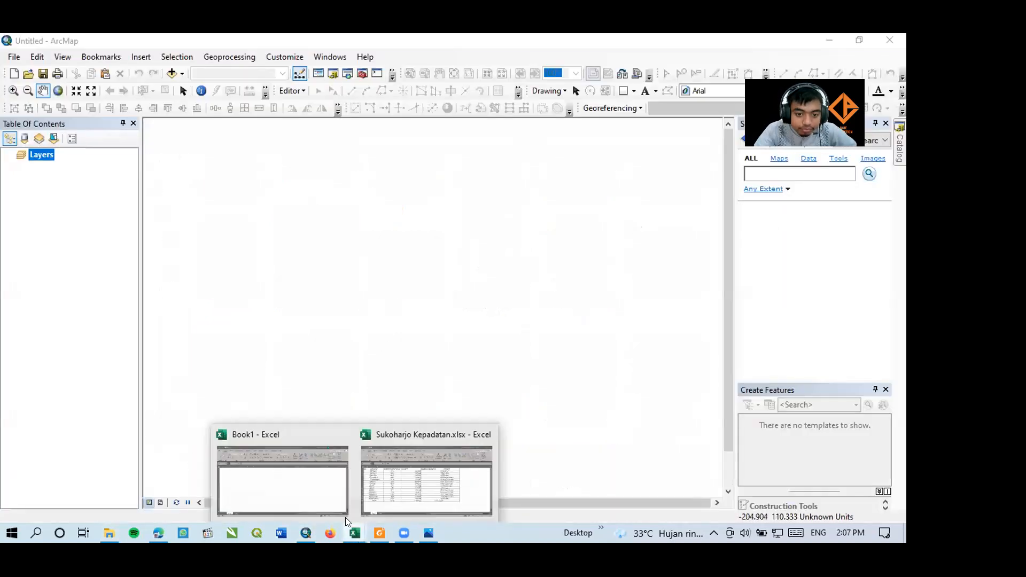
Switch to File Explorer and open the SHP folder inside Praktikum > Acara I, in a smaller window over the map
click(106, 533)
click(107, 533)
click(107, 531)
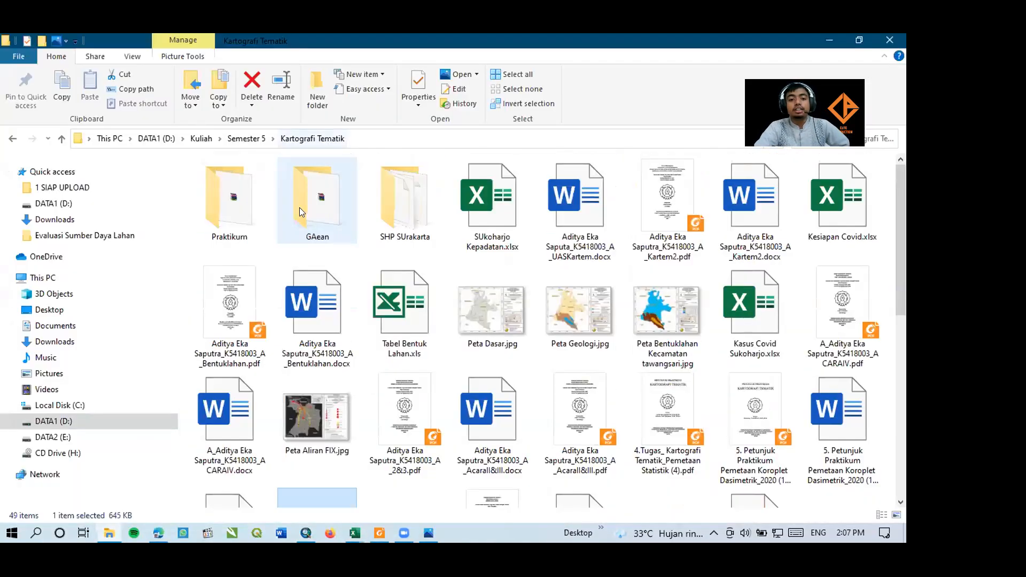
double_click(254, 208)
double_click(276, 175)
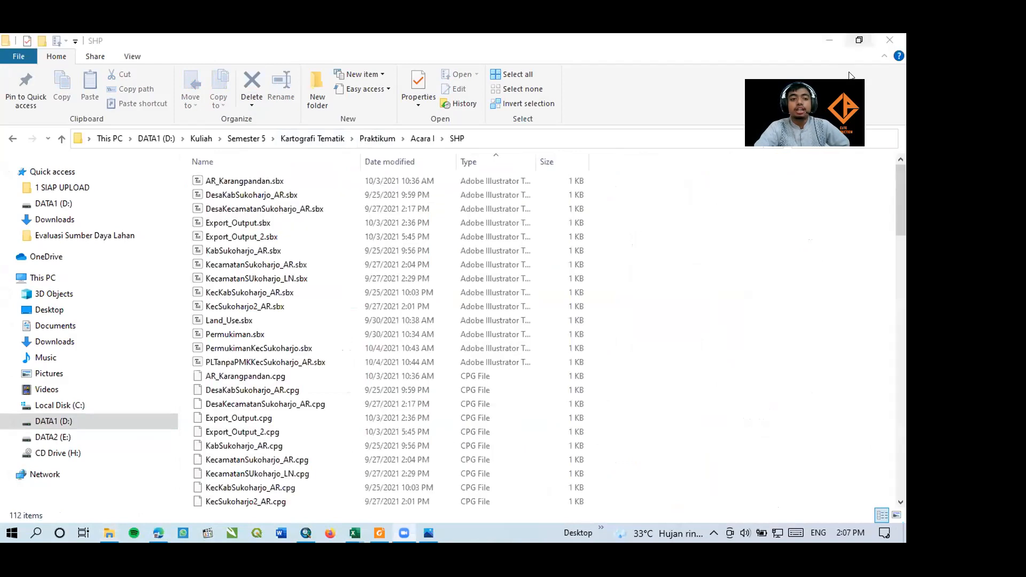
click(850, 76)
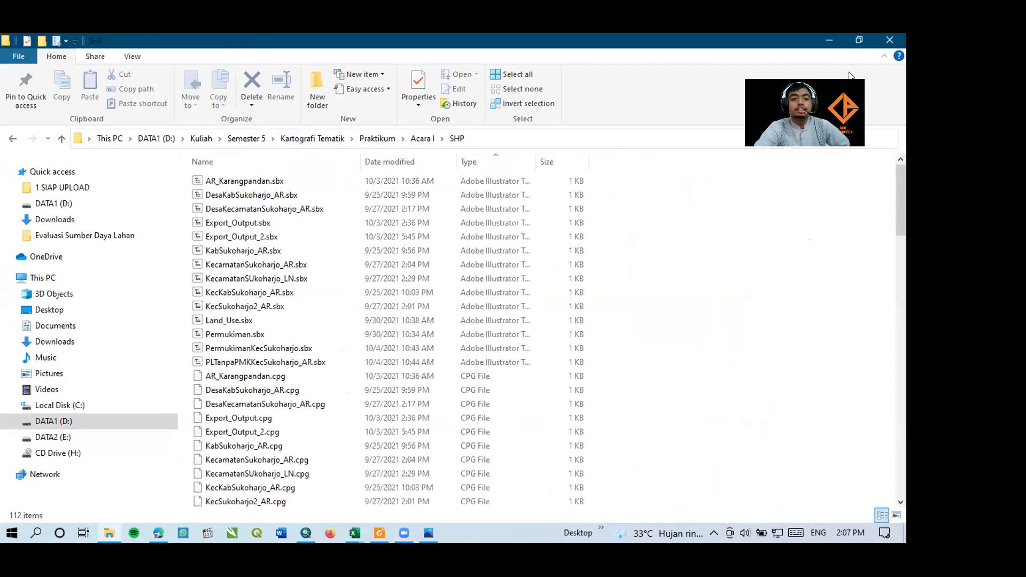
click(859, 40)
Add the PLTanpaPMKKecSukoharjo_AR.shp shapefile from the SHP folder to the map
scroll(292, 380, down, 20)
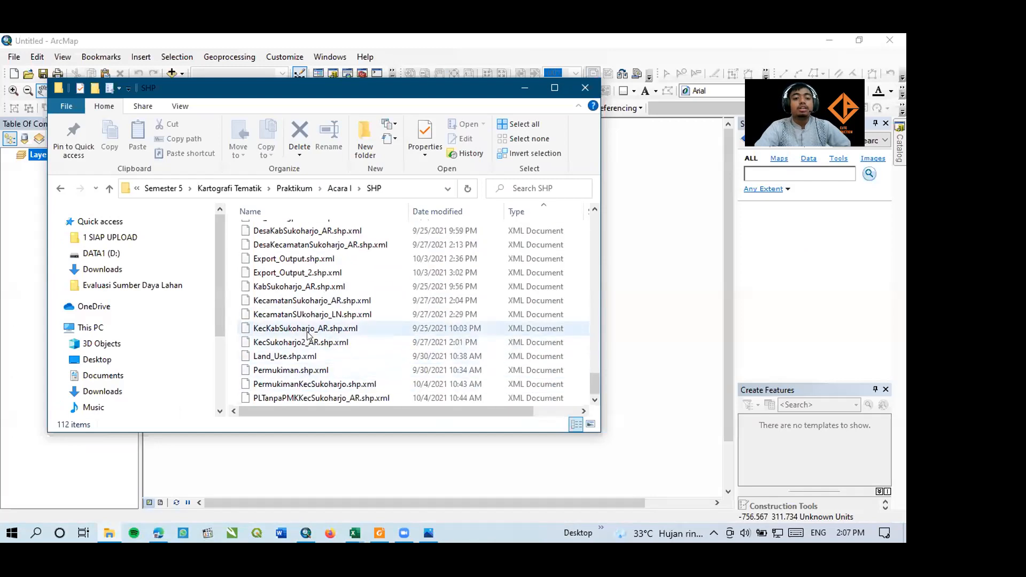
scroll(308, 334, up, 20)
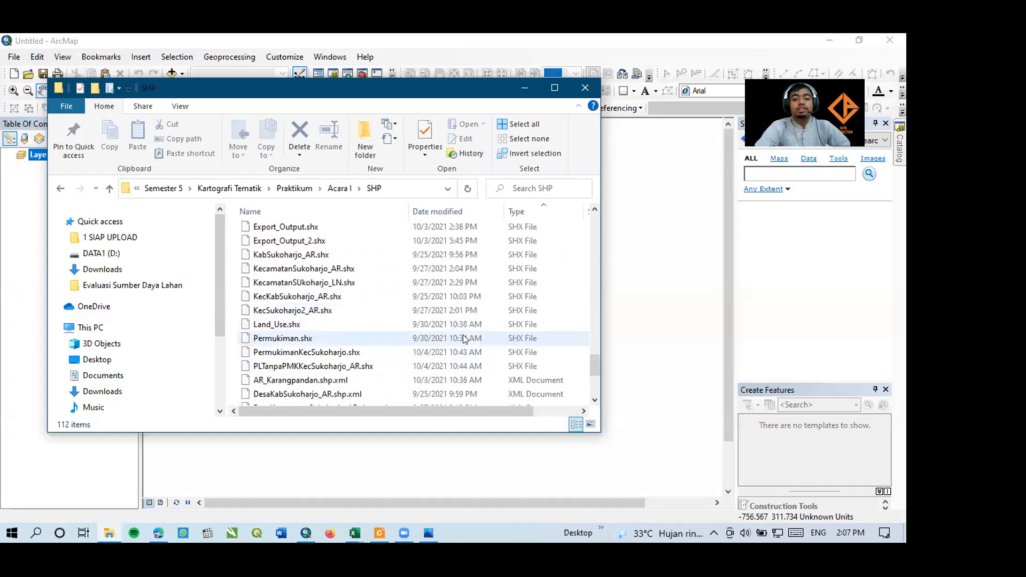
drag(596, 250, 590, 338)
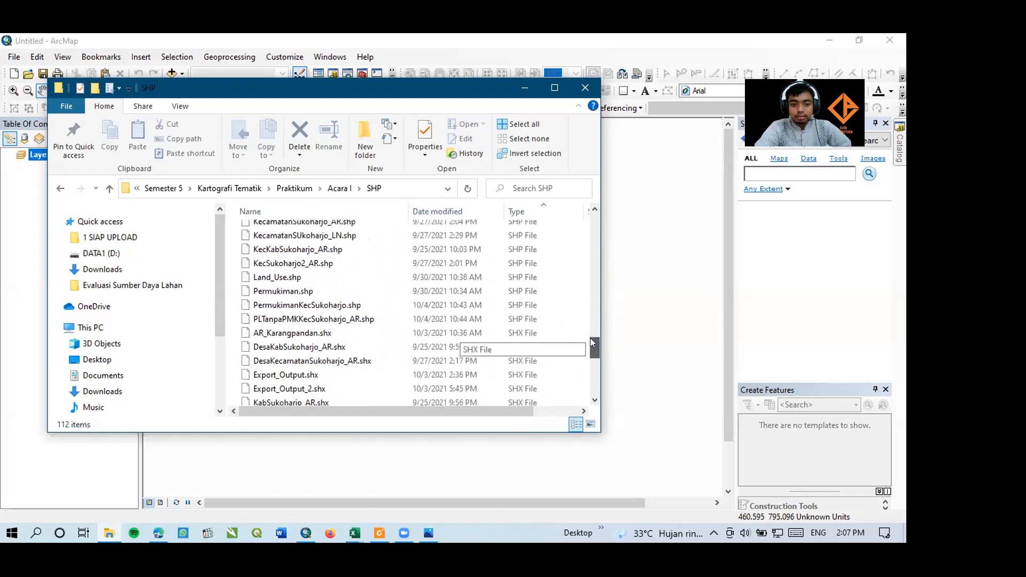
click(577, 347)
click(387, 321)
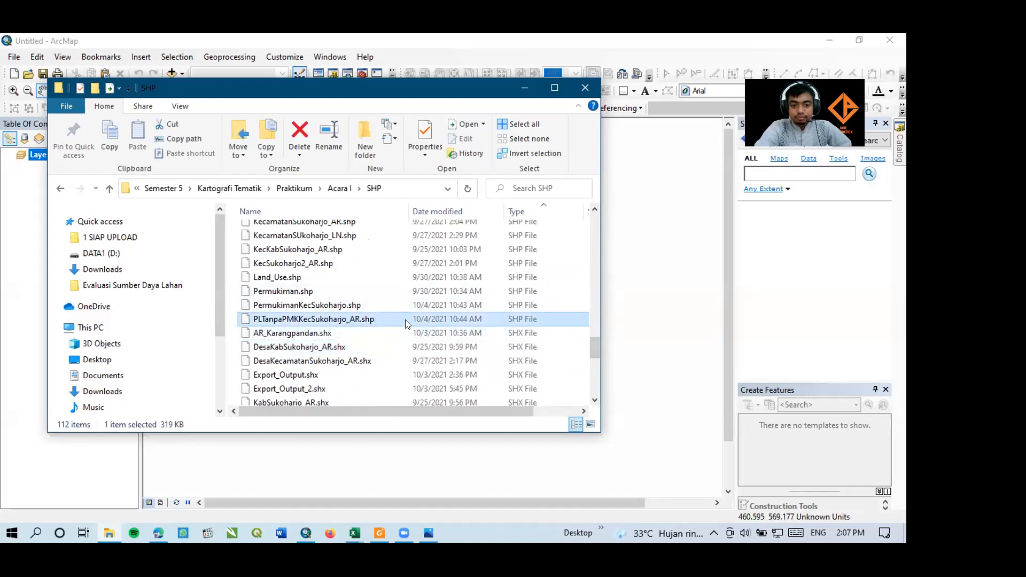
drag(405, 319, 210, 304)
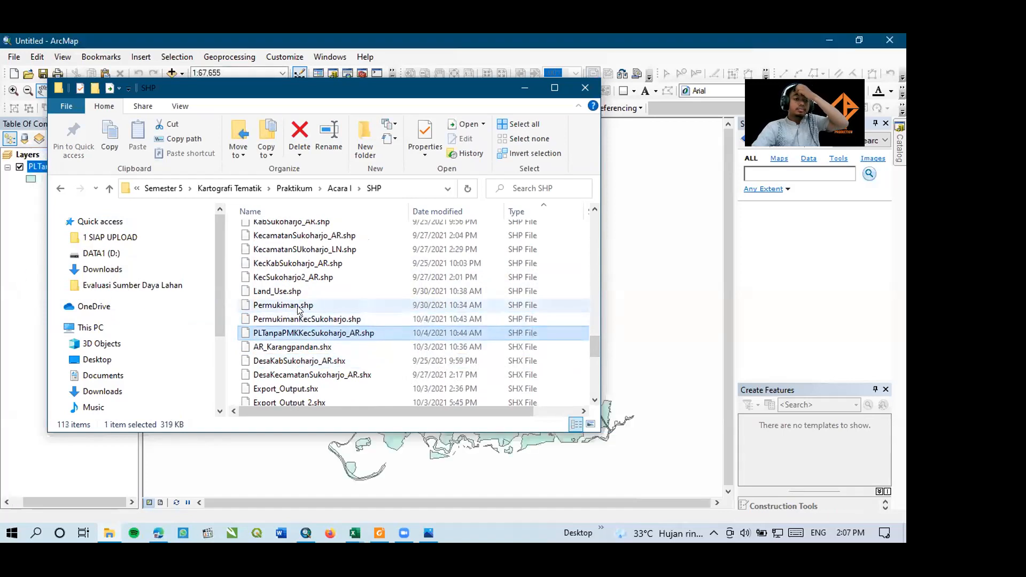
click(299, 313)
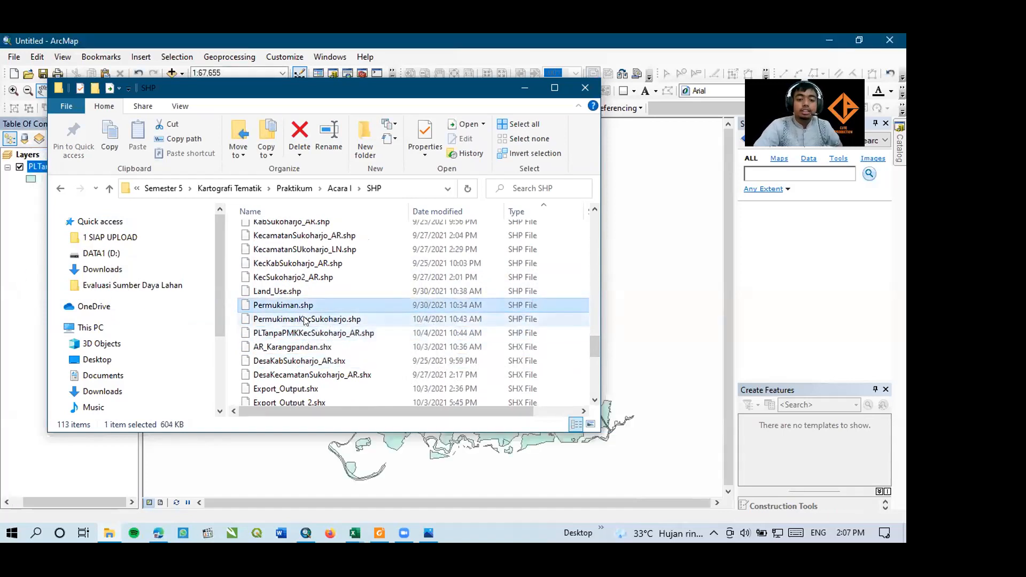
drag(311, 305, 19, 228)
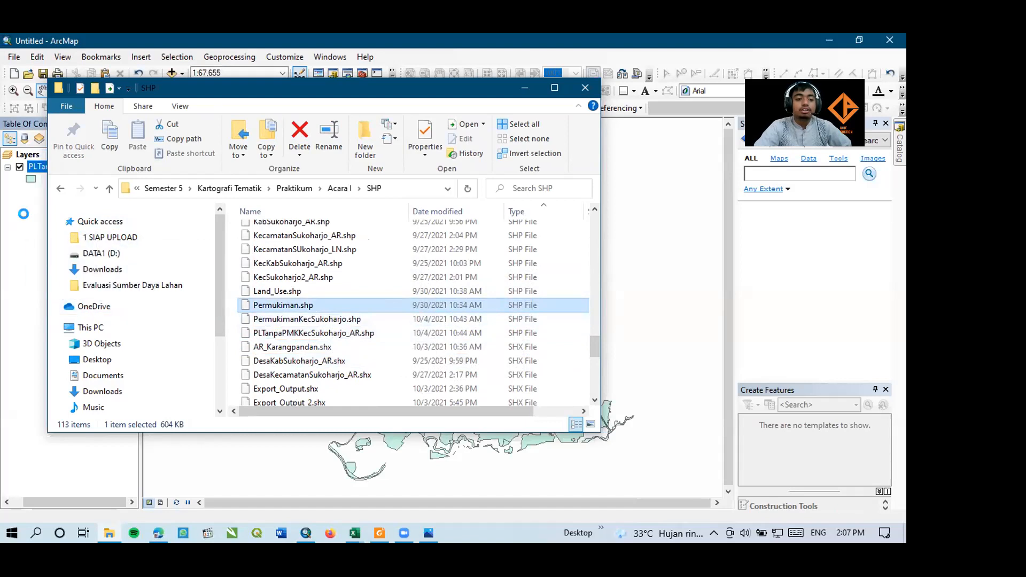
click(525, 87)
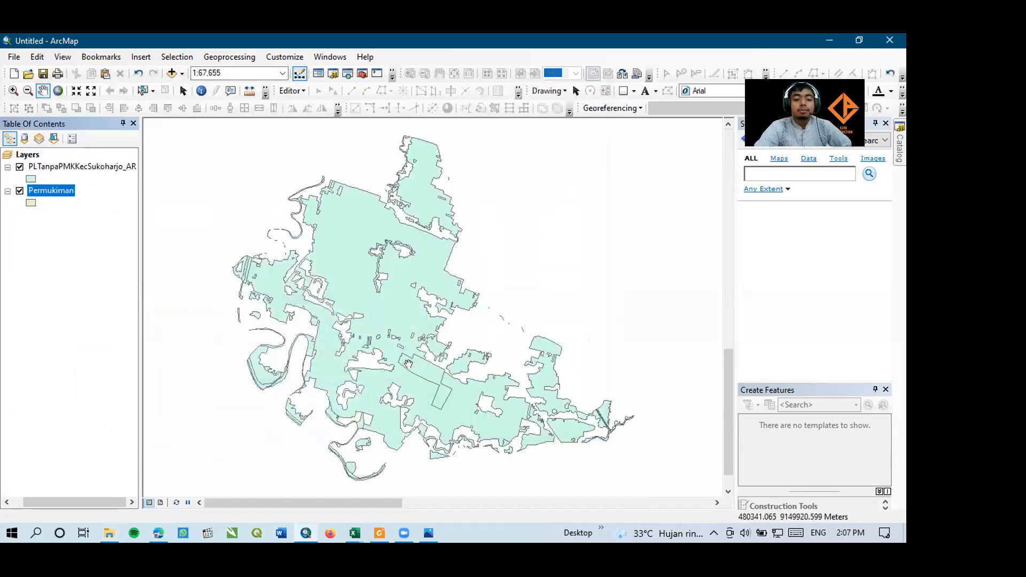
click(19, 167)
click(19, 167)
right_click(45, 189)
click(80, 210)
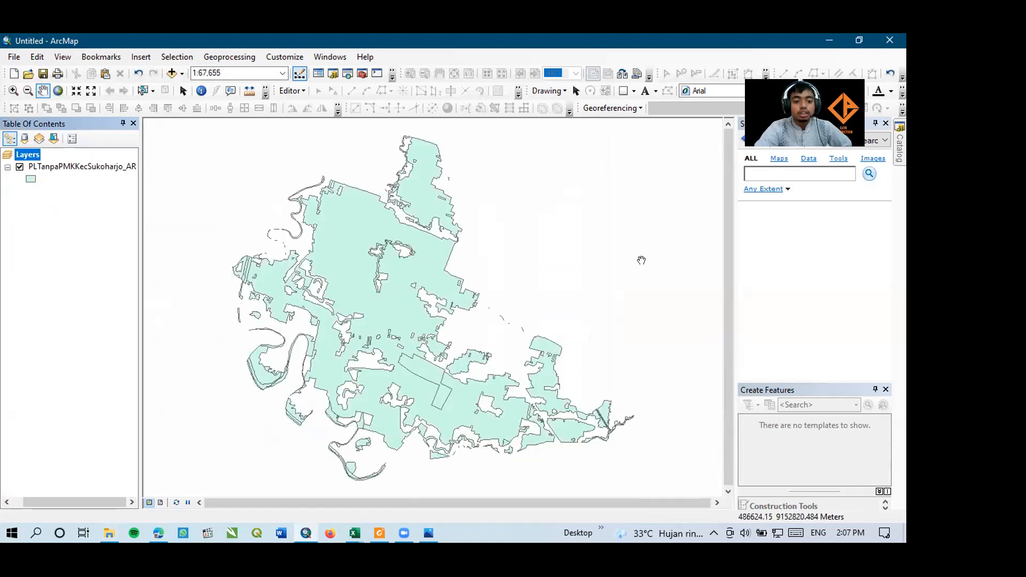
Add the PermukimanKecSukoharjo.shp shapefile from the SHP folder to the map, then minimize the folder window
click(112, 533)
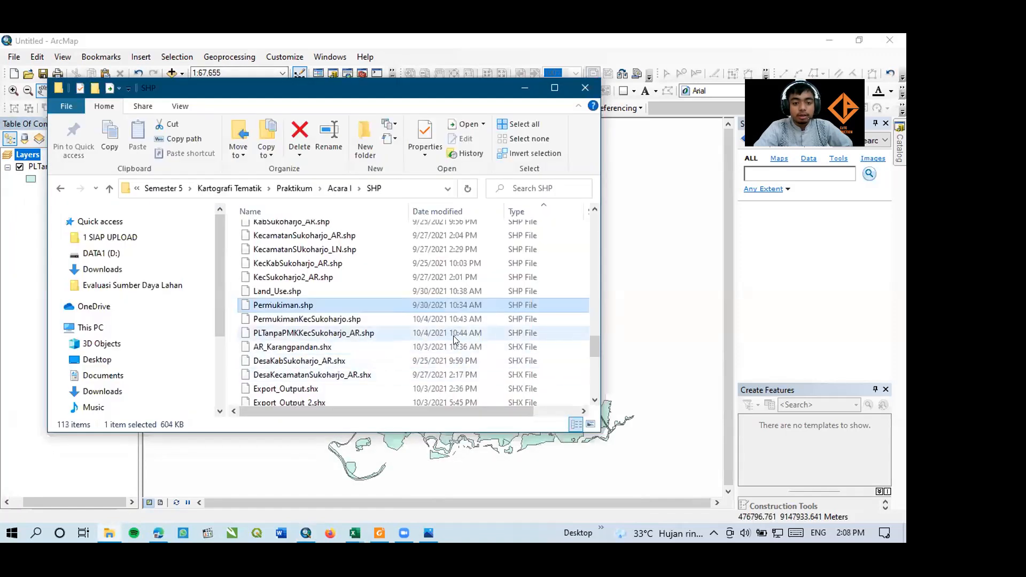
click(418, 322)
drag(373, 94, 510, 124)
drag(495, 350, 55, 249)
click(663, 117)
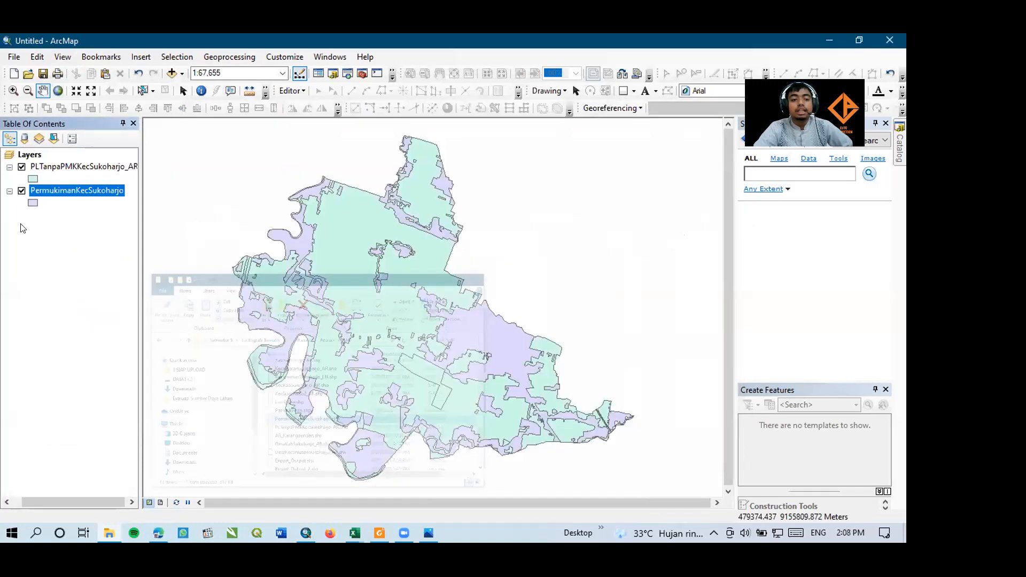
Inspect the land-use records of PLTanpaPMKKecSukoharjo_AR in its attribute table, highlighting several including Sawah, then close it and clear the selection
right_click(62, 166)
click(107, 203)
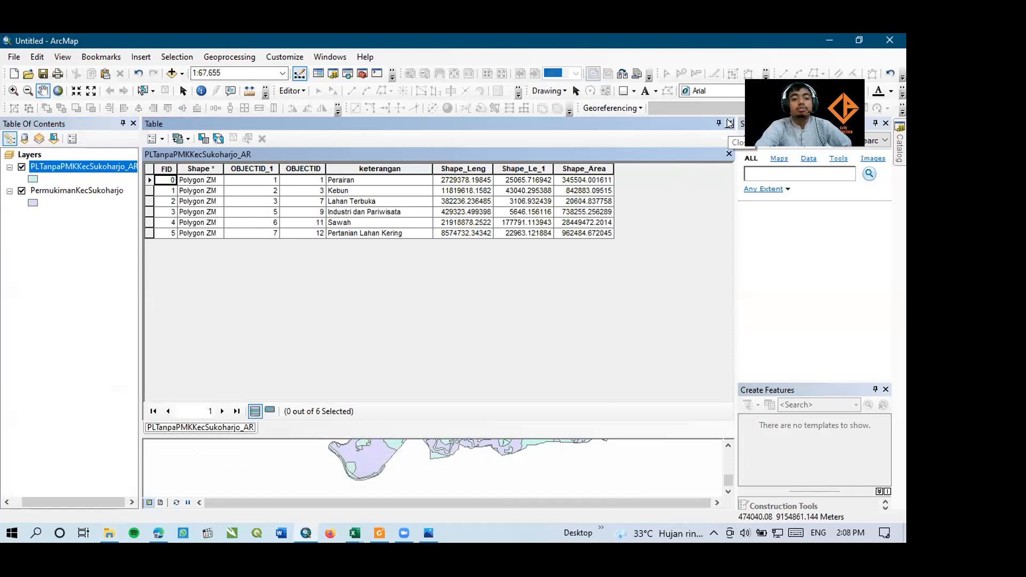
click(149, 189)
click(150, 201)
click(150, 222)
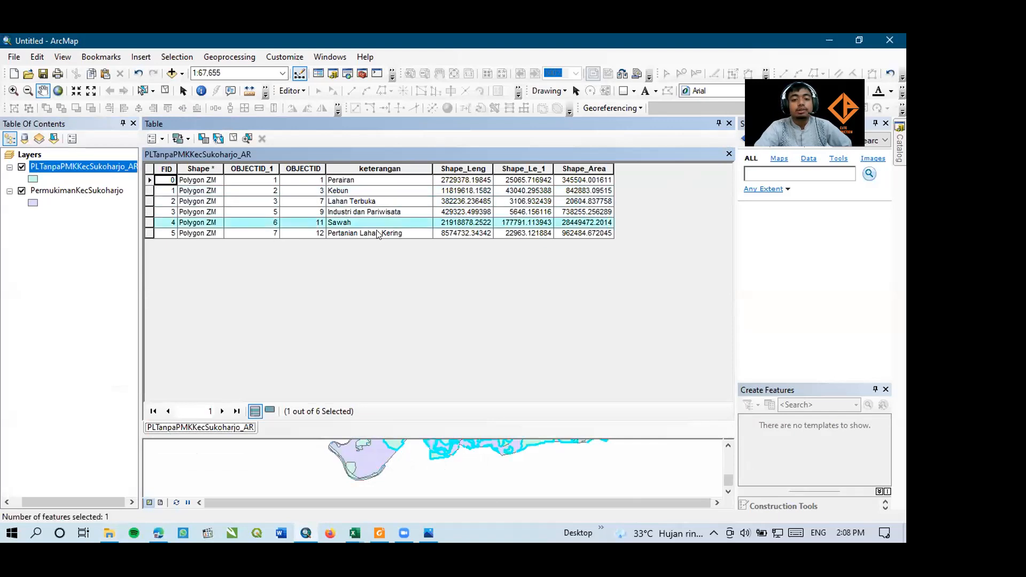
click(729, 124)
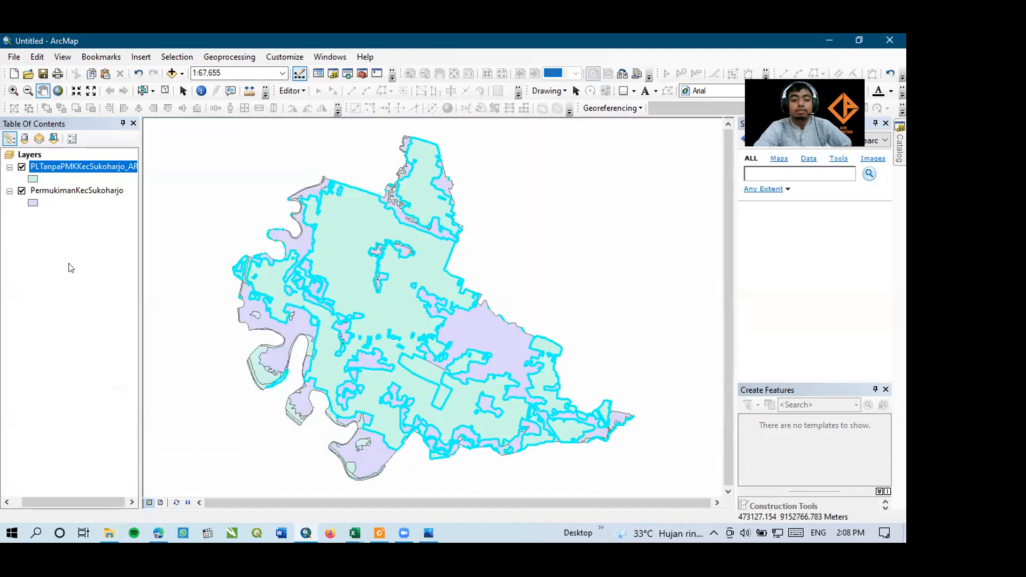
click(165, 90)
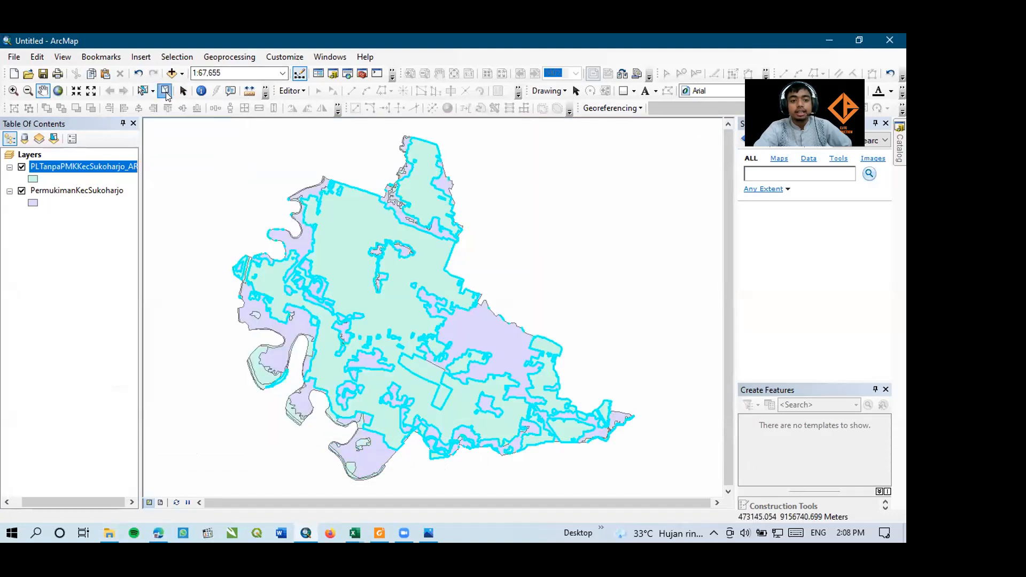
Toggle the PLTanpaPMKKecSukoharjo_AR layer off to examine the settlement polygons alone, then show it again
click(21, 167)
click(21, 167)
click(22, 167)
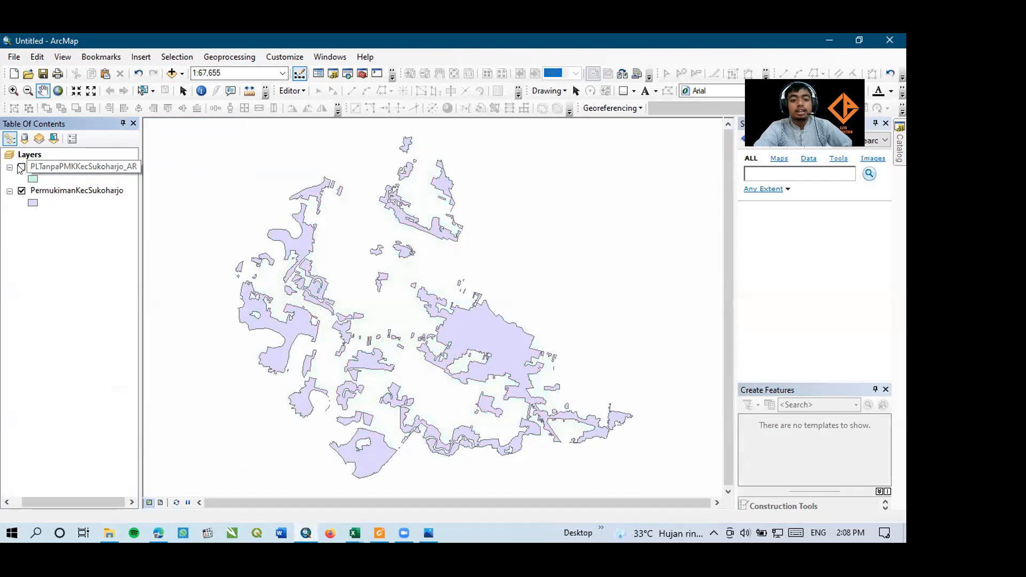
click(80, 166)
drag(425, 381, 436, 360)
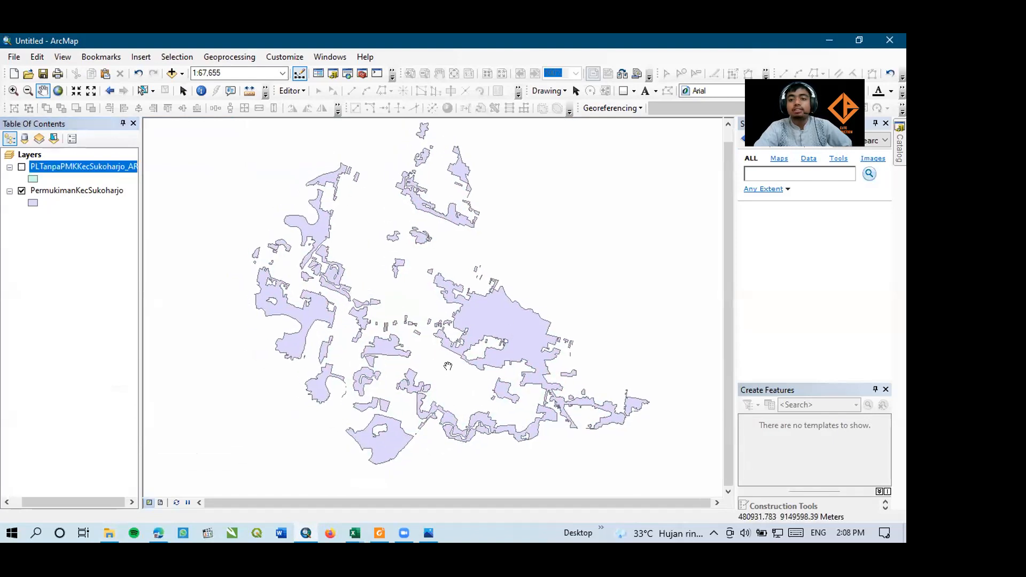
click(22, 167)
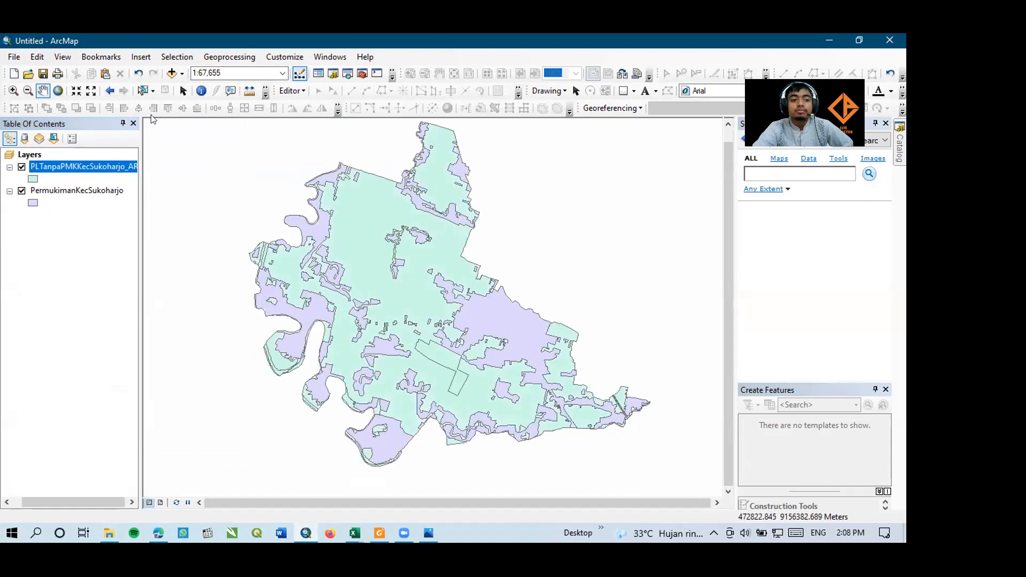
Find the DesaKecamatanSukoharjo_AR.shp village boundary shapefile in the SHP folder and add it to the map
click(109, 533)
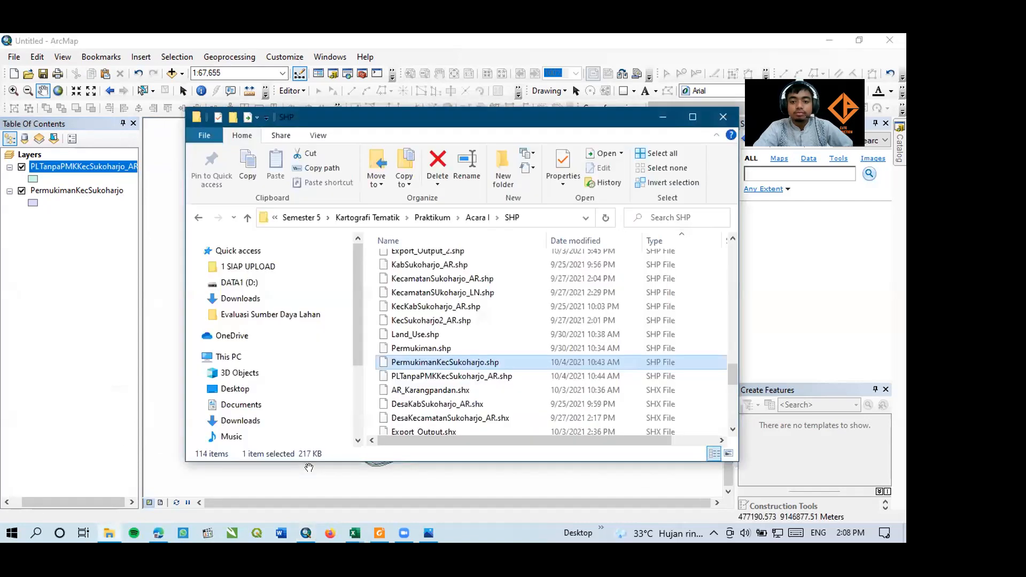
click(415, 309)
scroll(436, 316, up, 8)
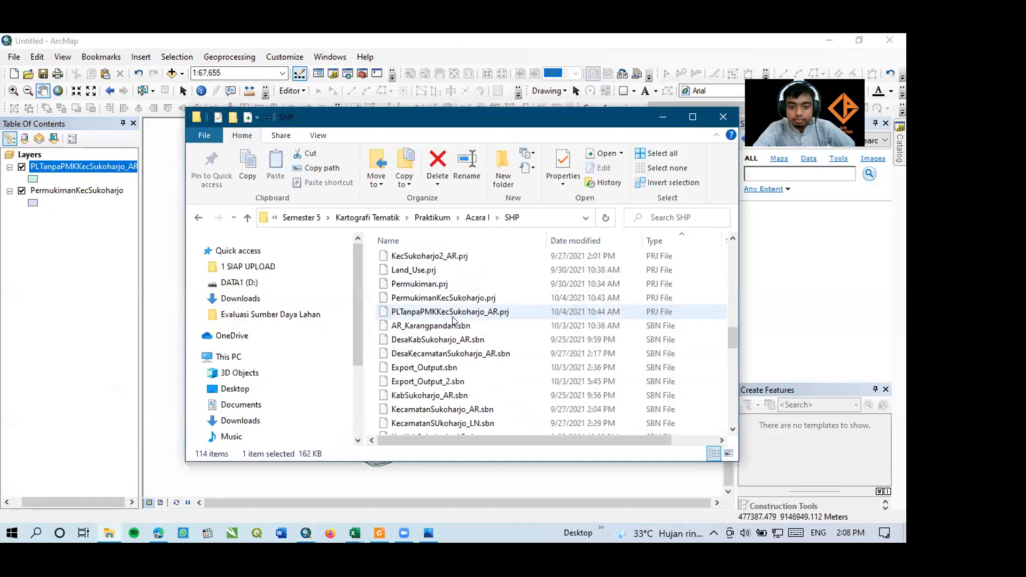
scroll(453, 319, up, 8)
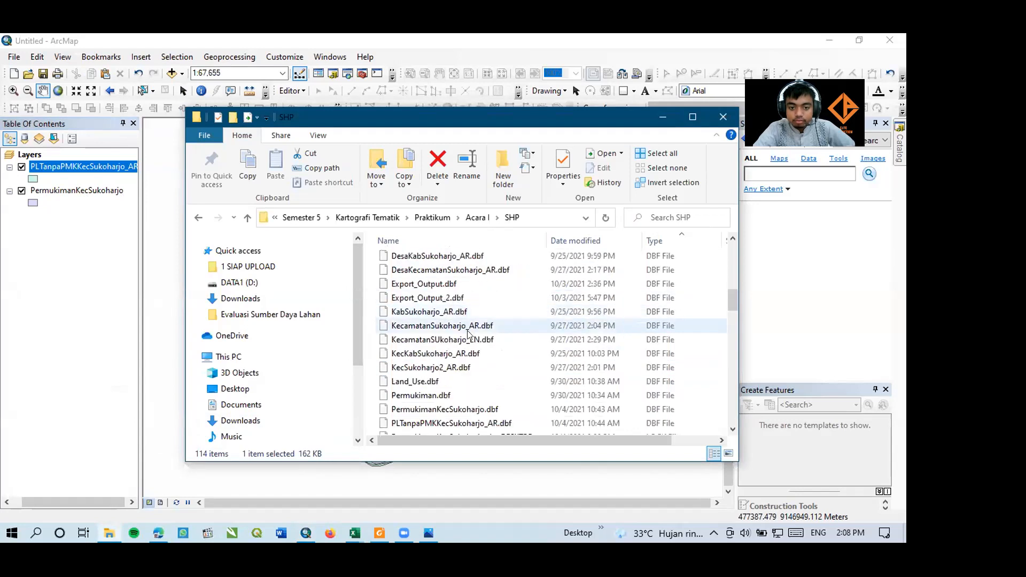
scroll(486, 359, down, 8)
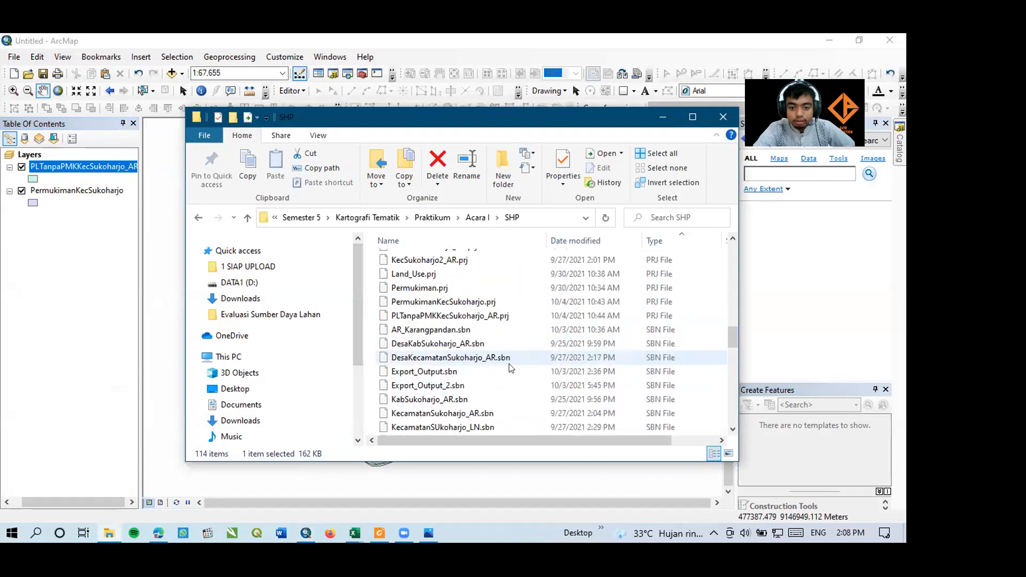
scroll(507, 380, up, 4)
scroll(508, 380, down, 8)
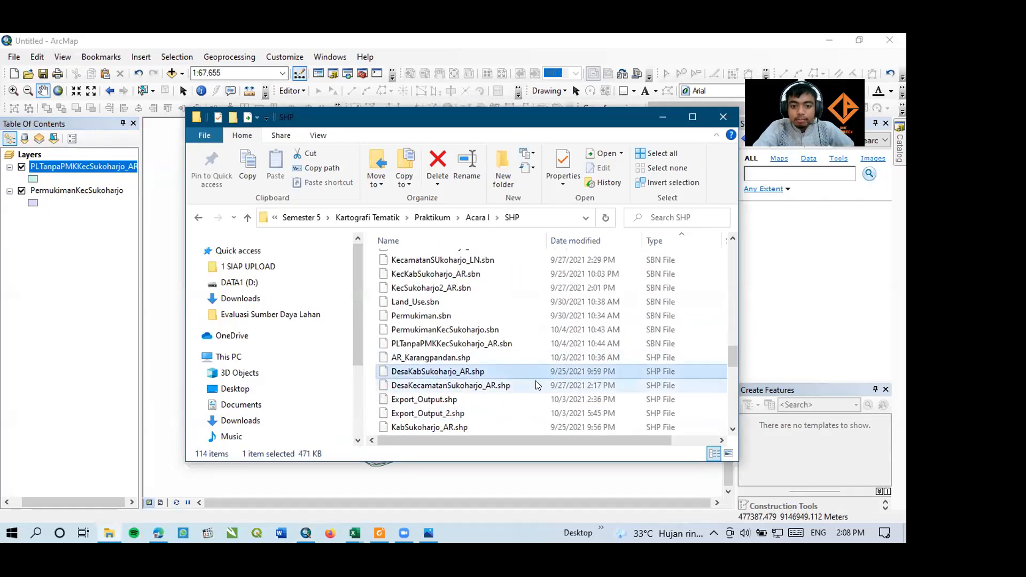
click(537, 385)
drag(556, 388, 56, 217)
click(662, 117)
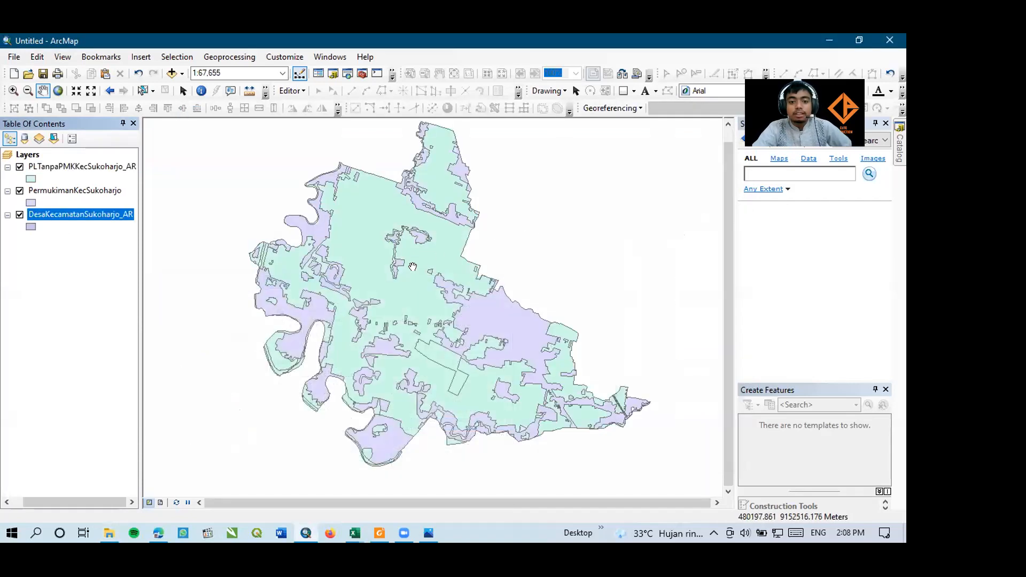
Move the DesaKecamatanSukoharjo_AR layer above the other two layers in the drawing order
drag(413, 266, 430, 304)
drag(93, 190, 75, 159)
drag(394, 279, 382, 265)
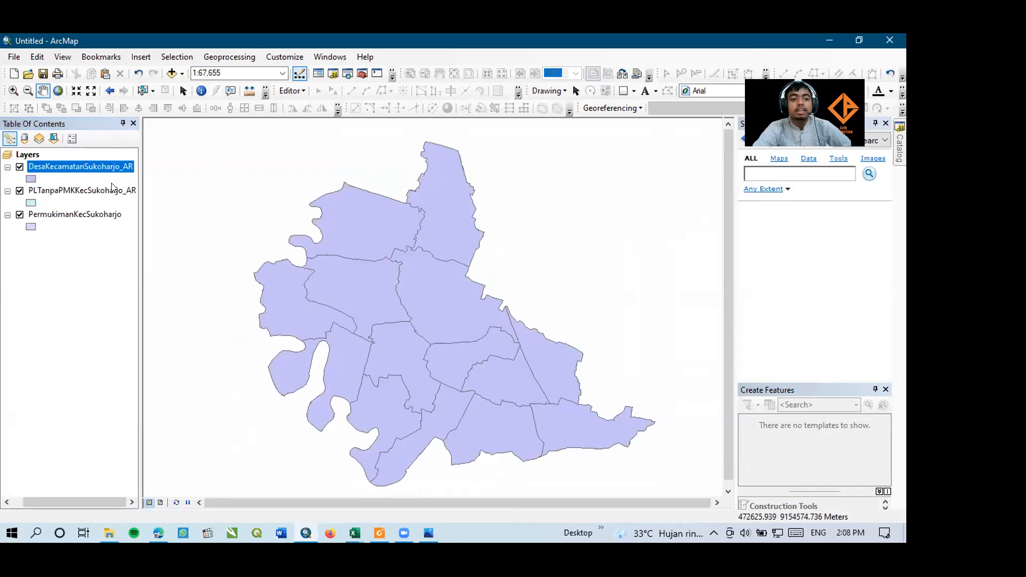
Hide the DesaKecamatanSukoharjo_AR and PLTanpaPMKKecSukoharjo_AR layers so only PermukimanKecSukoharjo is displayed
click(19, 191)
click(19, 215)
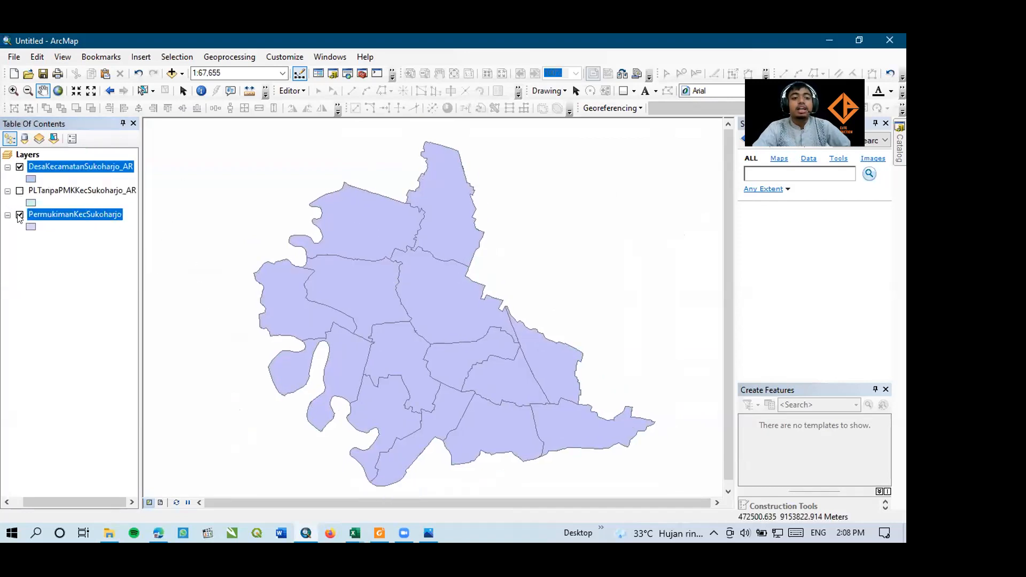
click(19, 167)
click(20, 215)
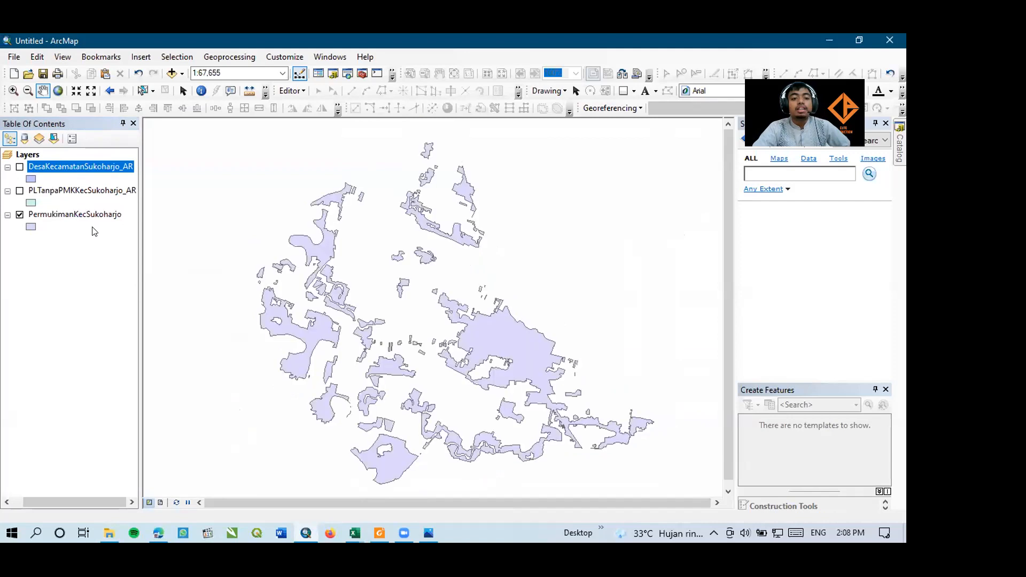
drag(542, 353, 550, 341)
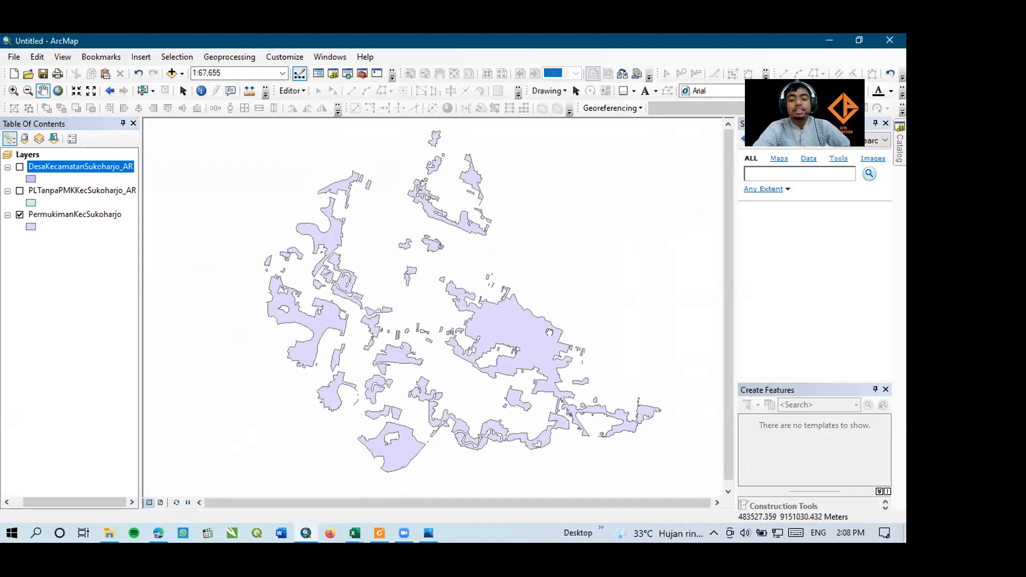
Switch to the Sukoharjo Kepadatan.xlsx workbook in Excel and review the Kelurahan and Jumlah Penduduk data for each village
mouse_move(355, 532)
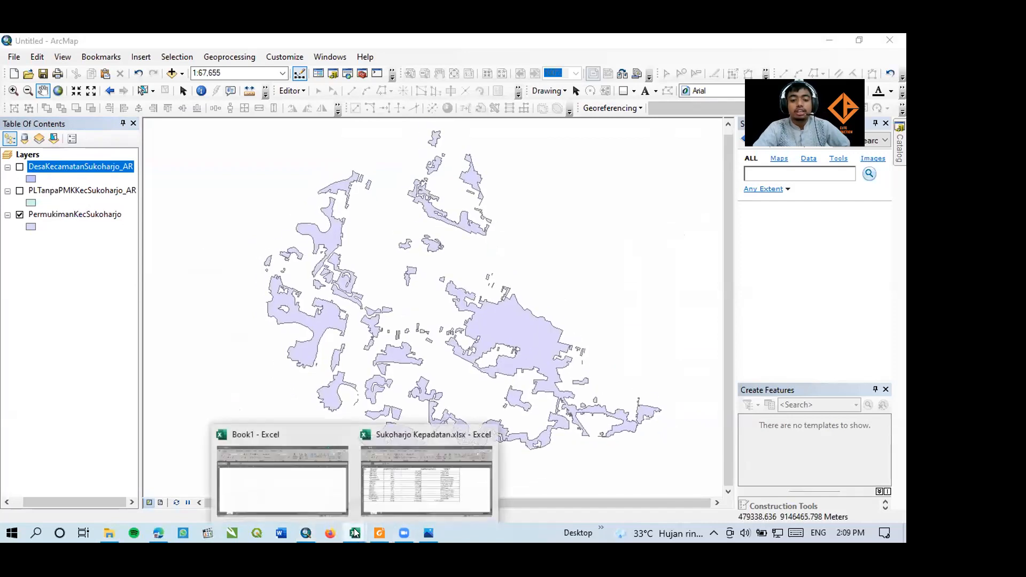
click(386, 499)
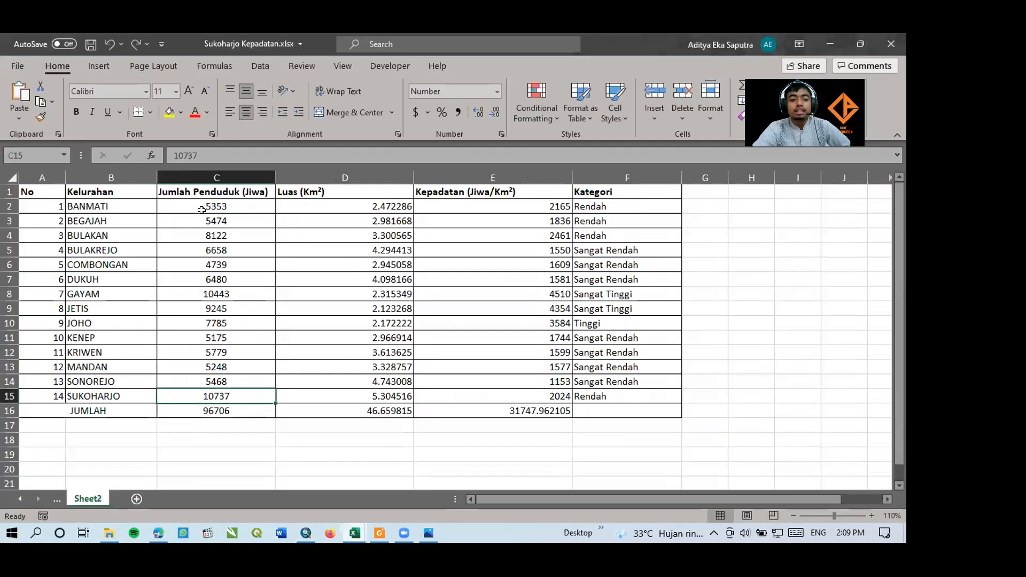
drag(84, 207, 267, 395)
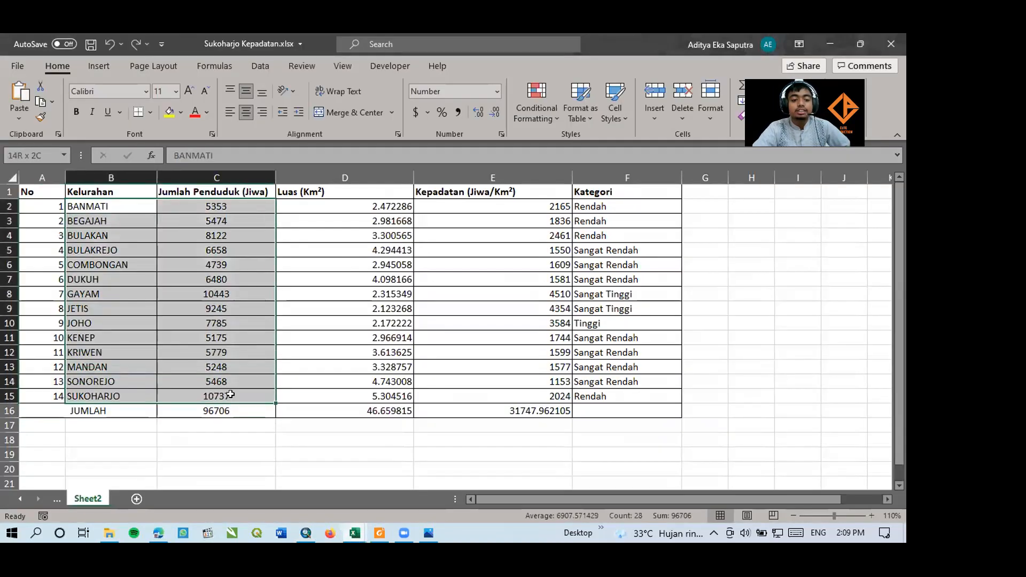
click(133, 206)
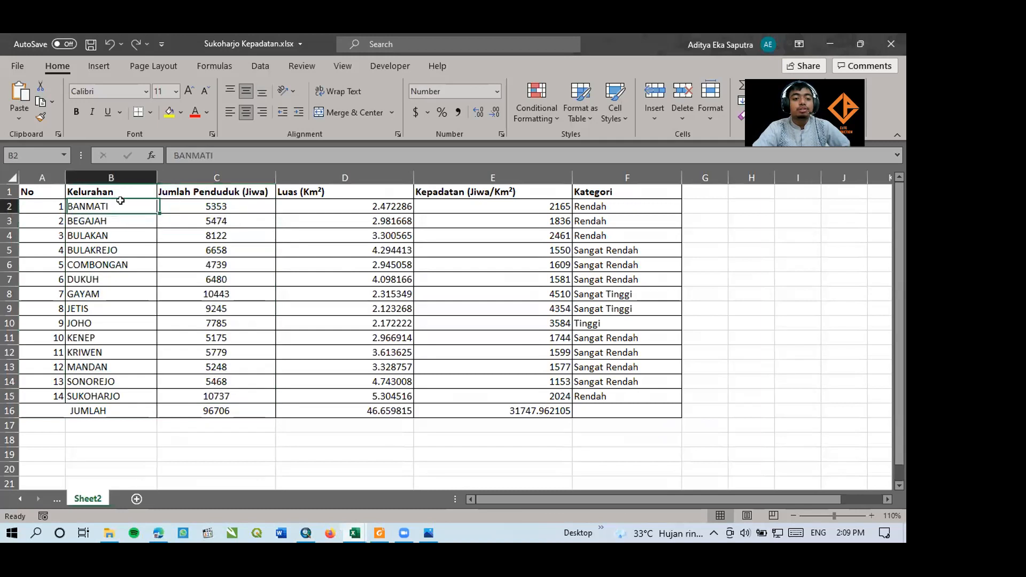
Switch from the population workbook back to ArcMap and move the PermukimanKecSukoharjo layer above the other two layers
drag(142, 207, 208, 208)
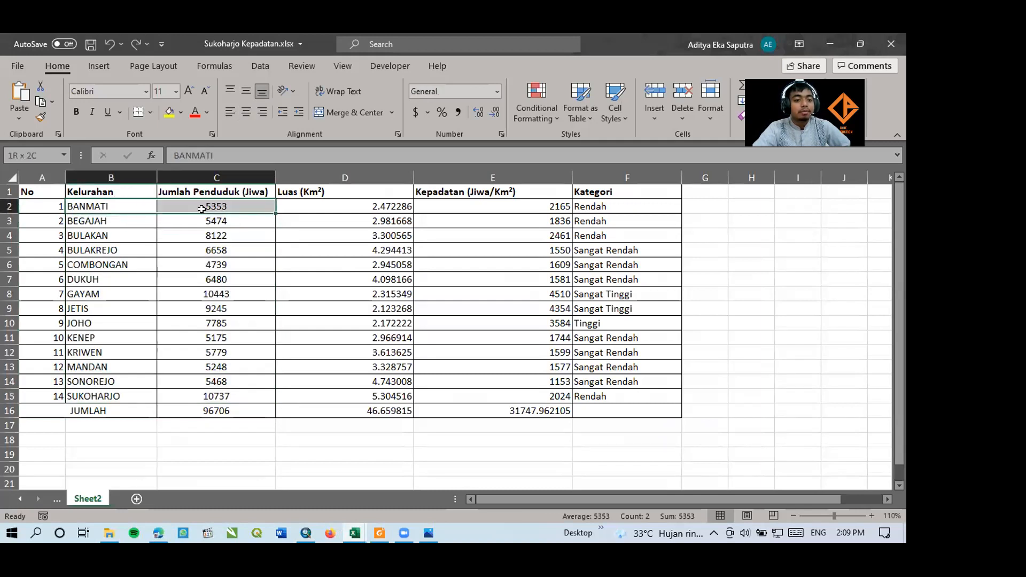
click(247, 289)
click(842, 35)
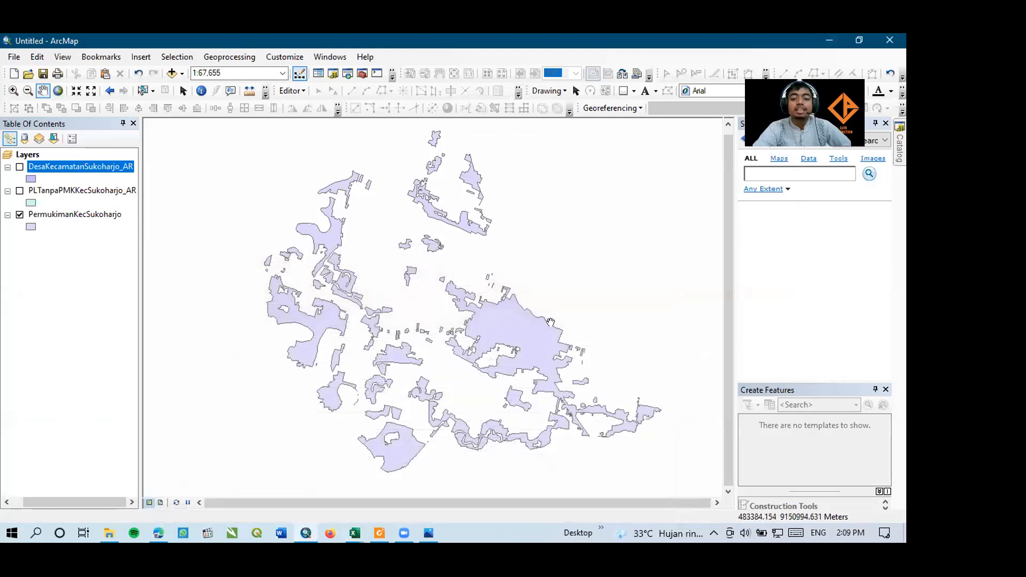
mouse_move(437, 320)
mouse_down()
mouse_move(428, 345)
mouse_move(430, 318)
mouse_up()
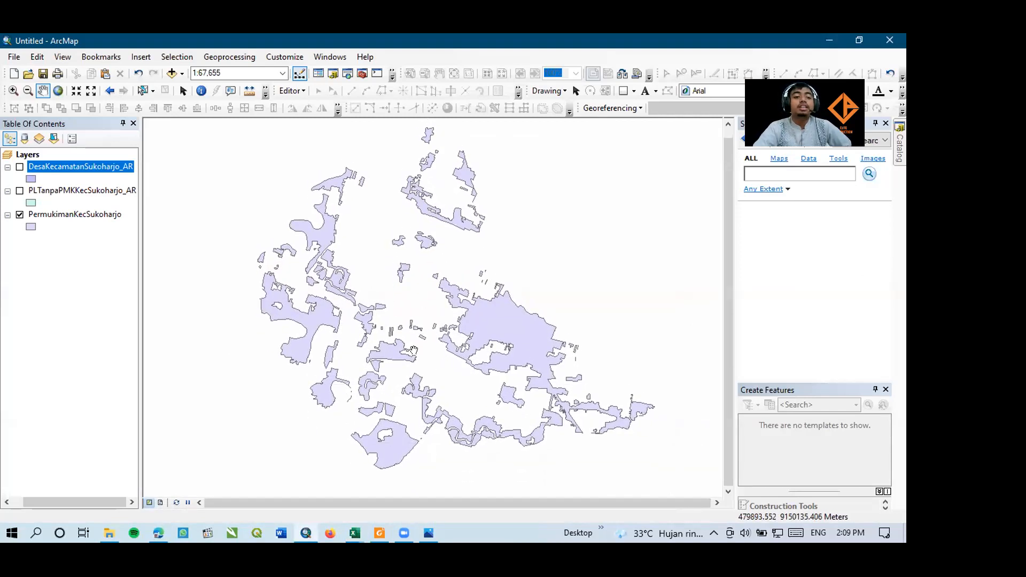
drag(75, 214, 81, 162)
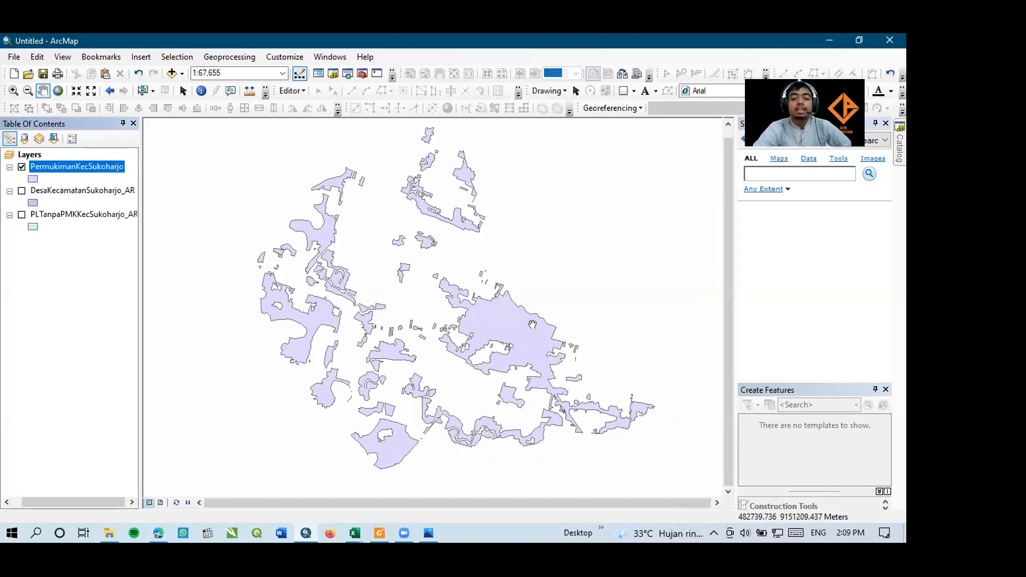
drag(383, 277, 379, 280)
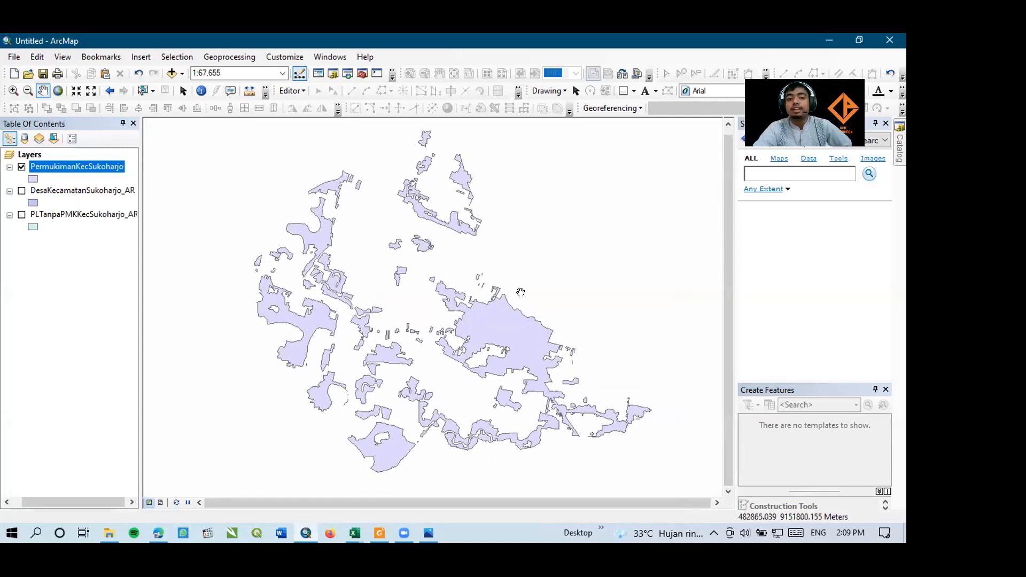
Run Intersect on the PermukimanKecSukoharjo and DesaKecamatanSukoharjo_AR layers, keeping the default output location and joining all attributes
click(231, 57)
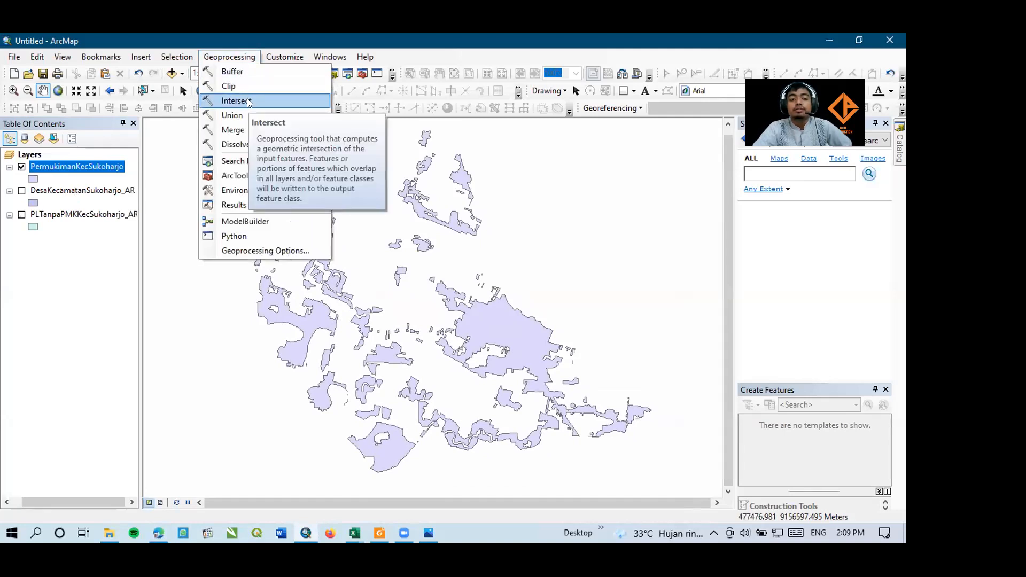
click(242, 101)
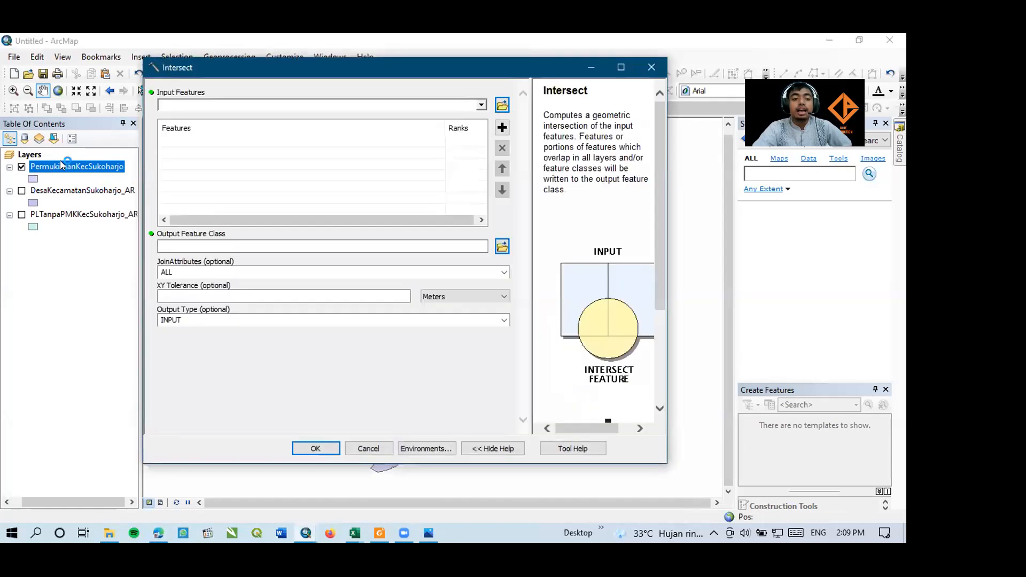
drag(65, 166, 128, 170)
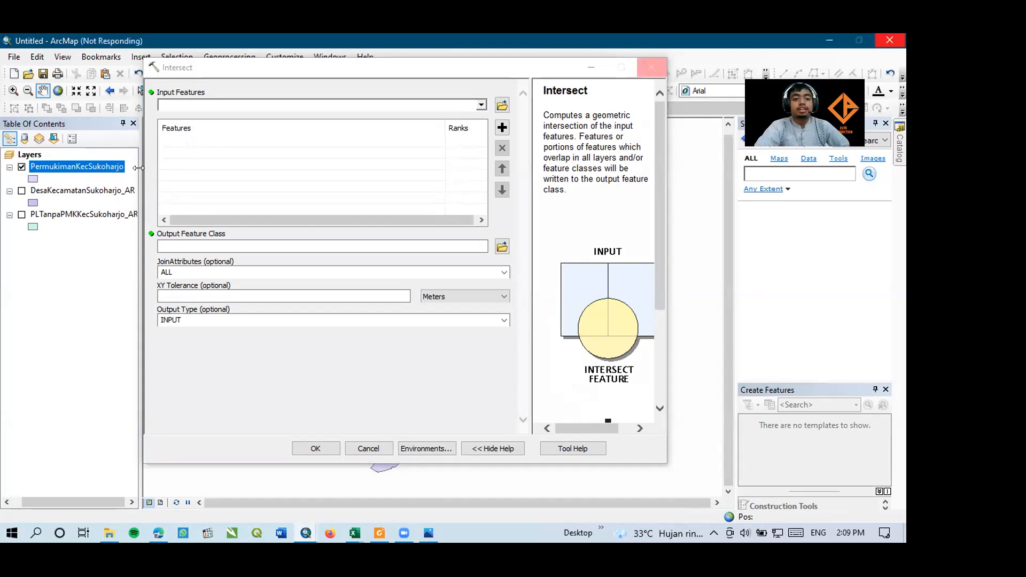
click(108, 190)
drag(228, 156, 229, 156)
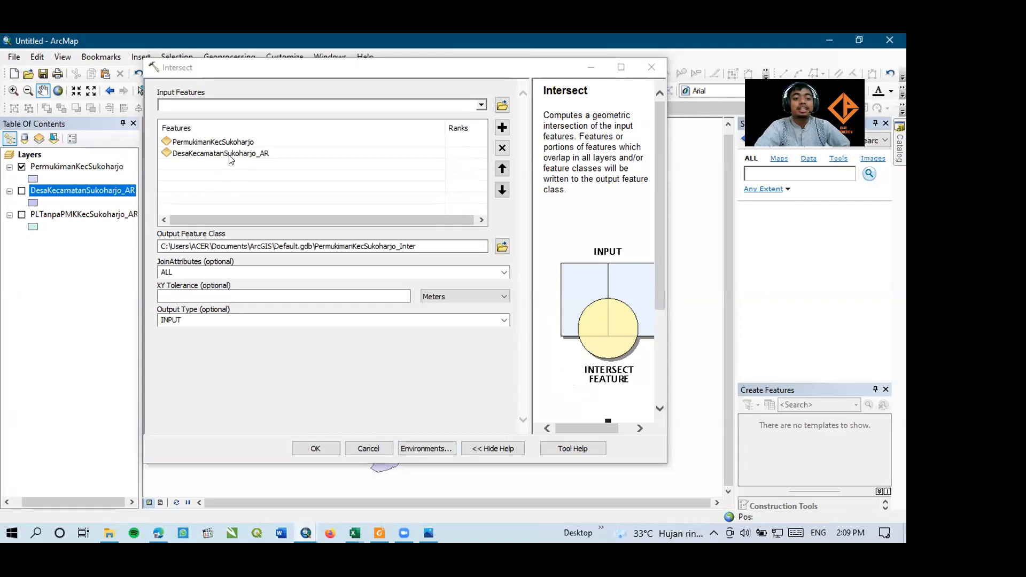
click(316, 448)
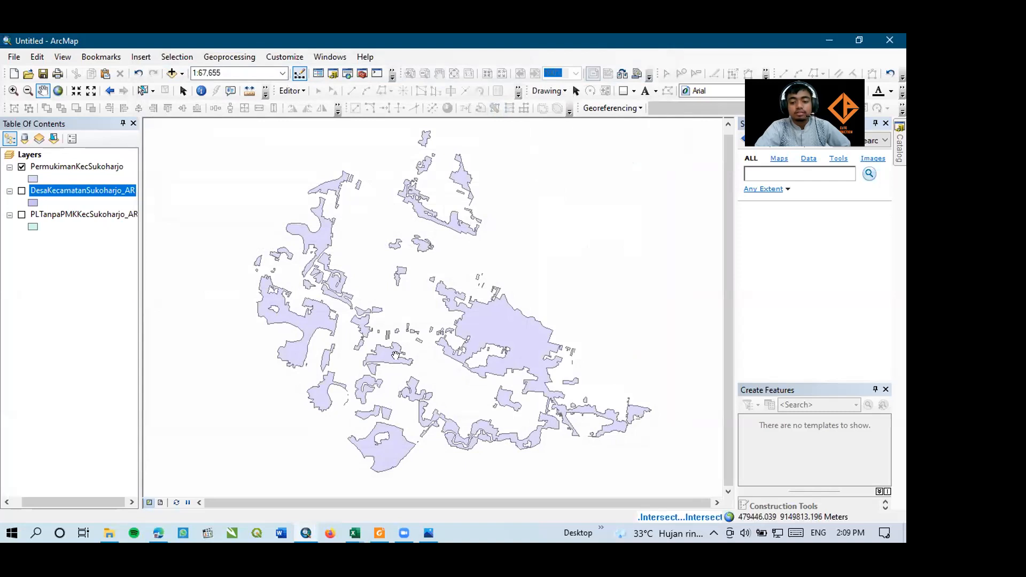
Compare the settlement polygons with and without the intersected PermukimanKecSukoharjo_Inter layer to examine how village boundaries divide them
drag(256, 240, 270, 256)
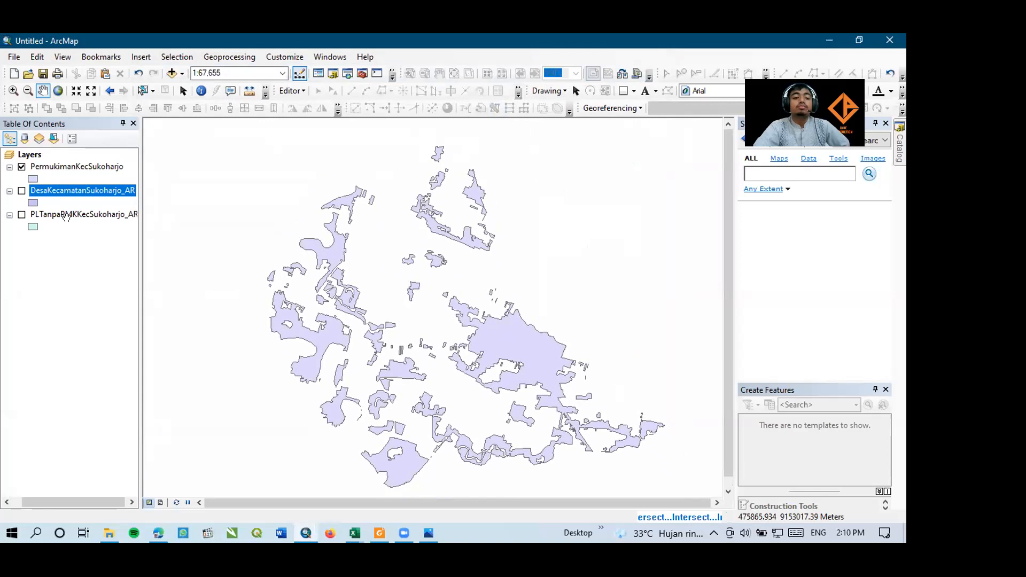
drag(364, 274, 348, 257)
scroll(488, 322, down, 3)
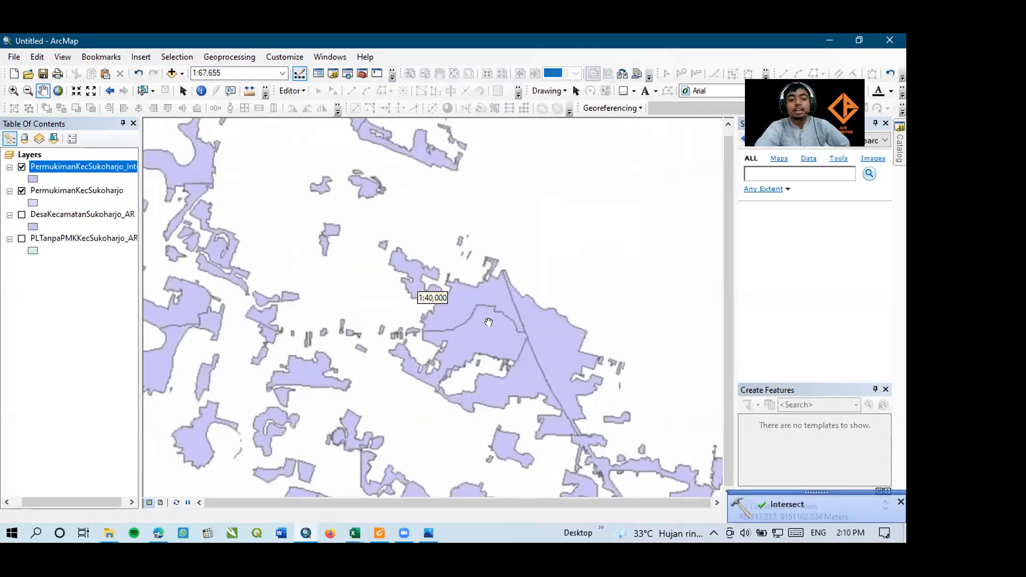
scroll(488, 322, down, 2)
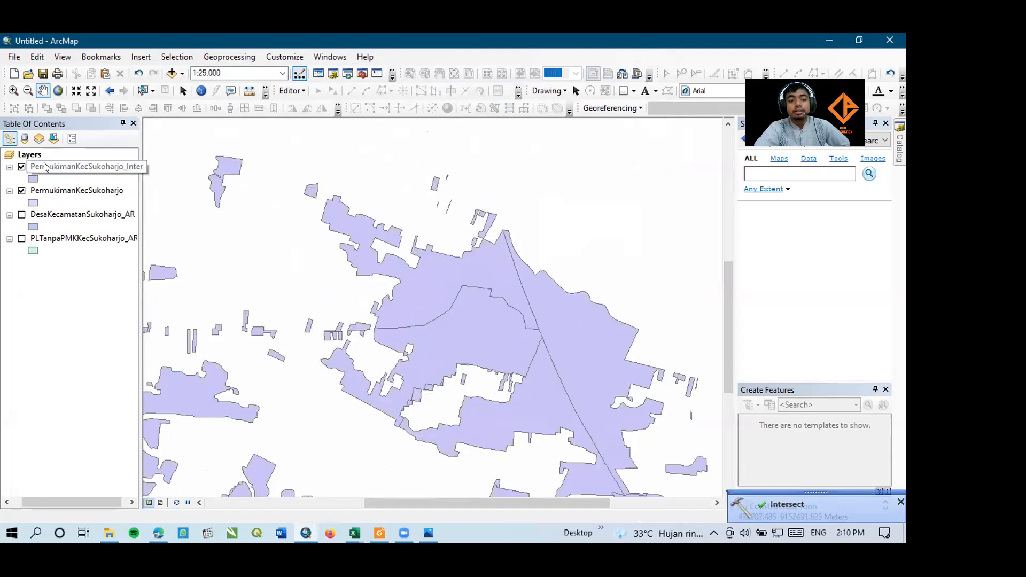
click(21, 168)
drag(486, 343, 473, 321)
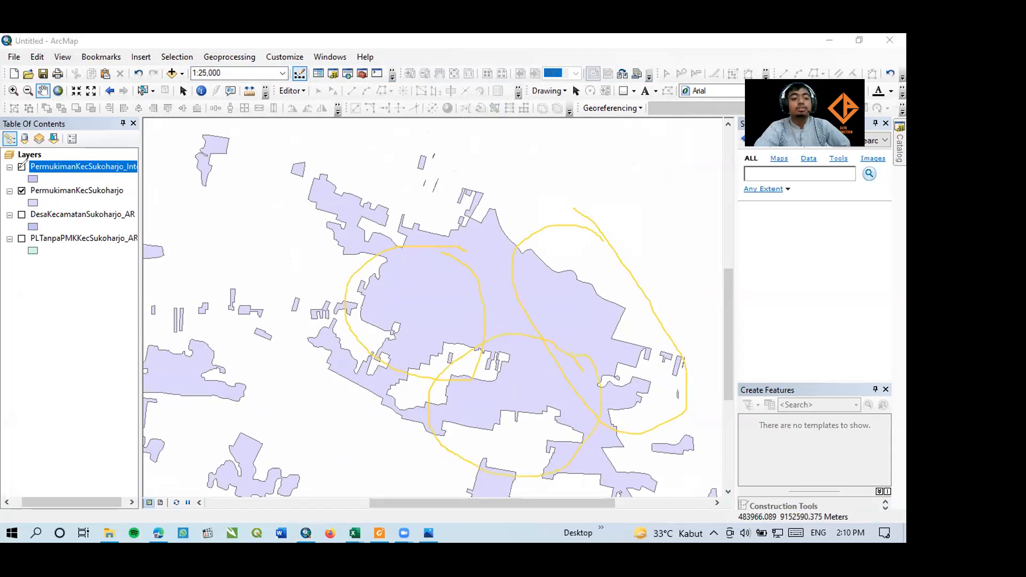
click(21, 168)
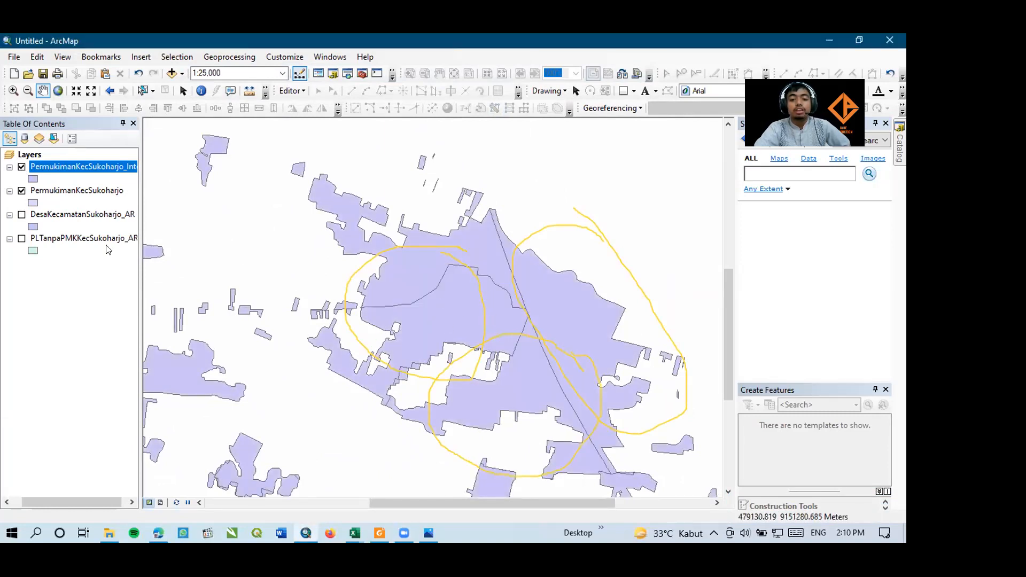
Display DesaKecamatanSukoharjo_AR temporarily to check which villages the divided settlement areas belong to, and hide it again
right_click(92, 168)
right_click(69, 219)
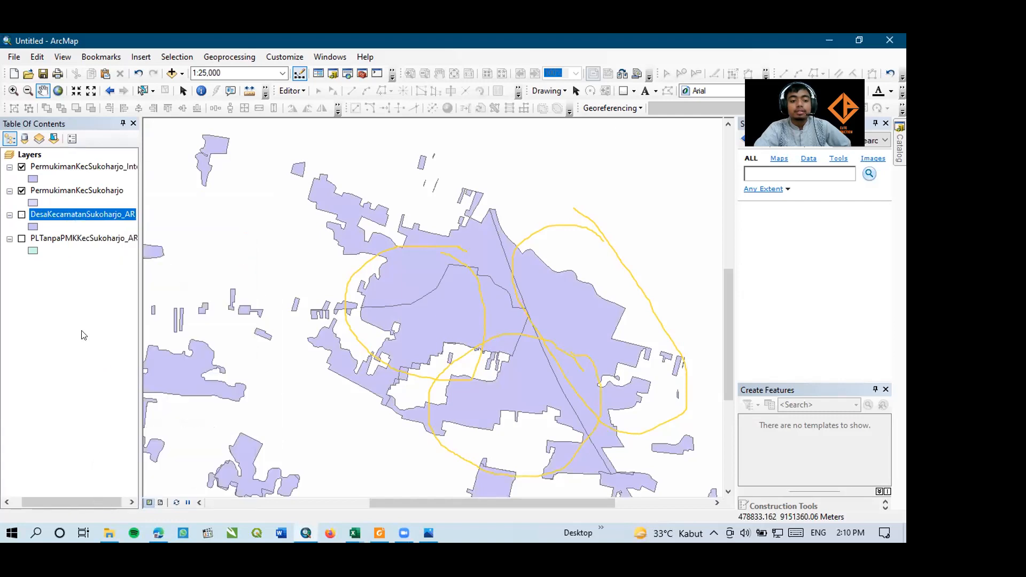
click(22, 214)
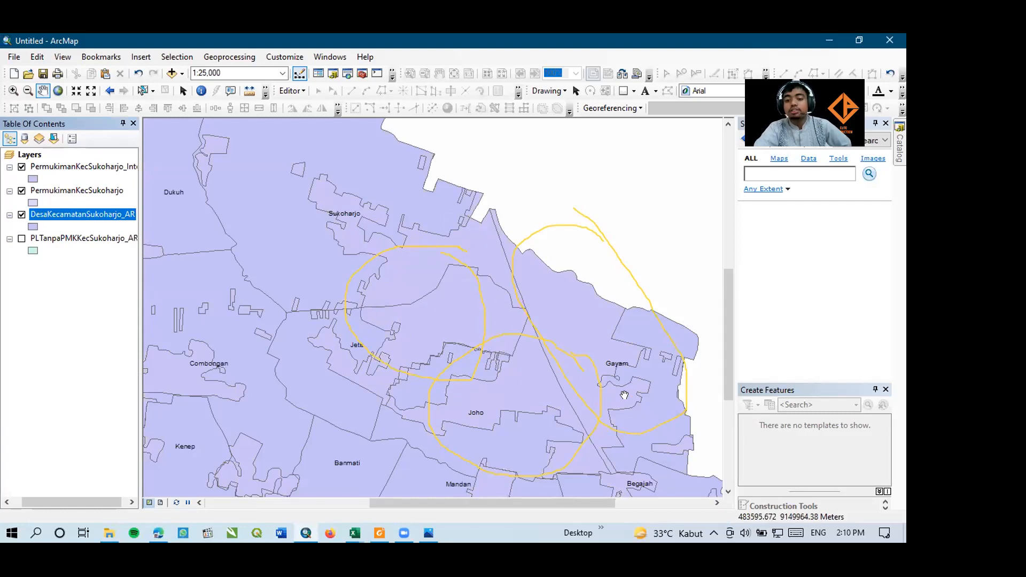
click(22, 215)
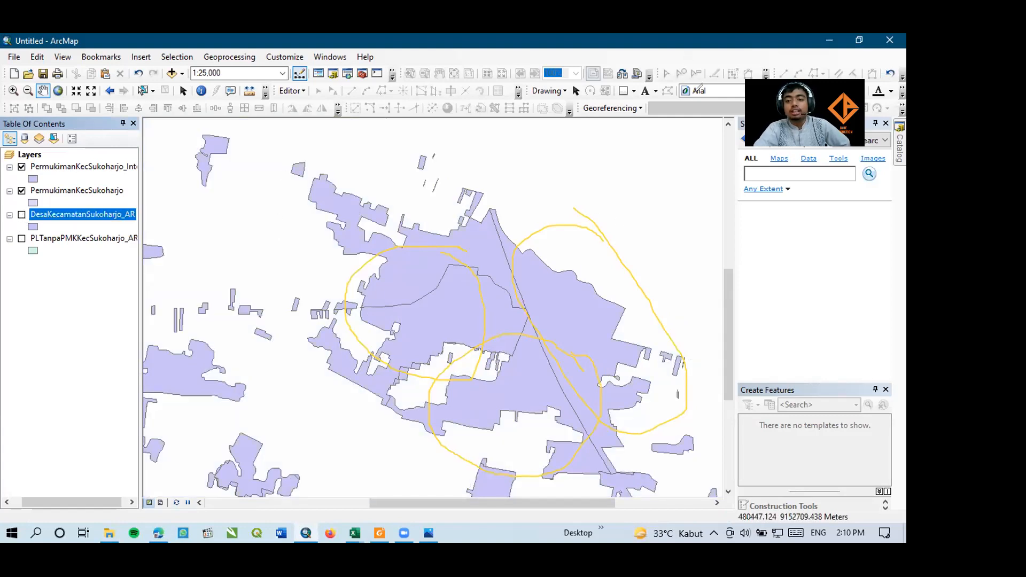
click(693, 92)
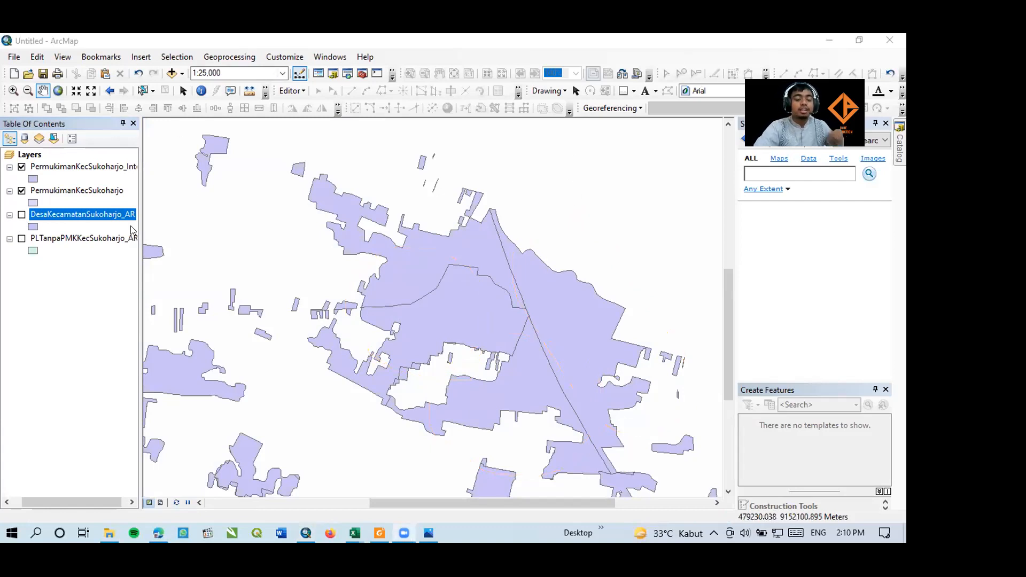
click(435, 260)
scroll(447, 229, down, 2)
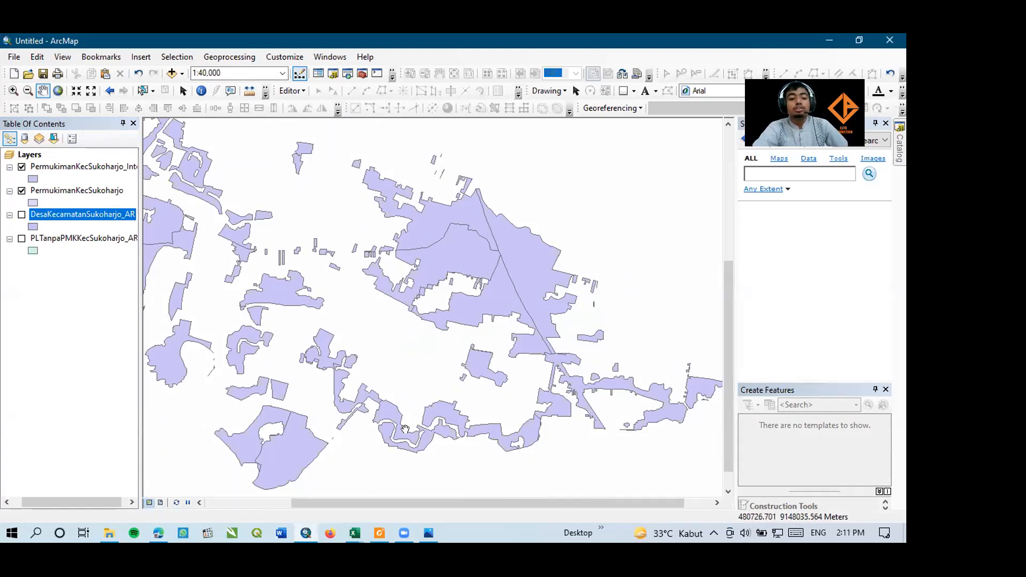
Switch to File Explorer, open the KARANGANYAR folder under File Peta on DATA1 (D:), and maximize the window
click(109, 532)
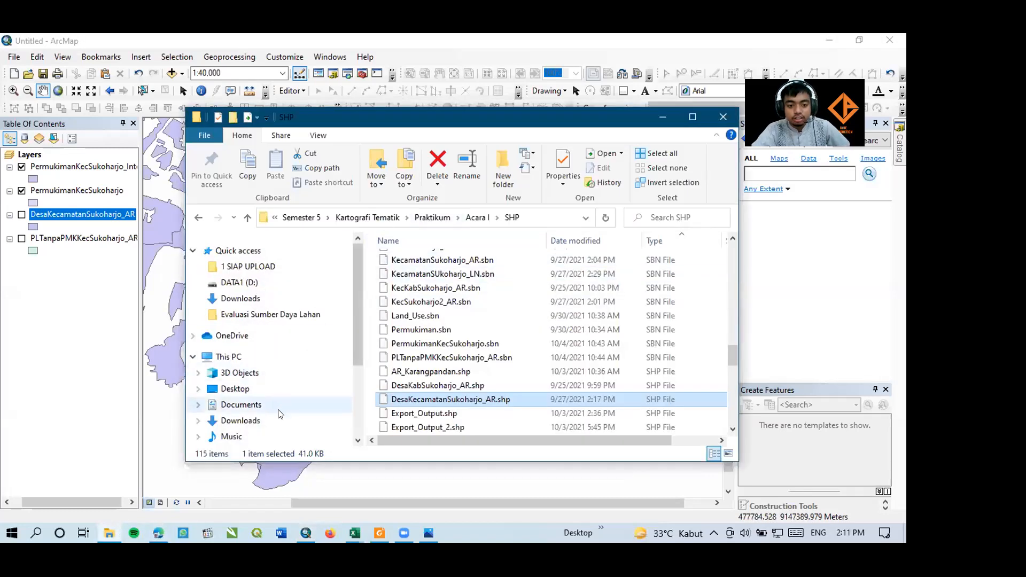
scroll(278, 409, down, 3)
click(282, 368)
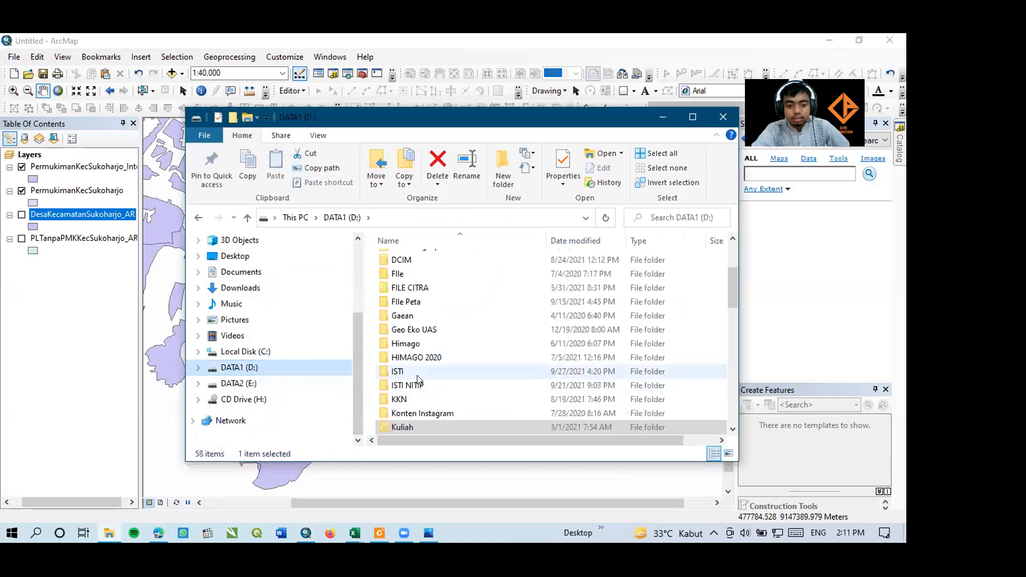
click(416, 425)
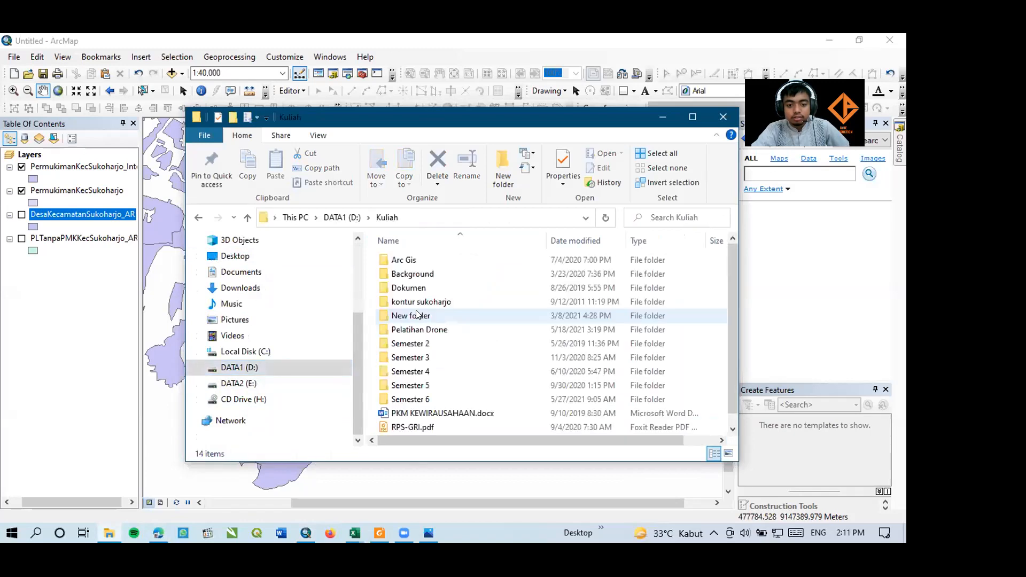
click(313, 367)
double_click(406, 302)
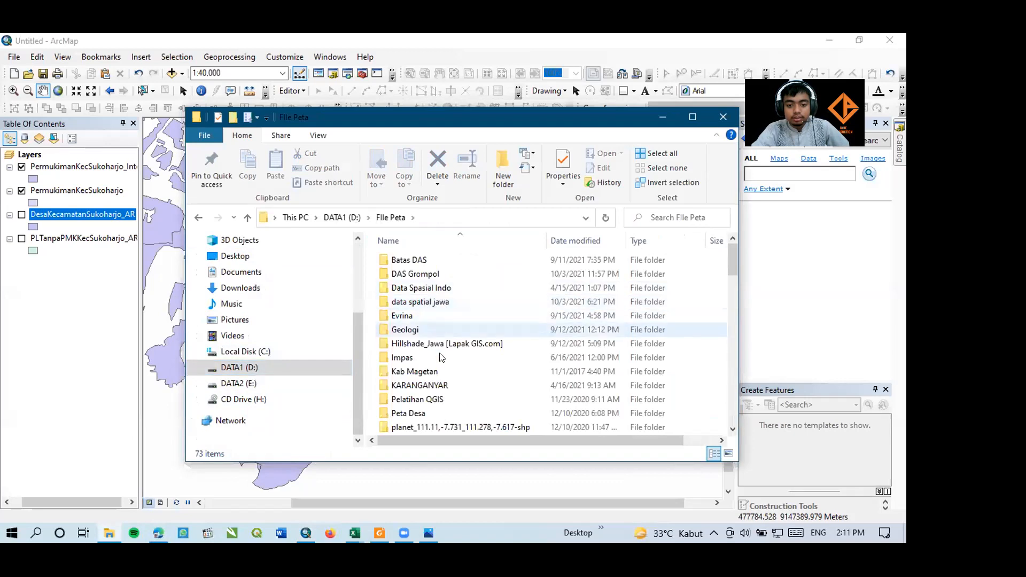
double_click(436, 380)
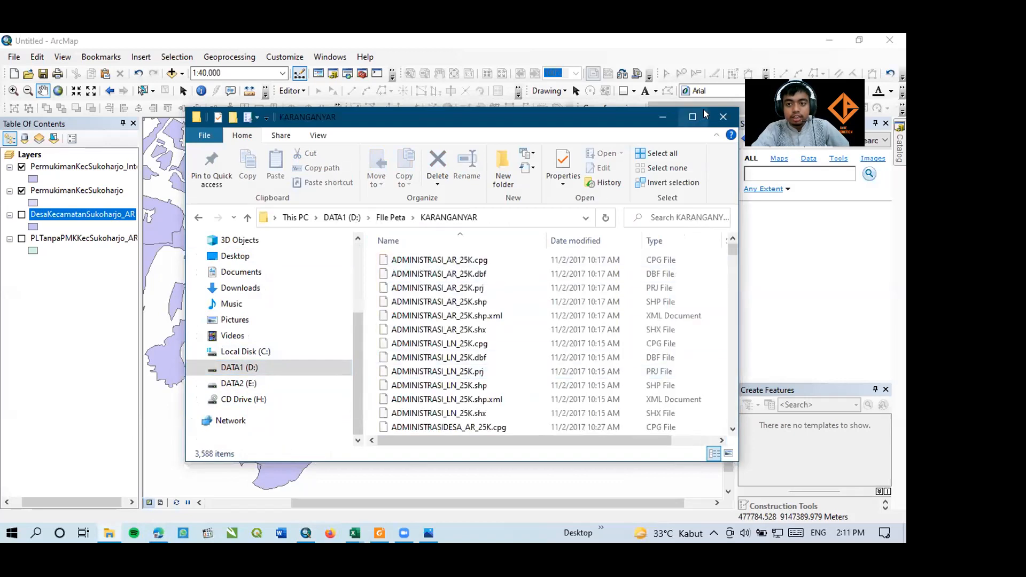
click(697, 122)
Look through the files beginning with P in the KARANGANYAR folder for the relevant shapefile
drag(900, 165, 902, 359)
click(480, 341)
key(Down)
key(Down)
key(Down)
key(Down)
key(Down)
key(Down)
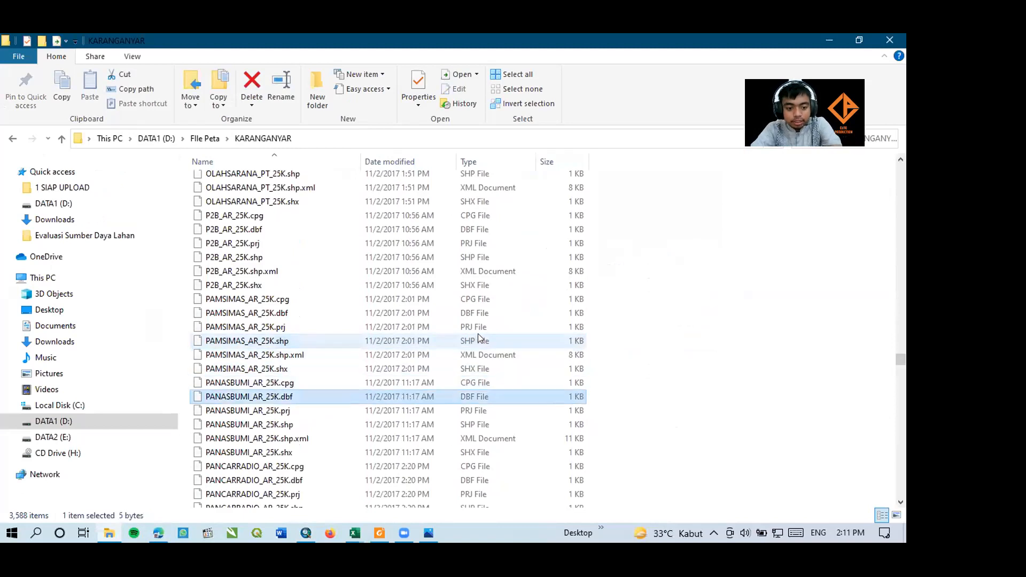
scroll(478, 336, down, 9)
scroll(479, 336, down, 15)
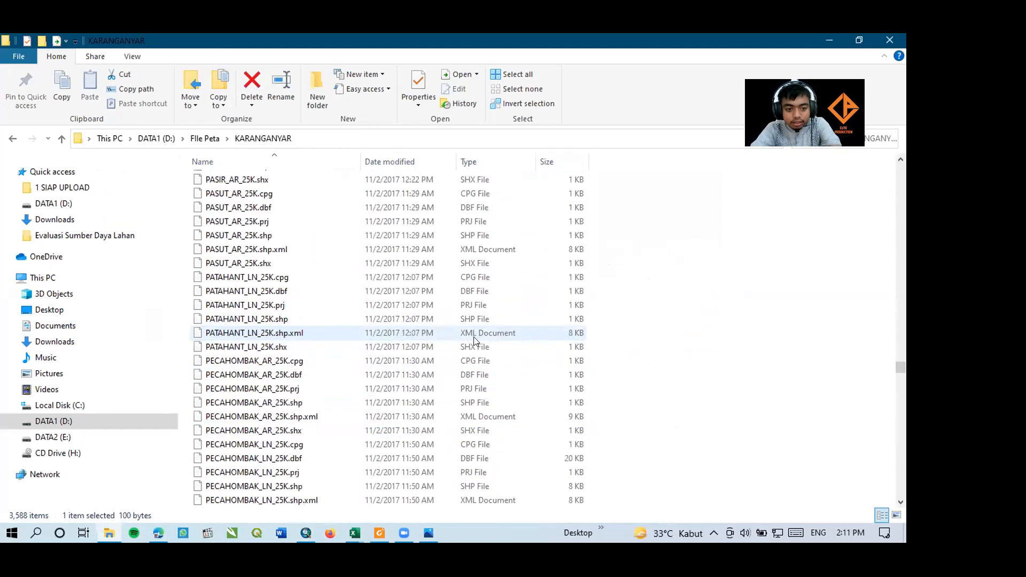
scroll(414, 324, up, 8)
scroll(413, 323, down, 20)
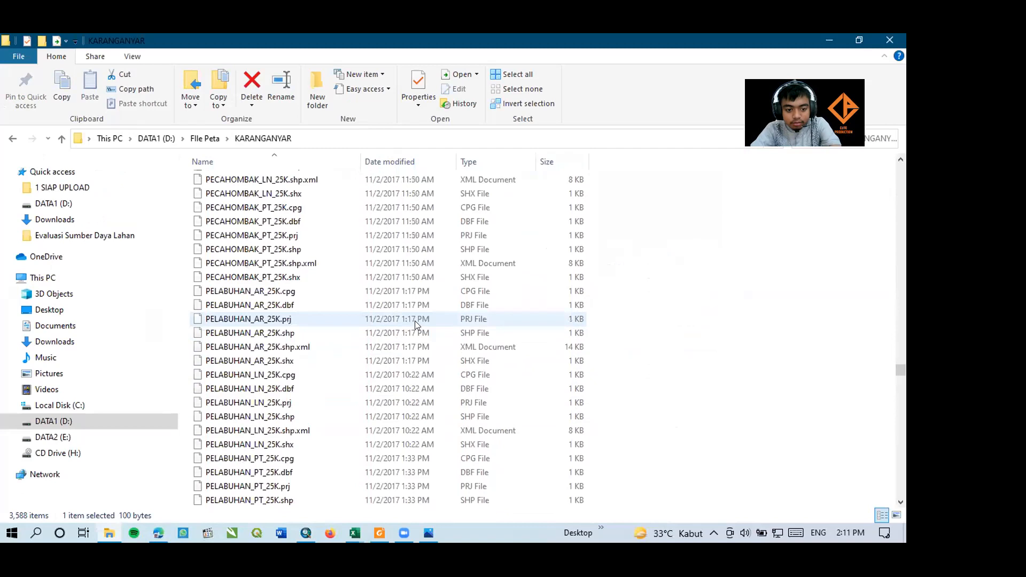
scroll(417, 318, down, 15)
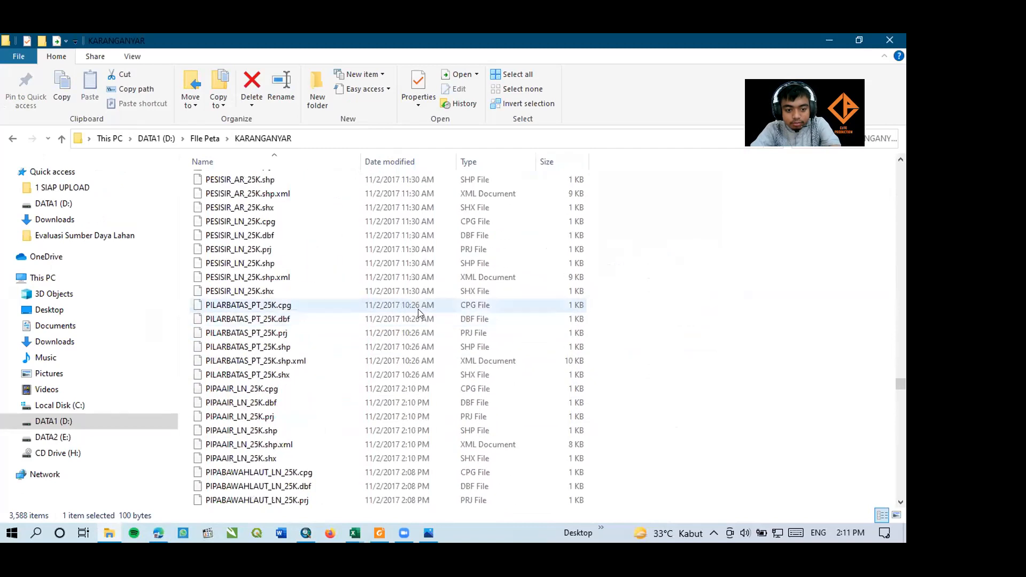
scroll(420, 310, down, 10)
scroll(418, 306, down, 20)
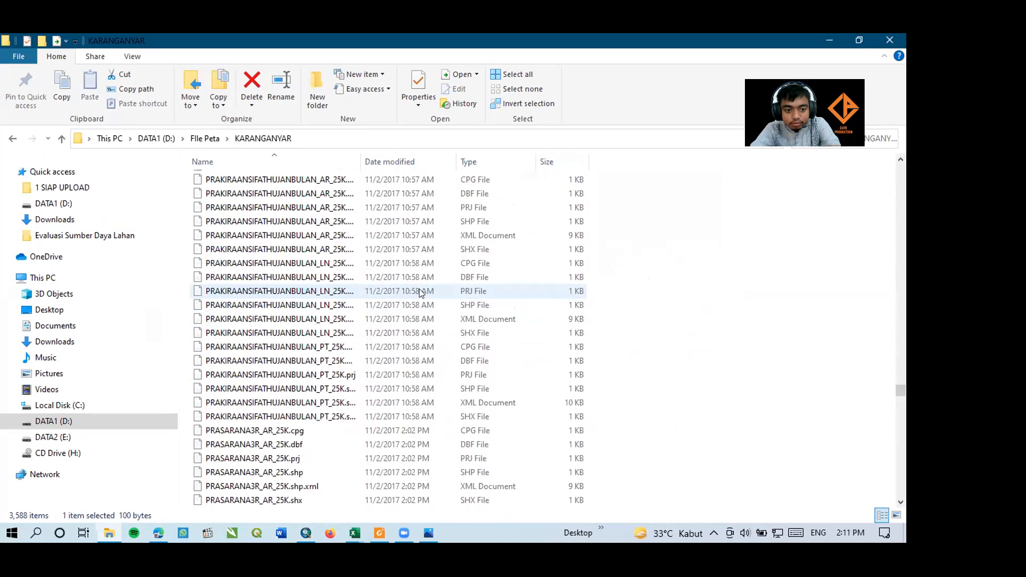
scroll(421, 292, up, 20)
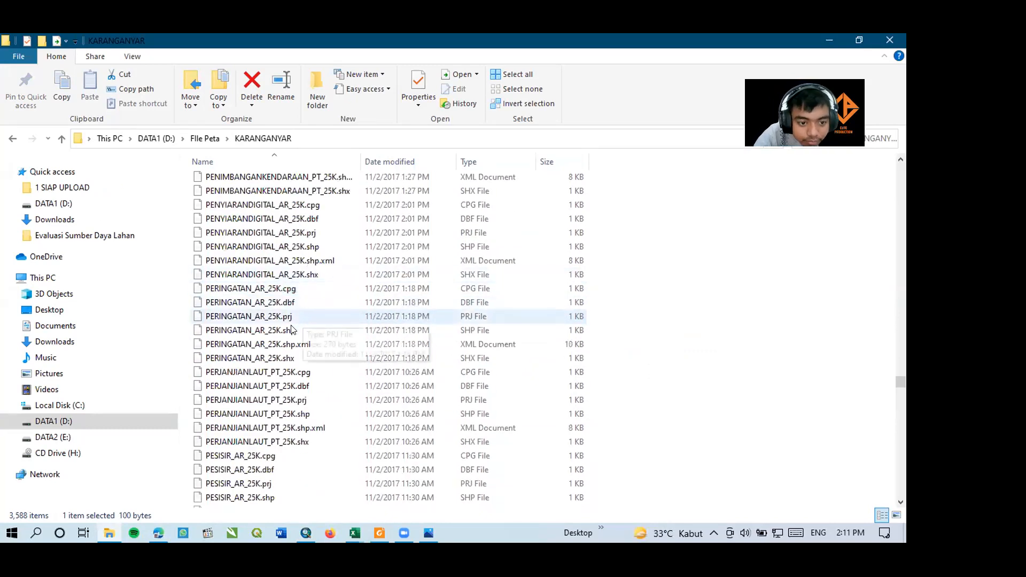
Look back through the KARANGANYAR files from PESISIR up to OLAHSARANA for a settlement shapefile
click(278, 444)
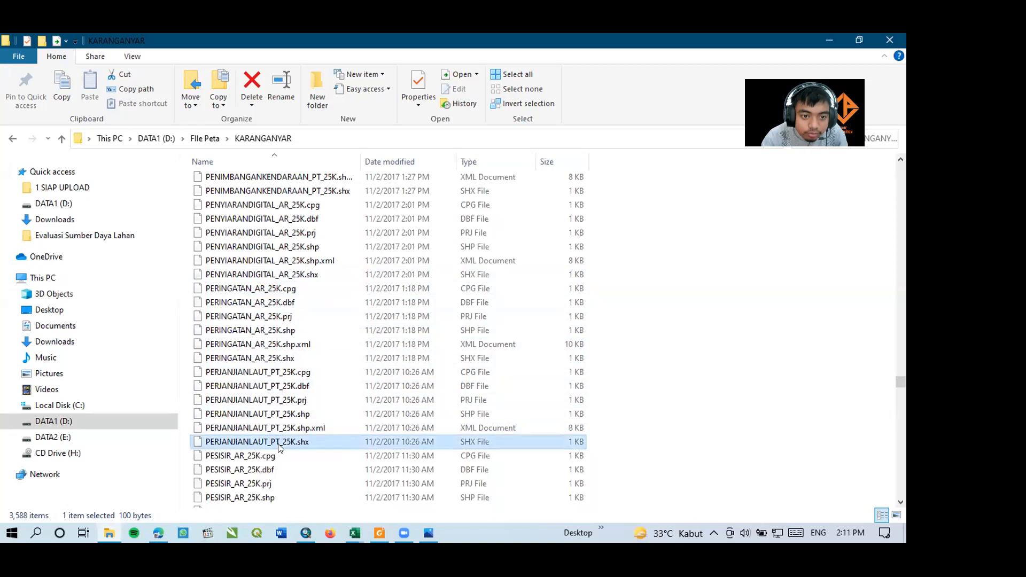
key(Up)
key(Down)
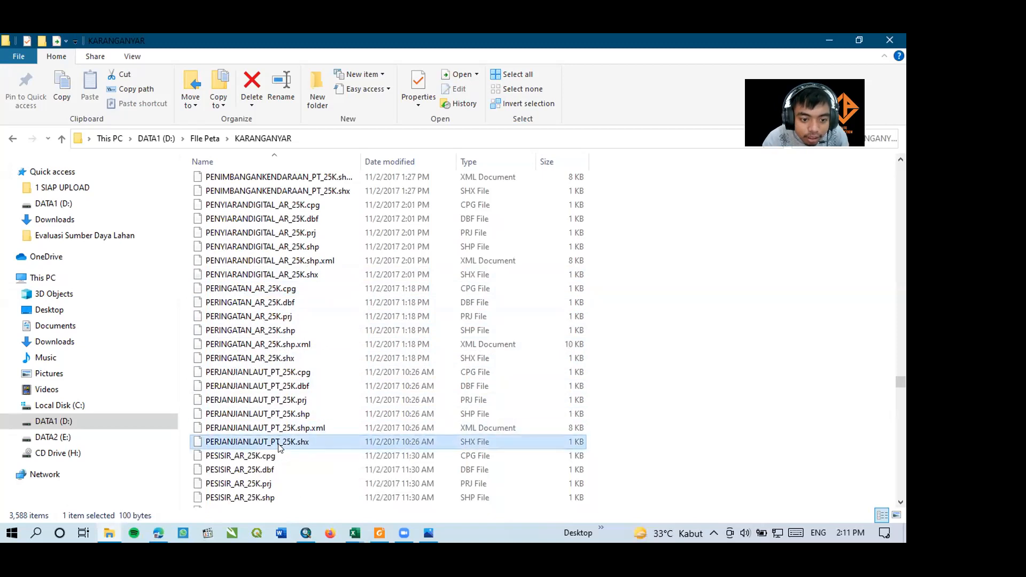
key(Down)
key(Down)
key(Down)
key(Down)
key(Down)
key(Down)
key(Up)
key(Up)
key(Up)
key(Up)
key(Up)
key(Up)
key(Up)
key(Up)
key(Up)
key(Up)
key(Up)
key(Up)
key(Up)
key(Up)
key(Up)
key(Up)
key(Up)
key(Up)
key(Up)
key(Up)
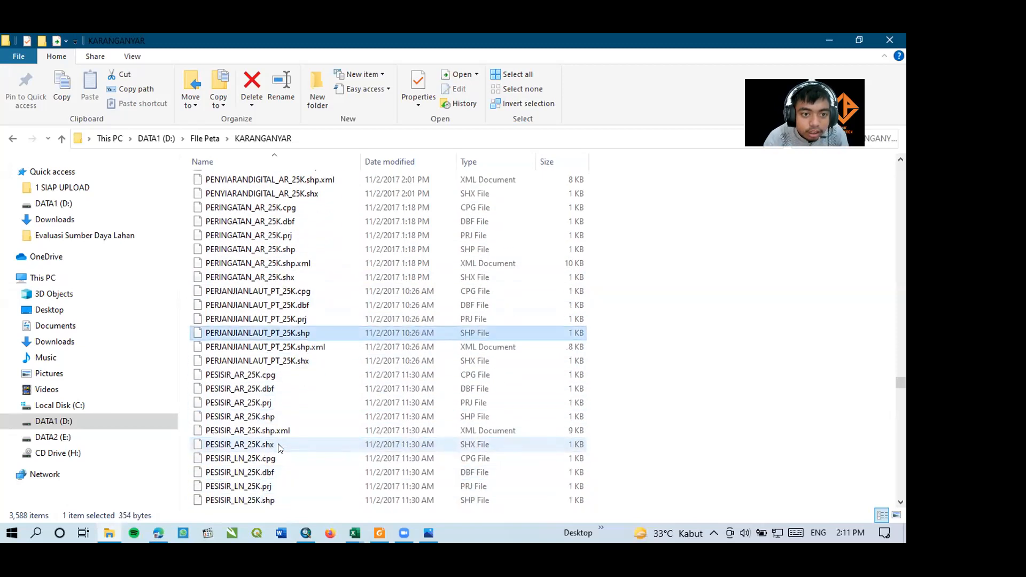
key(Up)
key(Up)
key(Up)
key(Up)
key(Up)
key(Up)
key(Up)
key(Up)
key(Up)
key(Up)
key(Up)
key(Up)
key(Up)
key(Up)
key(Up)
key(Up)
key(Up)
key(Up)
key(Up)
key(Up)
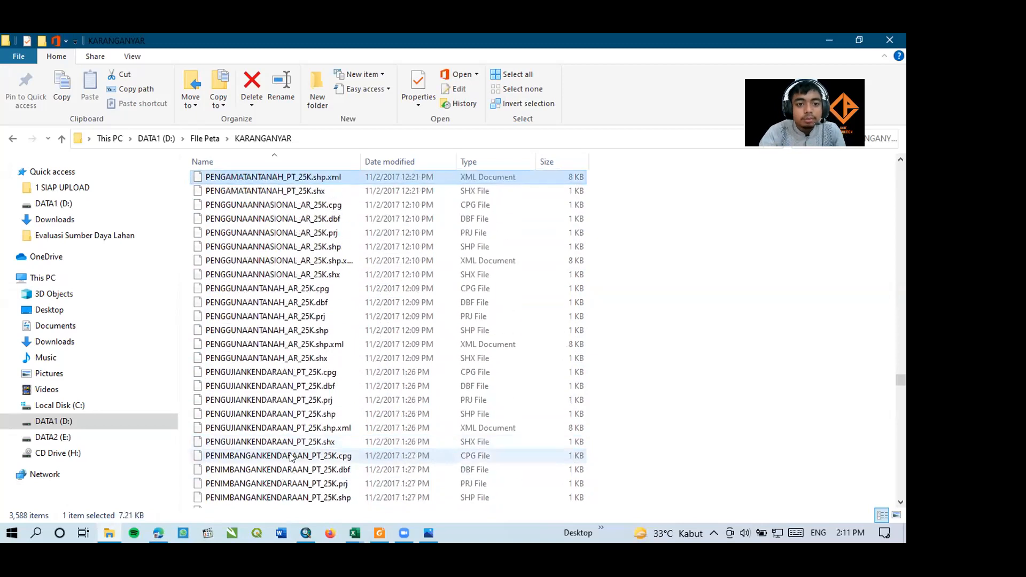
scroll(324, 197, up, 12)
scroll(323, 200, up, 15)
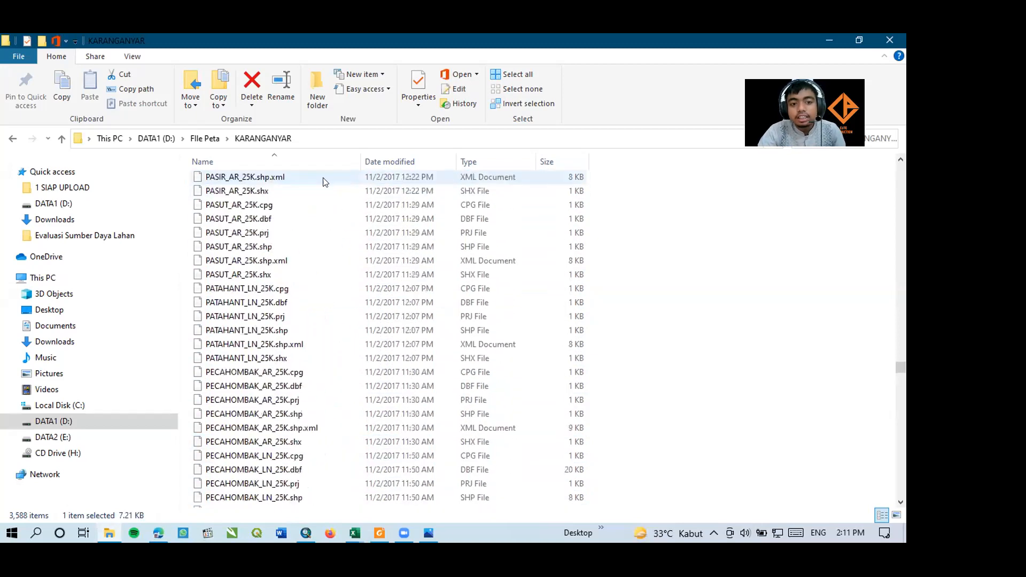
scroll(322, 208, up, 15)
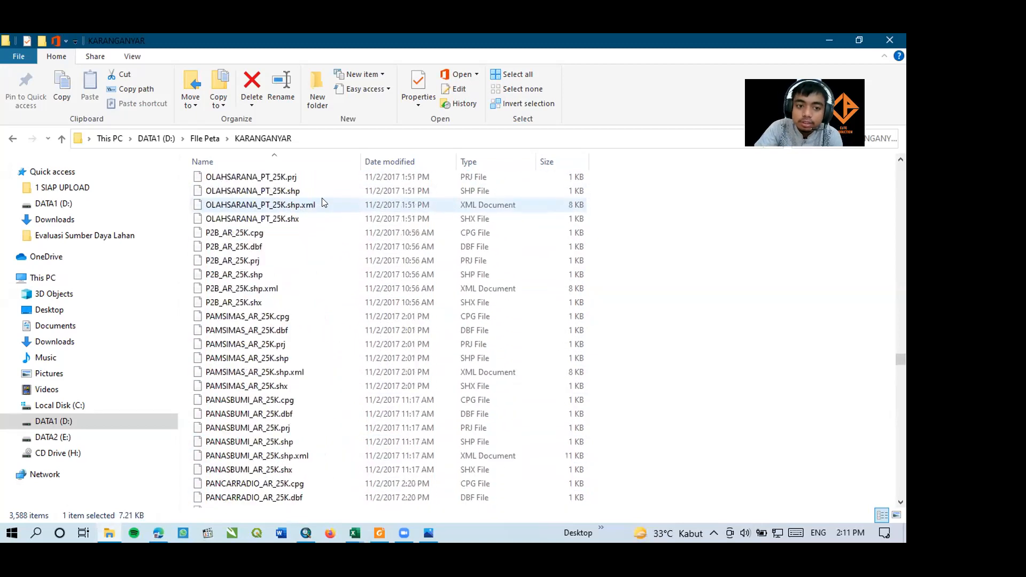
Check the KARANGANYAR file names forward from P2B through the whole P section and into the R files
click(282, 220)
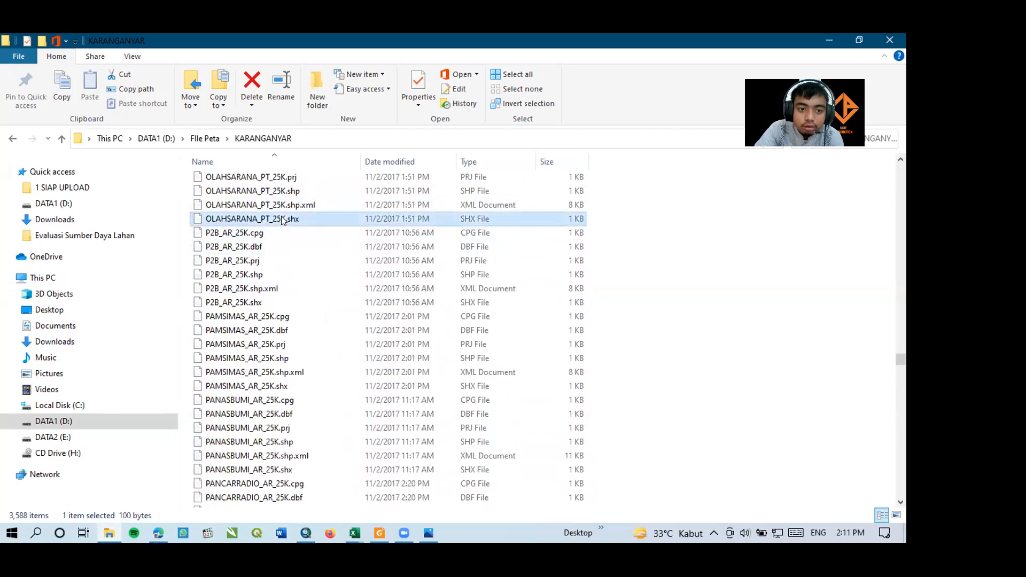
scroll(270, 358, down, 10)
scroll(270, 358, down, 20)
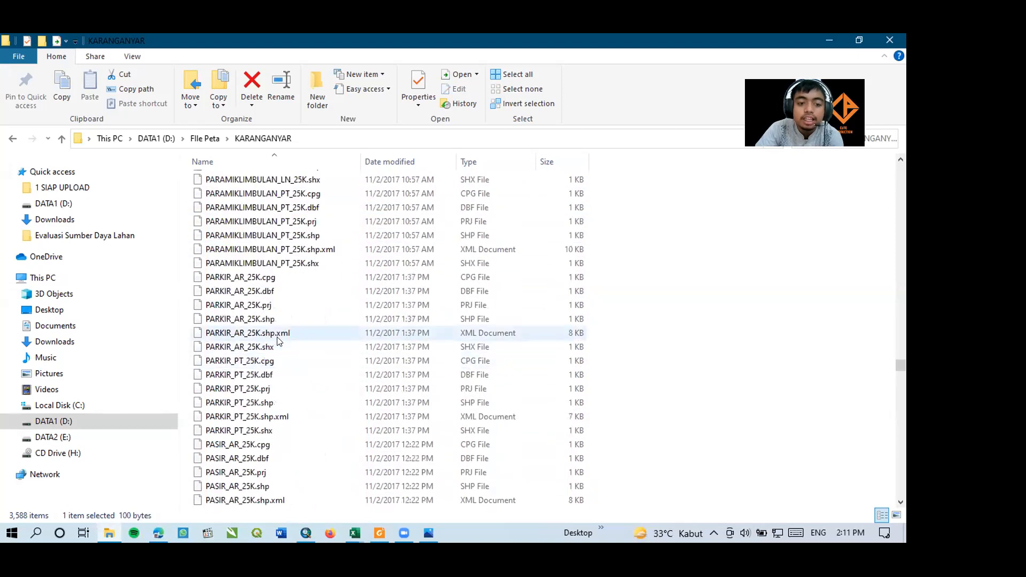
scroll(277, 369, down, 20)
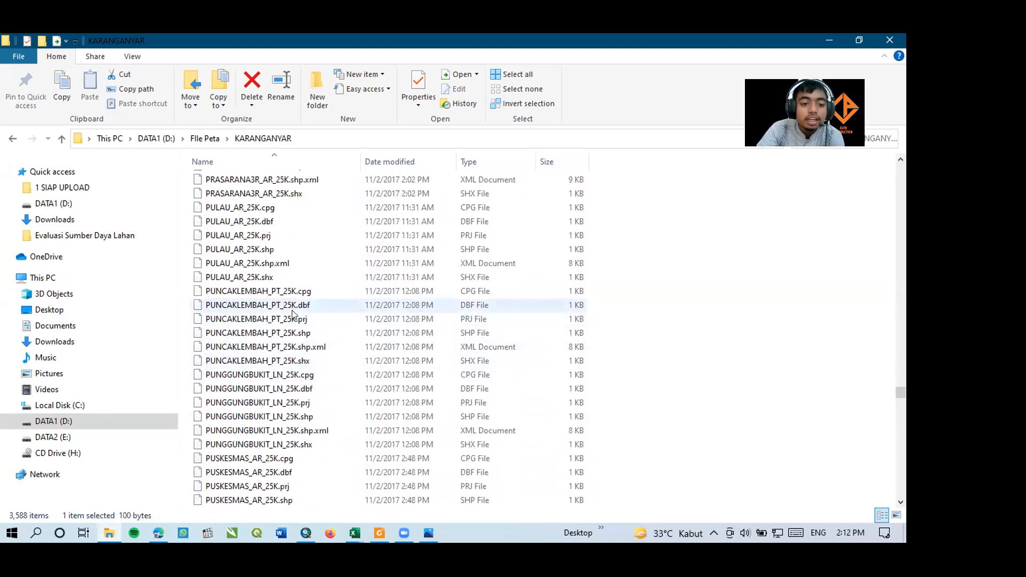
scroll(288, 331, down, 8)
scroll(293, 316, down, 8)
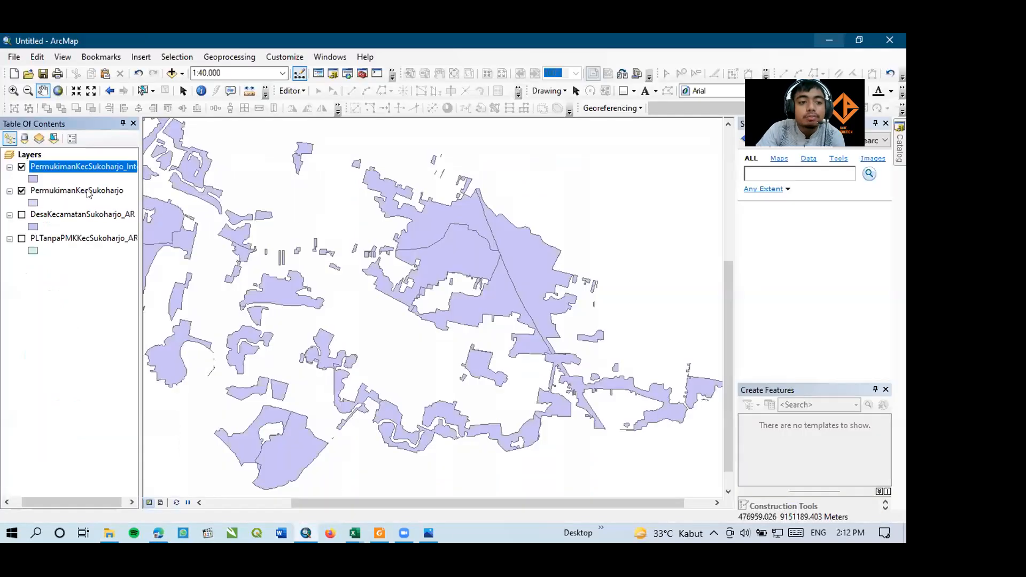
Switch to ArcMap, select the DesaKecamatanSukoharjo_AR layer, and view the full extent of the Sukoharjo settlements
click(87, 191)
ctrl+click(89, 215)
click(90, 215)
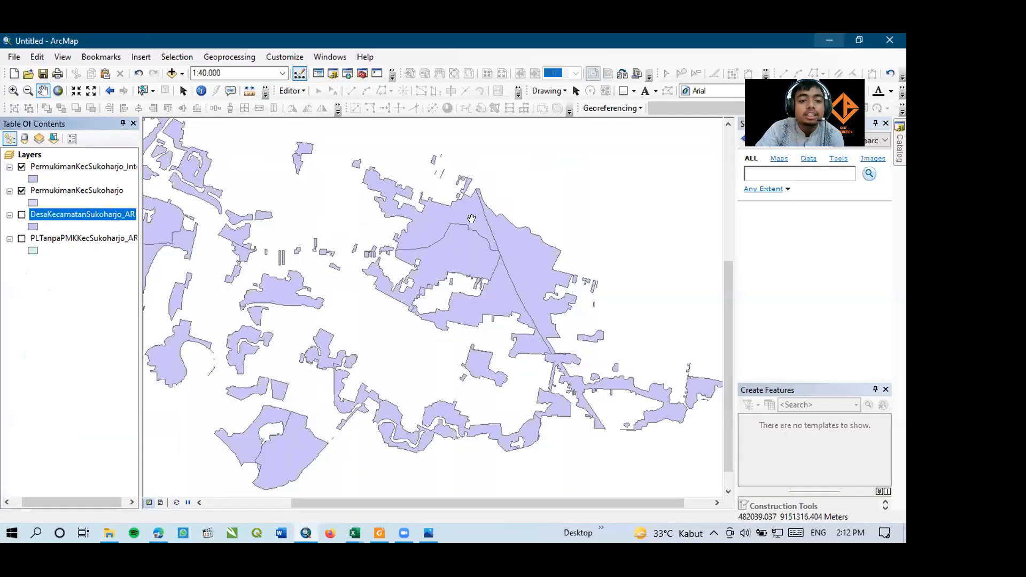
scroll(540, 224, up, 2)
scroll(541, 224, down, 4)
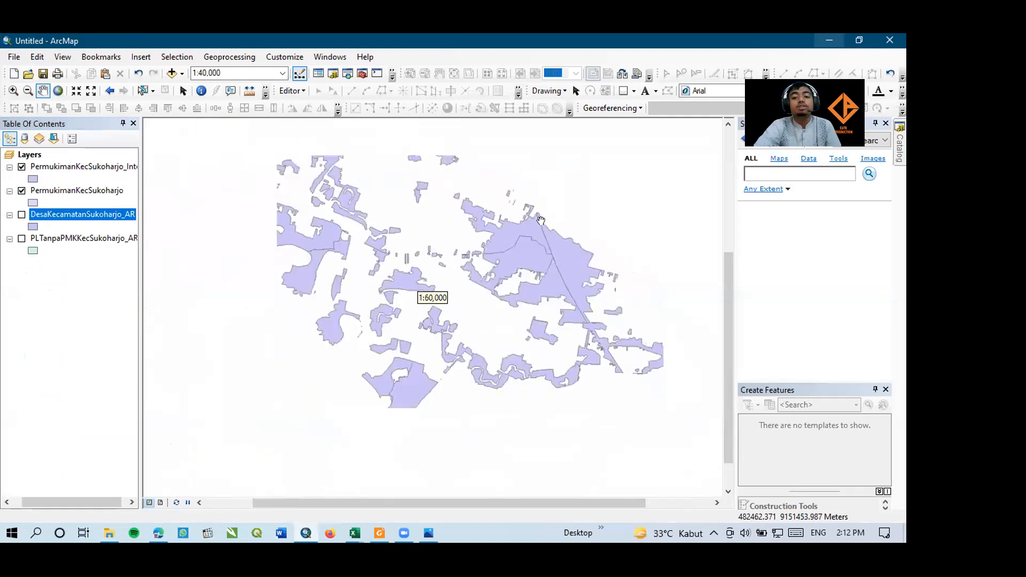
drag(499, 246, 493, 301)
scroll(480, 291, down, 1)
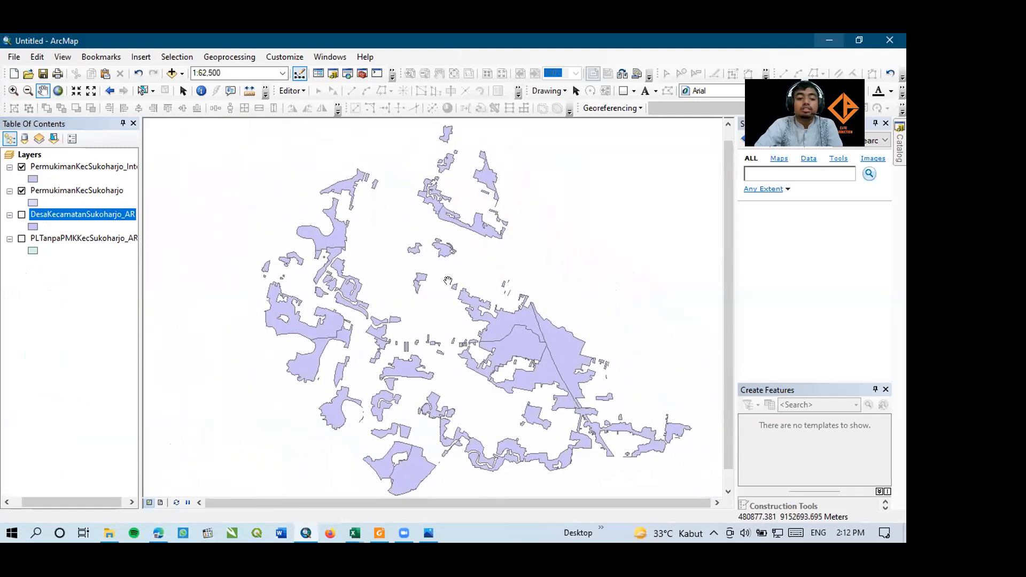
Switch back to File Explorer and look through the KARANGANYAR files from R to T for settlement data
click(109, 532)
scroll(331, 422, down, 20)
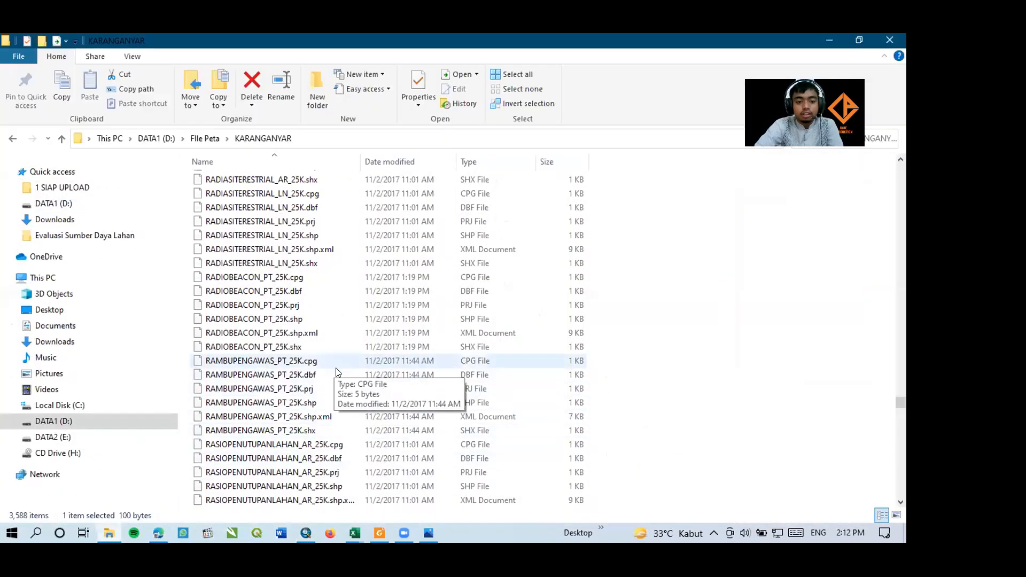
scroll(377, 431, down, 20)
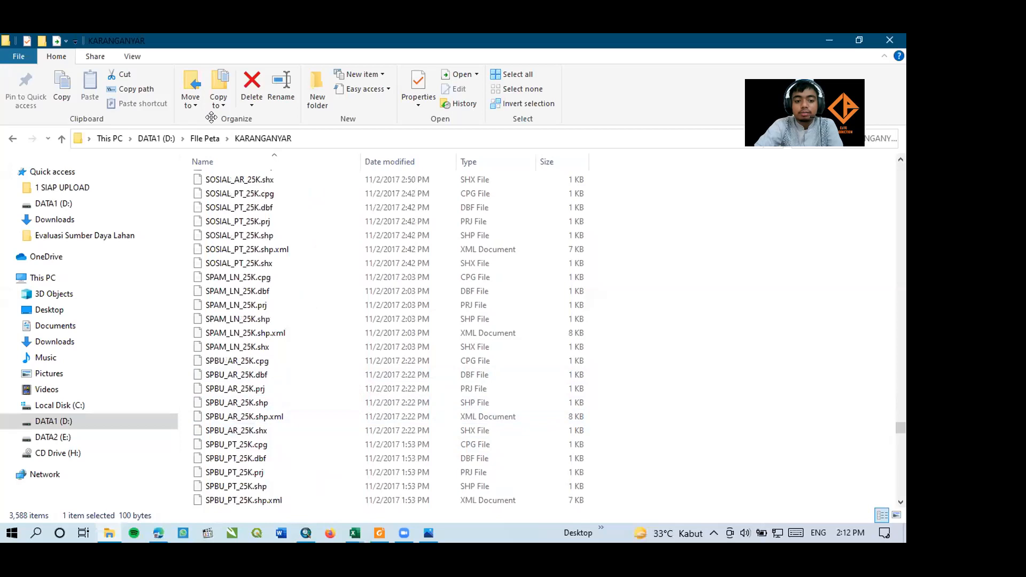
scroll(369, 446, down, 20)
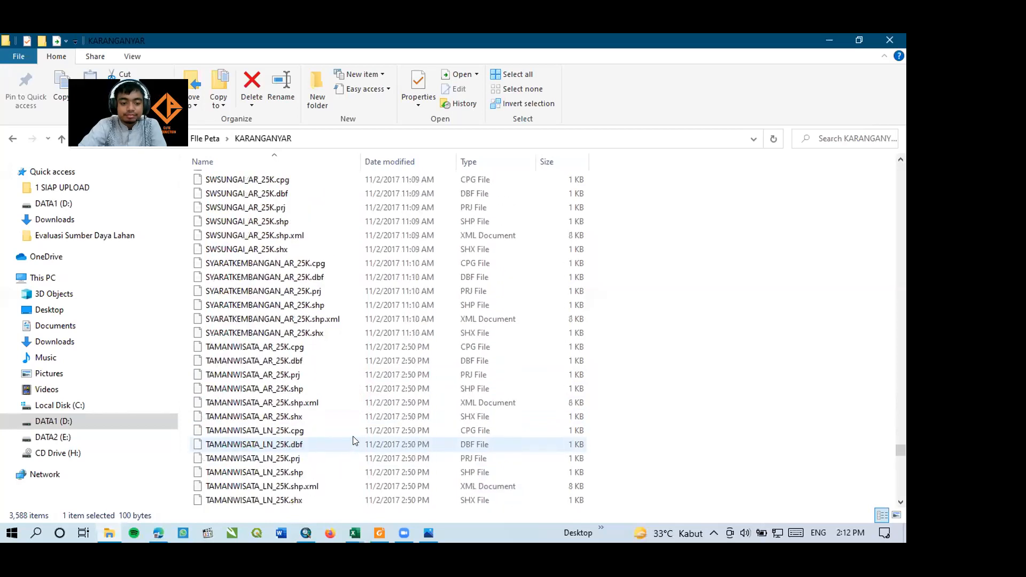
scroll(375, 444, down, 15)
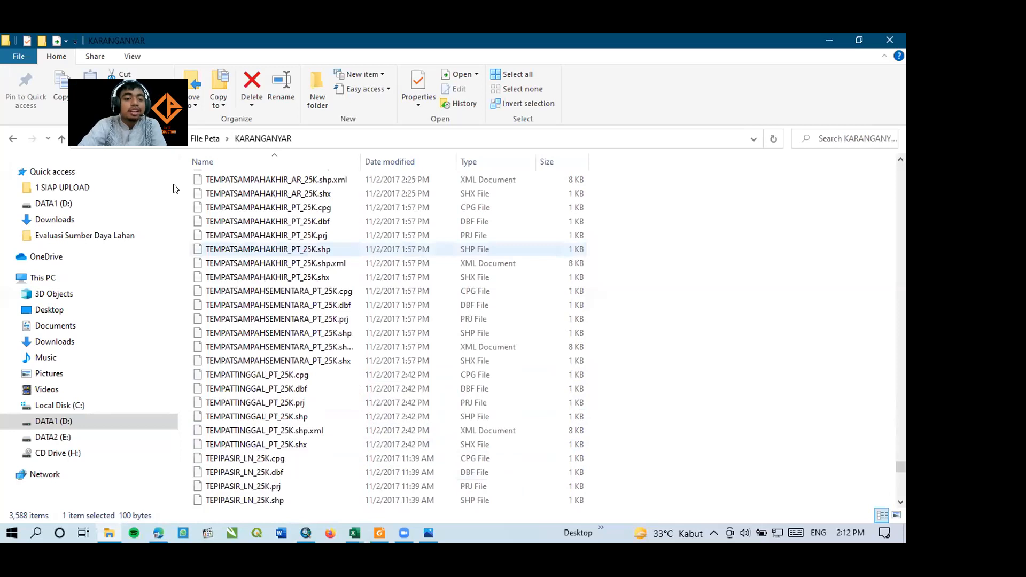
Search the KARANGANYAR folder for "permukim" and "pendu", clear the search, and return to DATA1 (D:)
click(858, 144)
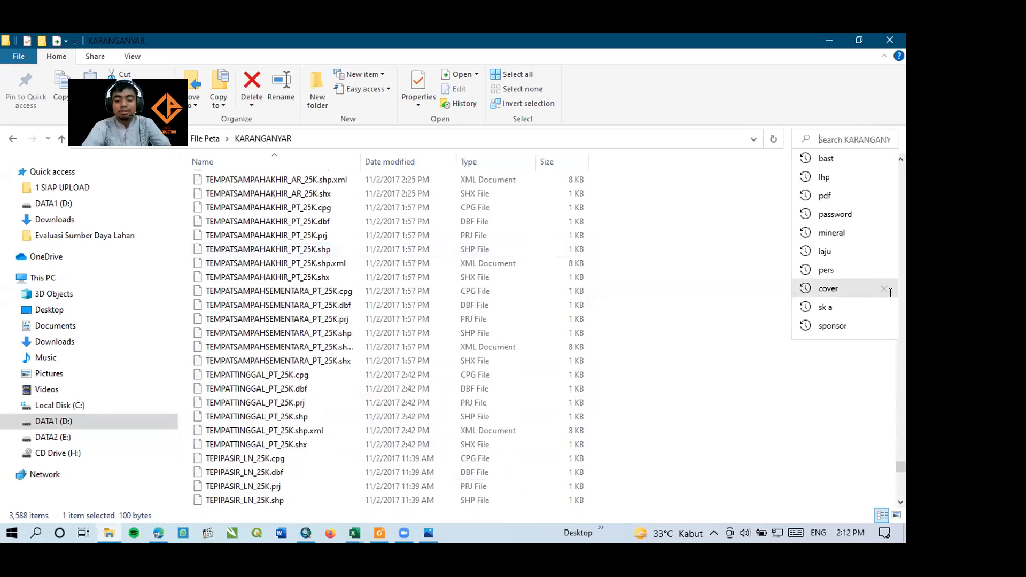
text(permukim)
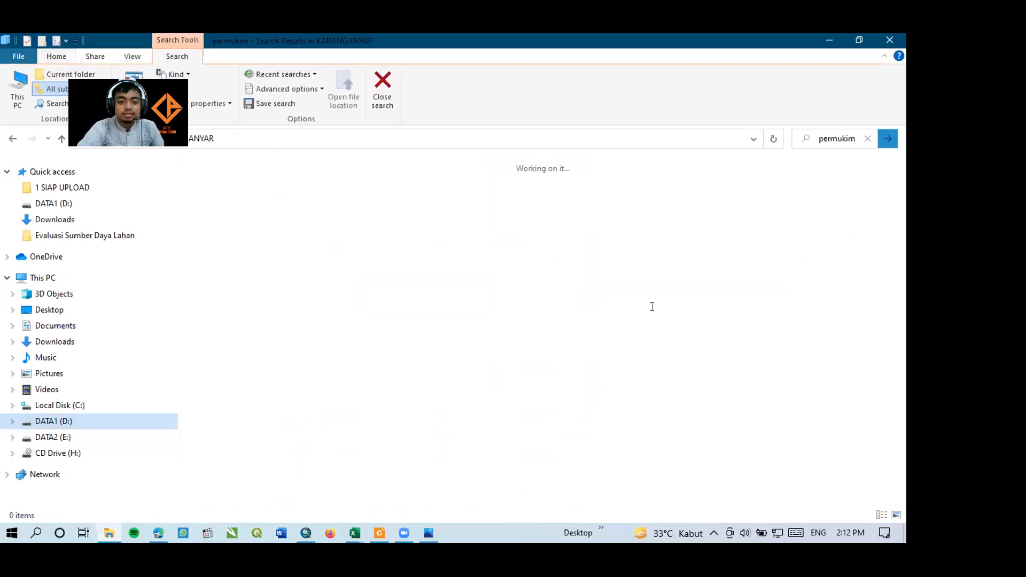
click(868, 140)
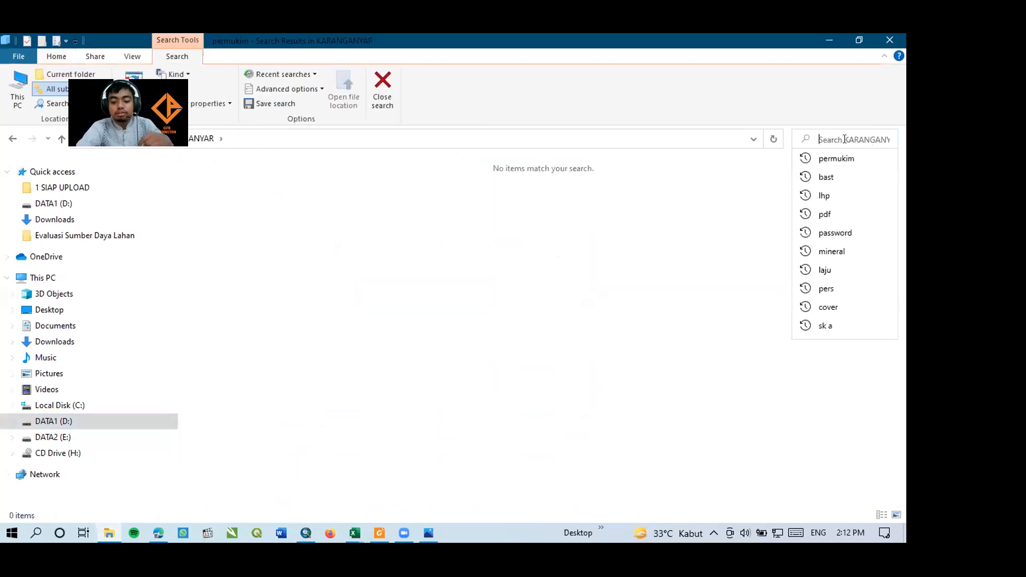
text(penf)
key(BackSpace)
text(du)
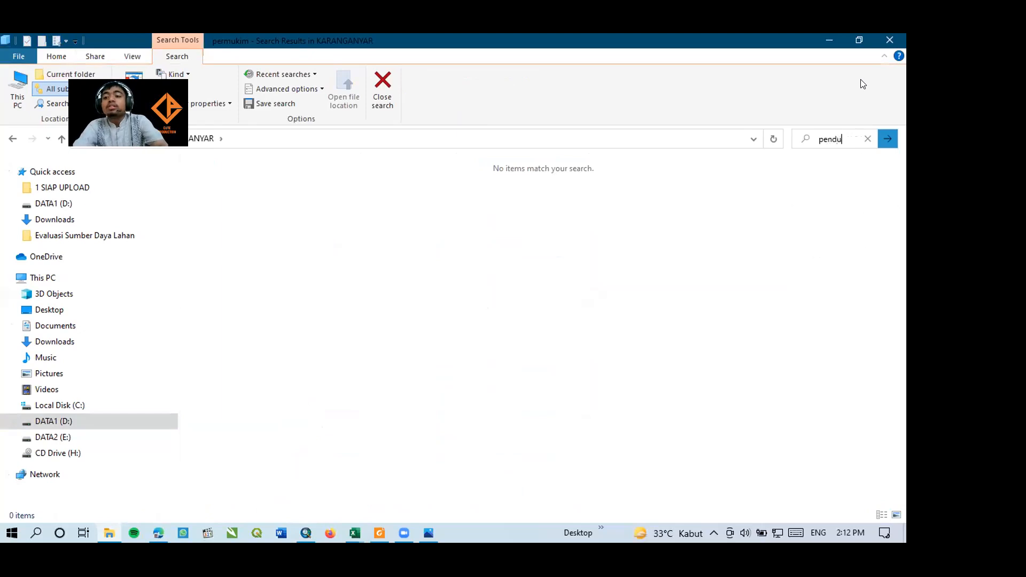
click(892, 143)
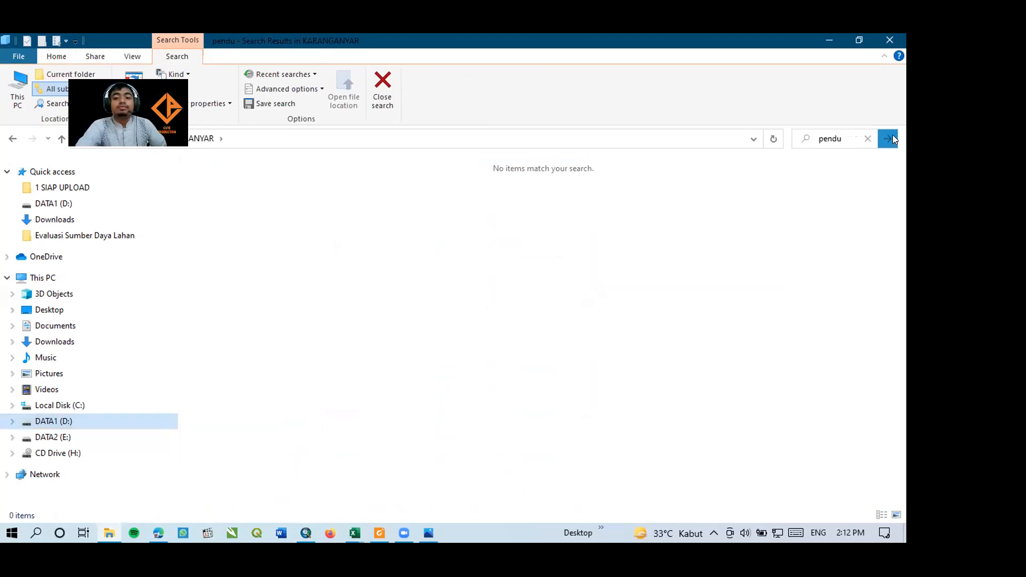
click(868, 138)
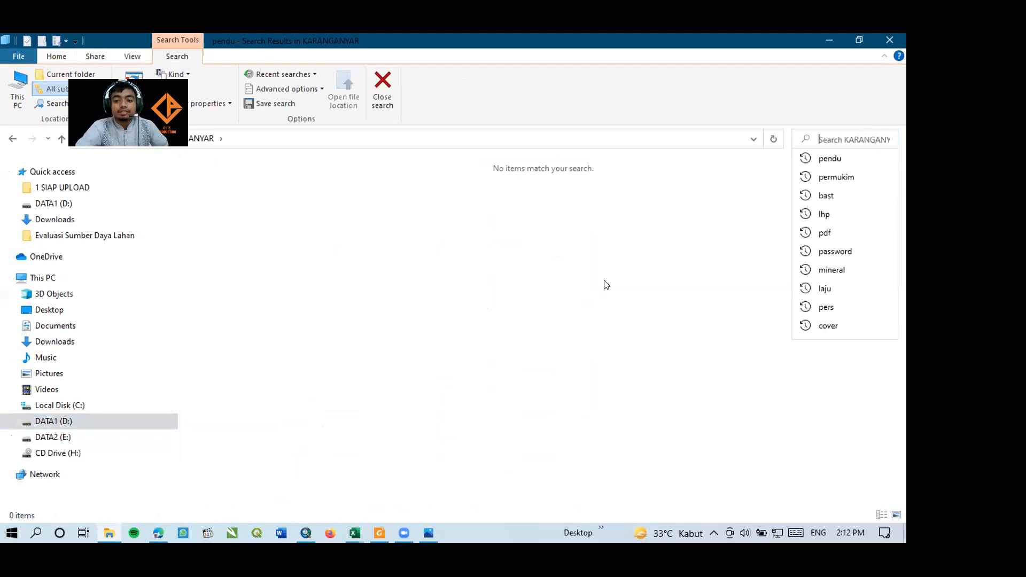
click(606, 284)
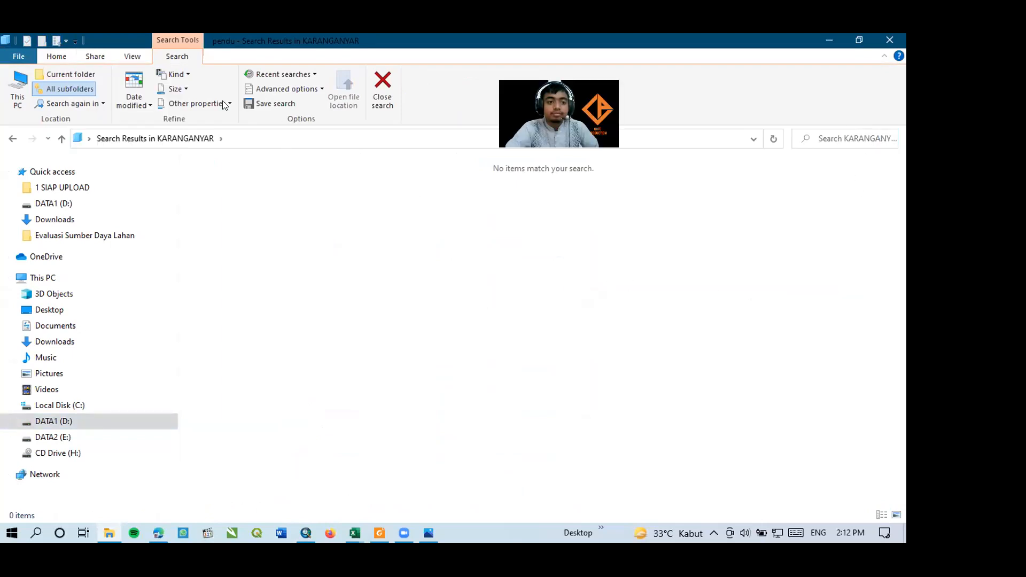
click(110, 421)
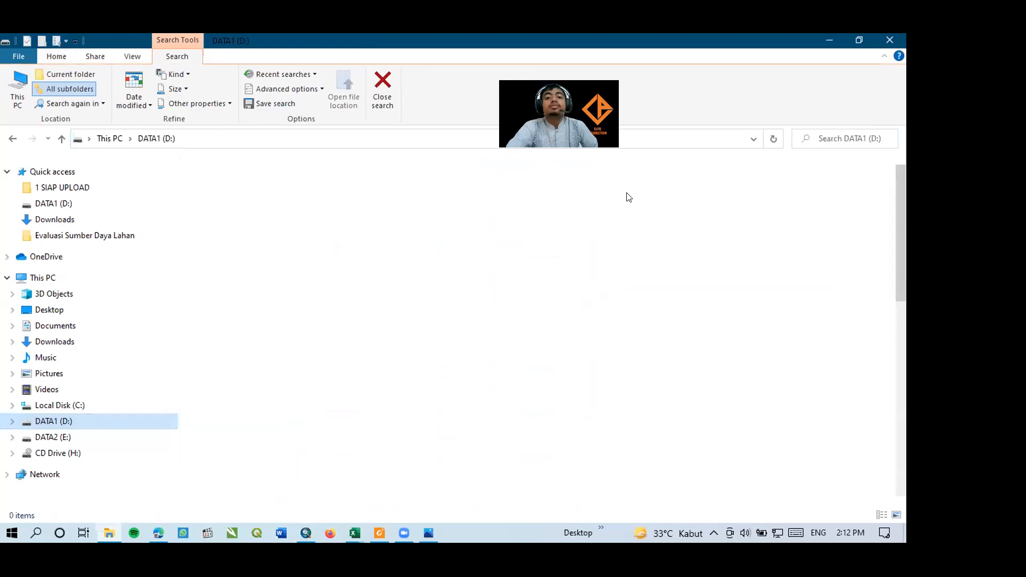
Switch to ArcMap, open the Intersect tool, and bring its whole help illustration of input and output into view
key(alt+Tab)
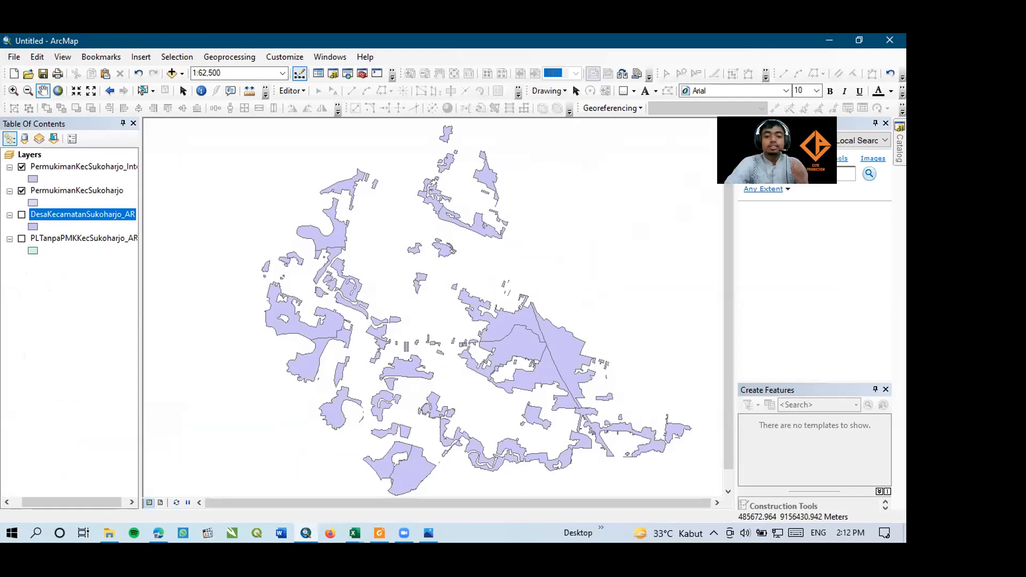
drag(541, 346, 540, 359)
click(229, 57)
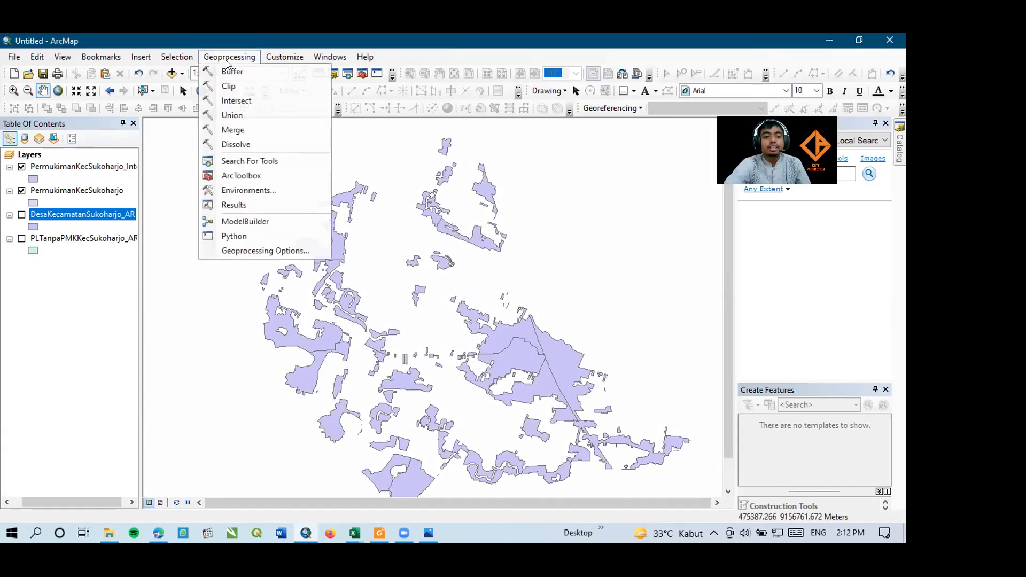
click(237, 102)
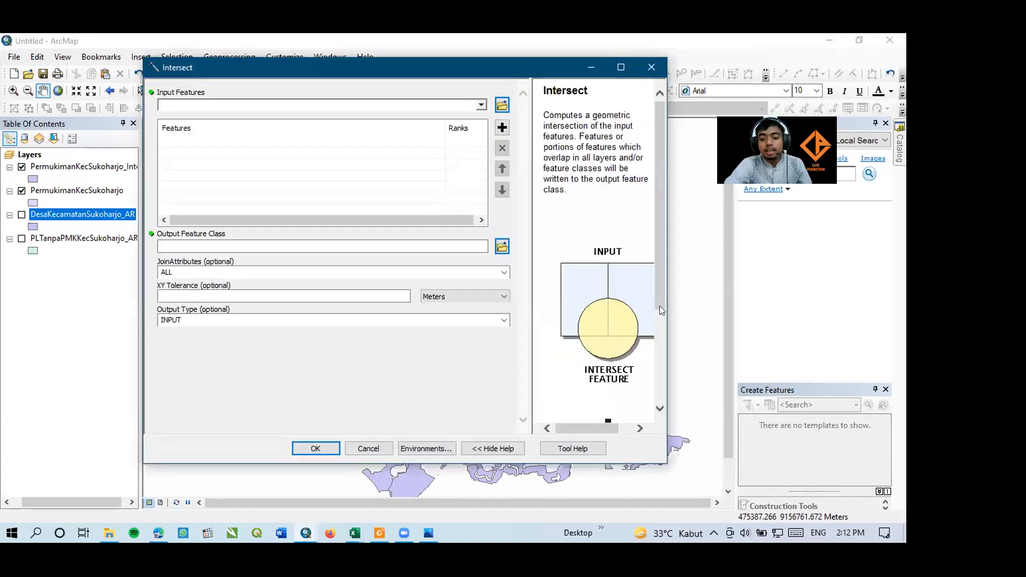
scroll(660, 305, down, 5)
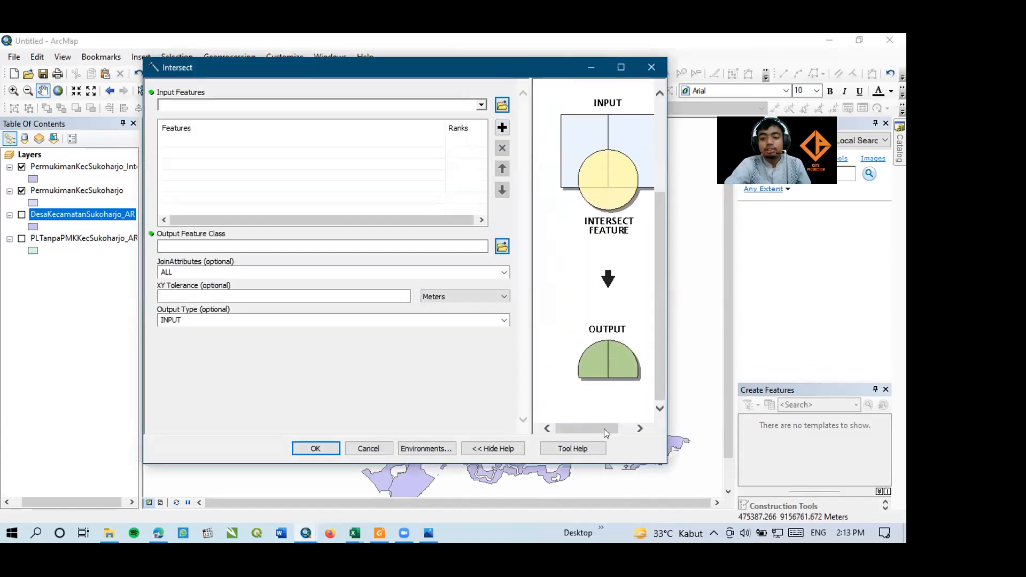
drag(605, 429, 618, 429)
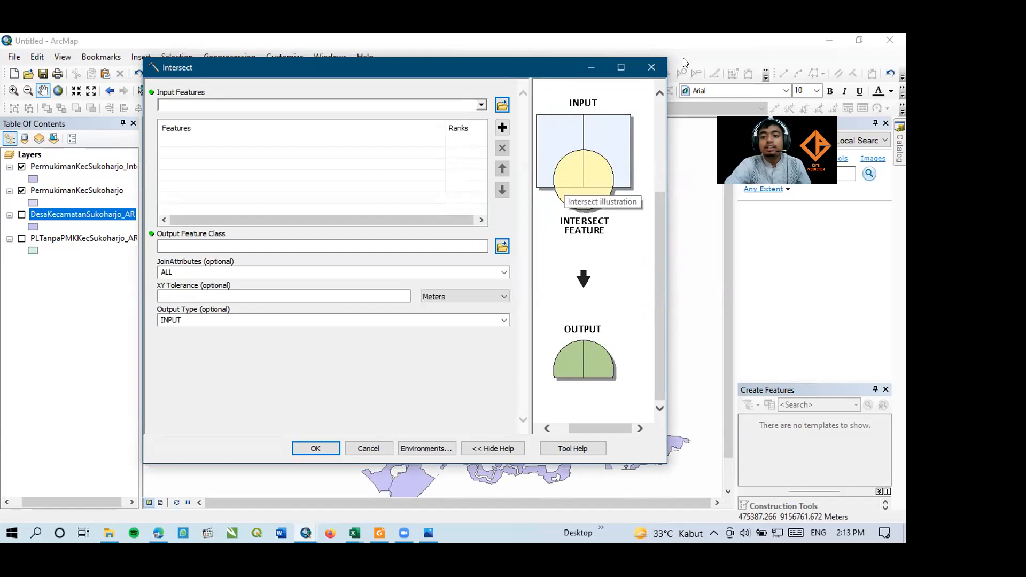
Examine how the Intersect illustration's input areas relate to its output, and close the tool without running it
click(588, 133)
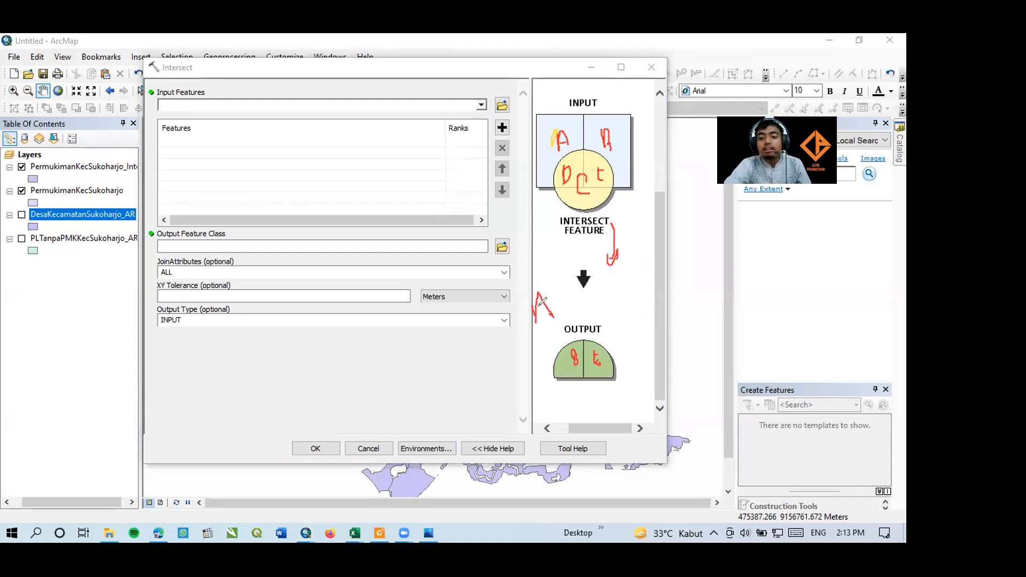
drag(611, 305, 619, 312)
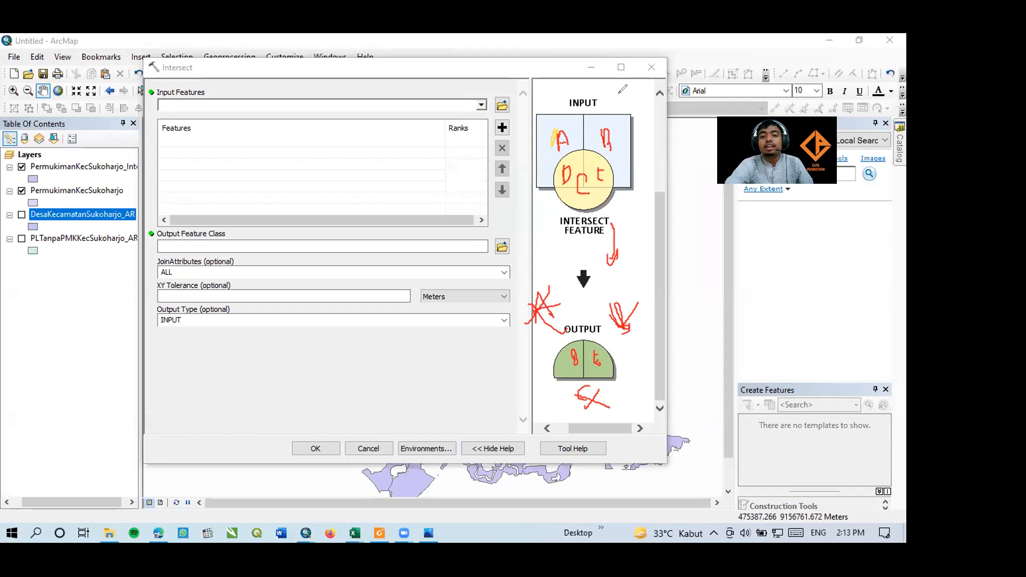
key(e)
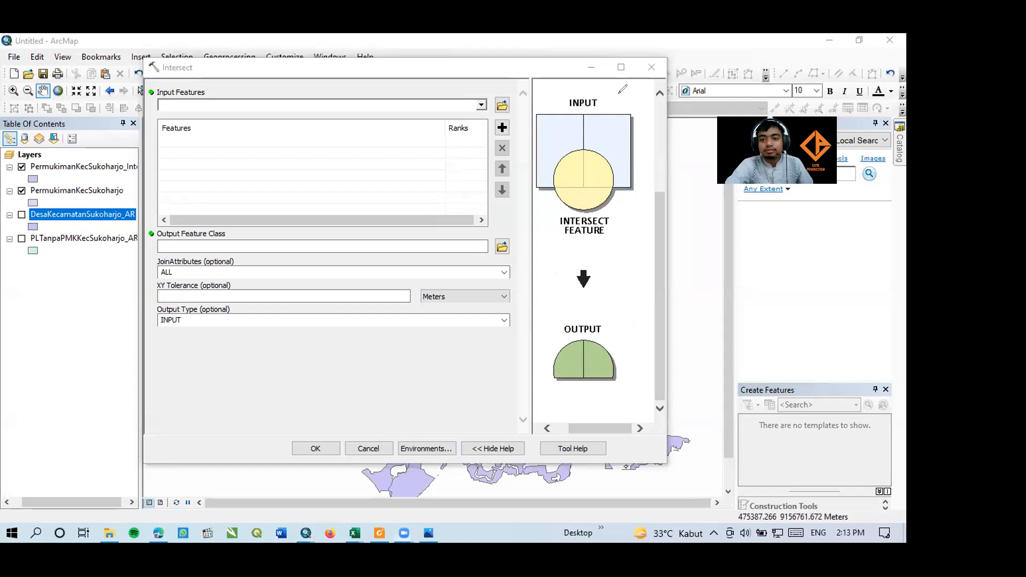
click(652, 67)
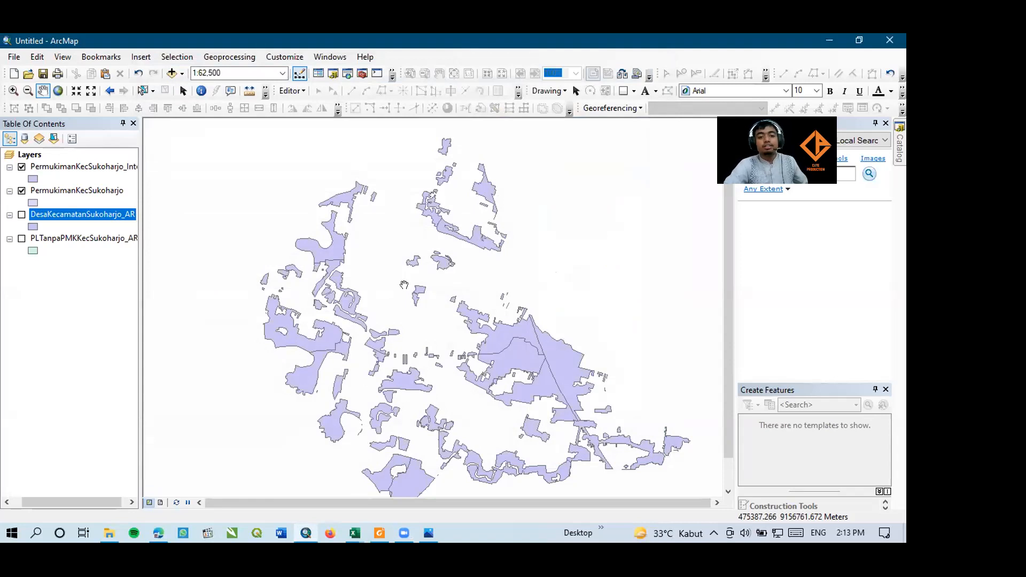
drag(404, 284, 408, 273)
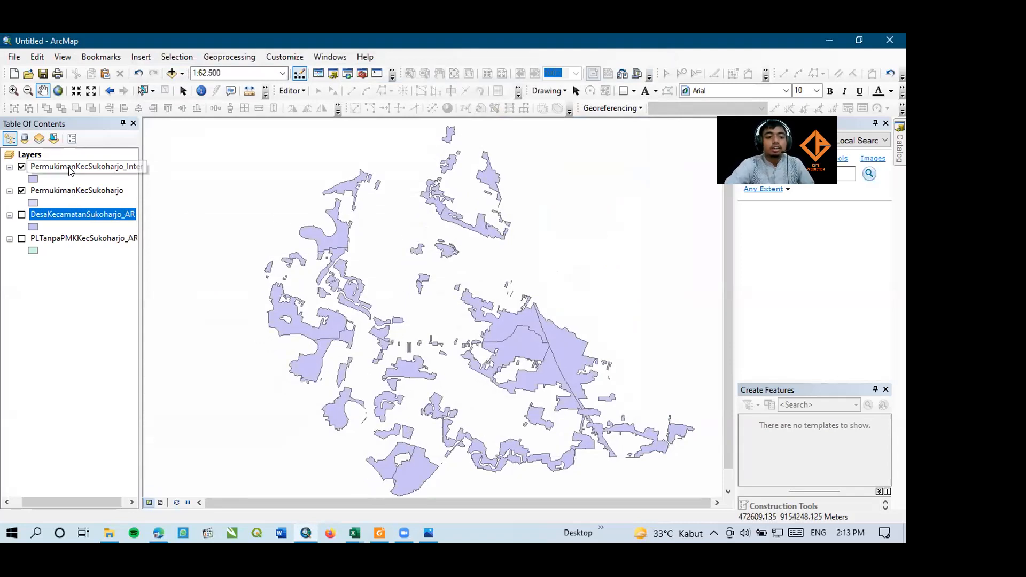
Remove the earlier intersect result layer, PermukimanKecSukoharjo_Inter, from the map
click(38, 167)
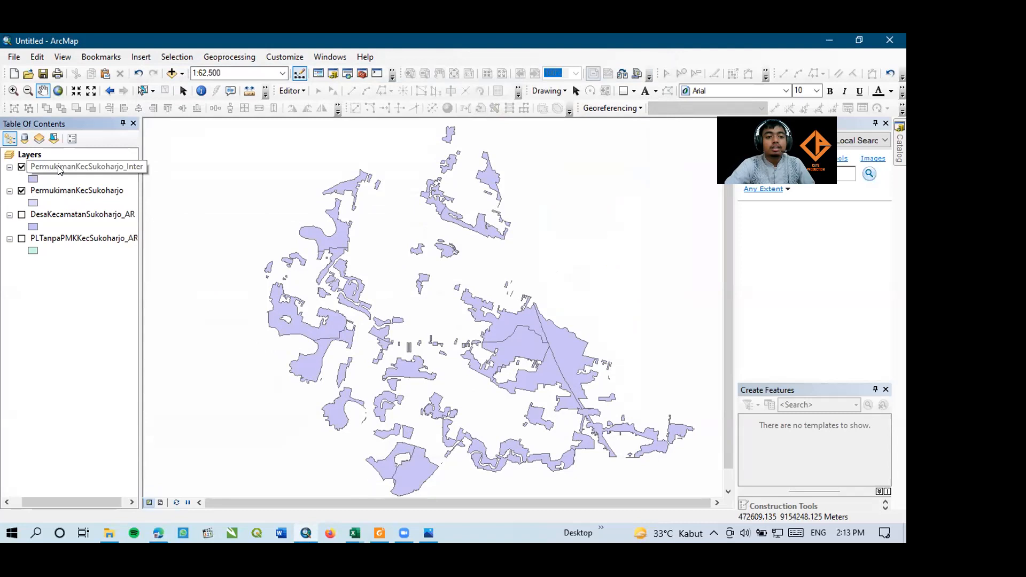
right_click(58, 166)
click(106, 190)
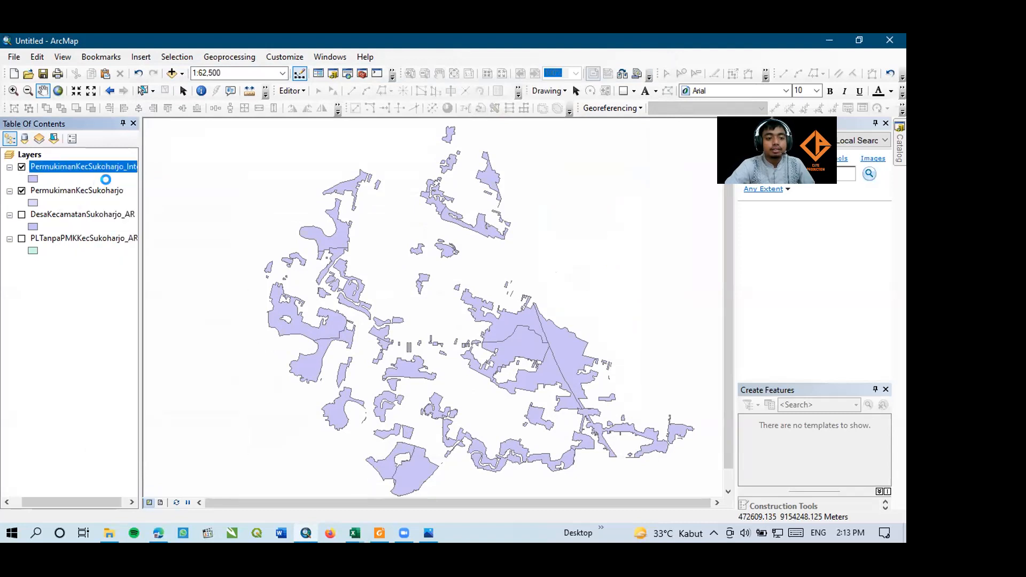
Open the Intersect tool and add PermukimanKecSukoharjo and DesaKecamatanSukoharjo_AR as input features
click(217, 55)
click(228, 102)
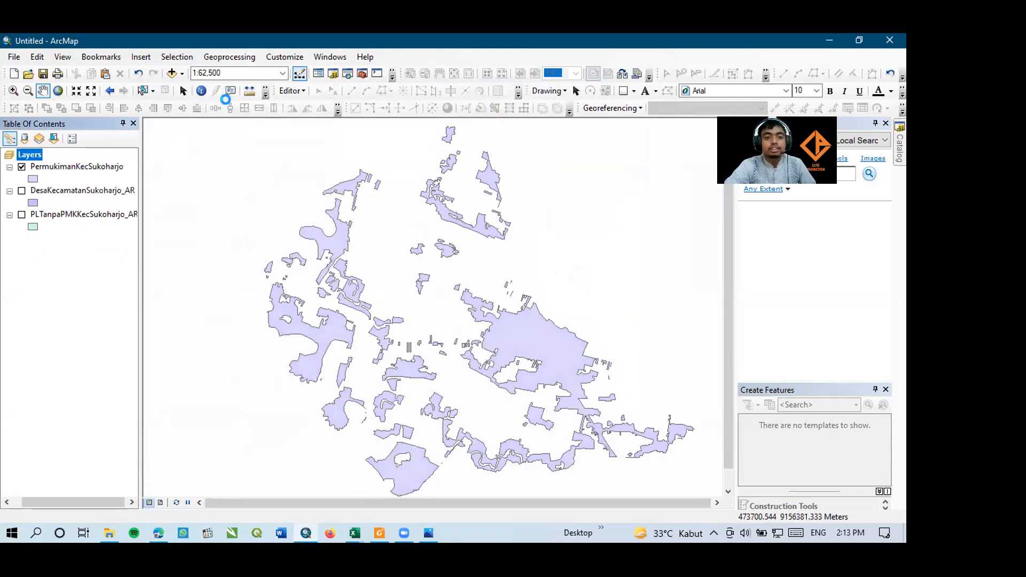
click(481, 106)
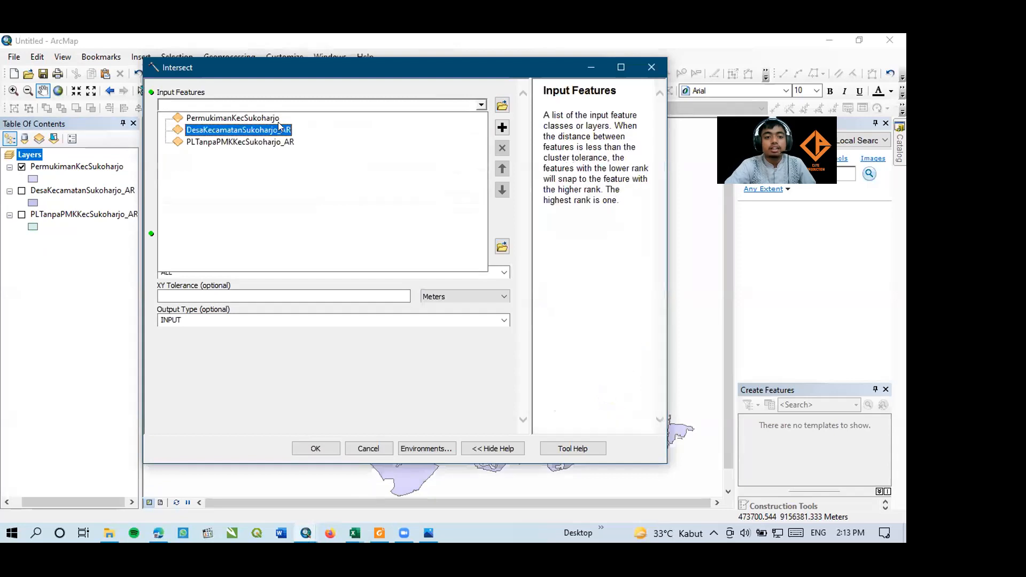
click(256, 117)
click(480, 106)
click(276, 130)
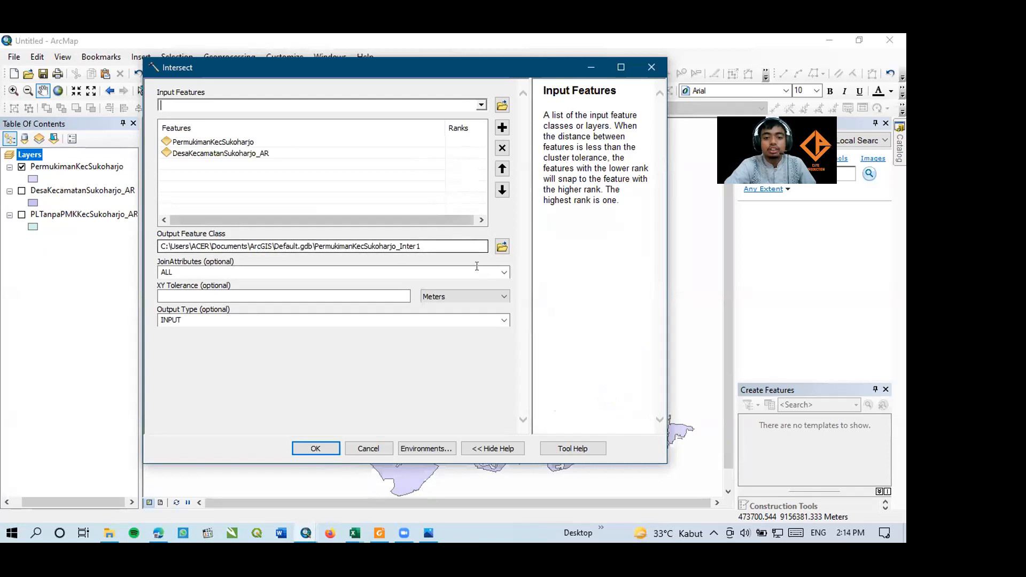
Set the intersect output to KepadatanDasimetrik_AR in the SHP folder under Kartografi Tematik\Praktikum\Acara I, and run the tool
click(503, 245)
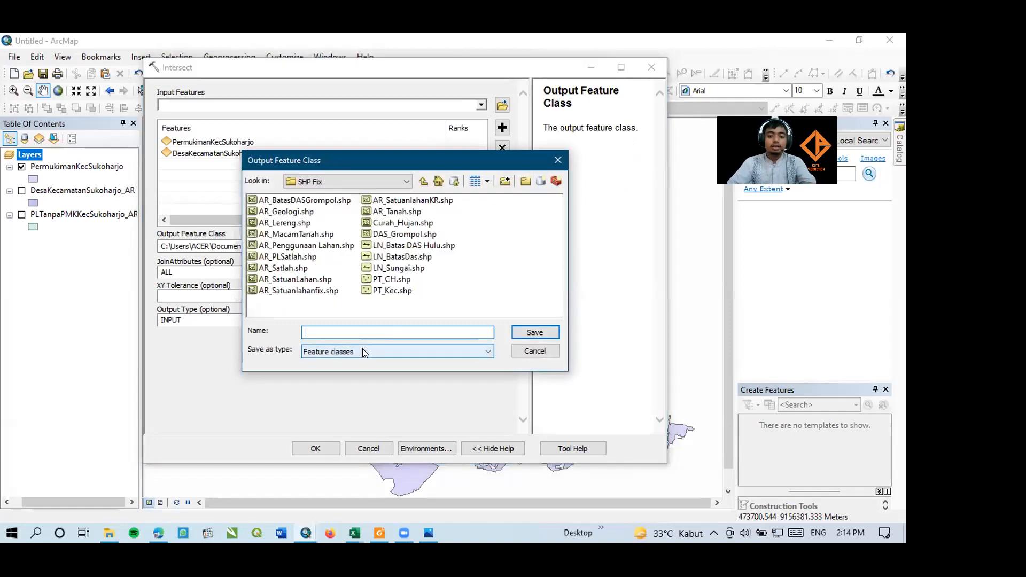
click(395, 180)
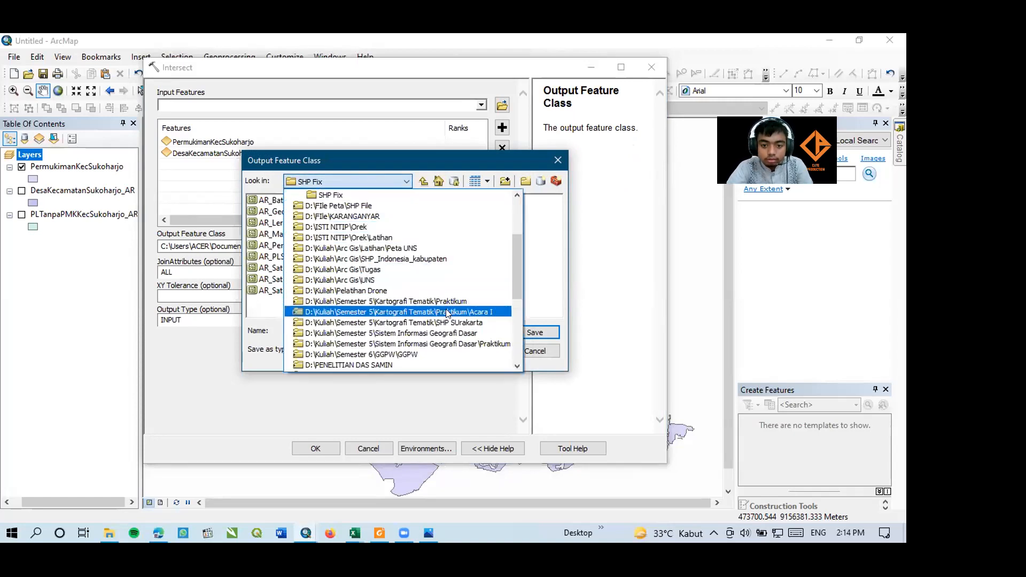
click(385, 311)
double_click(272, 204)
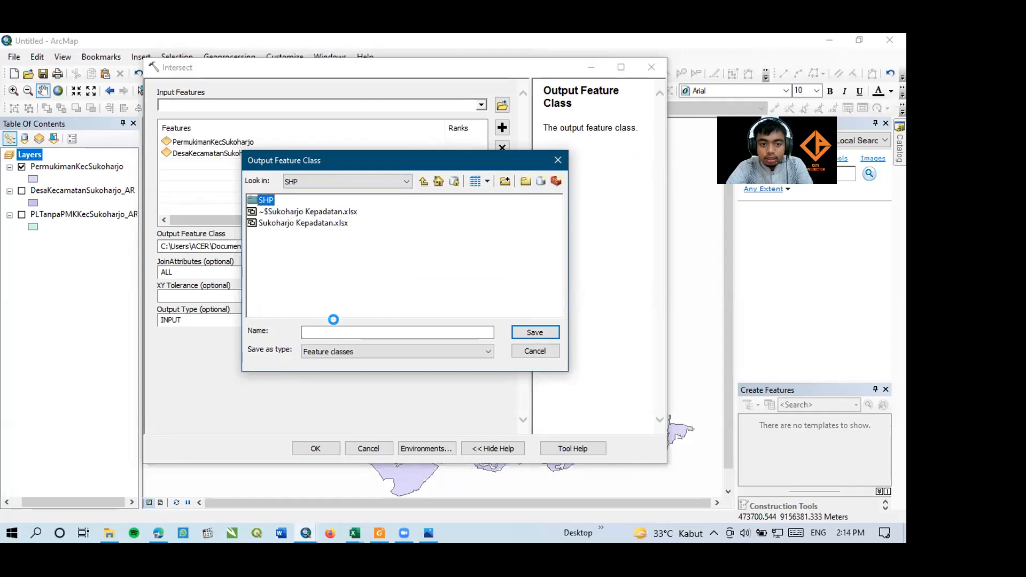
click(336, 329)
text(KepadatanDasimetrik_AR)
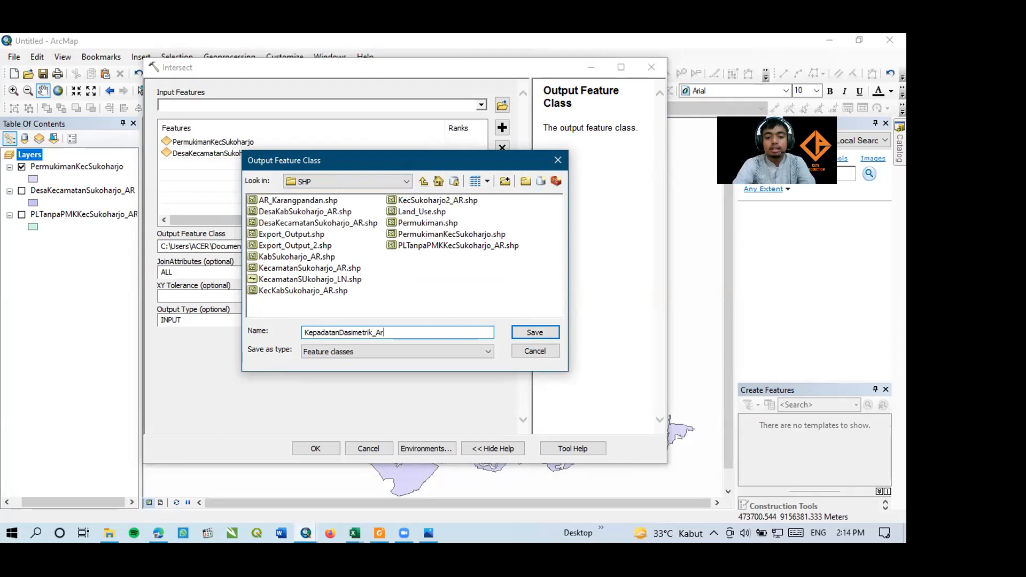
key(Return)
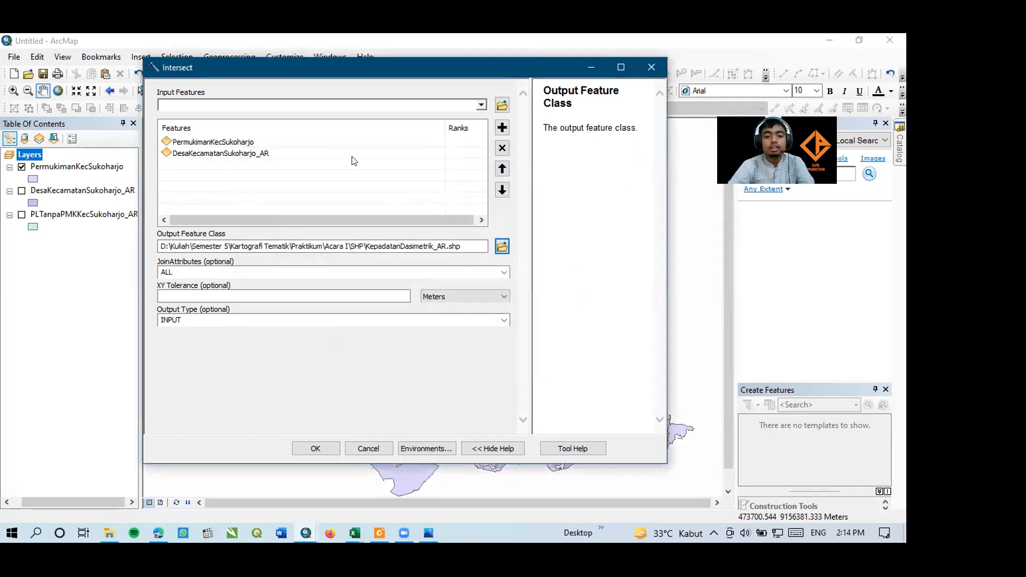
click(314, 447)
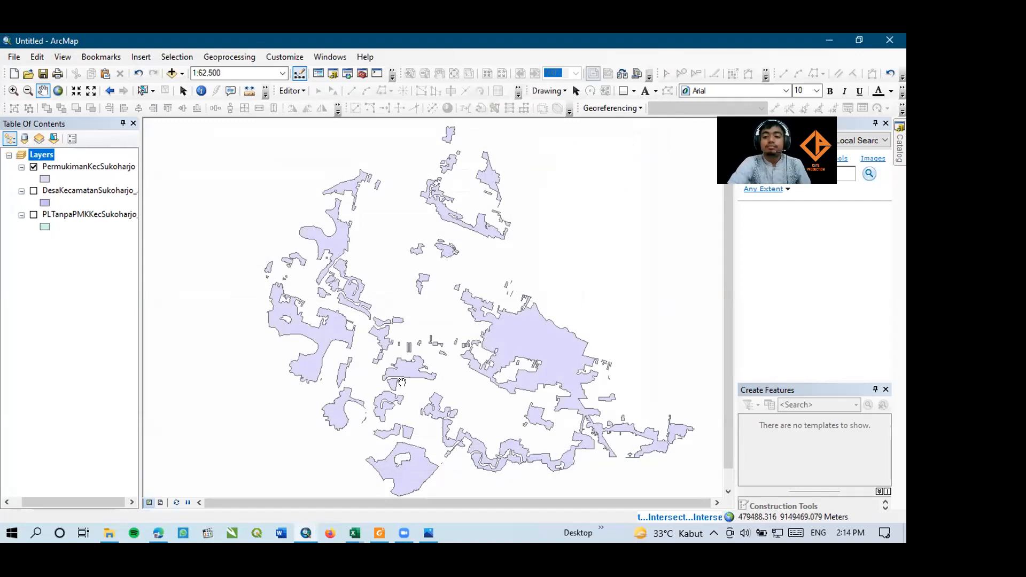
mouse_move(527, 359)
mouse_down()
mouse_move(542, 380)
mouse_move(540, 361)
mouse_up()
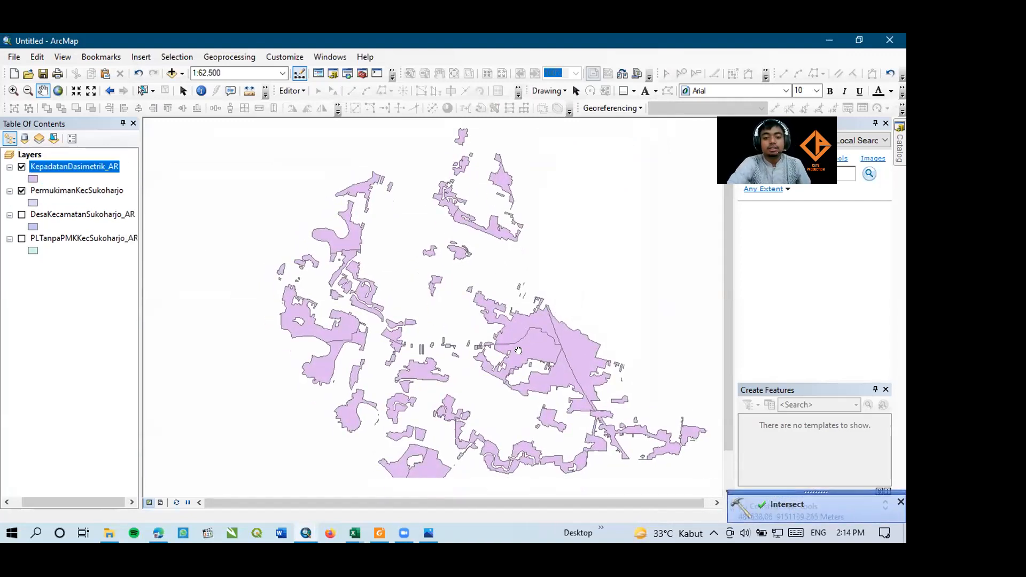
Open the attribute table of KepadatanDasimetrik_AR, review its fields, and delete the FID_Permuk field
right_click(82, 170)
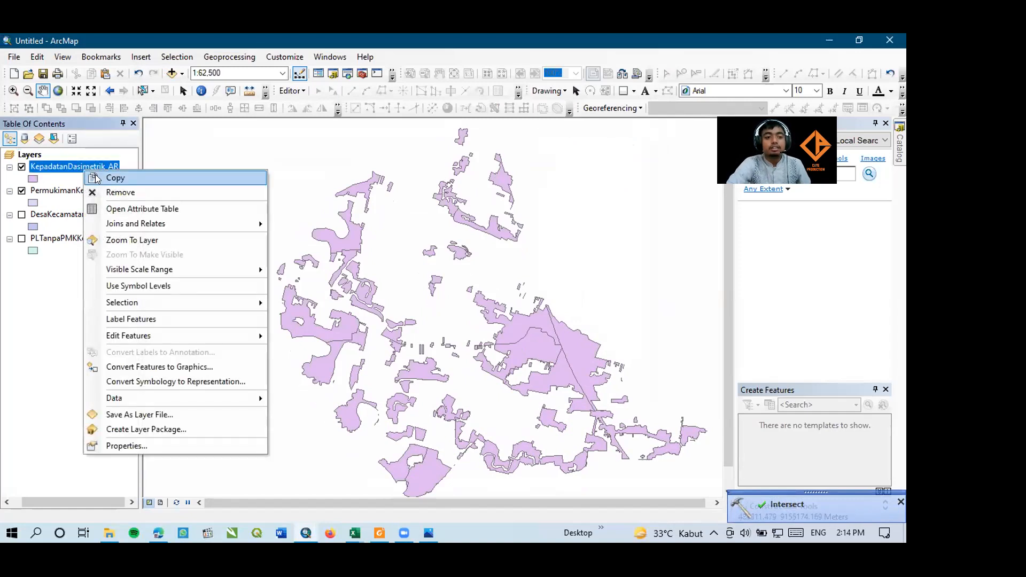
click(114, 208)
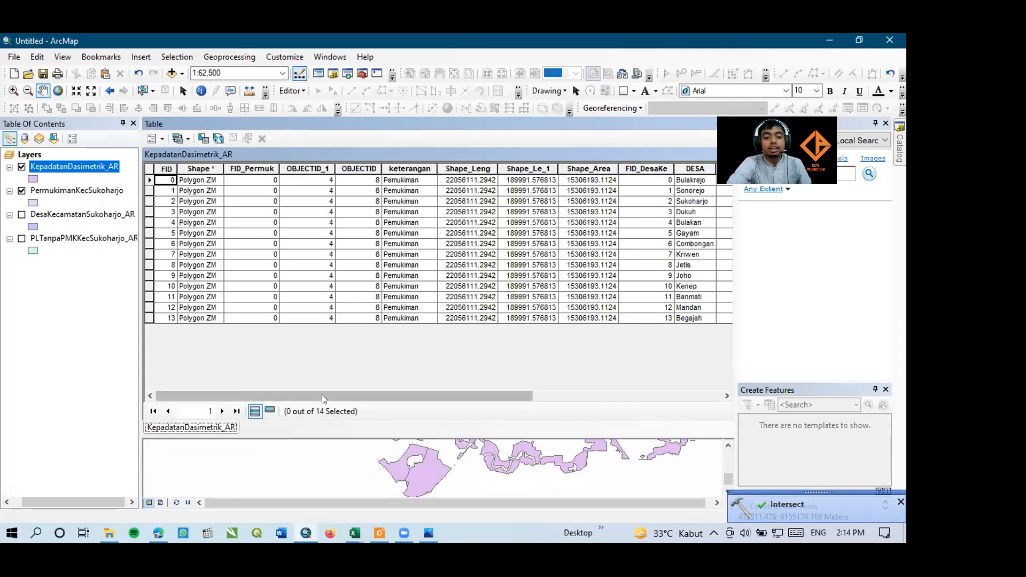
drag(321, 394, 566, 398)
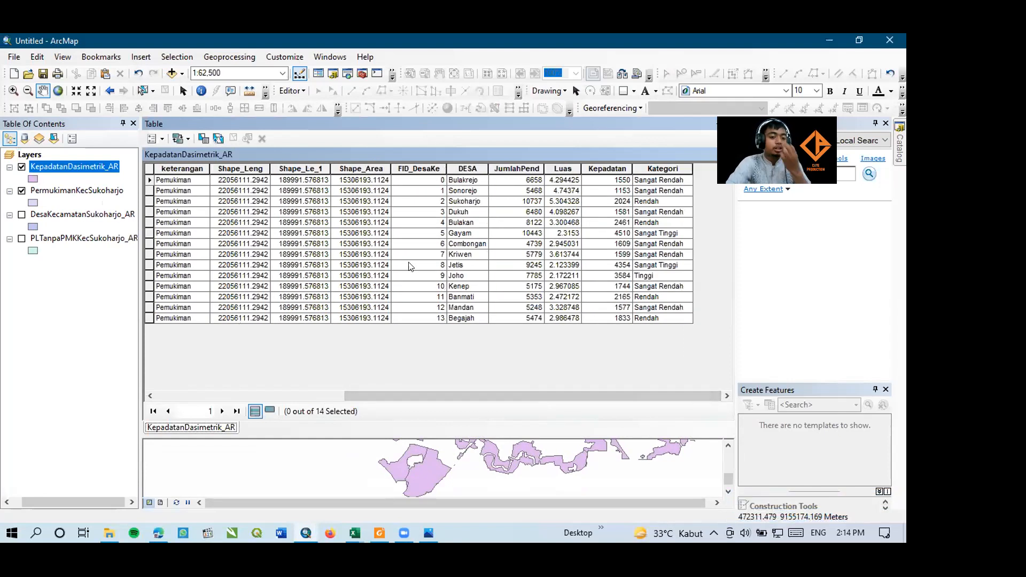
drag(425, 393, 274, 395)
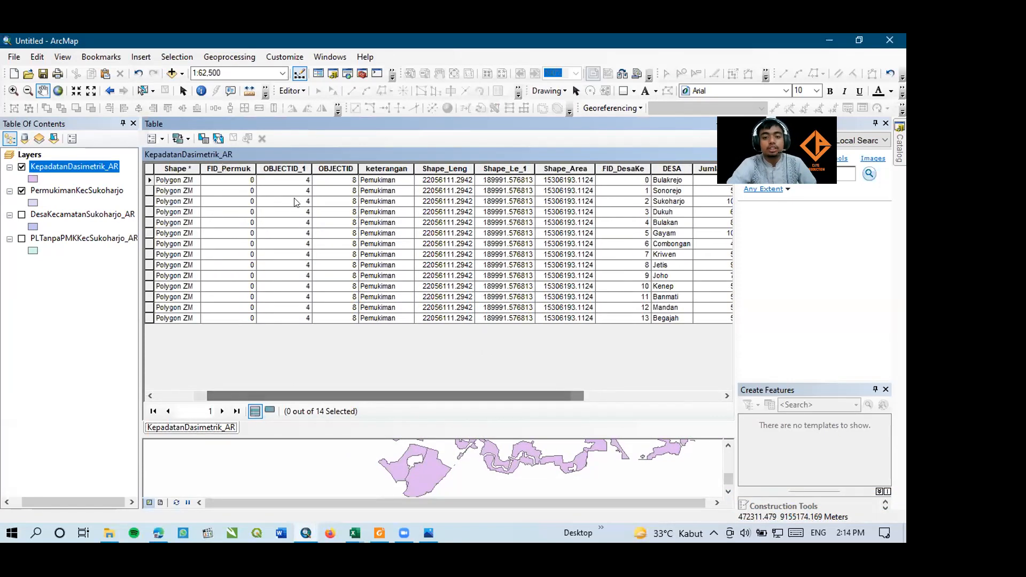
click(237, 169)
right_click(245, 207)
click(283, 359)
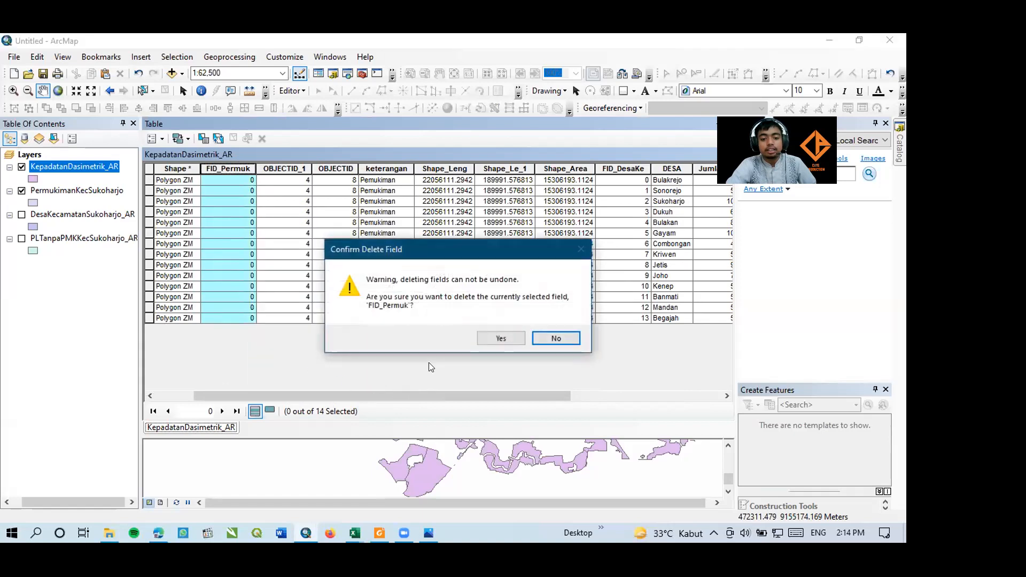
click(501, 338)
Delete the OBJECTID_1 and OBJECTID fields from the KepadatanDasimetrik_AR table
click(228, 169)
right_click(225, 170)
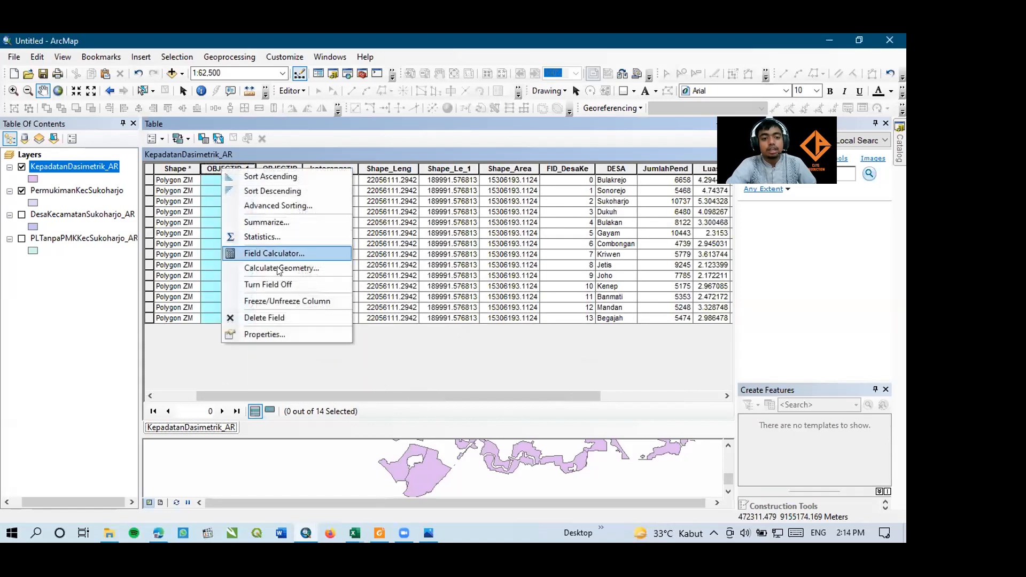
click(286, 315)
click(497, 339)
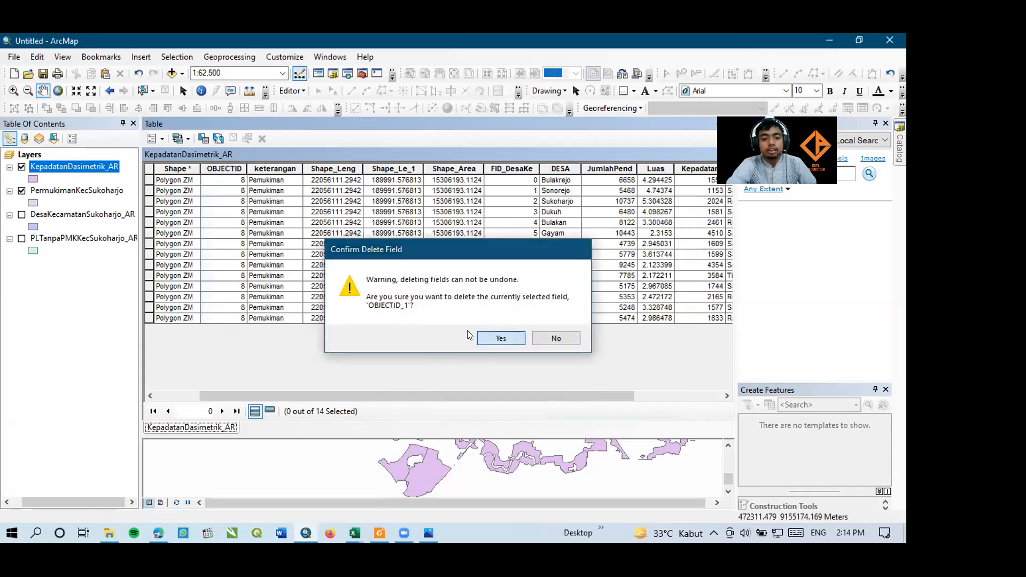
click(209, 169)
right_click(209, 169)
click(283, 315)
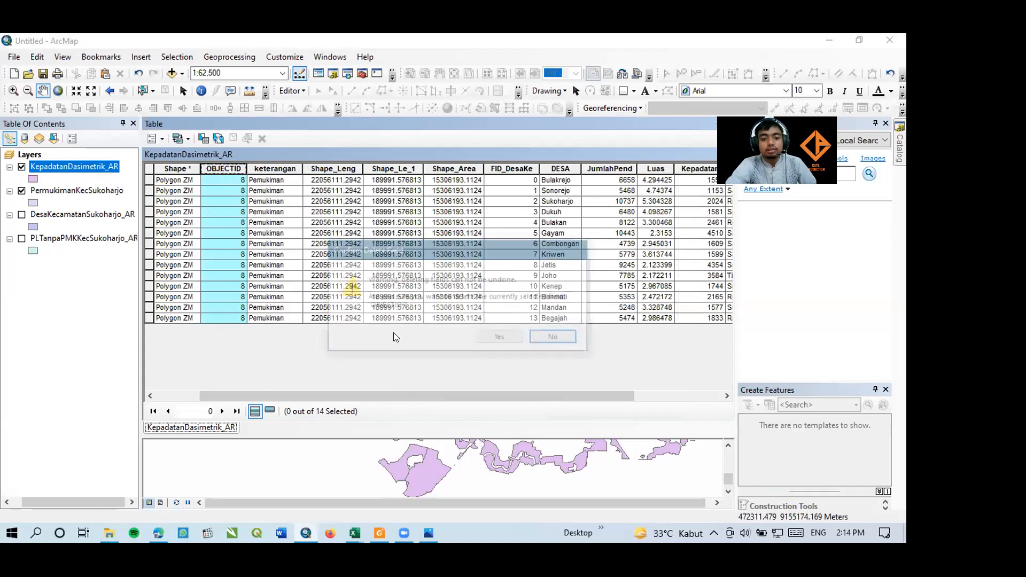
click(482, 340)
Delete the Shape_Leng, Shape_Le_1 and Shape_Area fields from the KepadatanDasimetrik_AR table
click(296, 169)
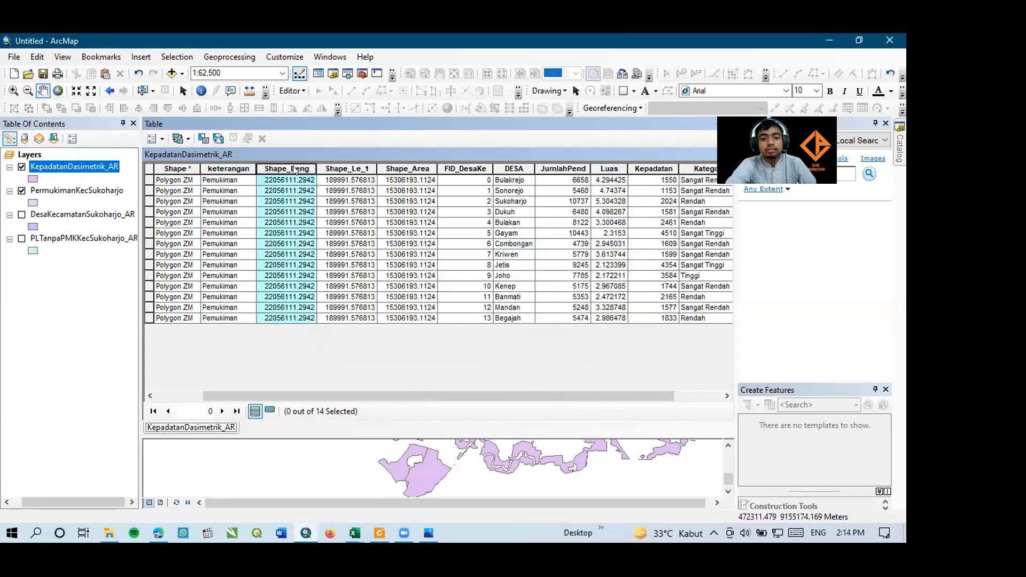
right_click(295, 169)
click(373, 318)
click(498, 338)
click(295, 169)
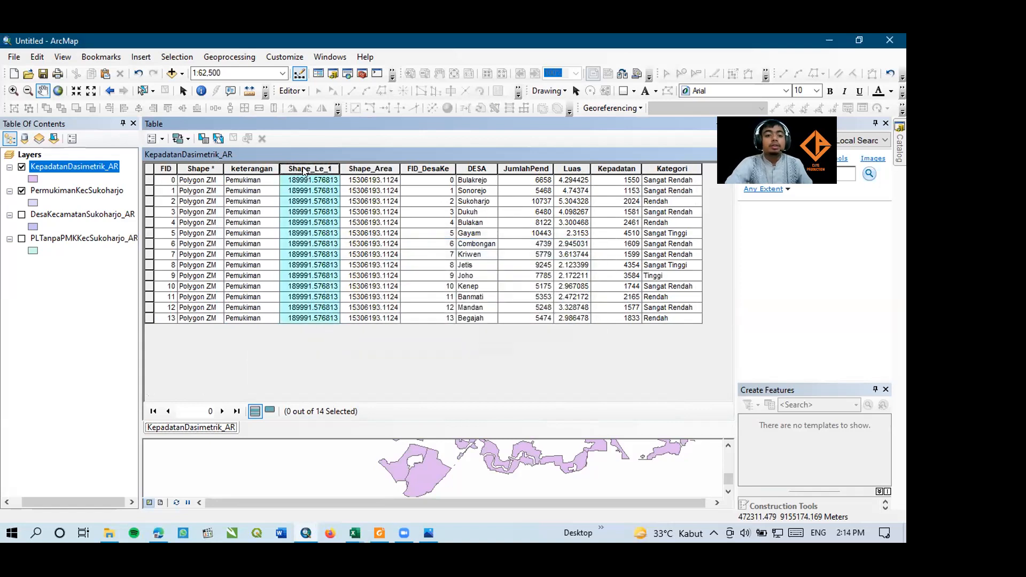
right_click(304, 170)
click(367, 320)
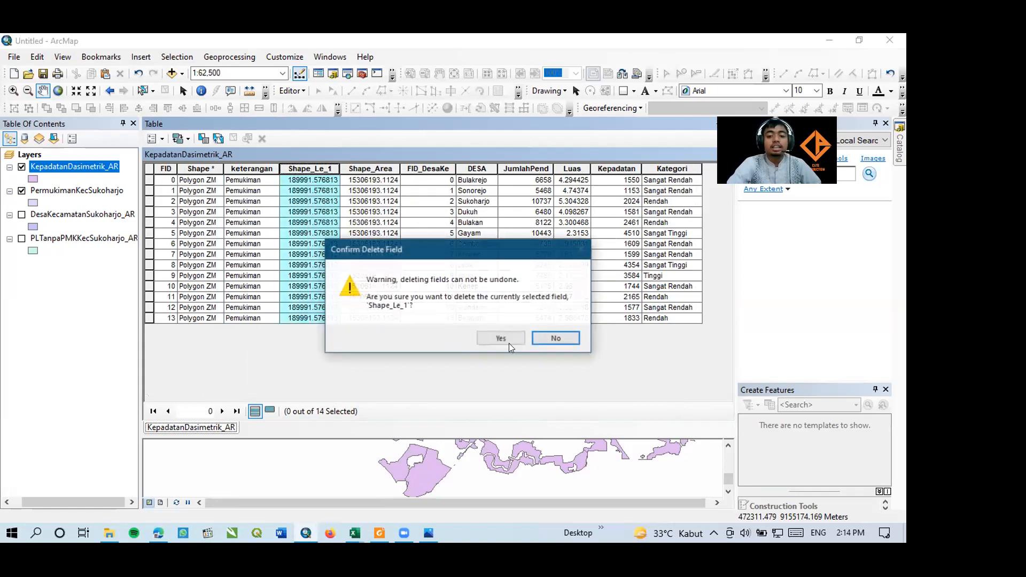
click(509, 343)
click(323, 169)
right_click(326, 171)
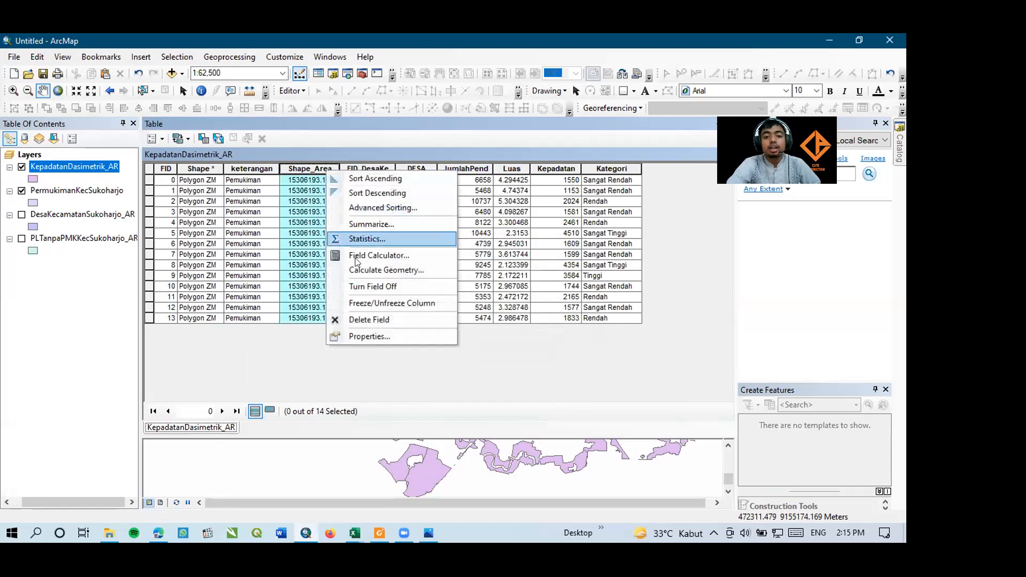
click(376, 319)
click(494, 338)
Delete the FID_DesaKe and JumlahPend fields from the KepadatanDasimetrik_AR table
click(307, 169)
right_click(309, 171)
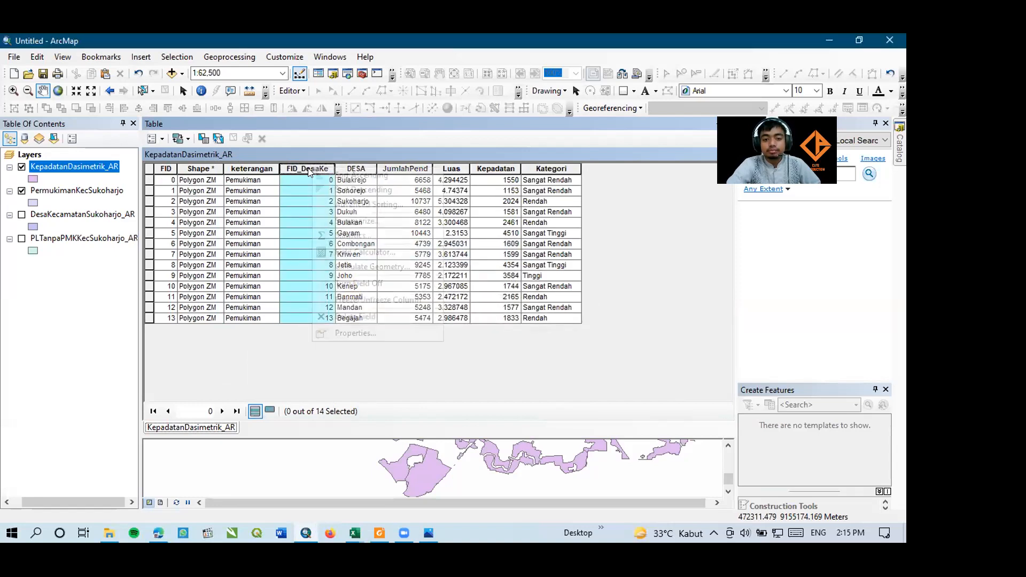
click(363, 318)
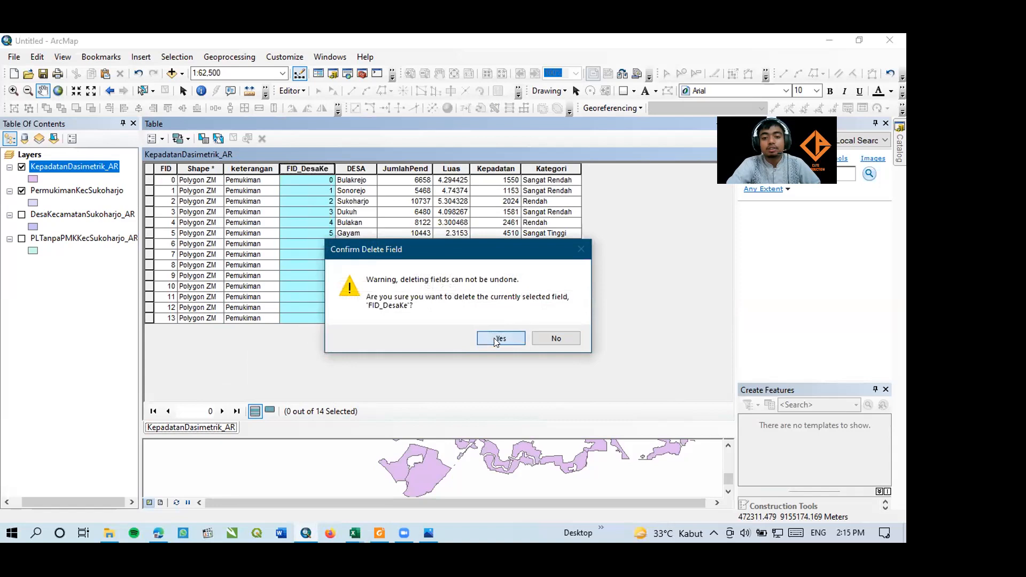
click(499, 339)
click(340, 169)
right_click(339, 169)
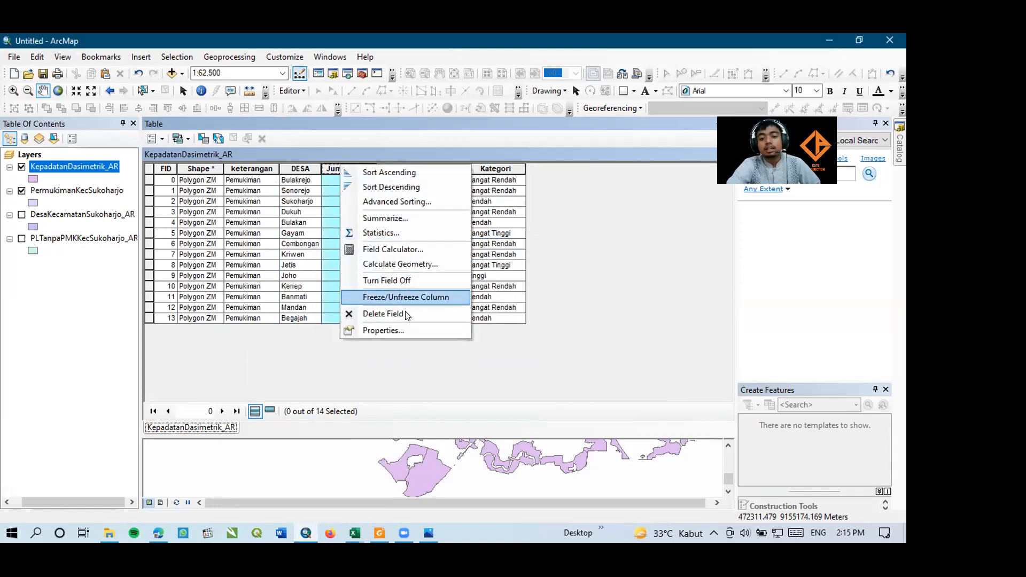
click(363, 315)
click(479, 341)
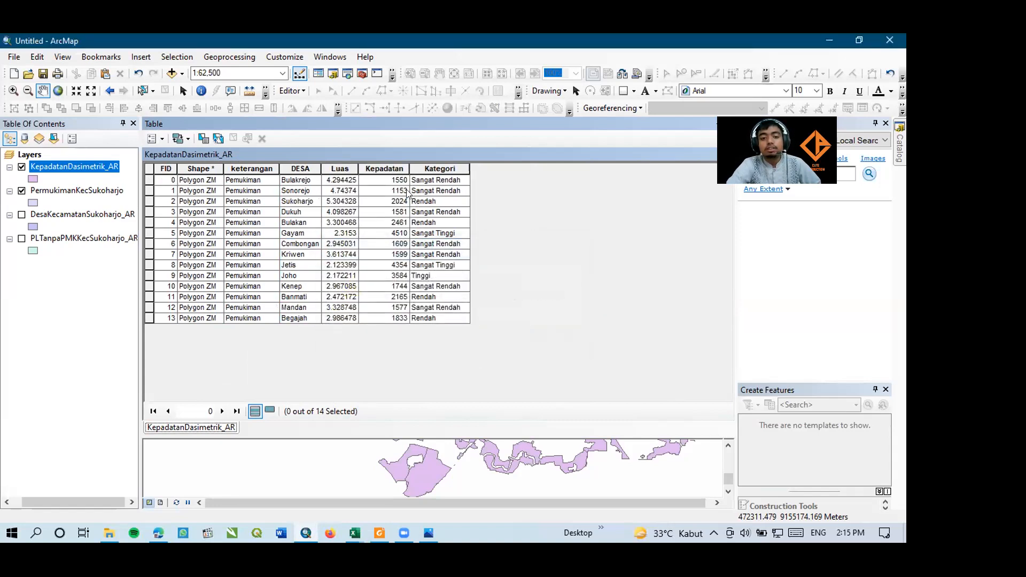
Delete the Kepadatan and Kategori fields from the KepadatanDasimetrik_AR table
click(392, 169)
right_click(393, 169)
click(433, 314)
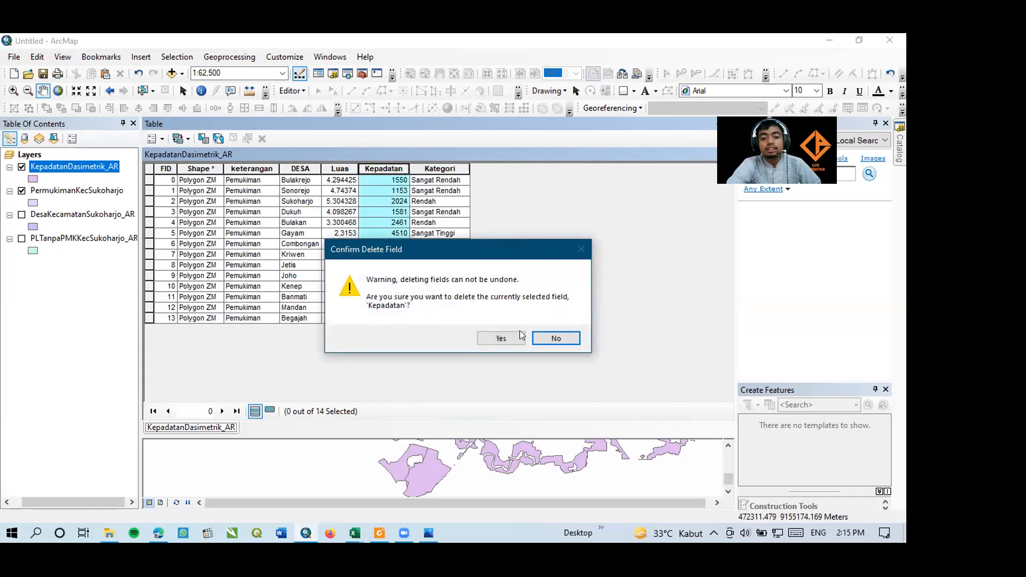
click(499, 338)
click(380, 169)
right_click(379, 170)
click(458, 317)
click(503, 336)
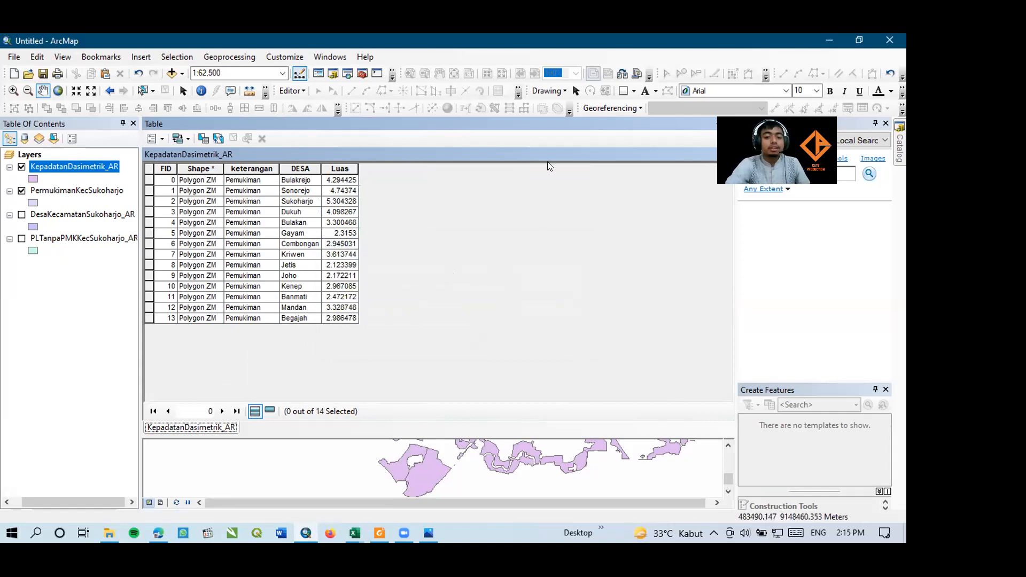
Undock the KepadatanDasimetrik_AR table and add a Long Integer field named JumlahPnddk
drag(561, 124, 543, 177)
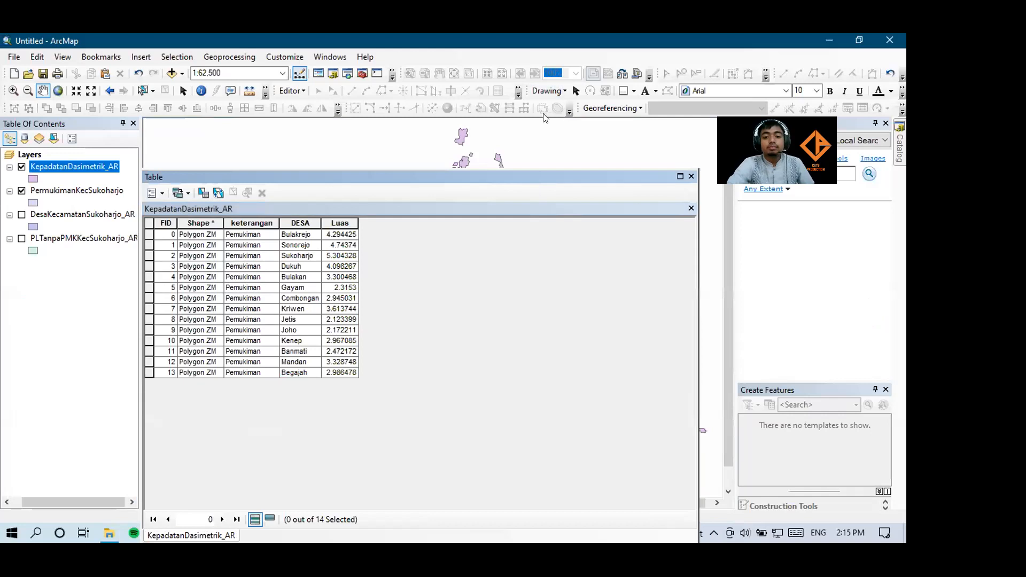
drag(520, 175, 520, 110)
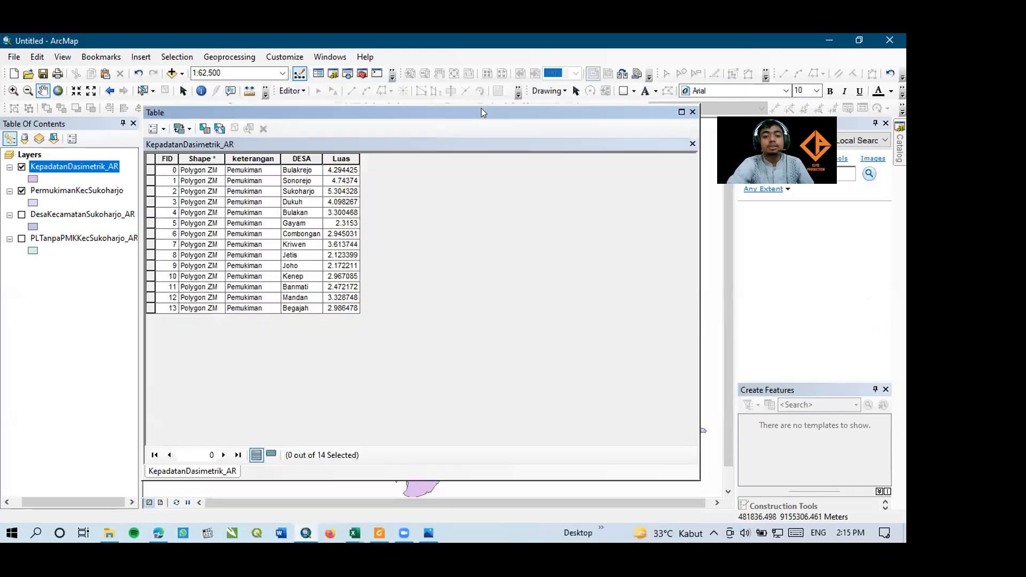
click(154, 130)
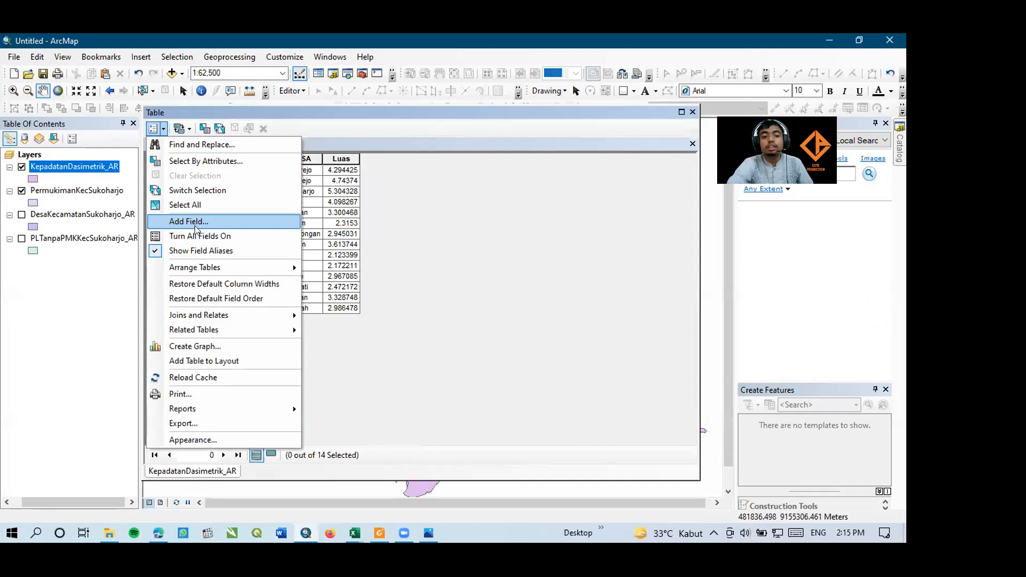
click(196, 221)
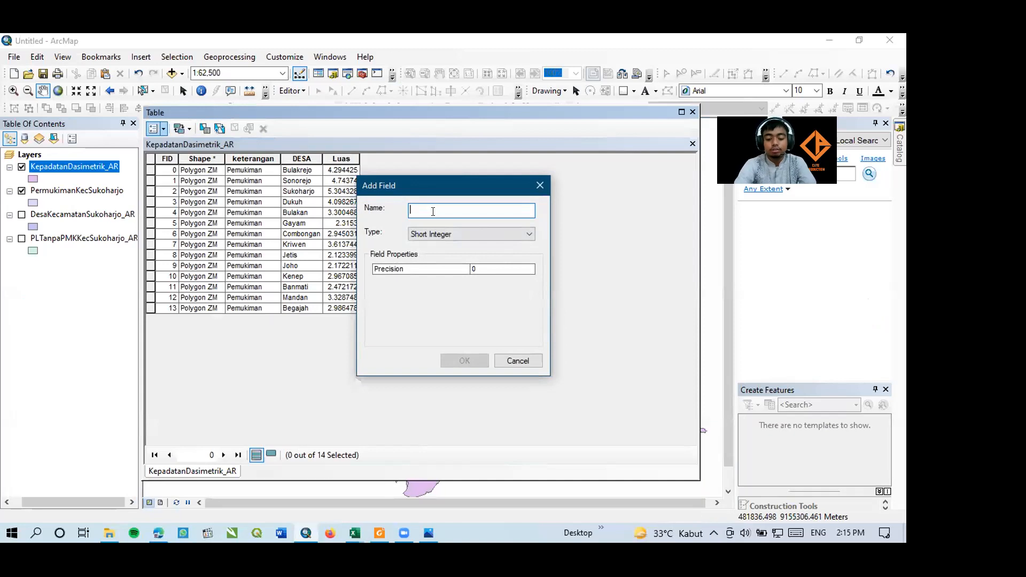
text(K)
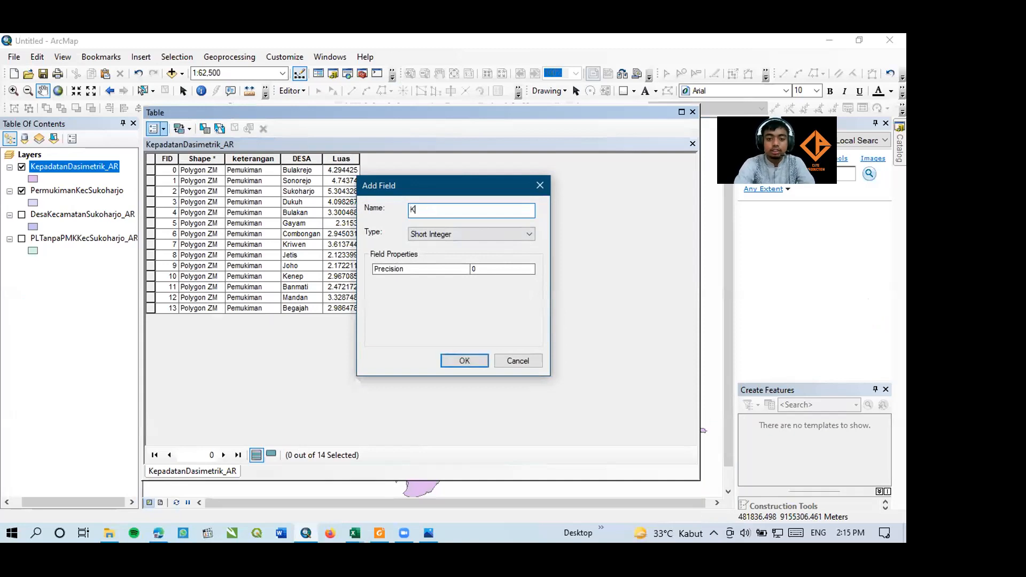
text(JumlahPnddk)
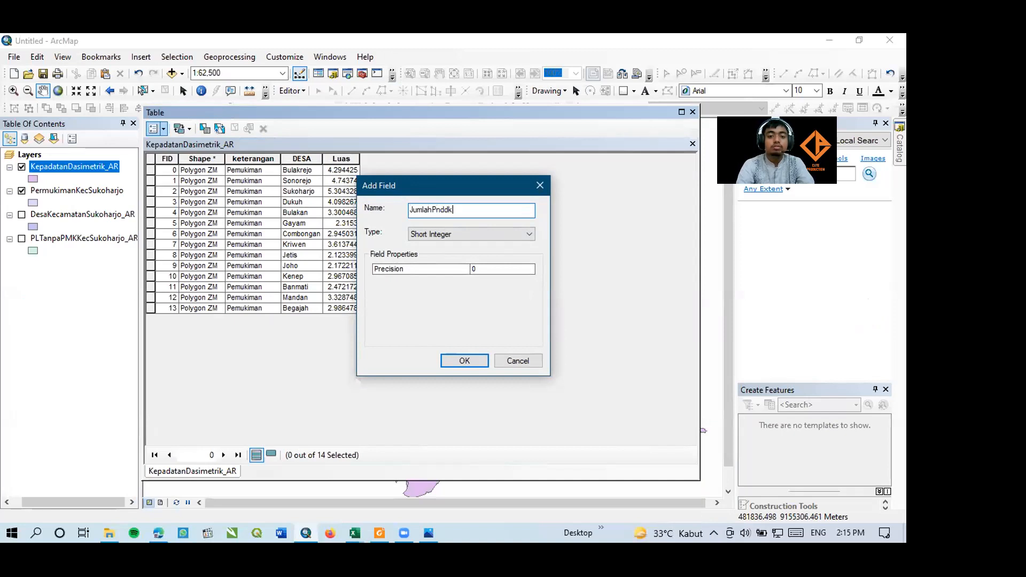
click(475, 234)
click(477, 263)
click(478, 235)
click(479, 256)
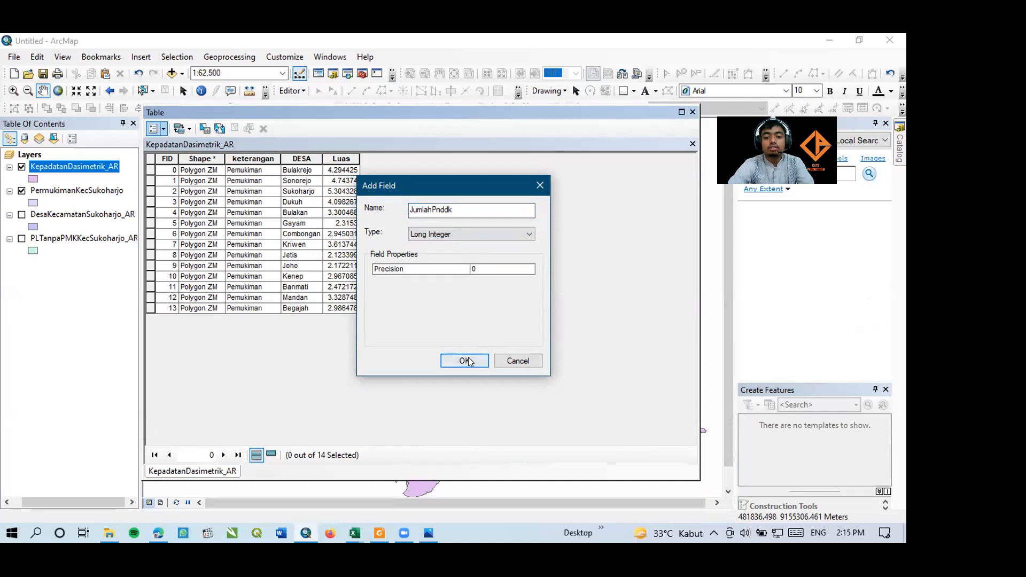
click(467, 361)
click(501, 323)
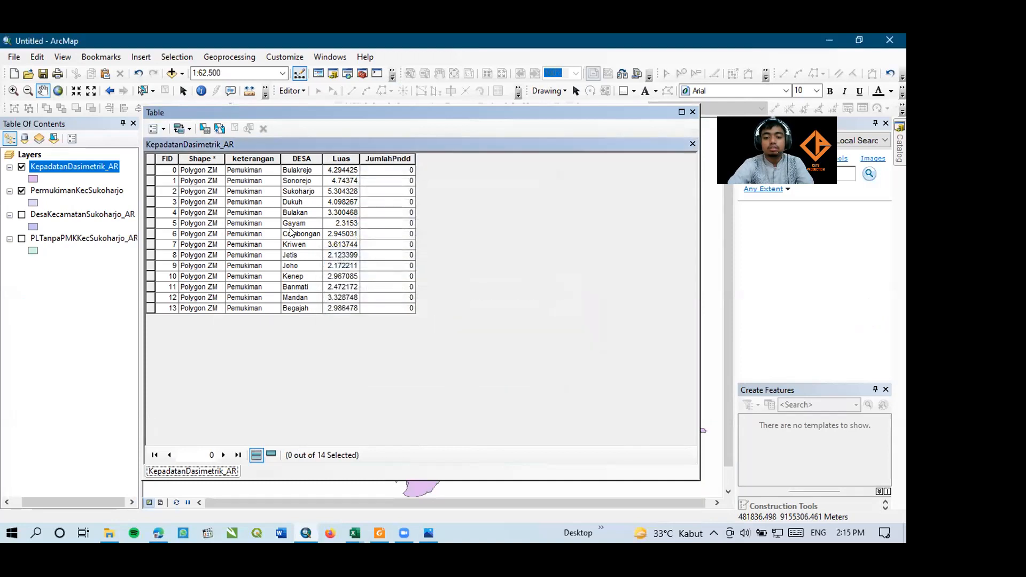
Start an edit session on KepadatanDasimetrik_AR and sort its table by DESA in ascending order
click(384, 159)
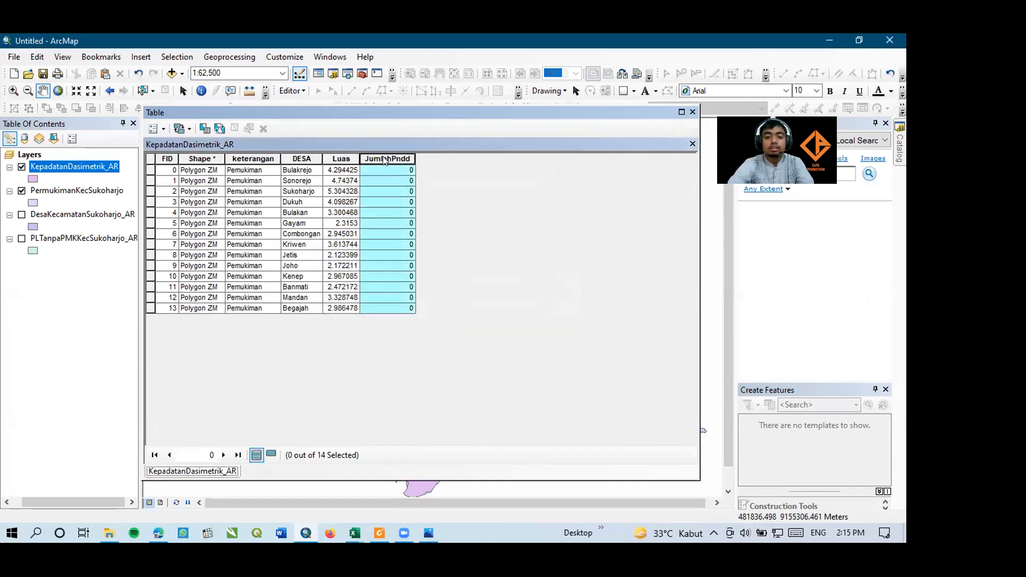
right_click(66, 169)
mouse_move(240, 336)
click(289, 337)
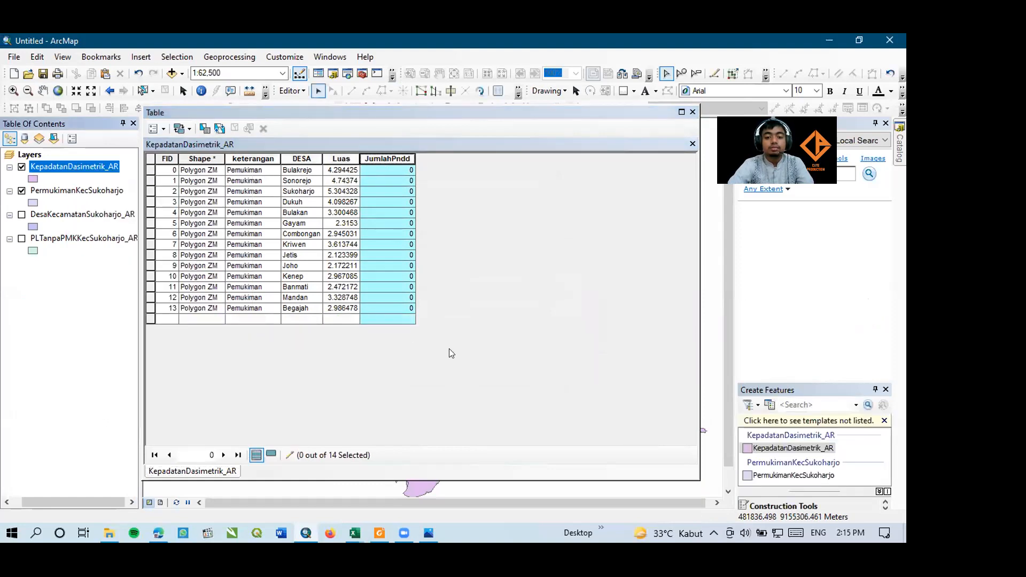
double_click(301, 159)
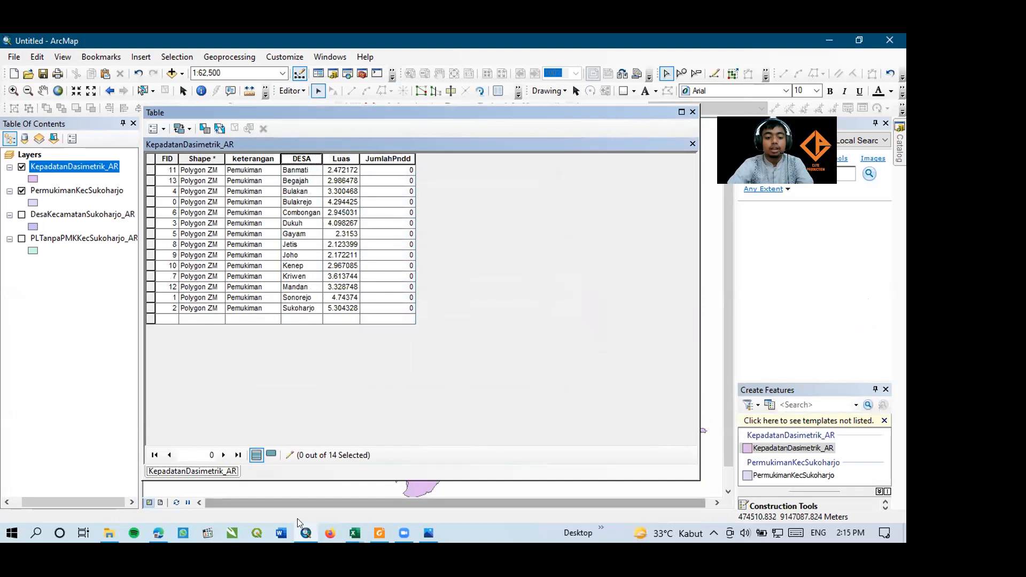
Copy the Jumlah Penduduk (Jiwa) column, C1:C15, from Sukoharjo Kepadatan.xlsx in Excel and paste it into the JumlahPndd field in ArcMap
mouse_move(362, 537)
click(422, 470)
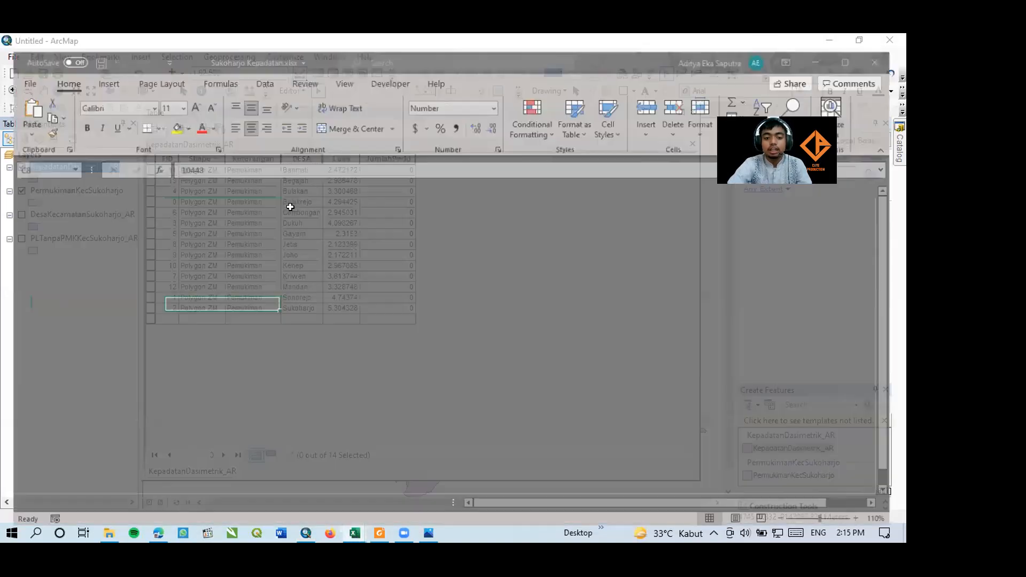
drag(230, 207, 230, 382)
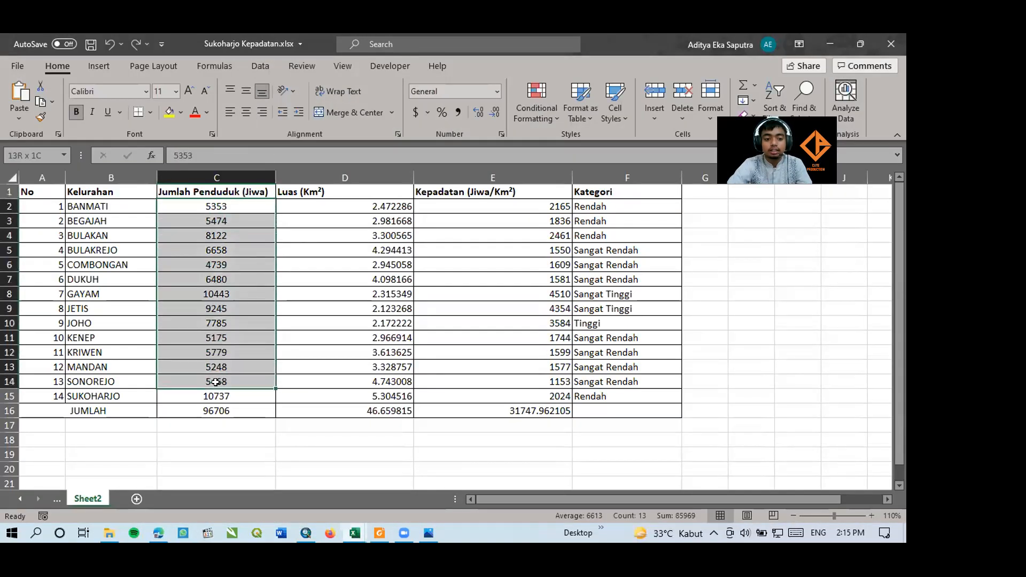
drag(231, 190, 231, 396)
key(ctrl+c)
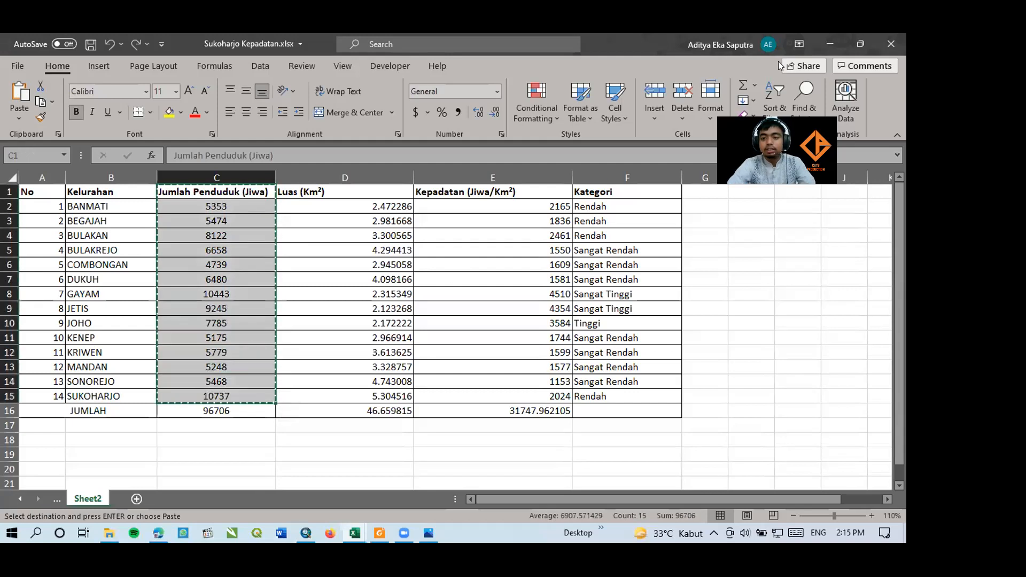
click(835, 38)
click(363, 156)
key(ctrl+v)
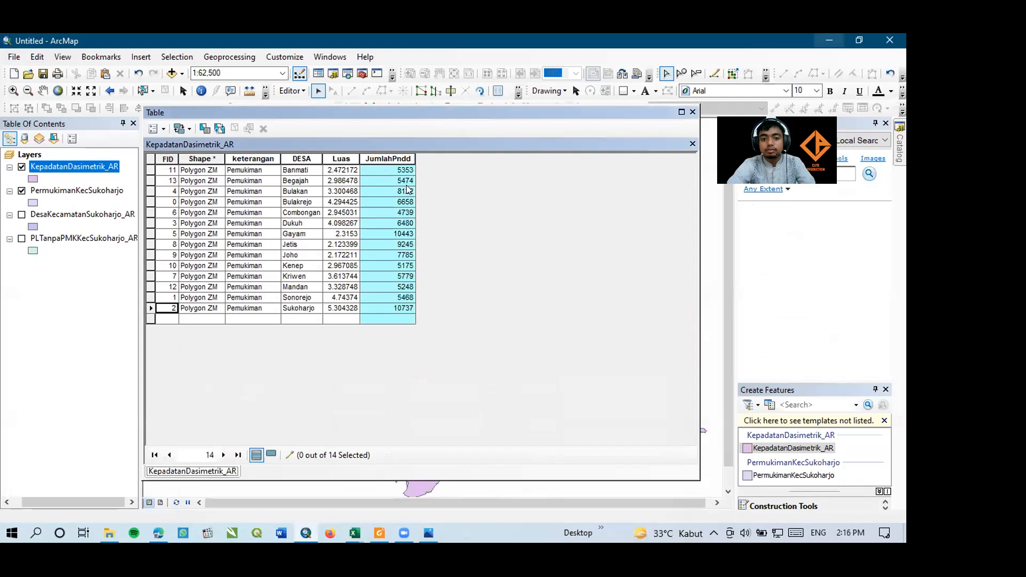
Stop the edit session on KepadatanDasimetrik_AR and save the edits
right_click(71, 167)
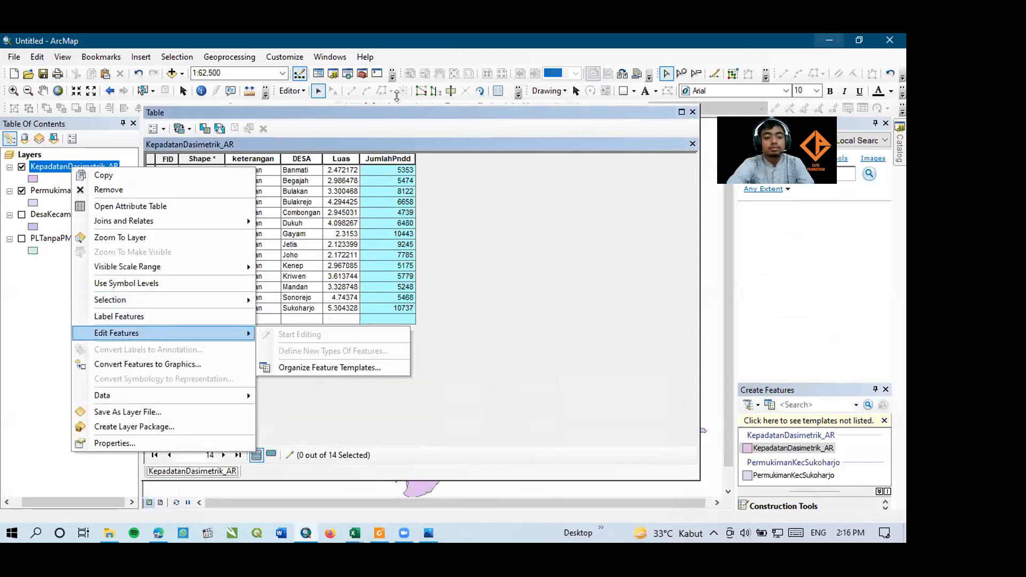
click(294, 91)
click(321, 119)
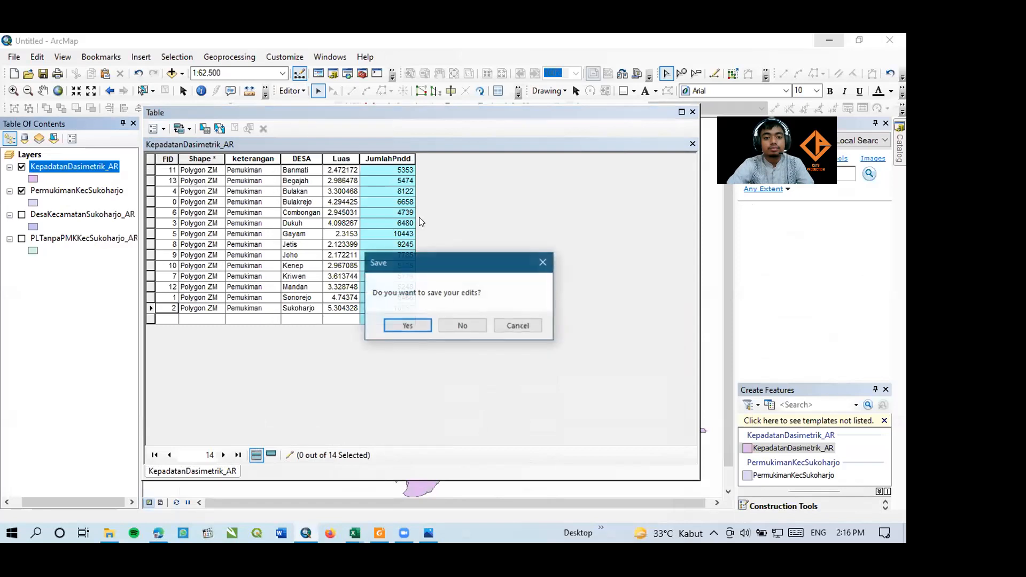
click(416, 325)
Add a Long Integer field named Kepadatan to the KepadatanDasimetrik_AR table
click(159, 129)
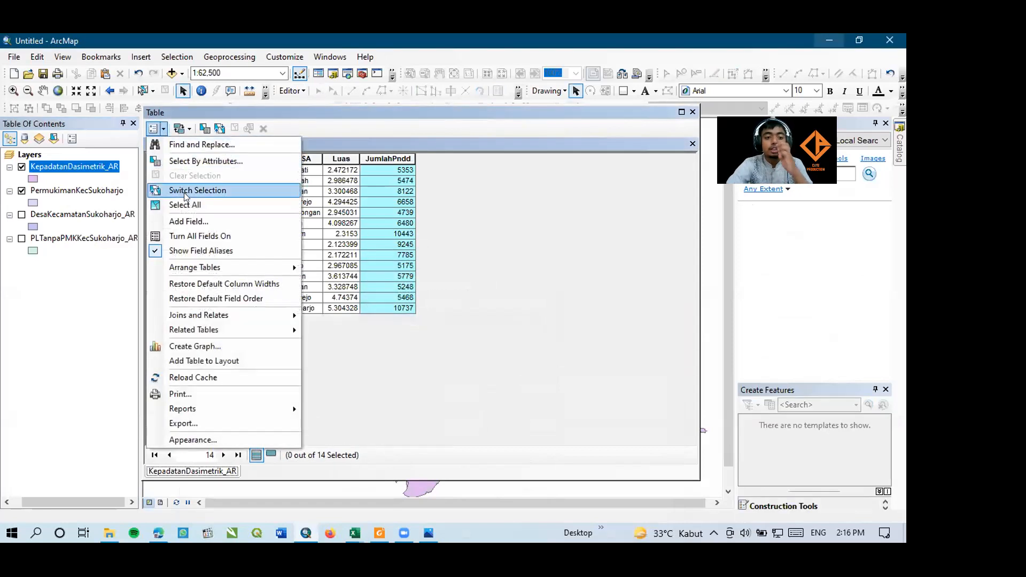
click(188, 223)
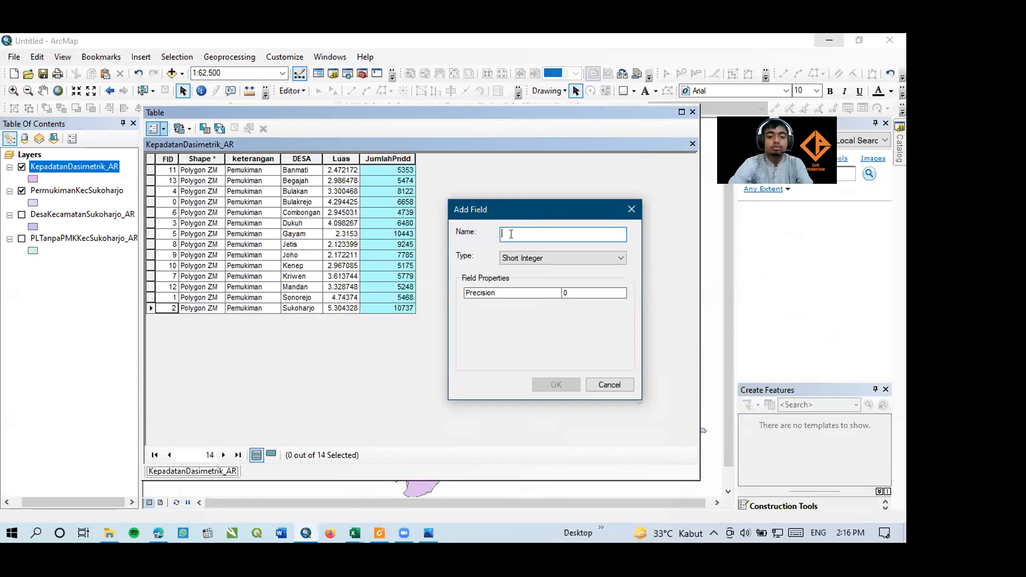
text(Kepadatan)
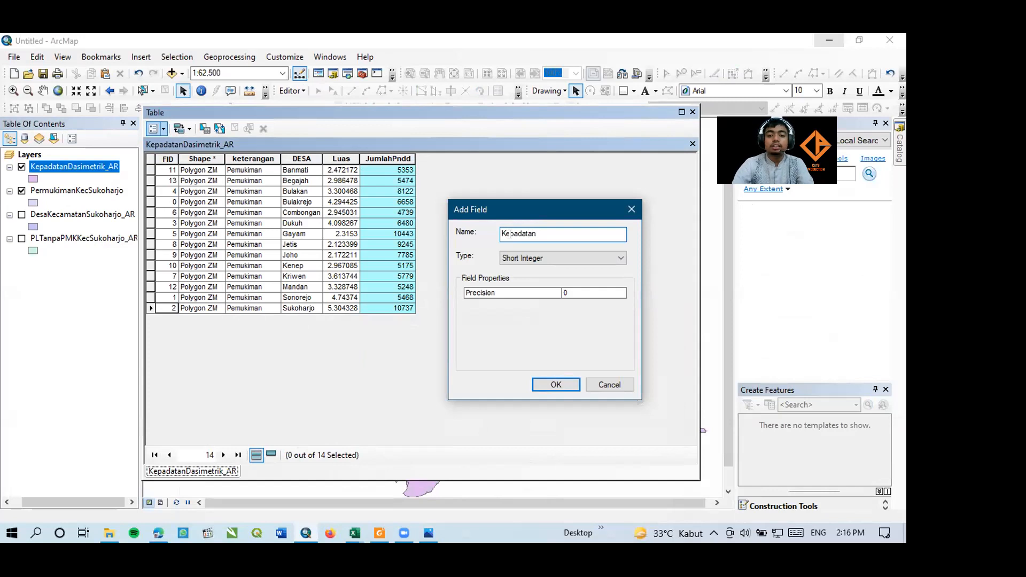
click(532, 257)
click(534, 274)
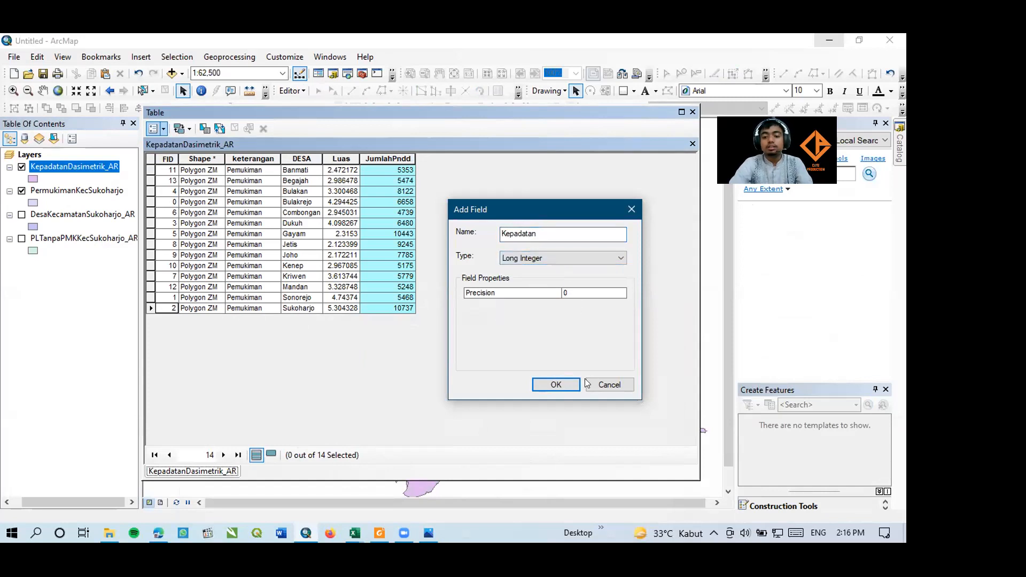
click(560, 384)
click(342, 160)
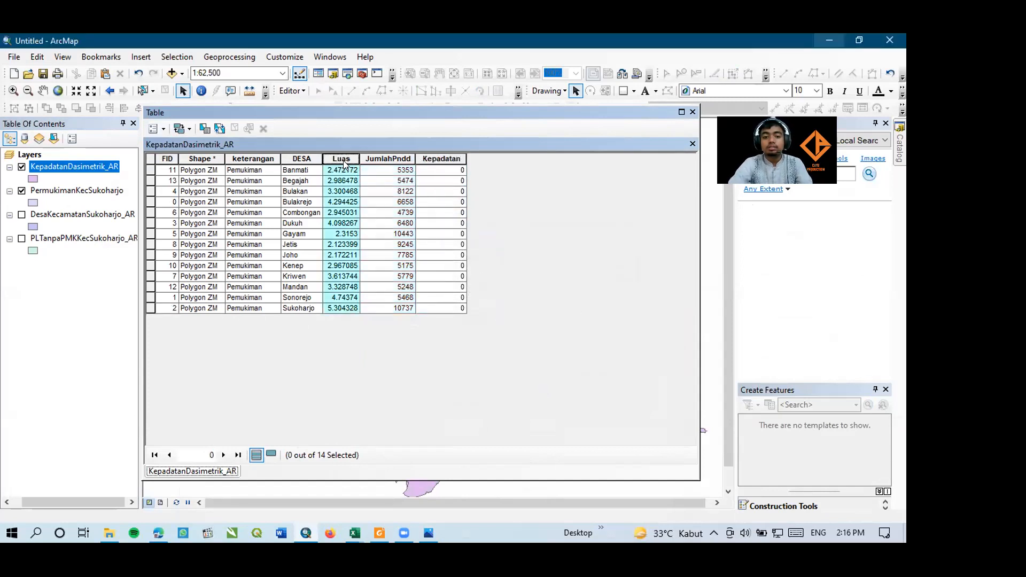
right_click(344, 160)
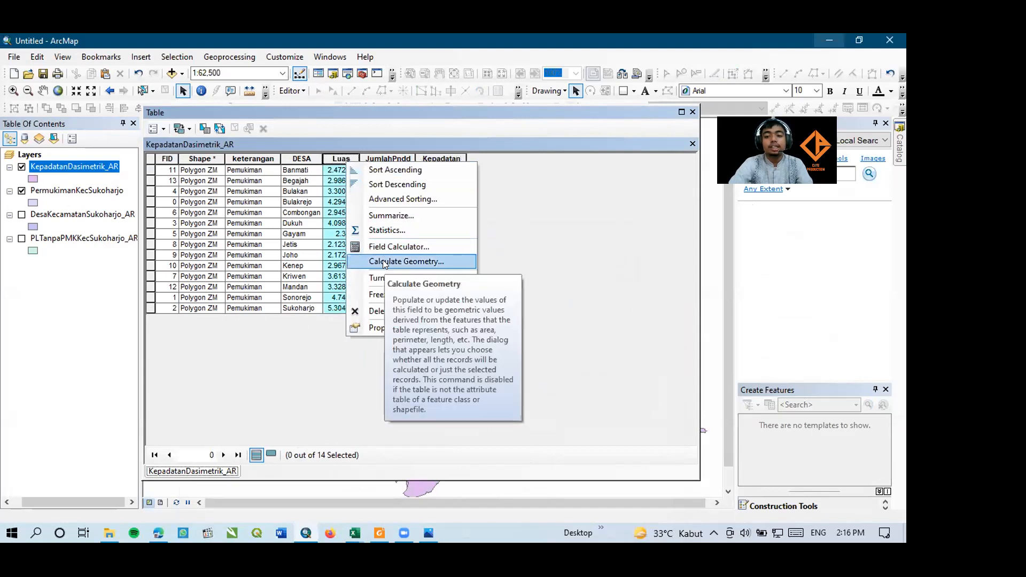
click(382, 260)
click(617, 233)
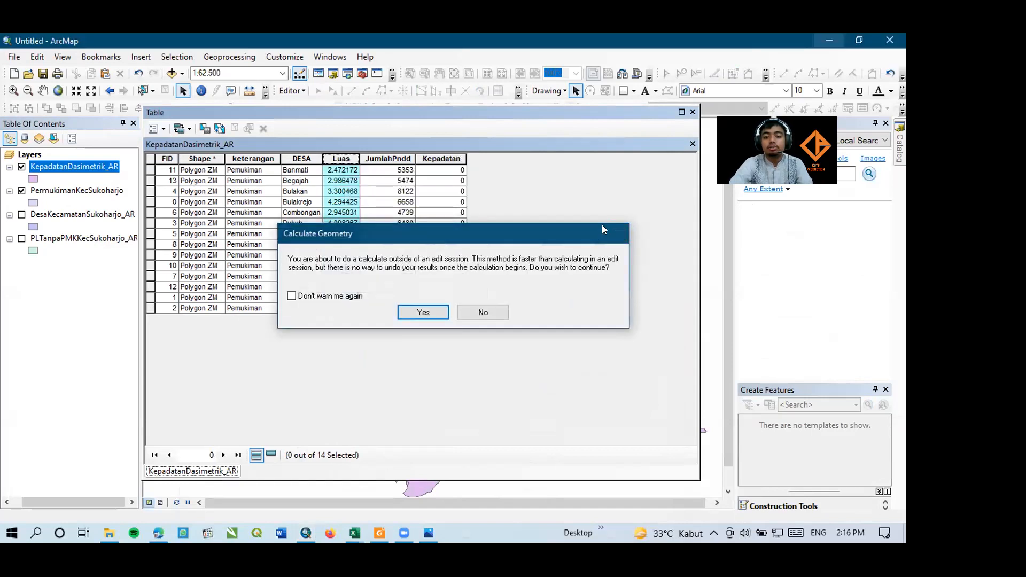
Move the Luas field between the JumlahPndd and Kepadatan fields
drag(421, 160, 420, 158)
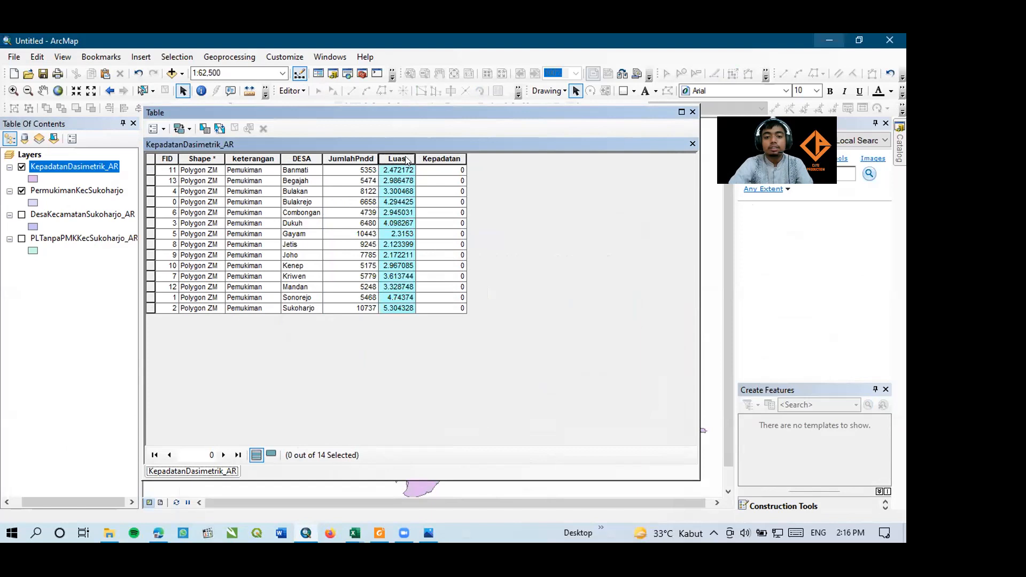
right_click(406, 160)
click(448, 258)
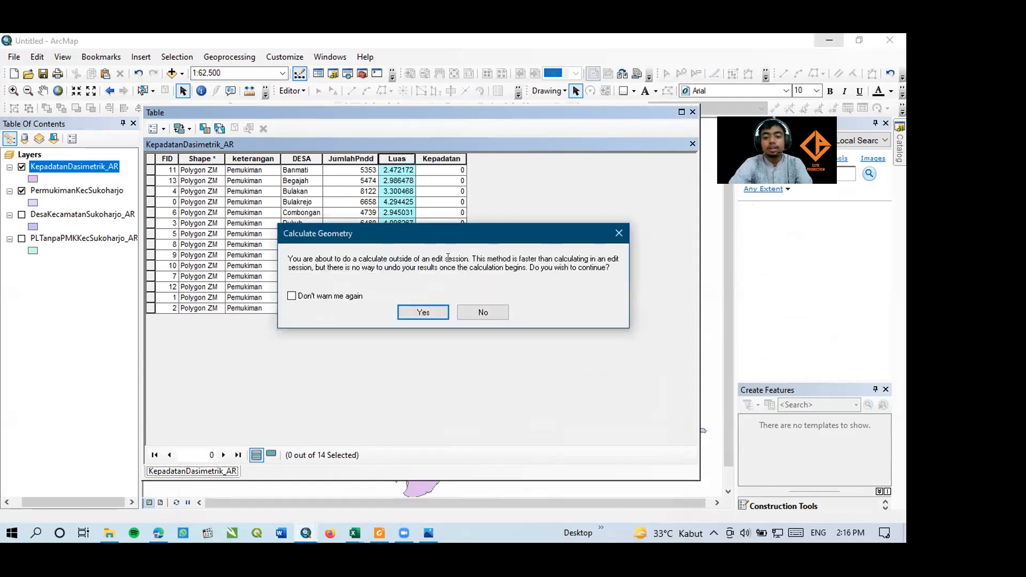
click(435, 312)
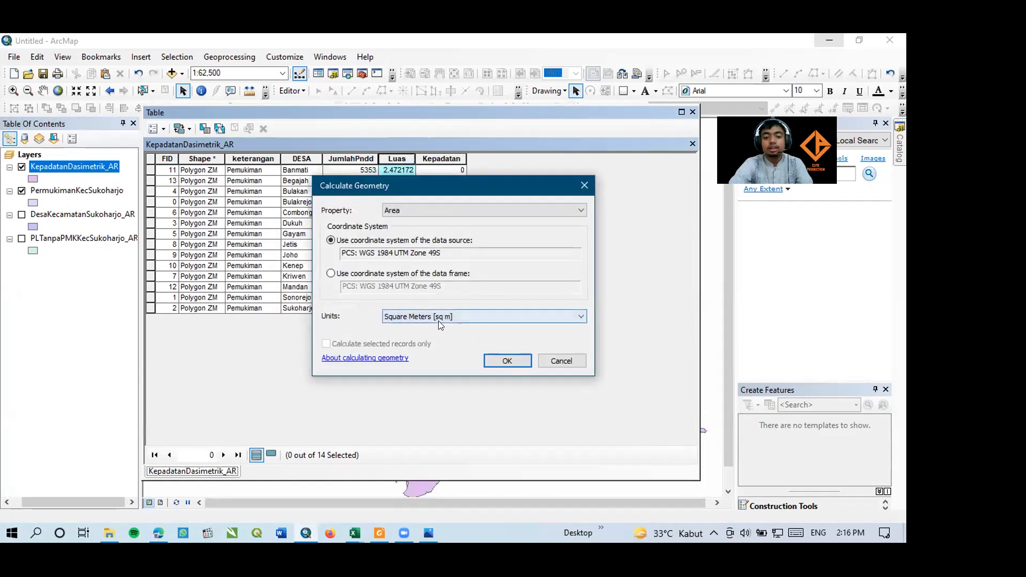
click(438, 317)
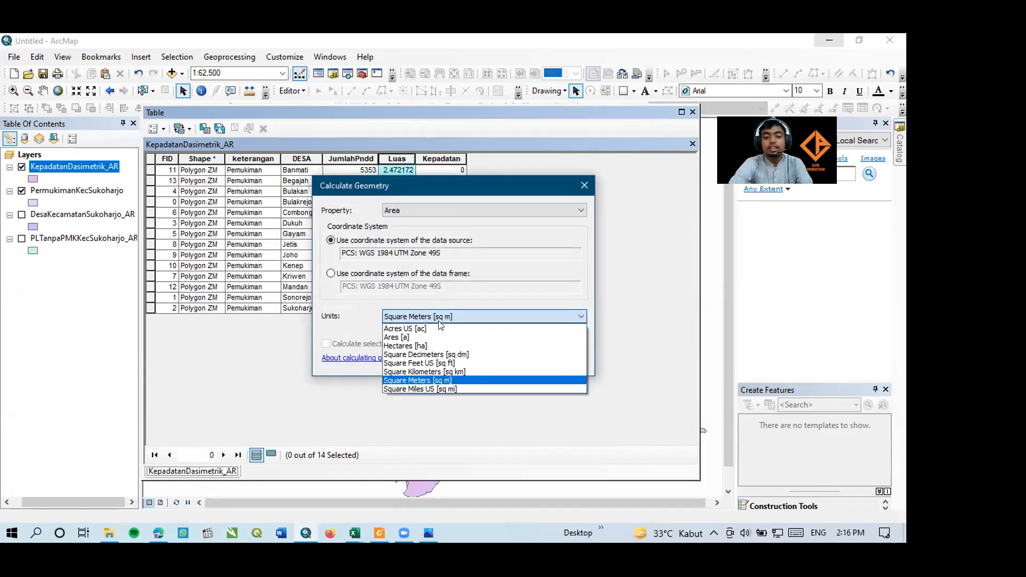
click(449, 372)
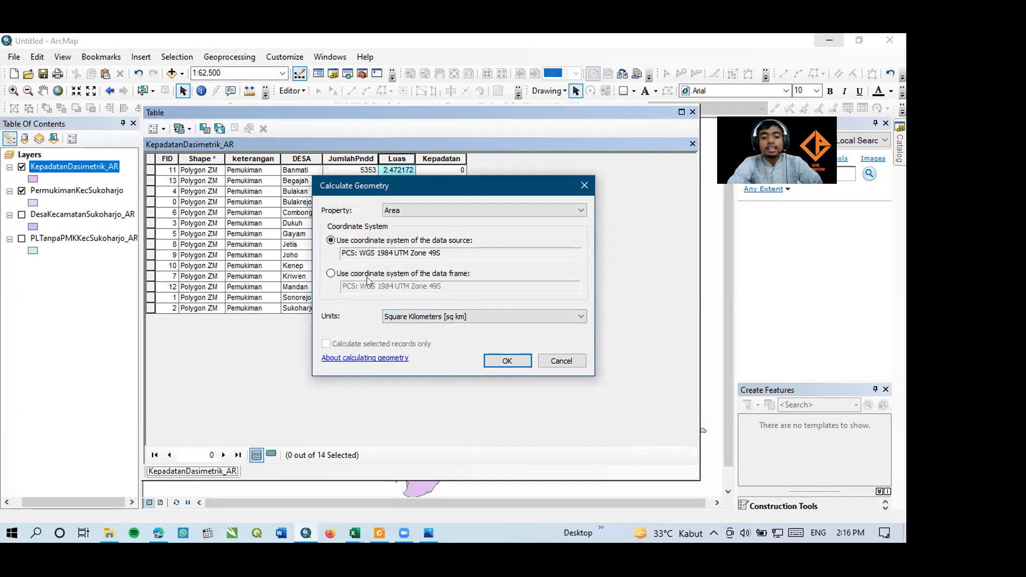
click(422, 316)
click(419, 315)
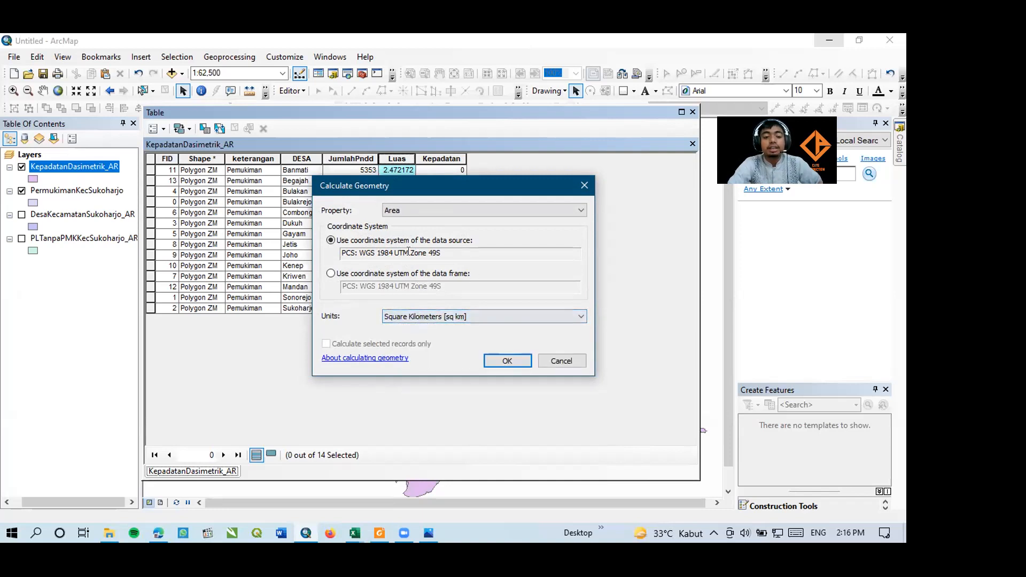
click(556, 360)
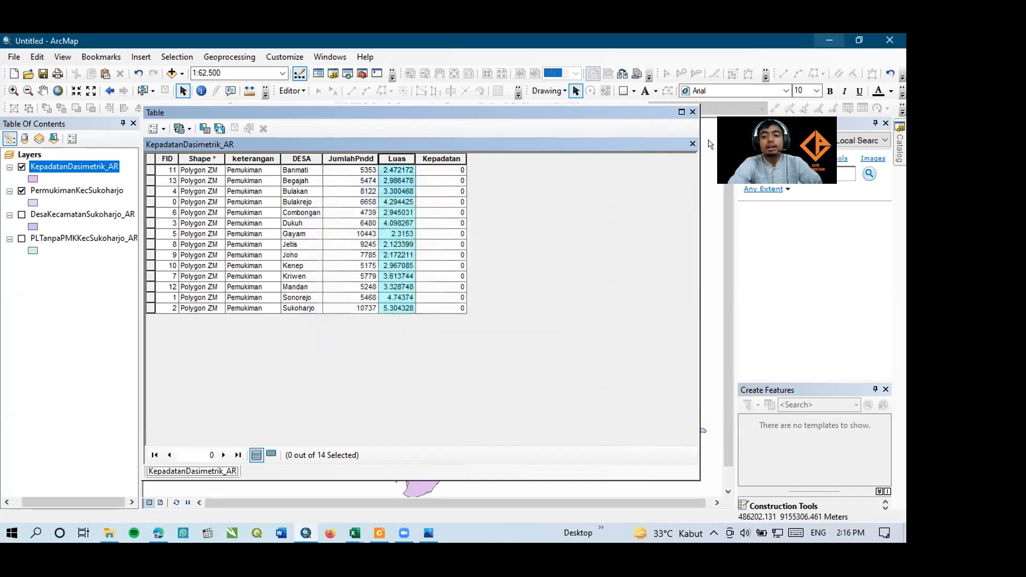
Close the attribute table and set the data frame's coordinate system to WGS 1984 UTM Zone 49S
click(693, 112)
right_click(23, 157)
key(Escape)
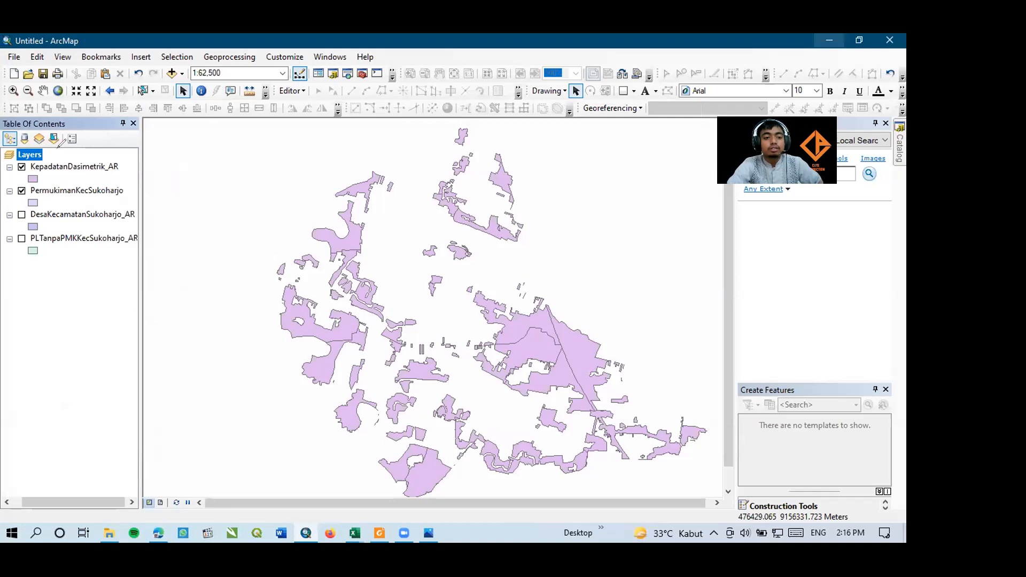
drag(589, 279, 65, 163)
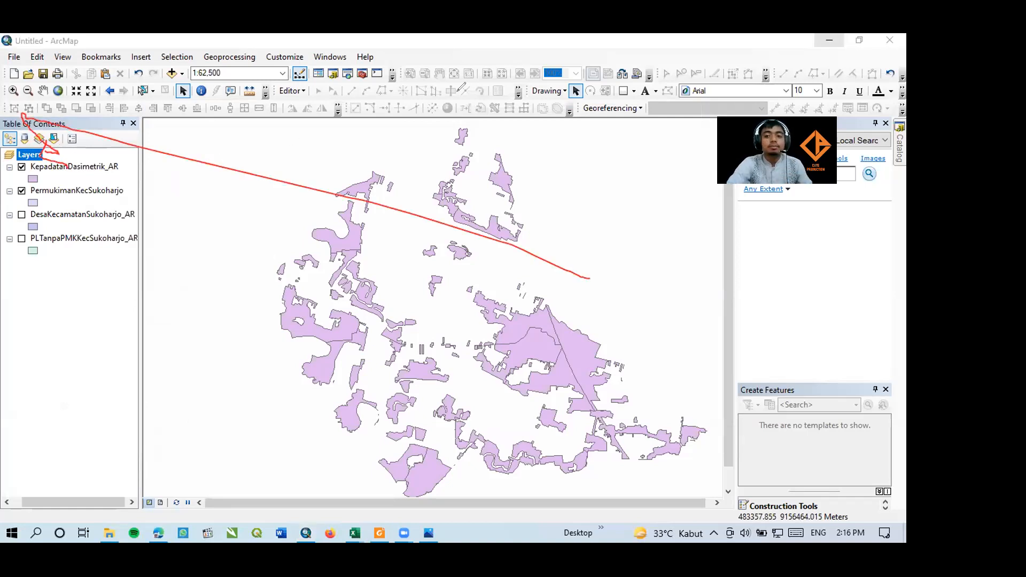
click(484, 94)
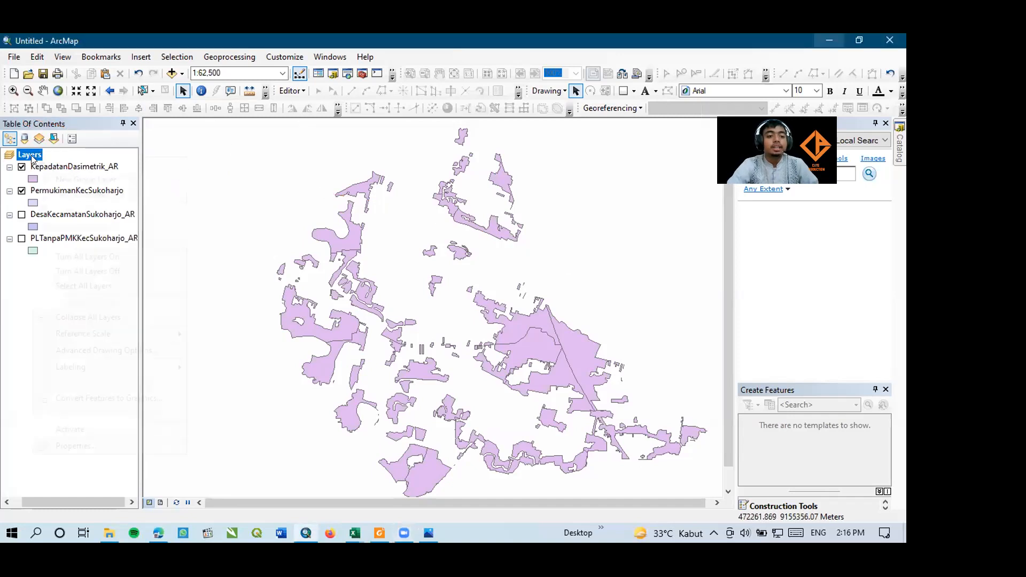
right_click(32, 158)
click(116, 443)
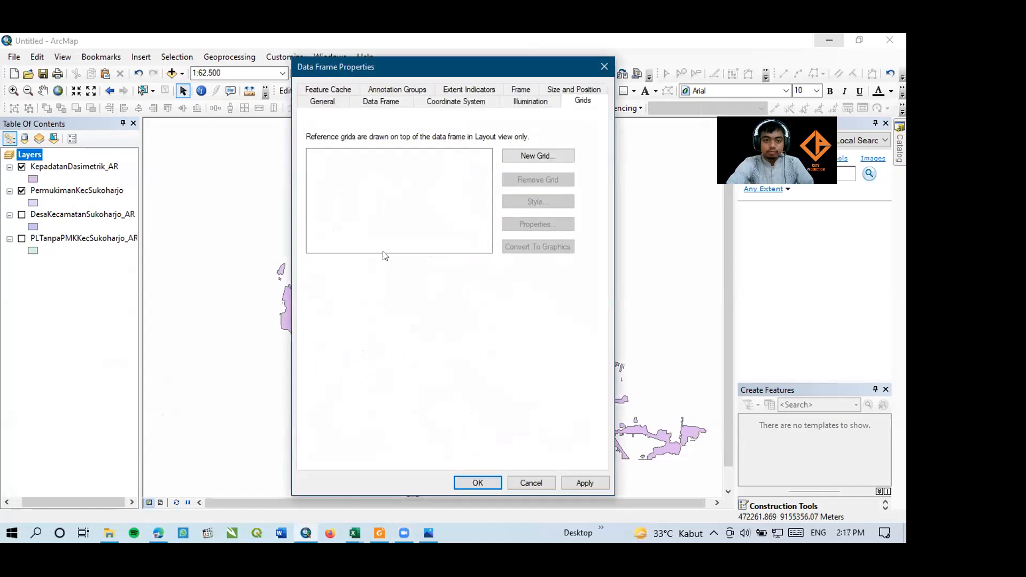
click(442, 104)
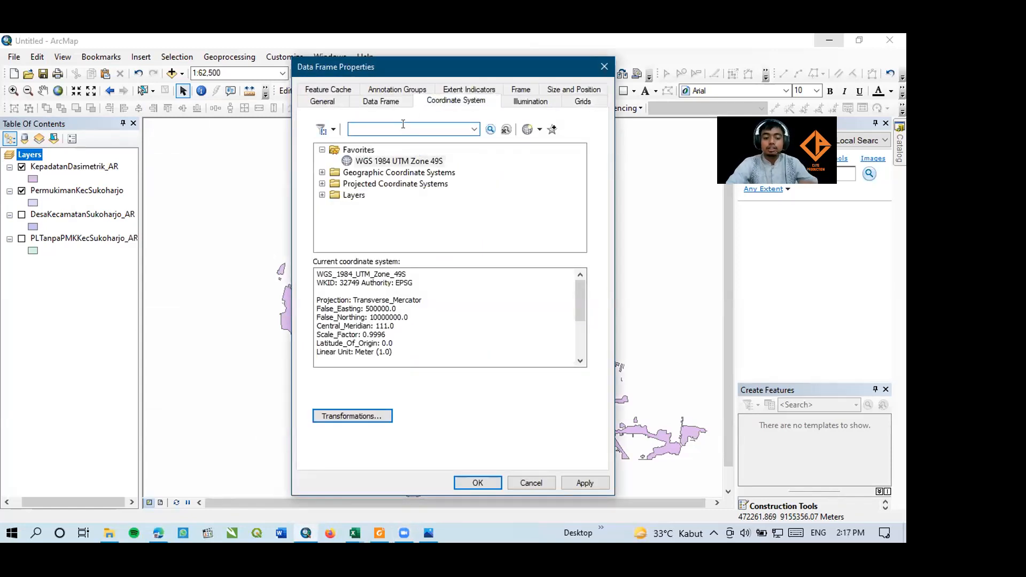
click(411, 160)
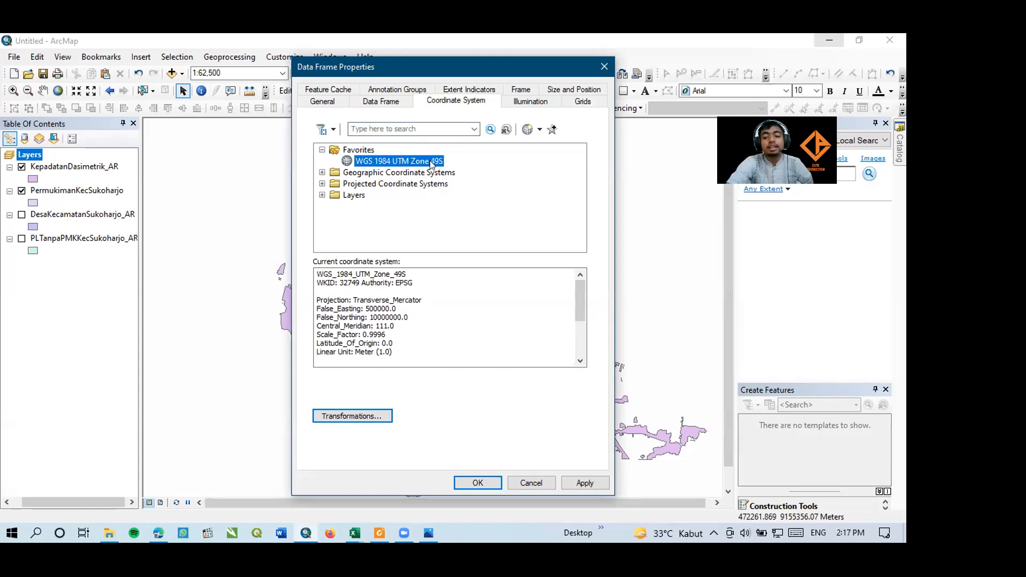
click(472, 482)
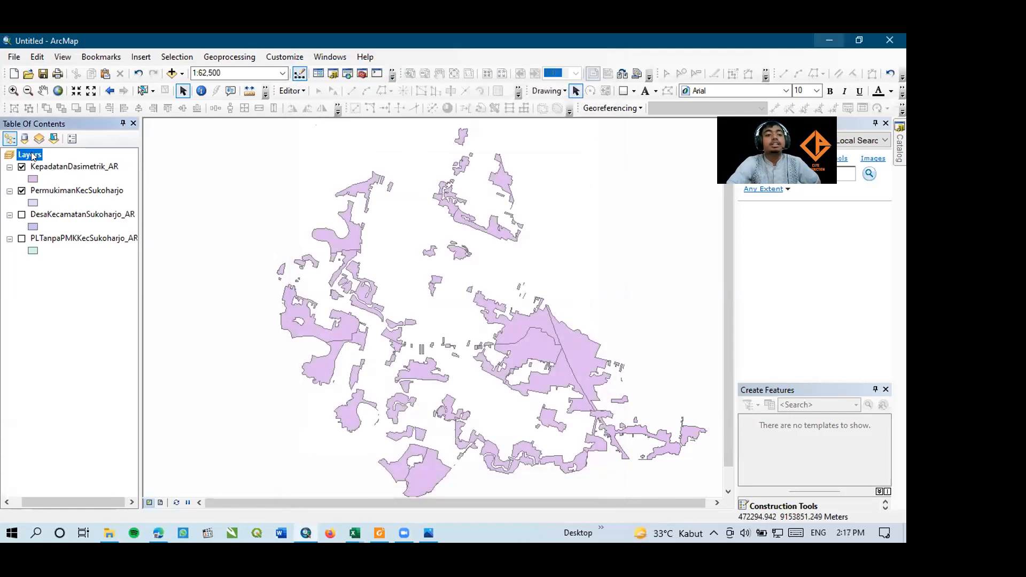
click(49, 165)
click(38, 157)
click(59, 176)
click(49, 159)
click(63, 175)
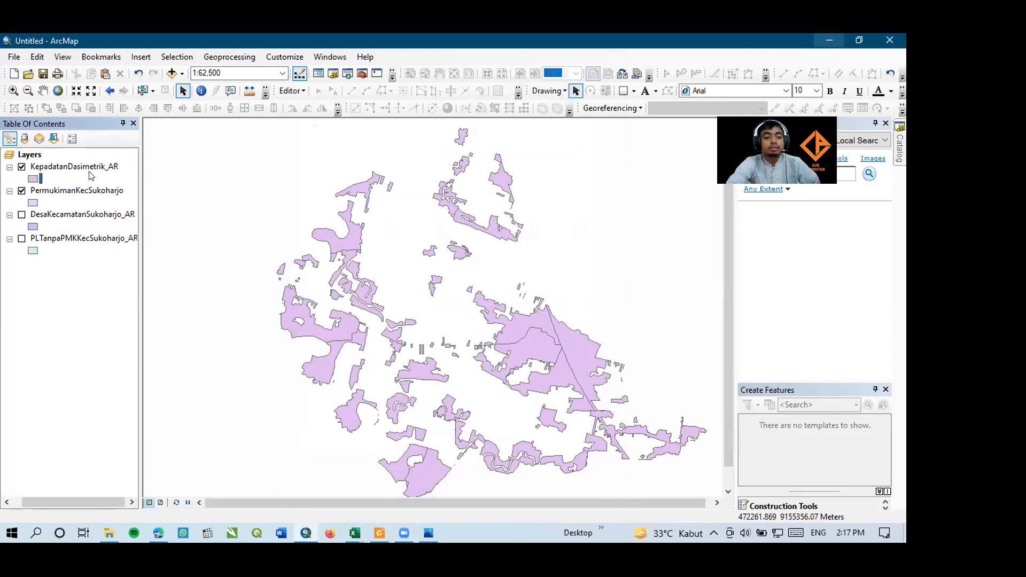
Open the KepadatanDasimetrik_AR attribute table and consult the density column of Sukoharjo Kepadatan.xlsx in Excel
right_click(82, 167)
click(155, 208)
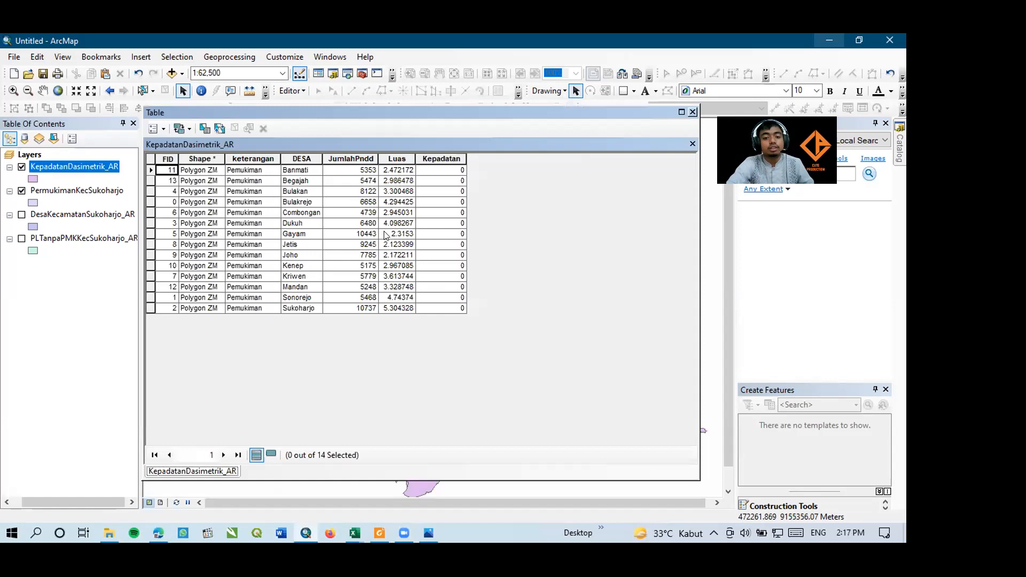
right_click(429, 158)
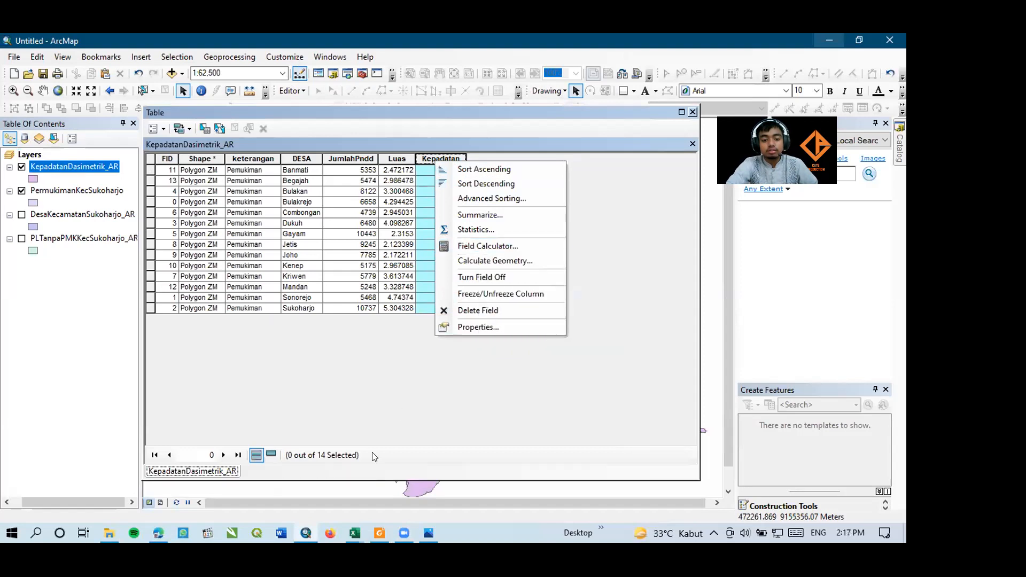
click(355, 533)
click(398, 494)
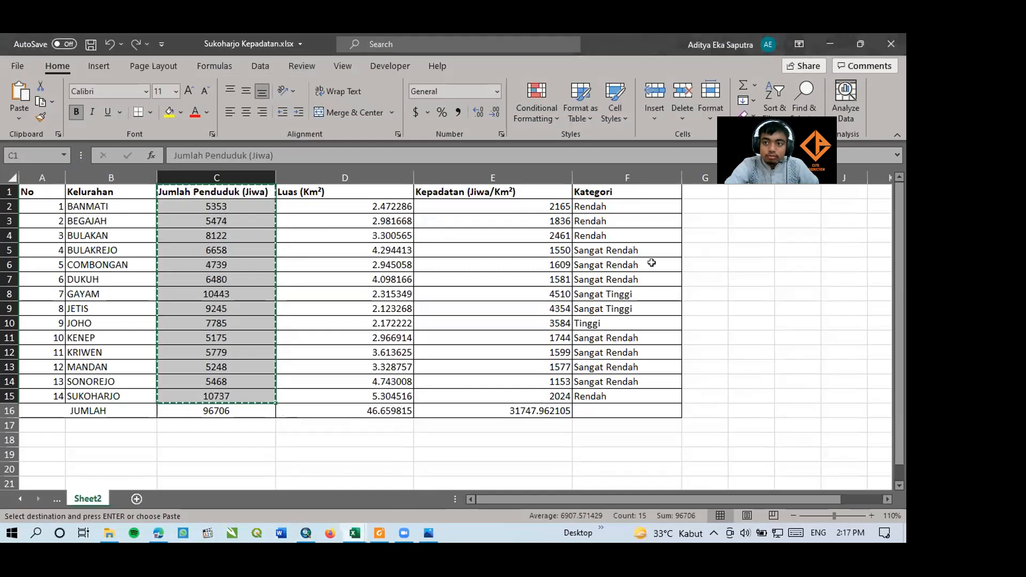
click(830, 43)
In ArcMap, calculate the Kepadatan field as [JumlahPndd] / [Luas] outside an edit session and sort the records by it in descending order
right_click(432, 159)
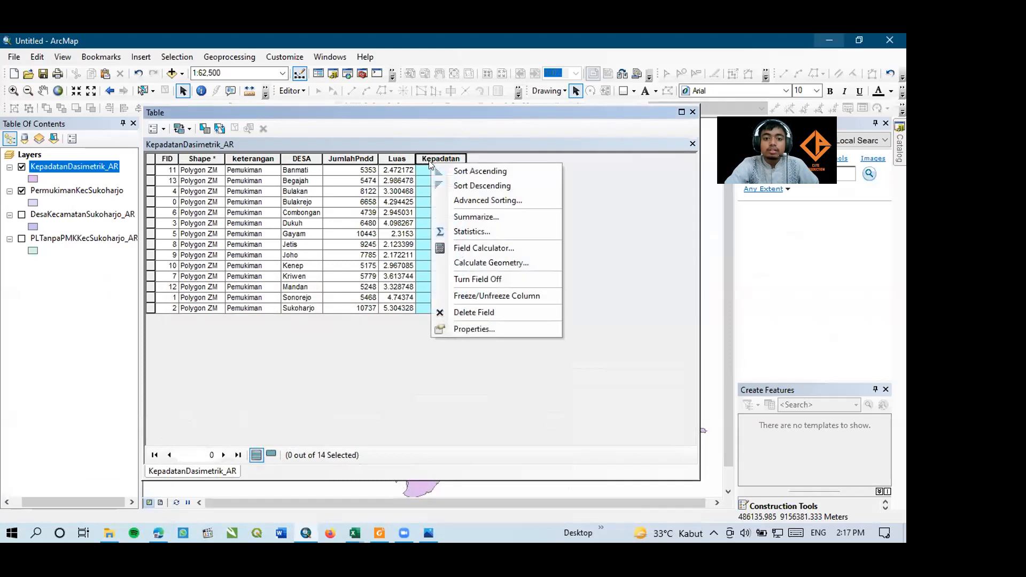
click(481, 249)
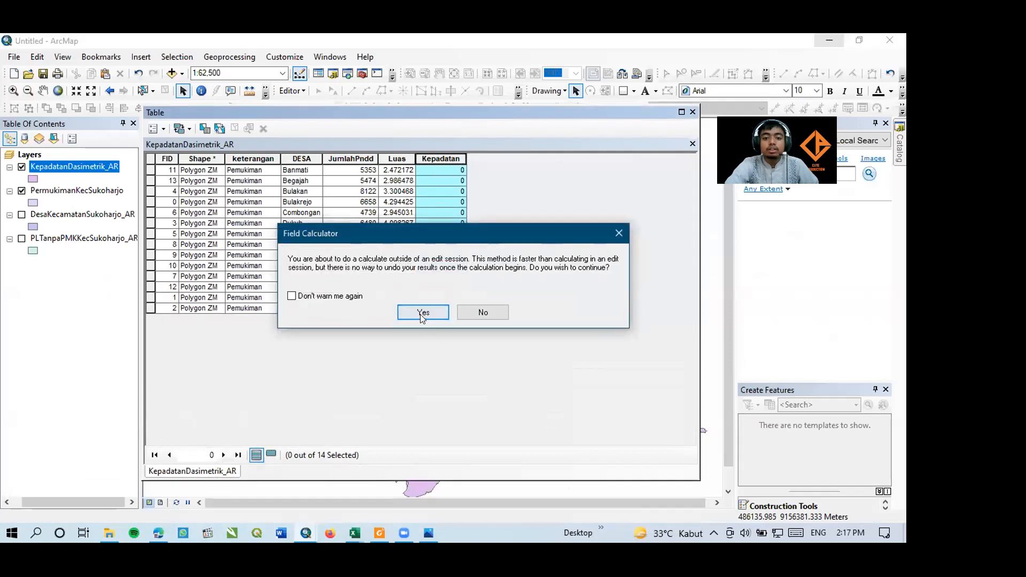
click(423, 313)
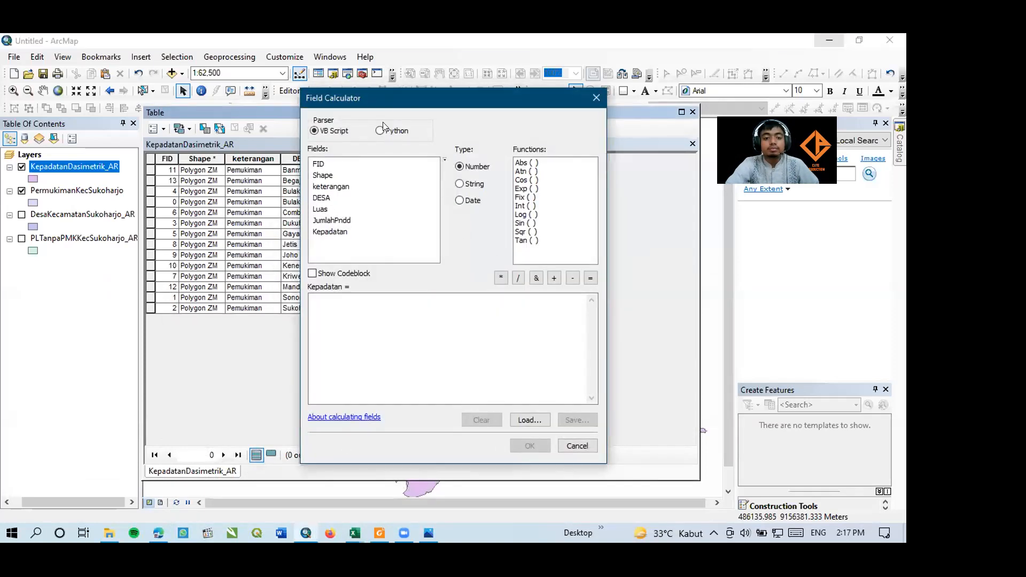
drag(409, 97, 601, 96)
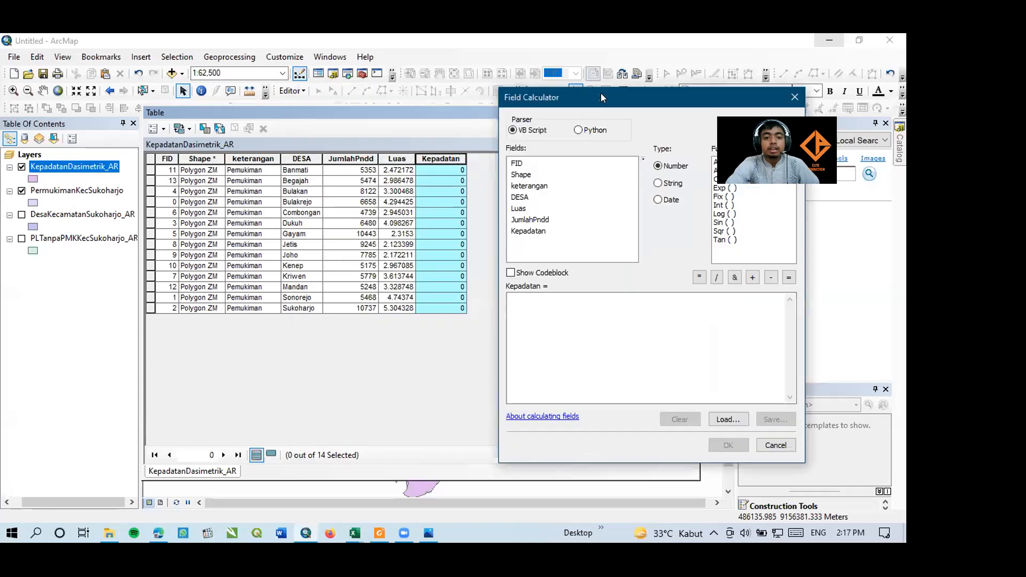
double_click(529, 219)
click(716, 277)
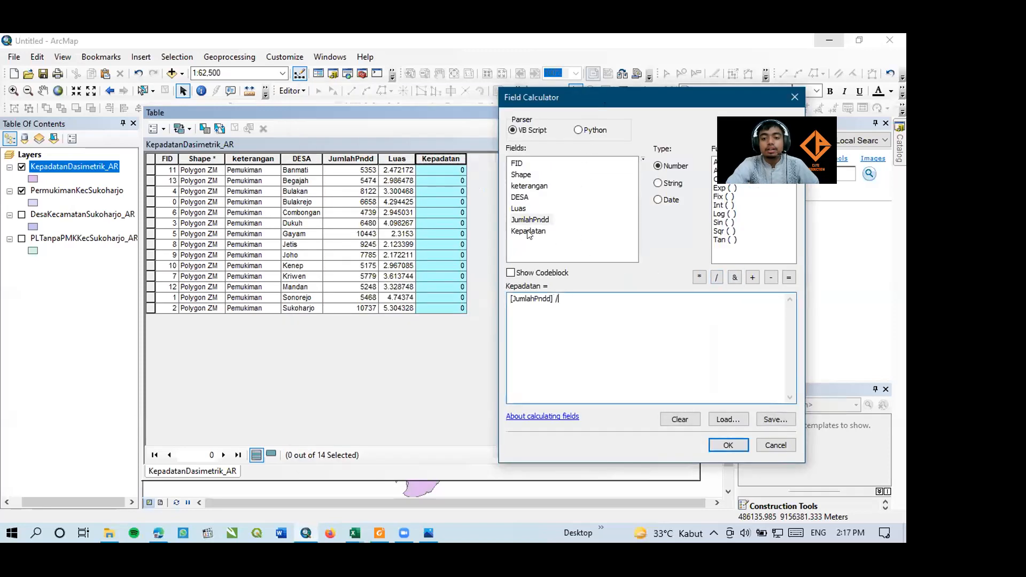
double_click(519, 209)
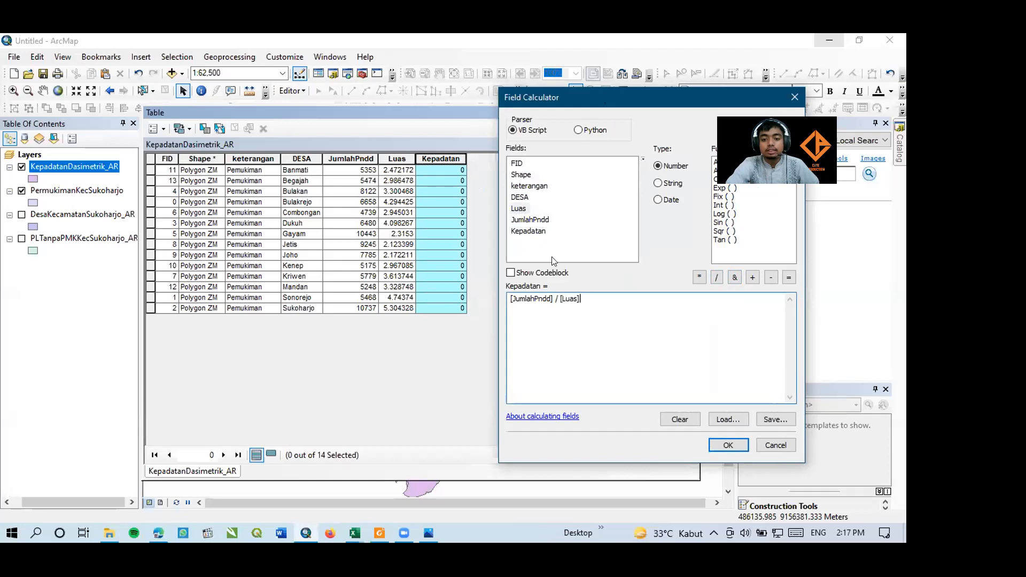
click(714, 454)
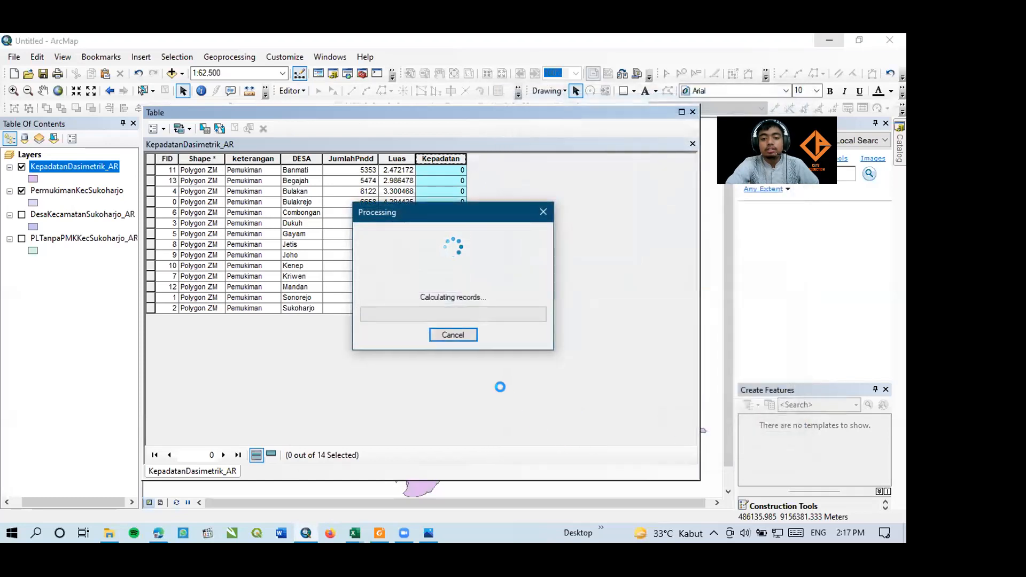
double_click(446, 151)
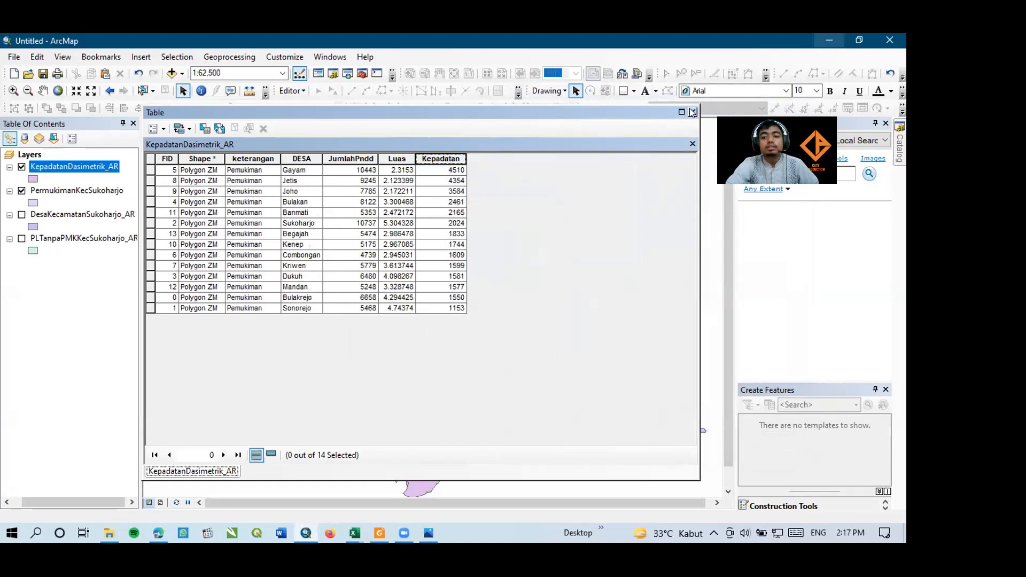
Close the table, hide PermukimanKecSukoharjo, and show DesaKecamatanSukoharjo_AR without its feature labels
click(692, 113)
right_click(79, 164)
click(60, 165)
right_click(59, 165)
click(26, 190)
click(22, 191)
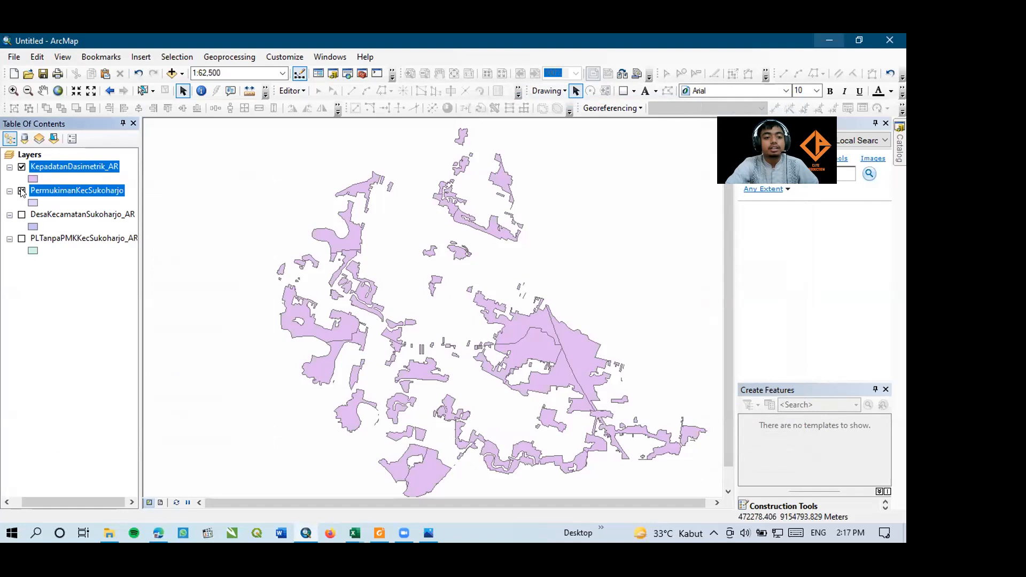
right_click(54, 215)
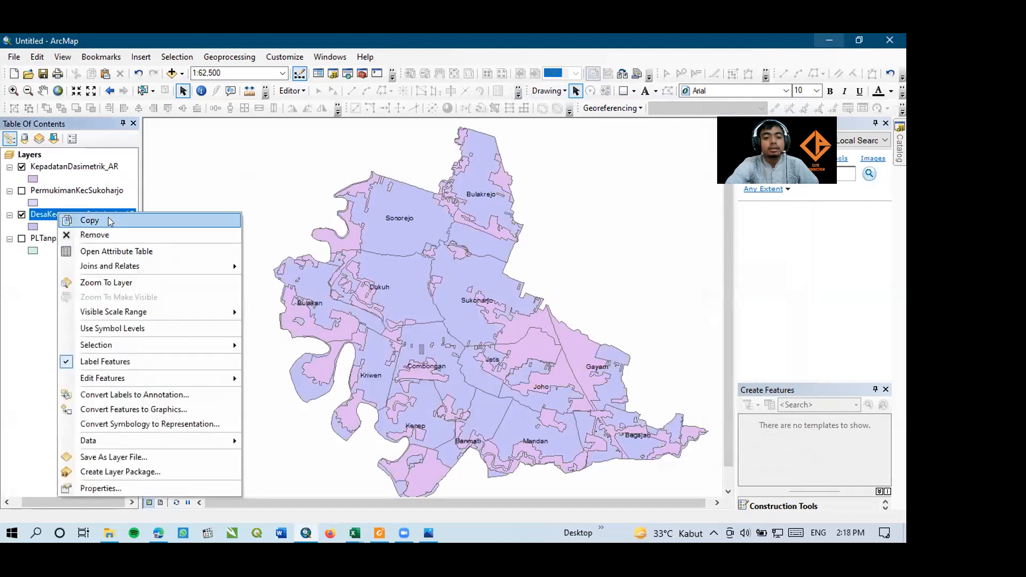
click(132, 362)
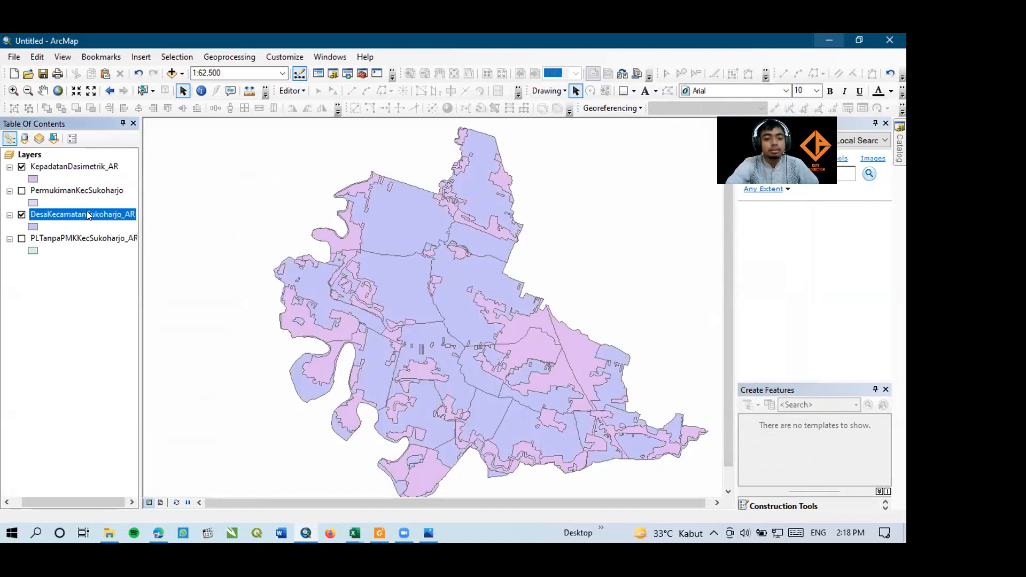
Review the DesaKecamatanSukoharjo_AR attribute table sorted by Kepadatan in ascending order, and close it
right_click(85, 214)
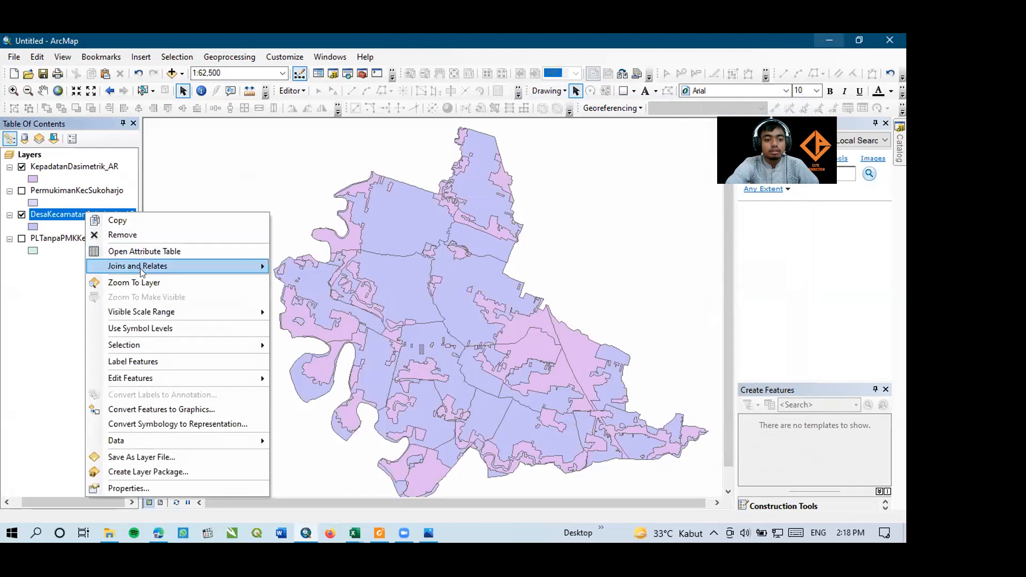
click(154, 250)
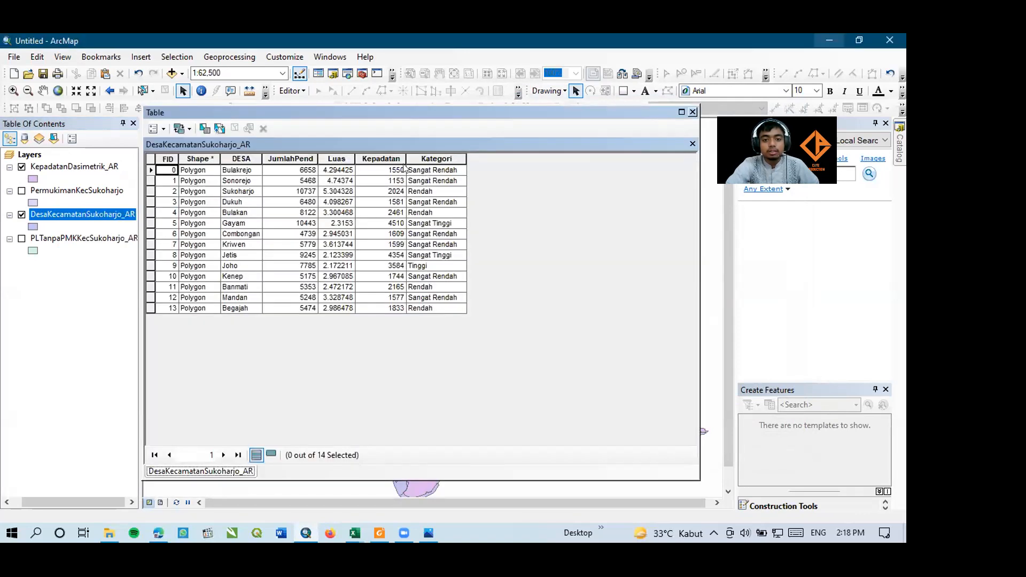
double_click(382, 158)
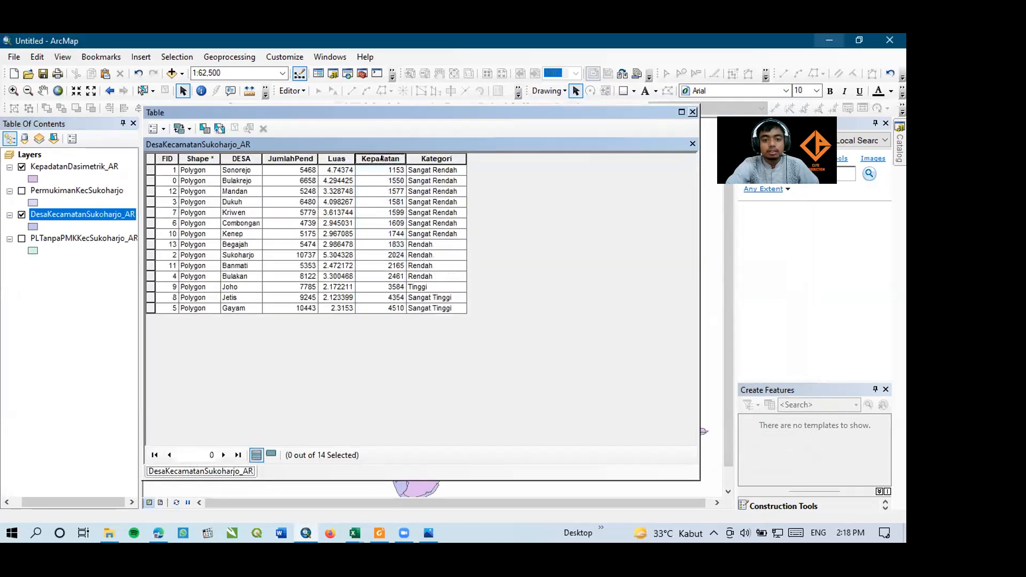
click(693, 112)
Symbolize DesaKecamatanSukoharjo_AR by unique values of the Kepadatan field, adding all values
right_click(76, 212)
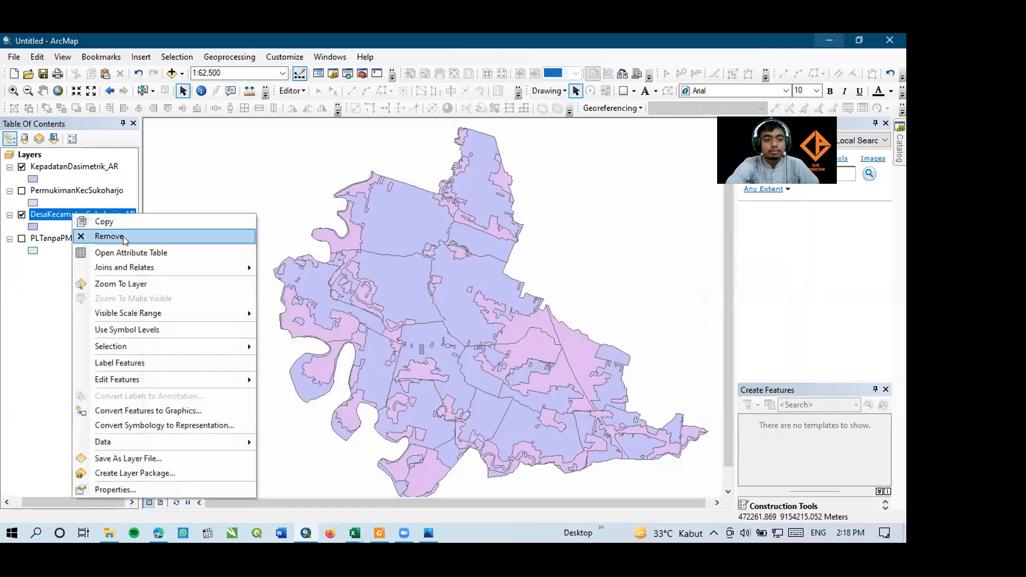
click(153, 494)
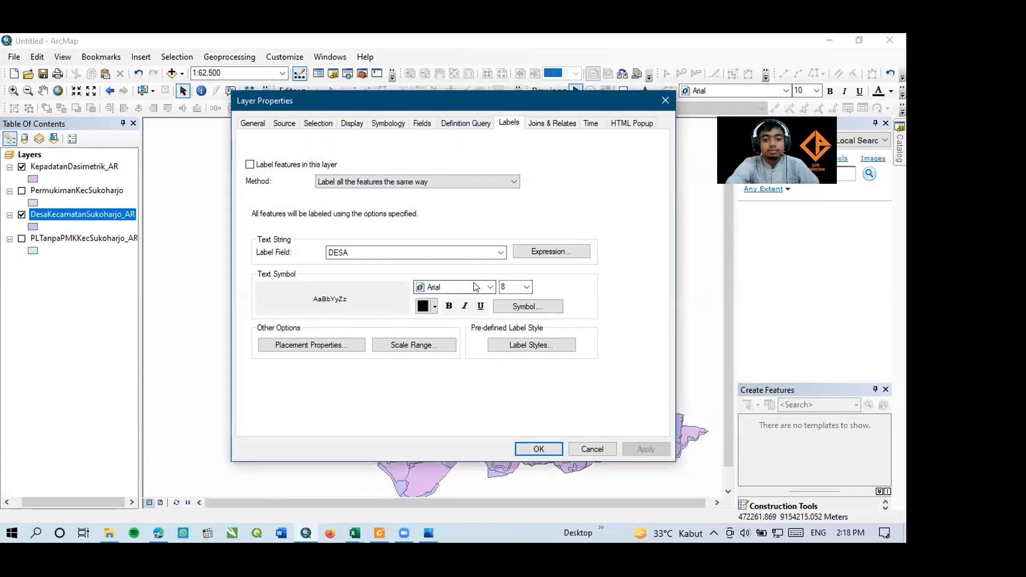
click(500, 252)
click(501, 253)
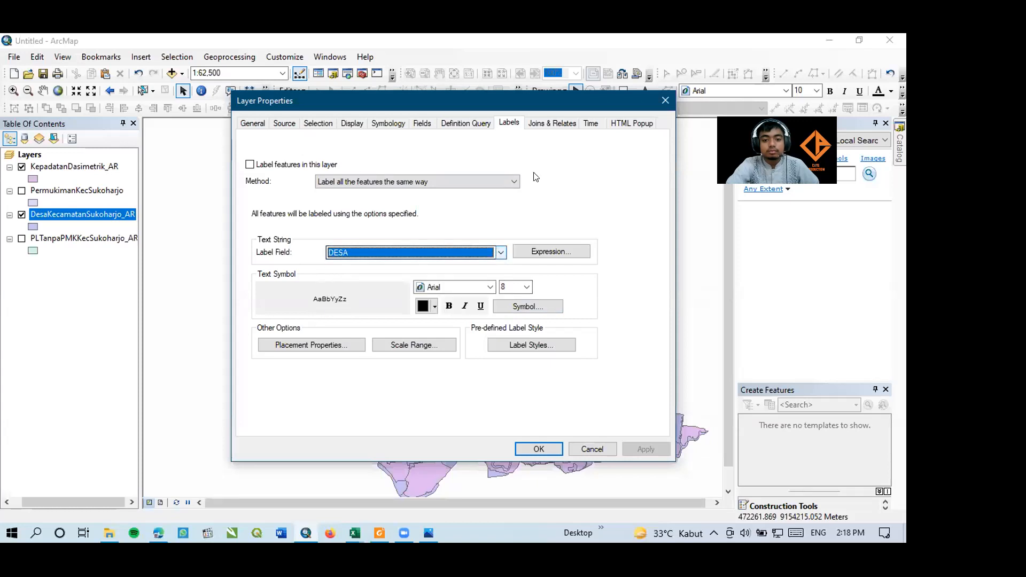
click(422, 123)
click(387, 123)
click(262, 168)
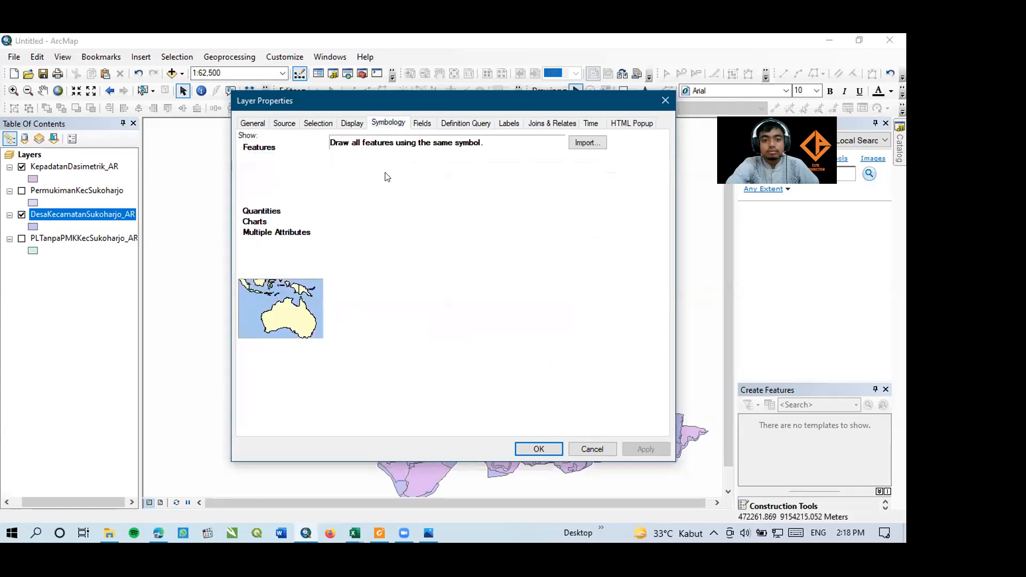
click(389, 170)
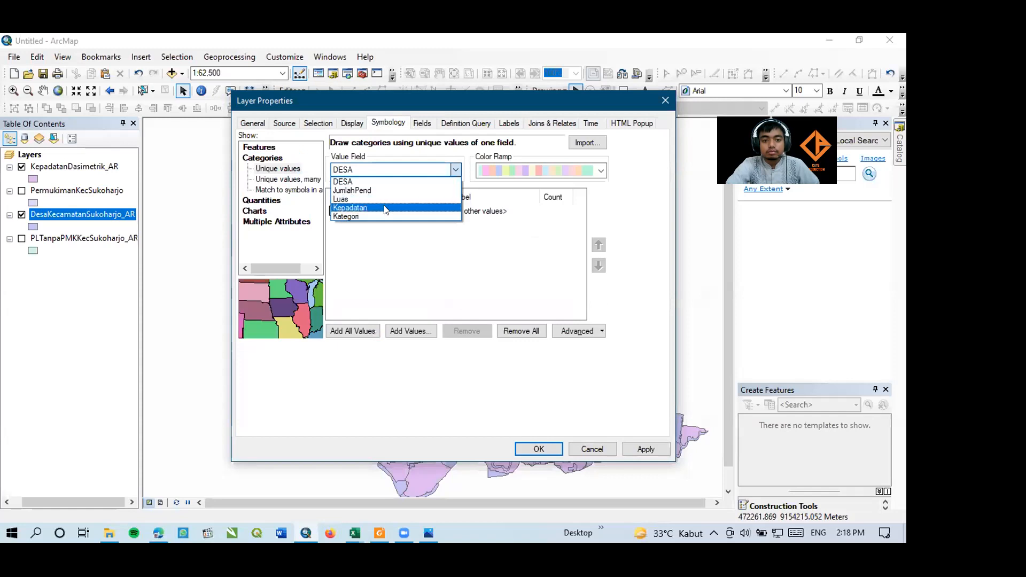
click(370, 208)
click(353, 331)
scroll(502, 309, down, 2)
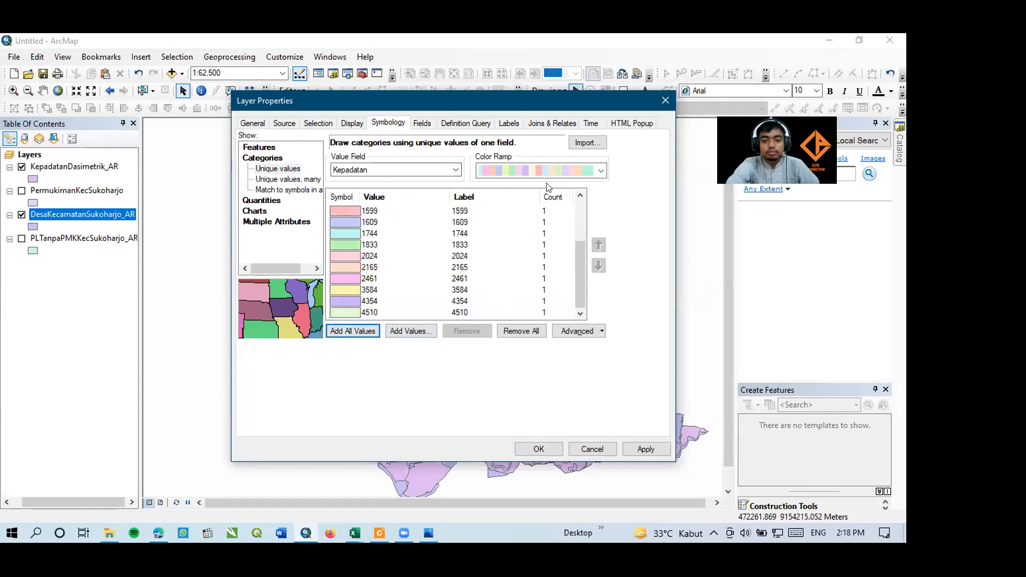
Apply a green-yellow-red color ramp to the Kepadatan classes of DesaKecamatanSukoharjo_AR
click(540, 170)
scroll(526, 321, down, 5)
click(521, 387)
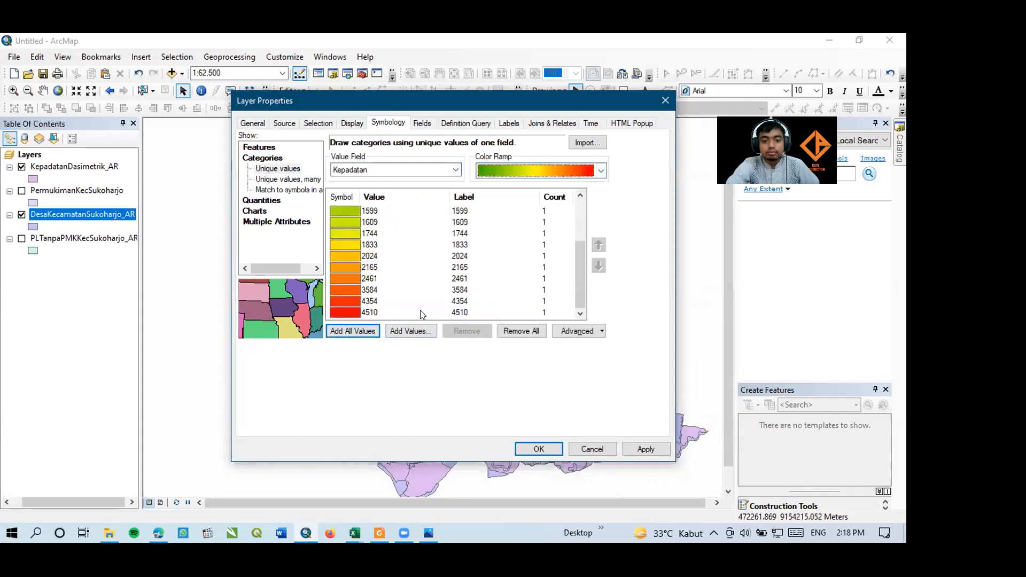
click(630, 449)
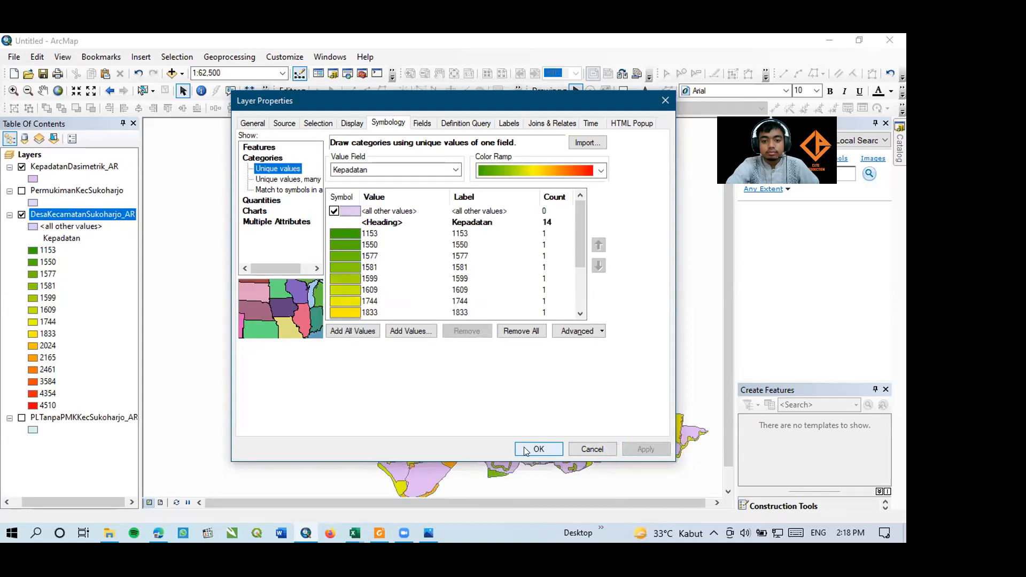
click(529, 449)
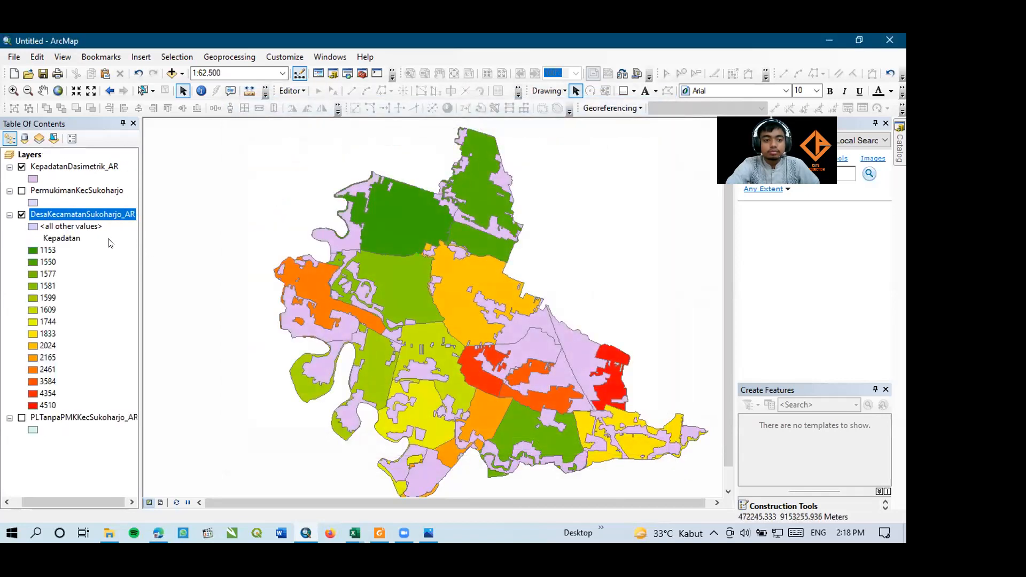
Symbolize KepadatanDasimetrik_AR by unique values of the Kepadatan field, adding all values
right_click(79, 169)
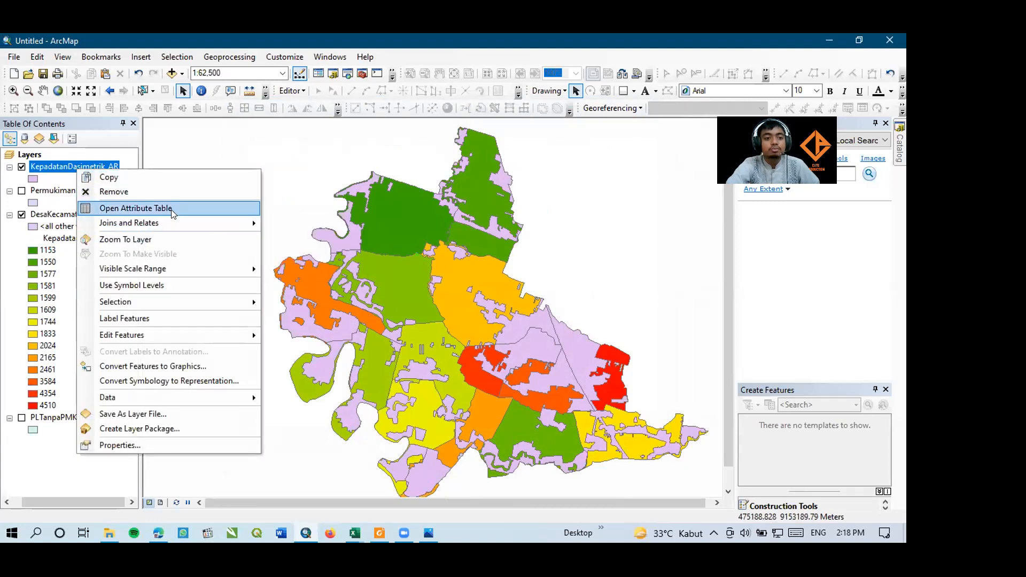
click(171, 445)
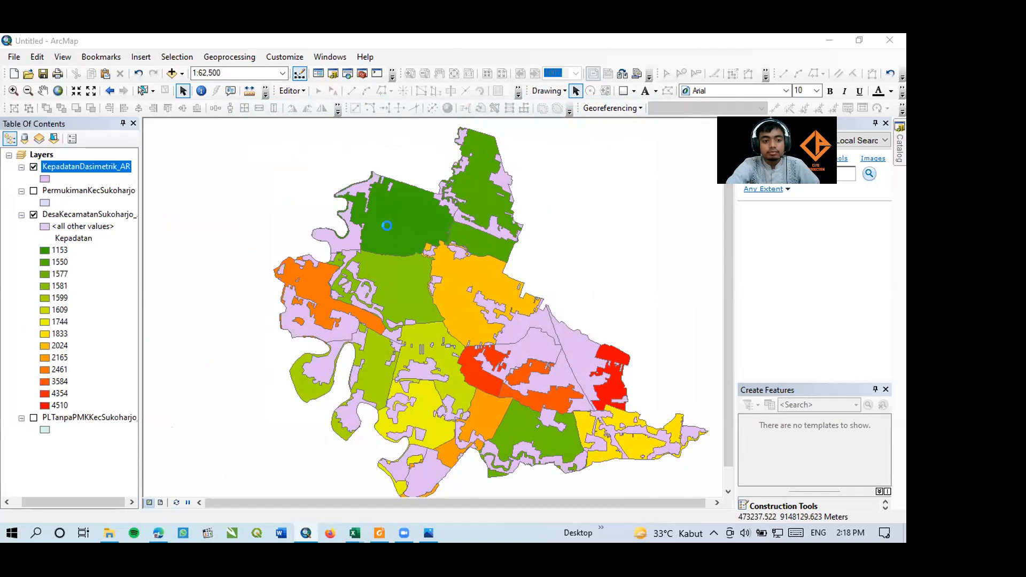
click(269, 193)
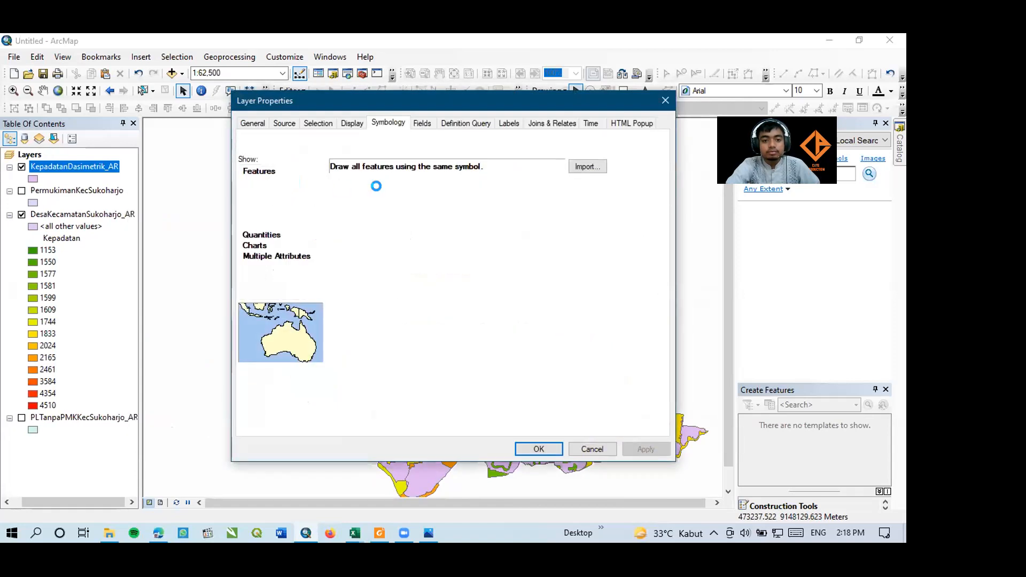
click(374, 193)
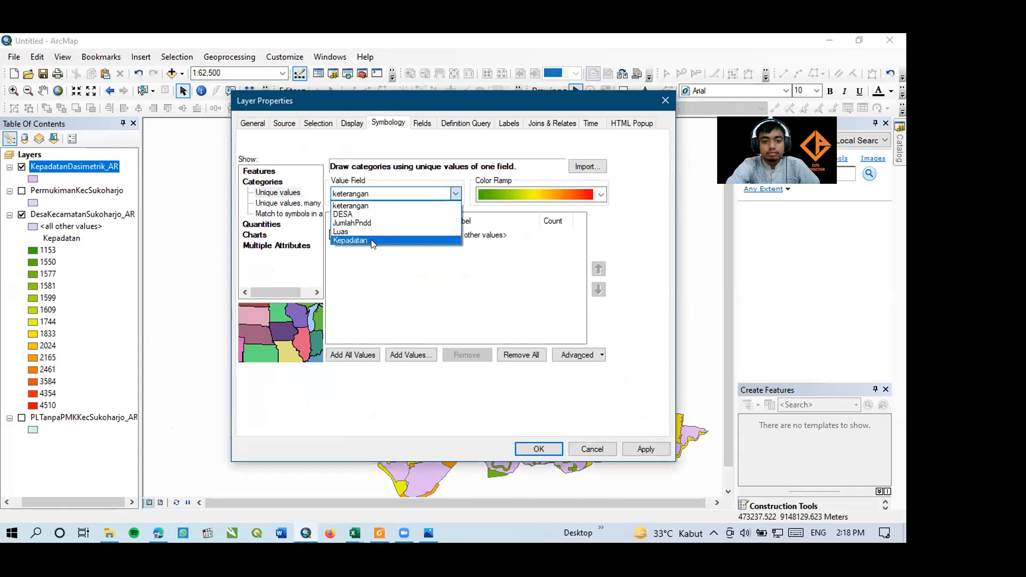
click(374, 240)
click(353, 355)
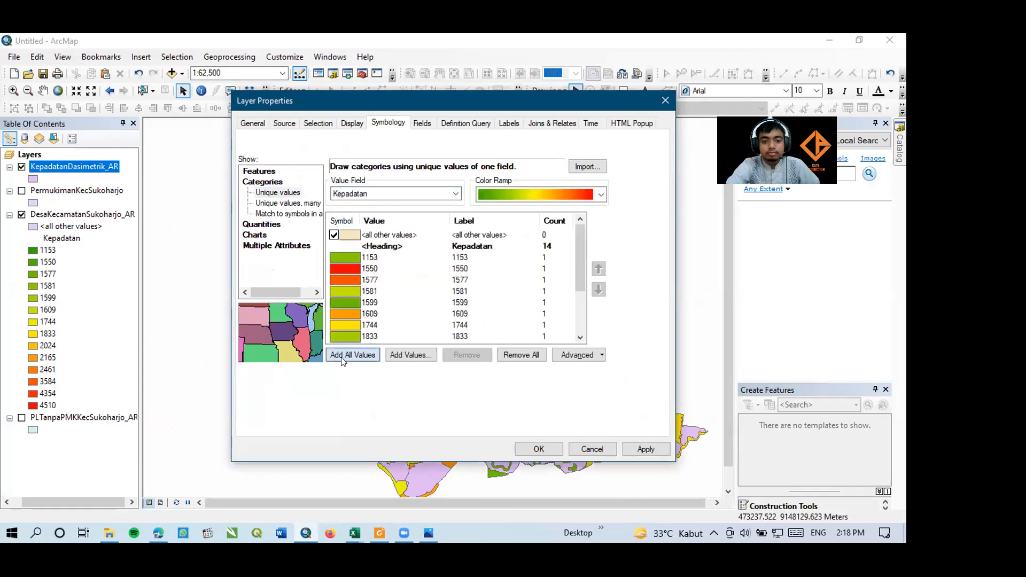
Apply the green-yellow-red color ramp to the Kepadatan classes of KepadatanDasimetrik_AR
click(522, 195)
click(502, 409)
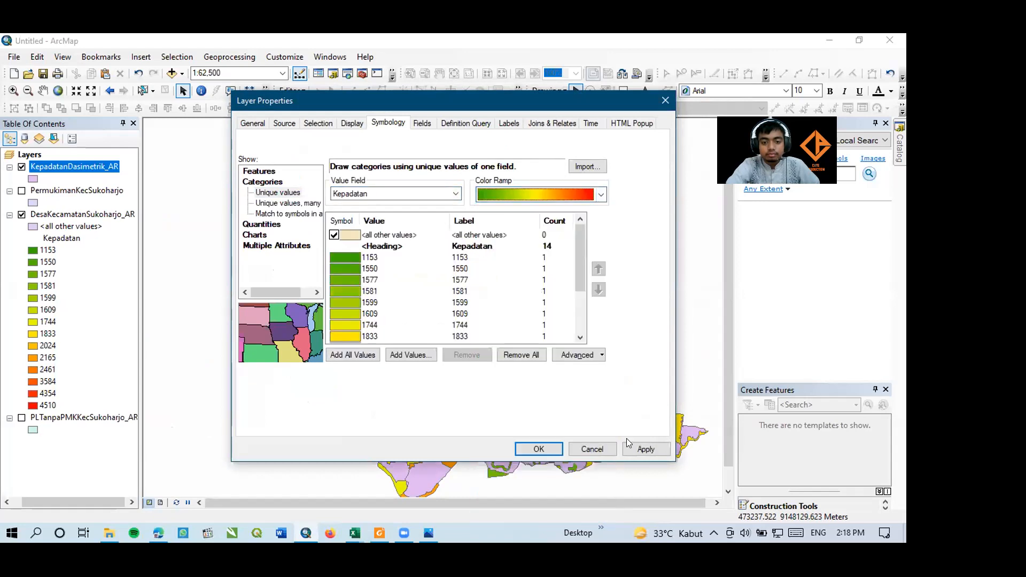
click(638, 449)
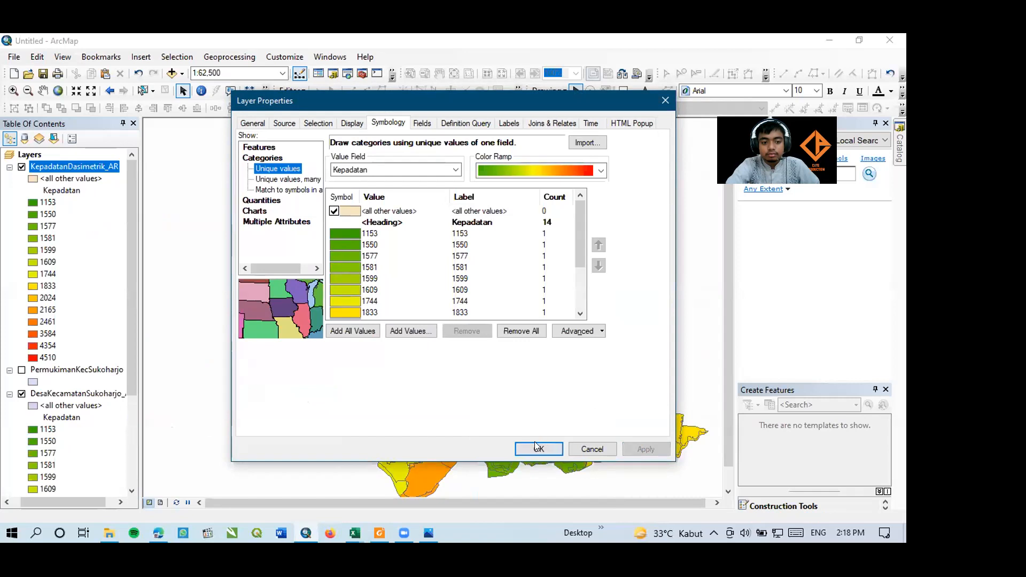
click(536, 445)
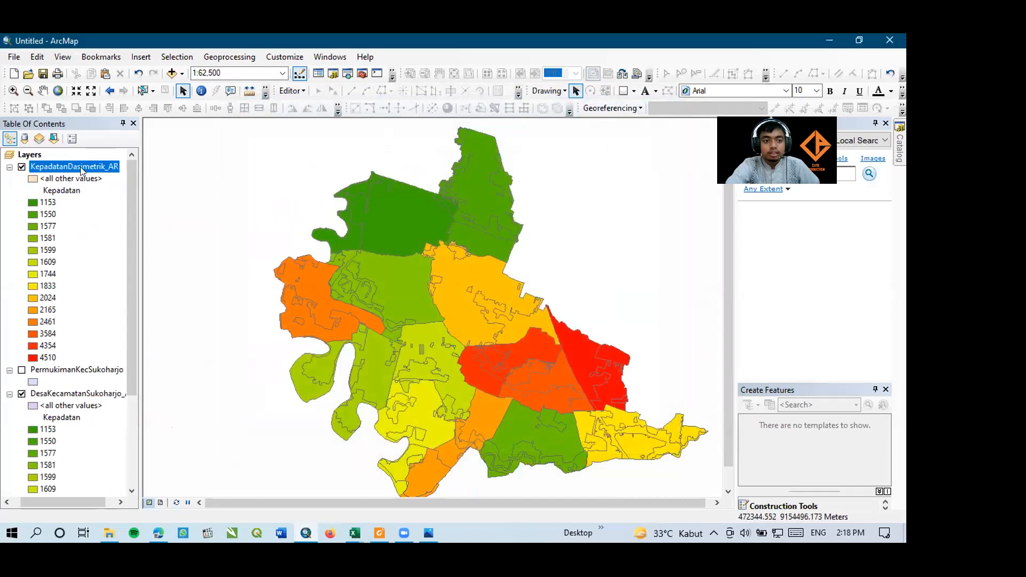
Label the features of DesaKecamatanSukoharjo_AR with their village names
right_click(107, 393)
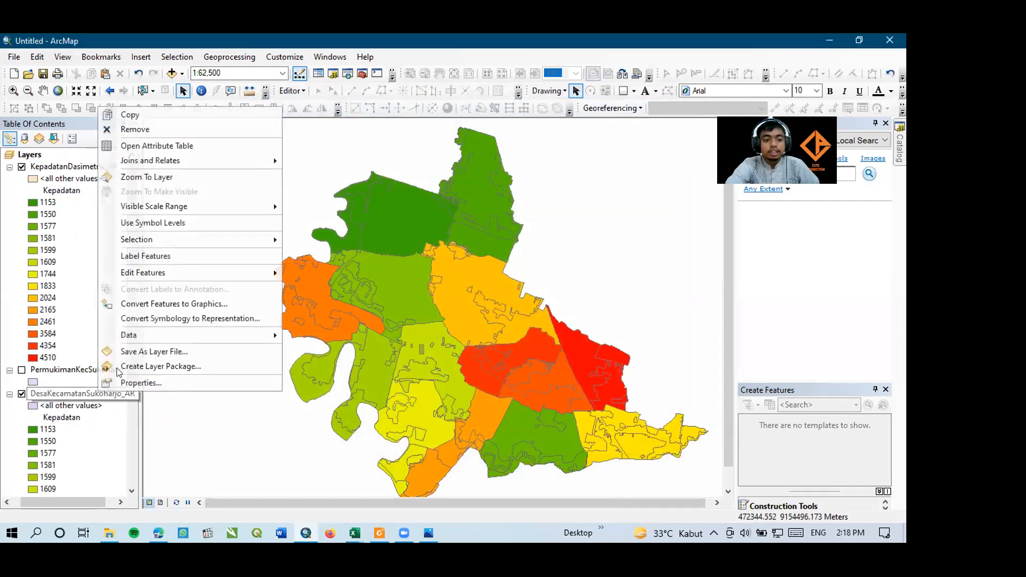
click(160, 254)
scroll(422, 315, up, 1)
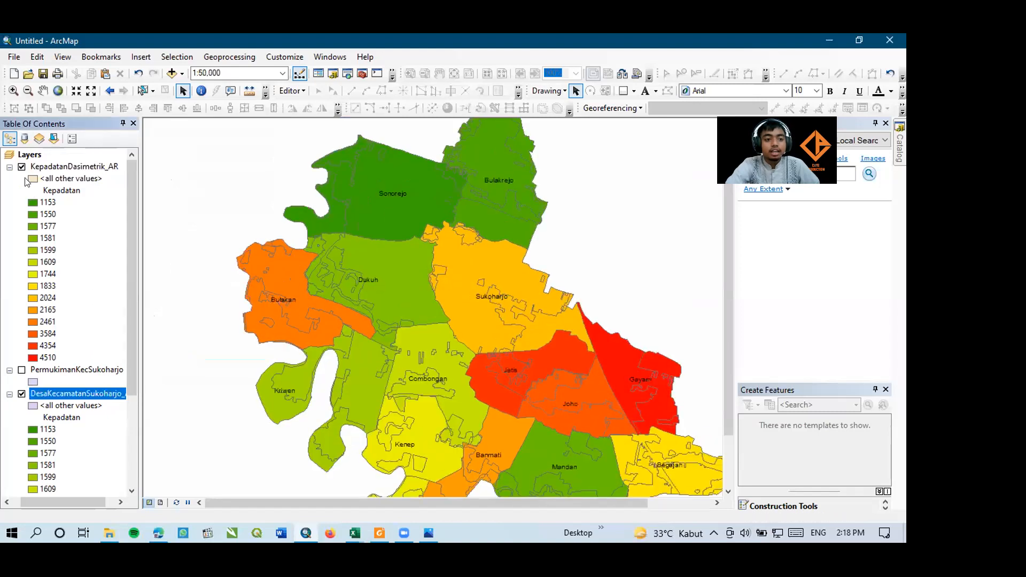
Compare the village density map with and without the KepadatanDasimetrik_AR overlay by toggling layer visibility
click(22, 166)
click(22, 167)
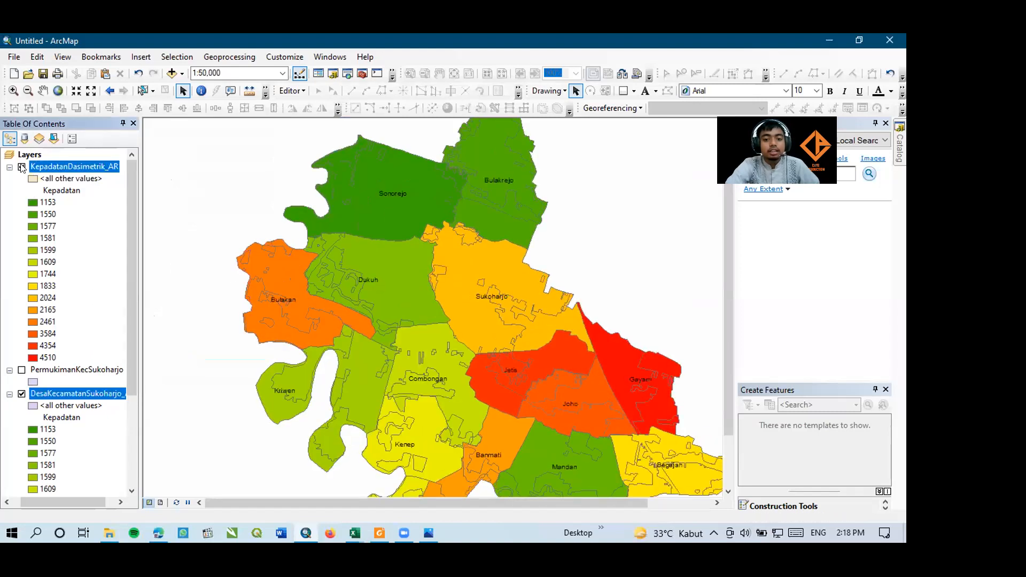
click(22, 167)
click(22, 166)
click(22, 167)
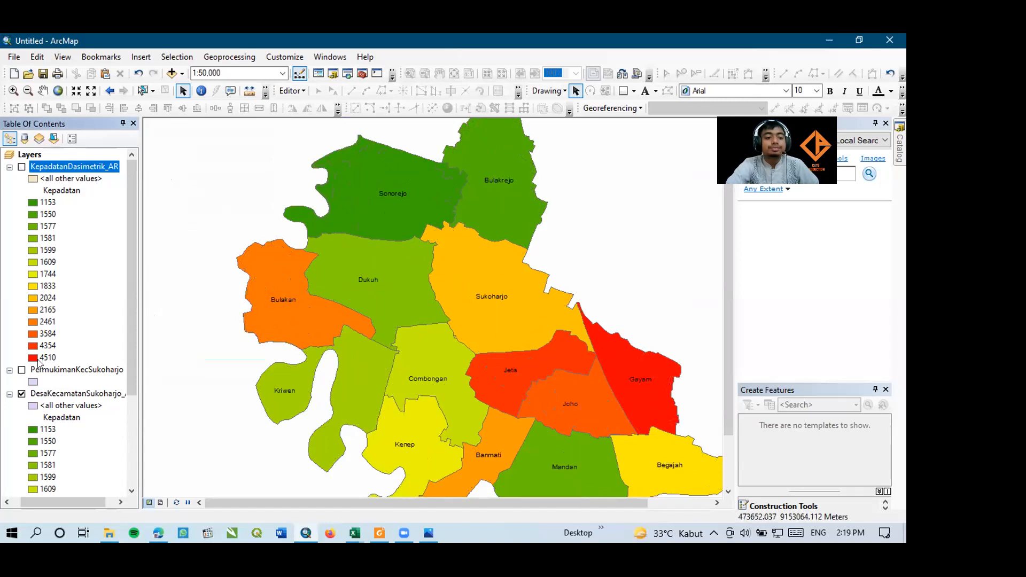
click(22, 393)
click(22, 394)
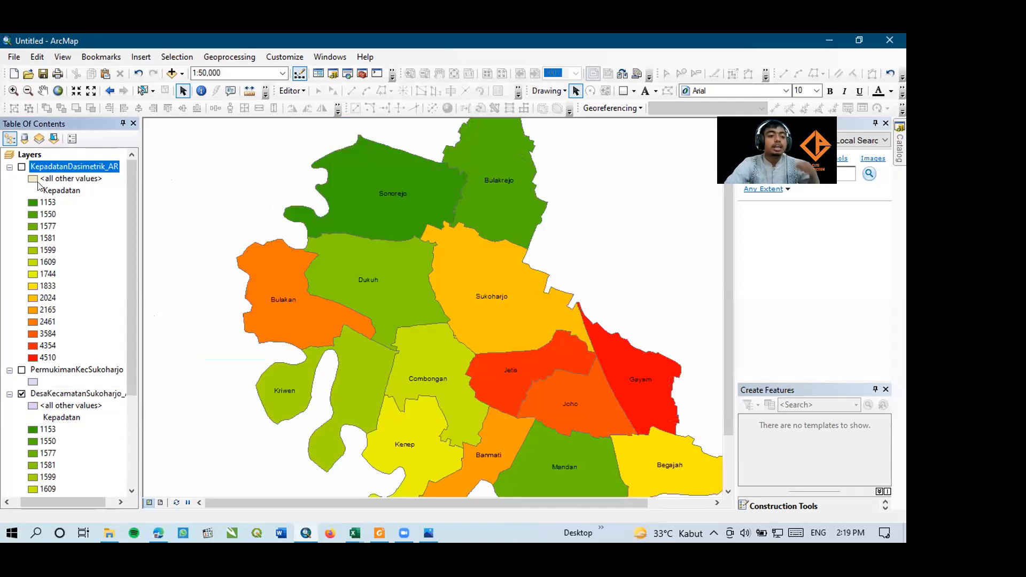
Show KepadatanDasimetrik_AR and hide DesaKecamatanSukoharjo_AR so that only the settlement polygons are drawn
click(21, 166)
click(21, 164)
click(20, 165)
click(27, 155)
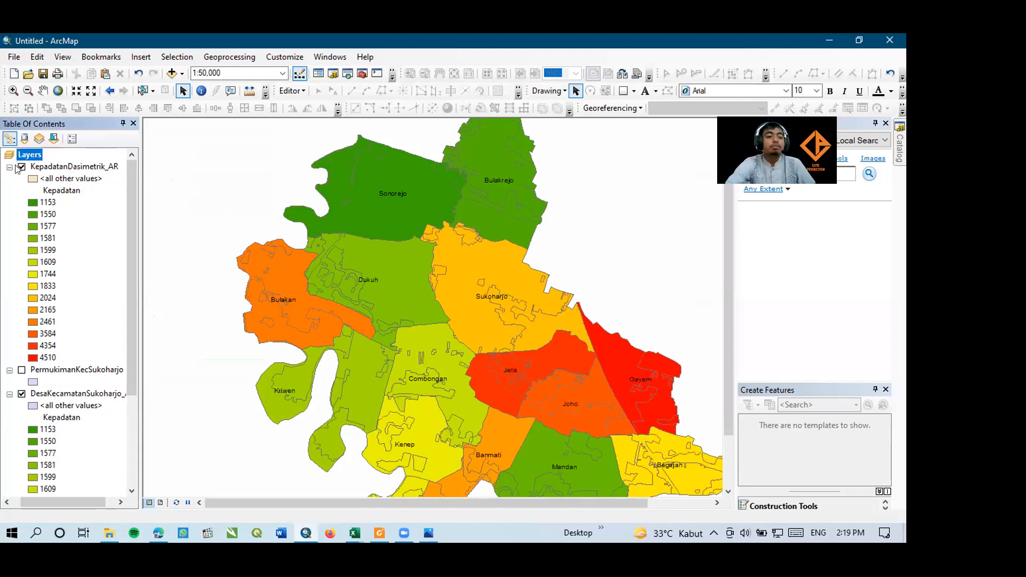
click(22, 394)
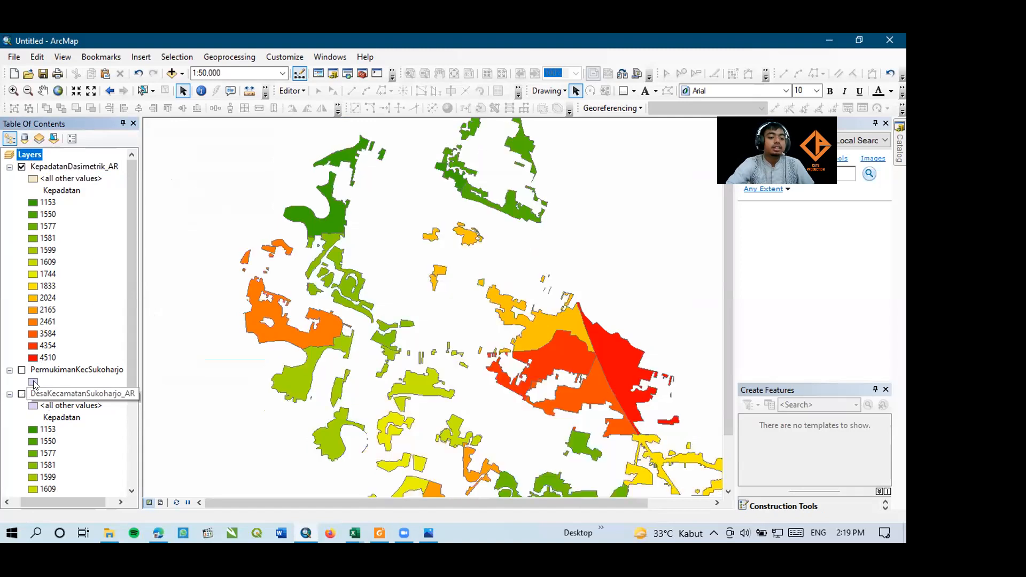
scroll(425, 302, up, 1)
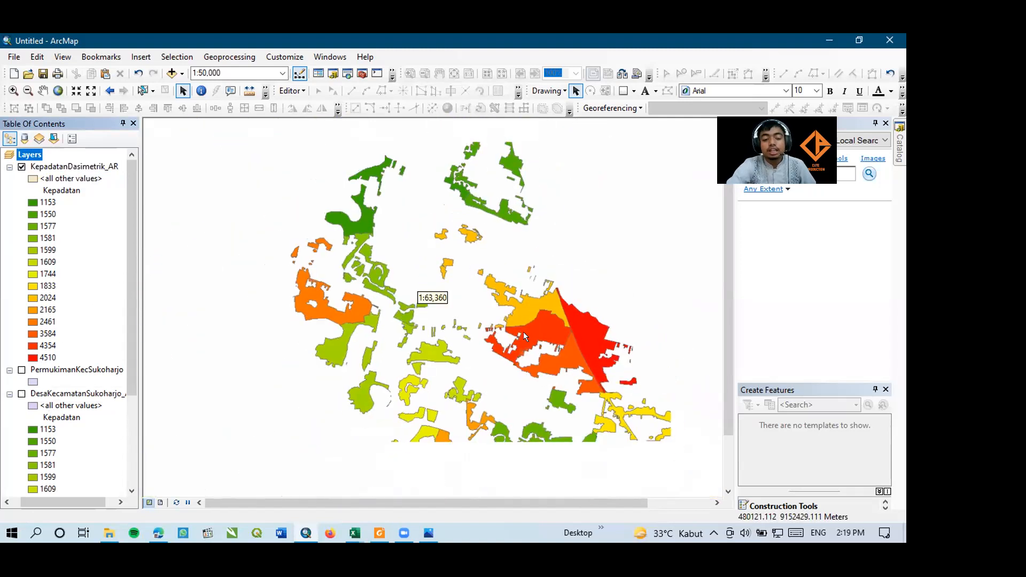
Open the KepadatanDasimetrik_AR attribute table and compare its JumlahPndd and Kepadatan fields with Sheet2 of Sukoharjo Kepadatan.xlsx in Excel
right_click(30, 169)
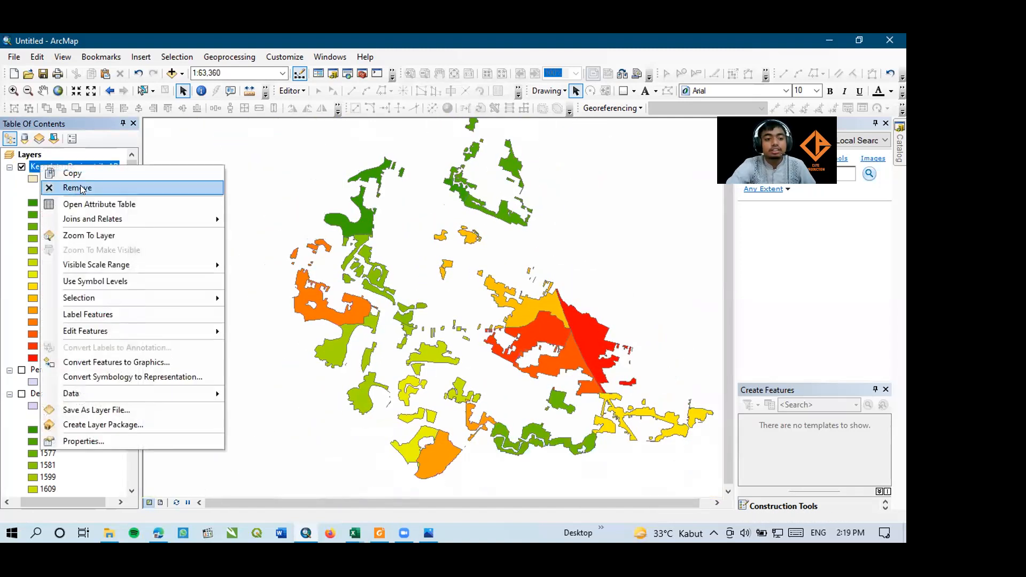
click(104, 202)
click(442, 159)
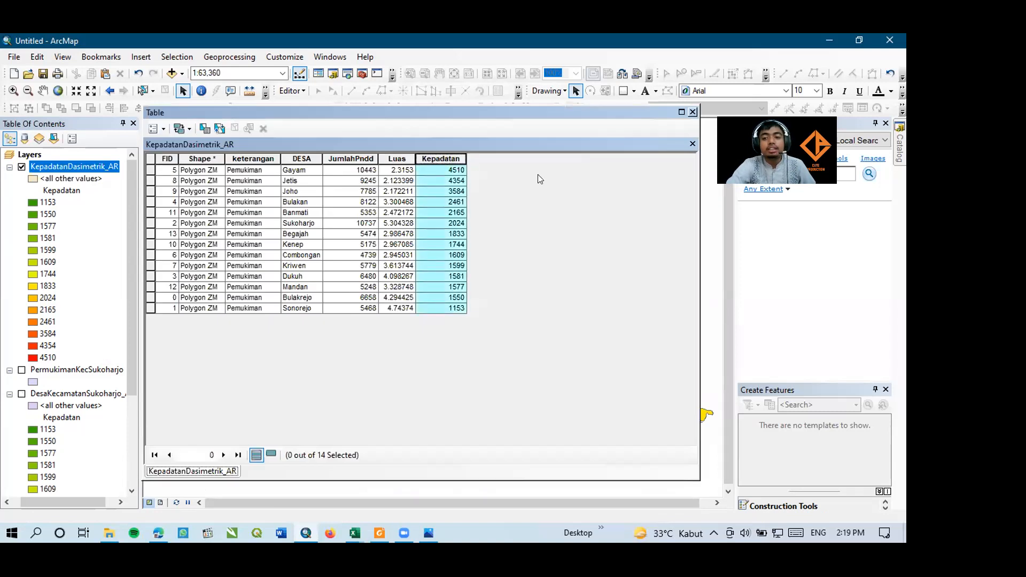
click(354, 533)
click(424, 502)
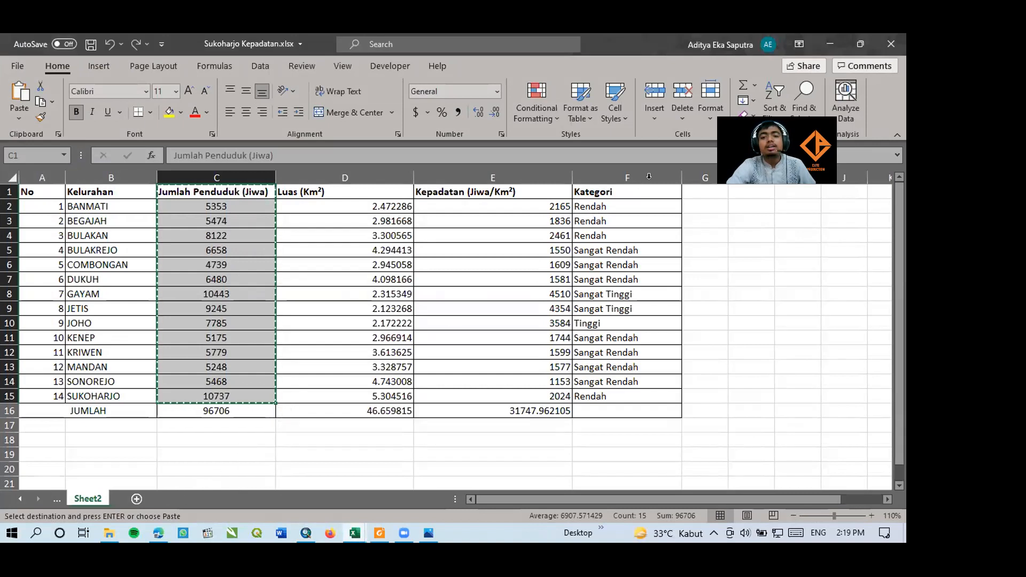
click(830, 42)
click(361, 159)
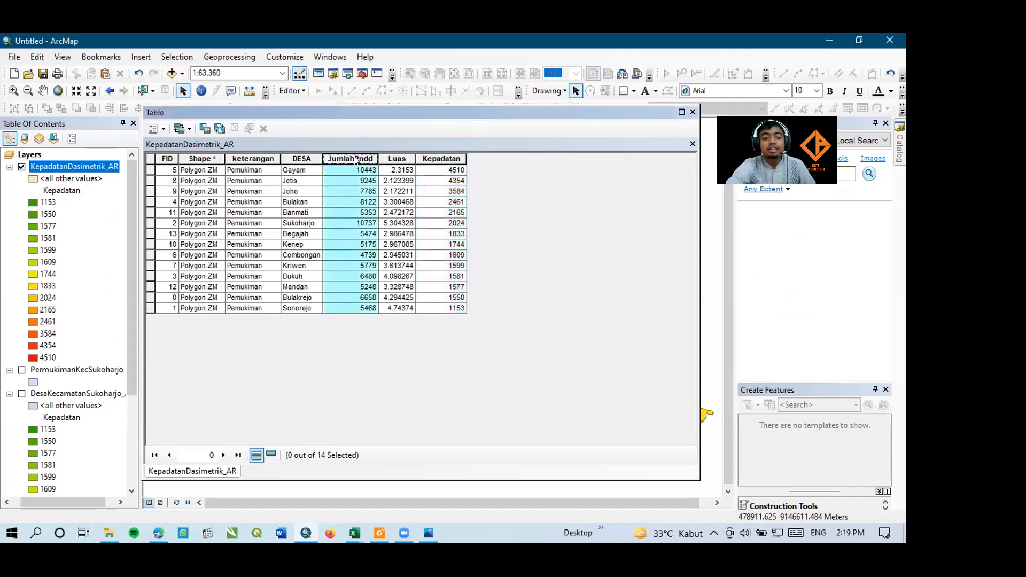
click(443, 189)
click(438, 159)
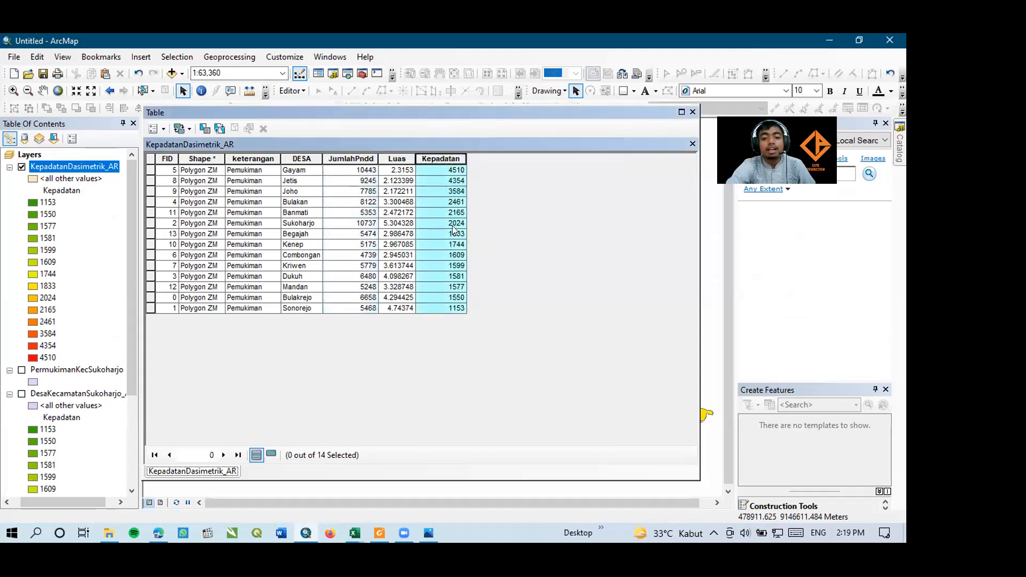
Examine the population and settlement density data on Sheet1 in Excel, and return to ArcMap to close the attribute table
click(354, 533)
click(419, 477)
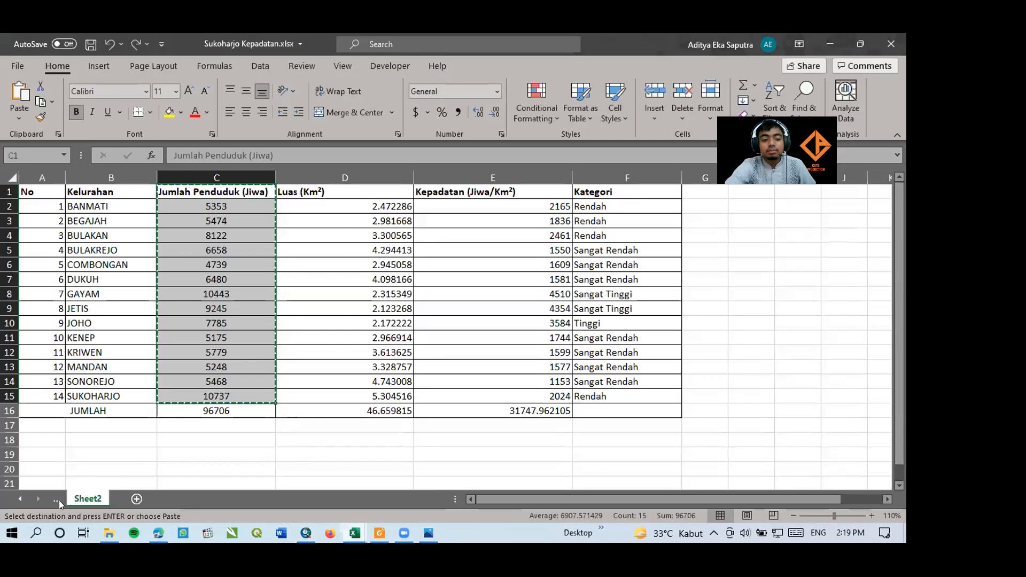
click(76, 499)
drag(675, 495, 543, 493)
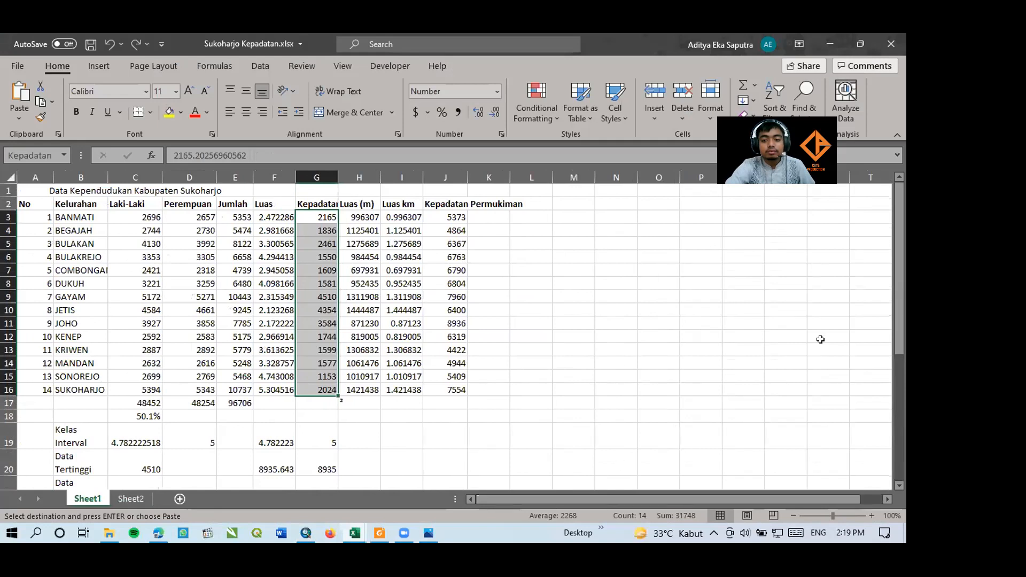
drag(902, 303, 879, 457)
drag(150, 456, 489, 390)
click(840, 34)
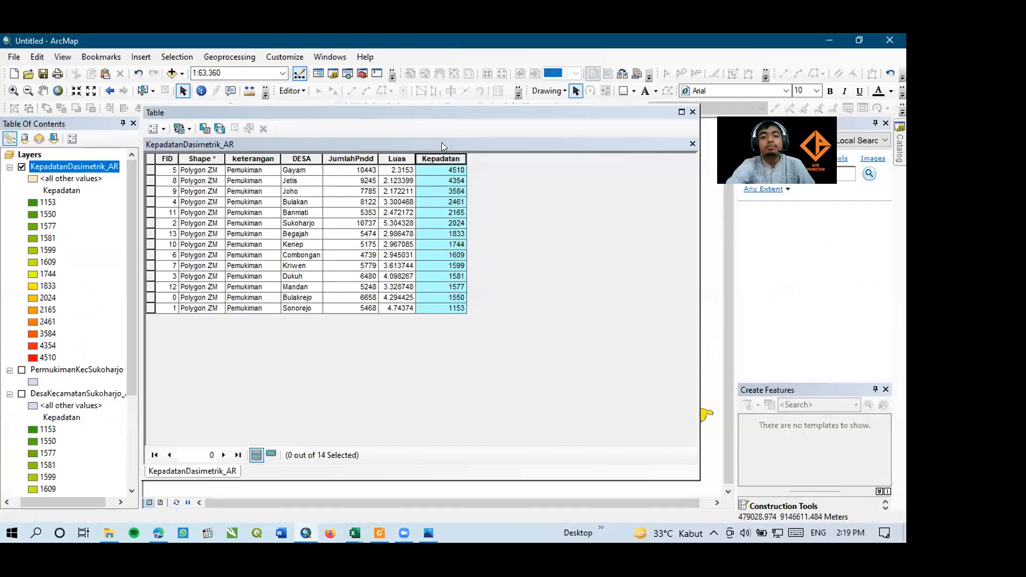
click(693, 113)
Examine the finished density map DADI TUGAS 2-2.png in Photos, and return to ArcMap with KepadatanDasimetrik_AR shown
click(22, 167)
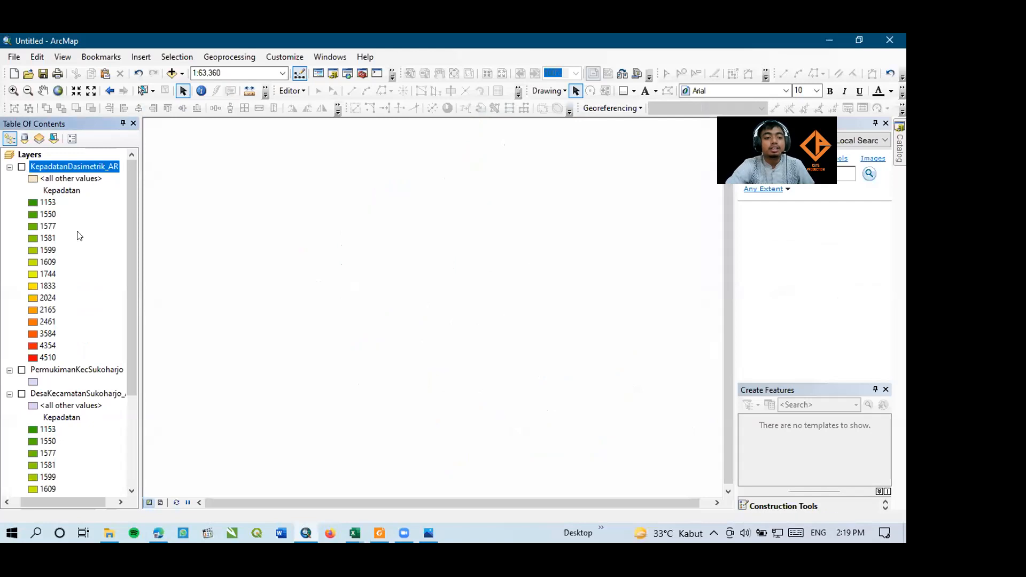
click(110, 532)
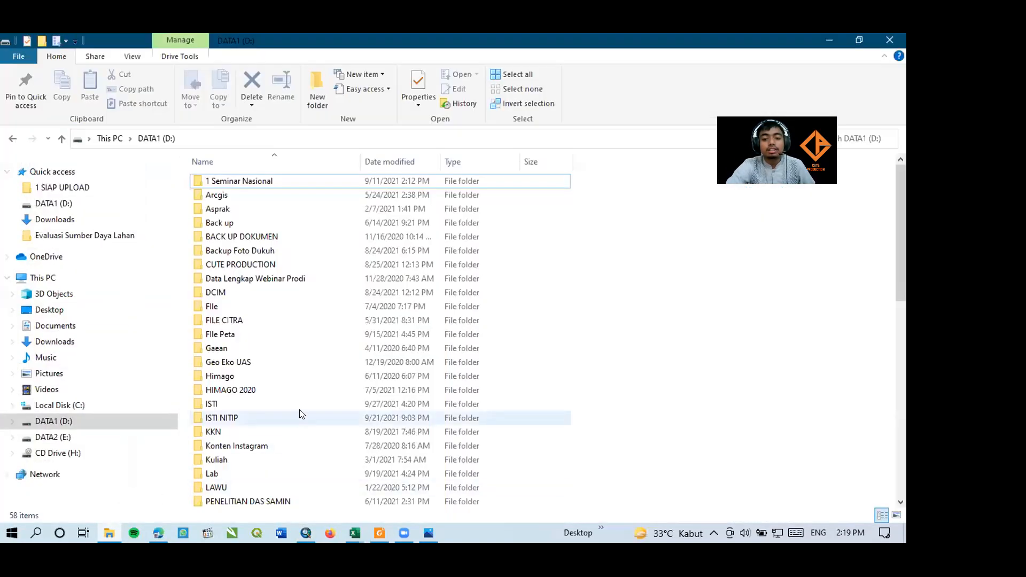
click(428, 532)
scroll(394, 299, up, 2)
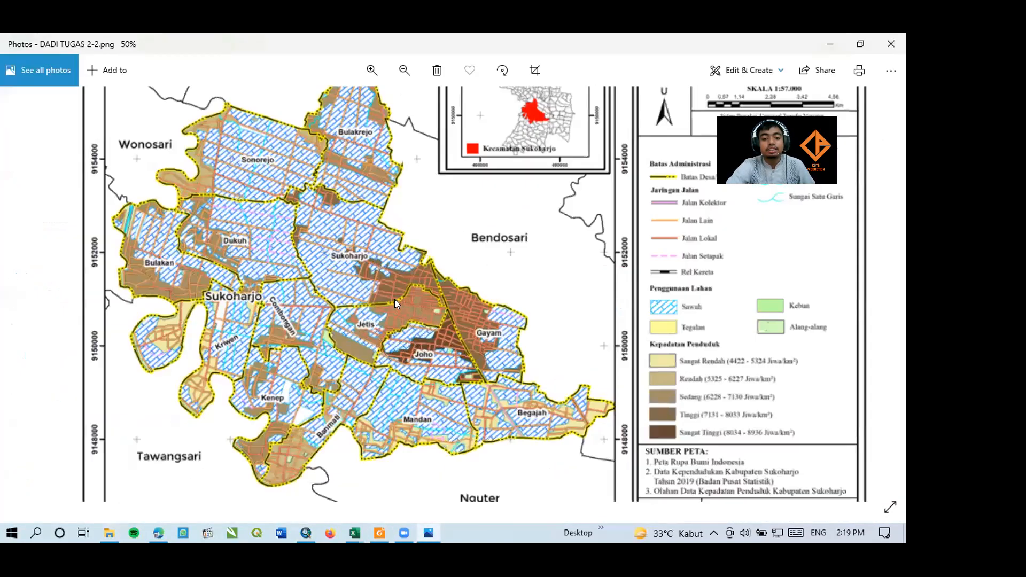
scroll(393, 299, down, 1)
scroll(392, 298, down, 3)
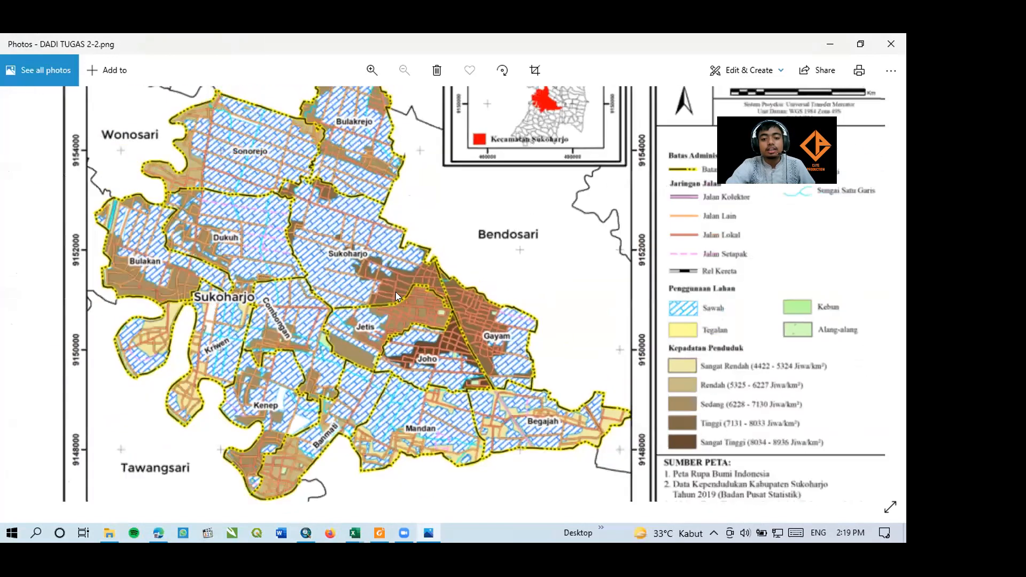
key(alt+Tab)
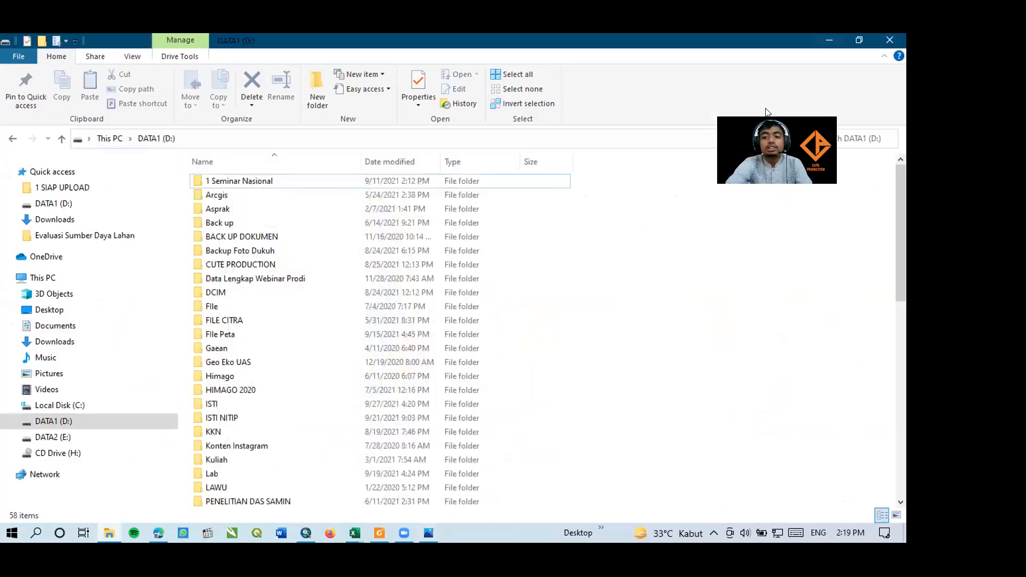
key(alt+Tab)
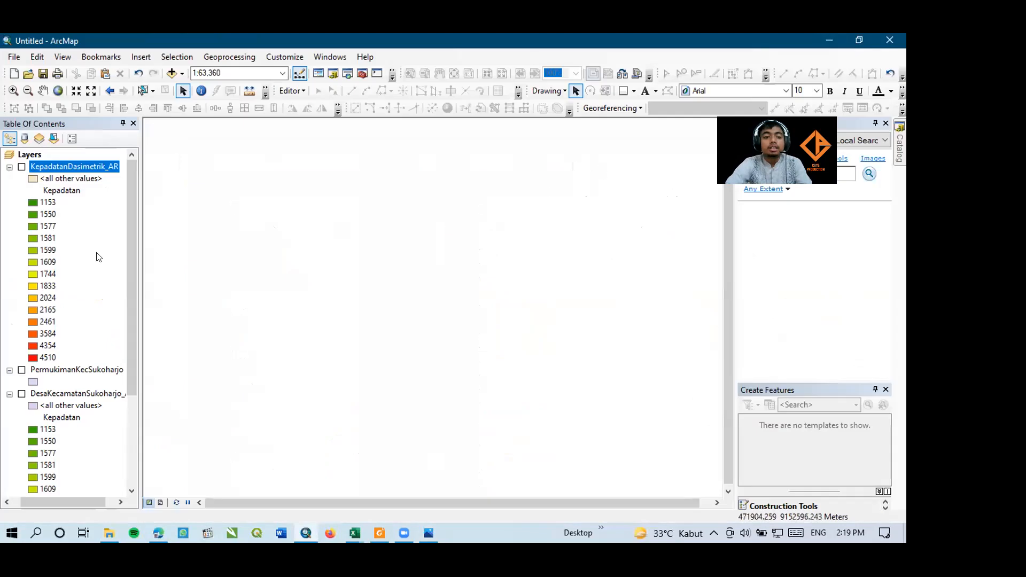
click(22, 167)
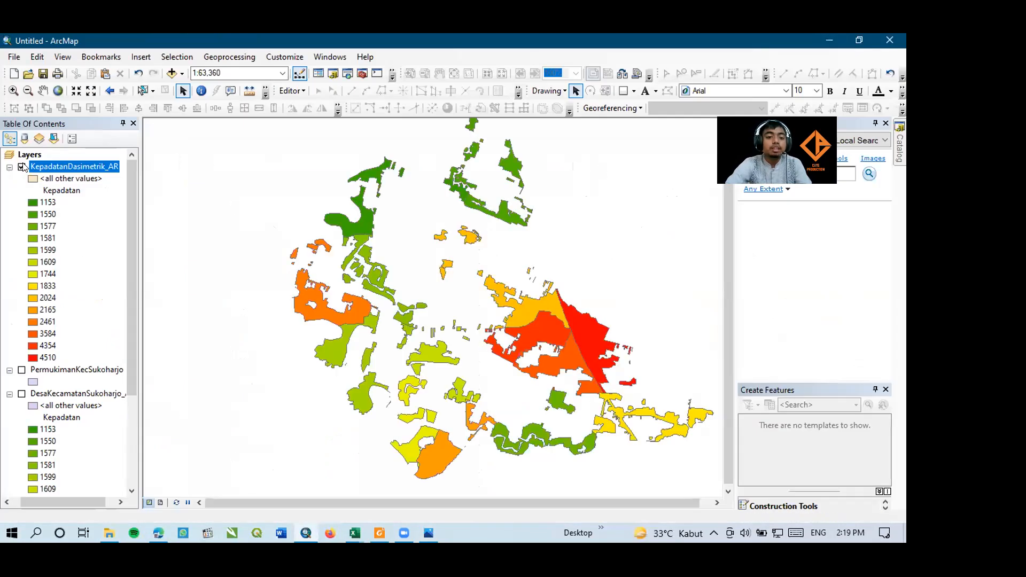
Review the layers in the table of contents, from KepadatanDasimetrik_AR down to PLTanpaPMKKecSukoharjo_AR
click(125, 356)
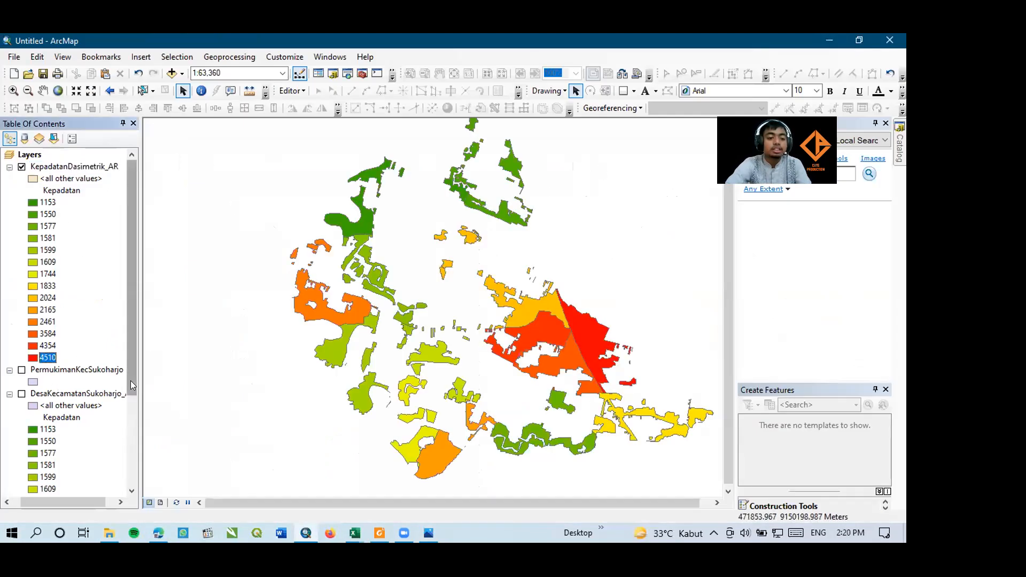
drag(131, 380, 141, 494)
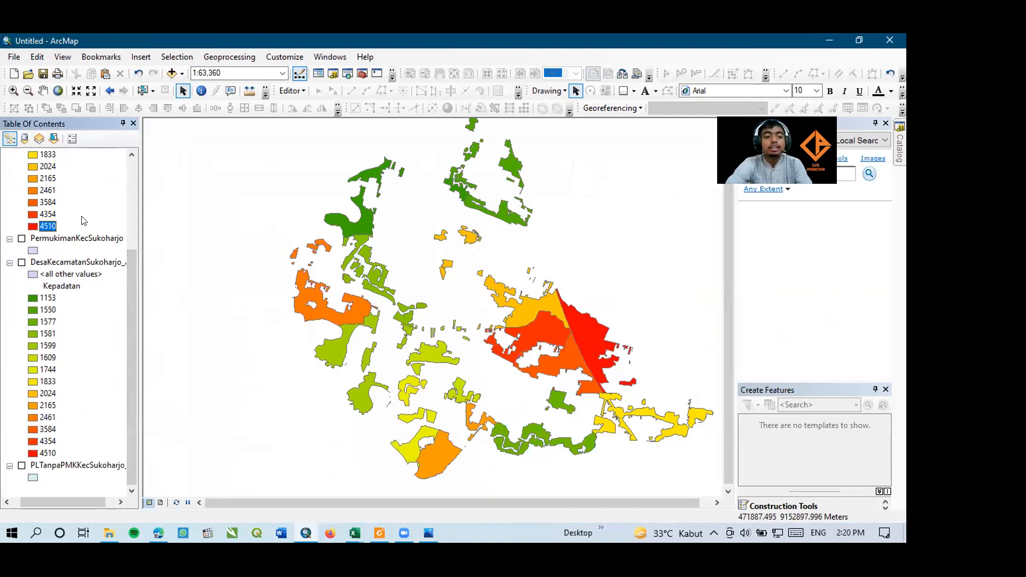
scroll(75, 225, up, 4)
scroll(75, 241, down, 4)
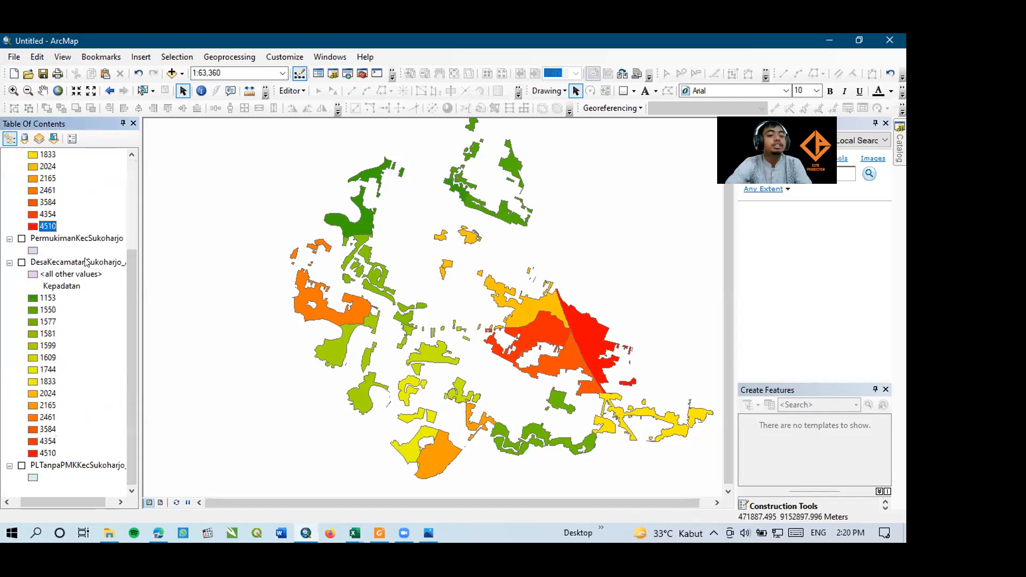
right_click(77, 464)
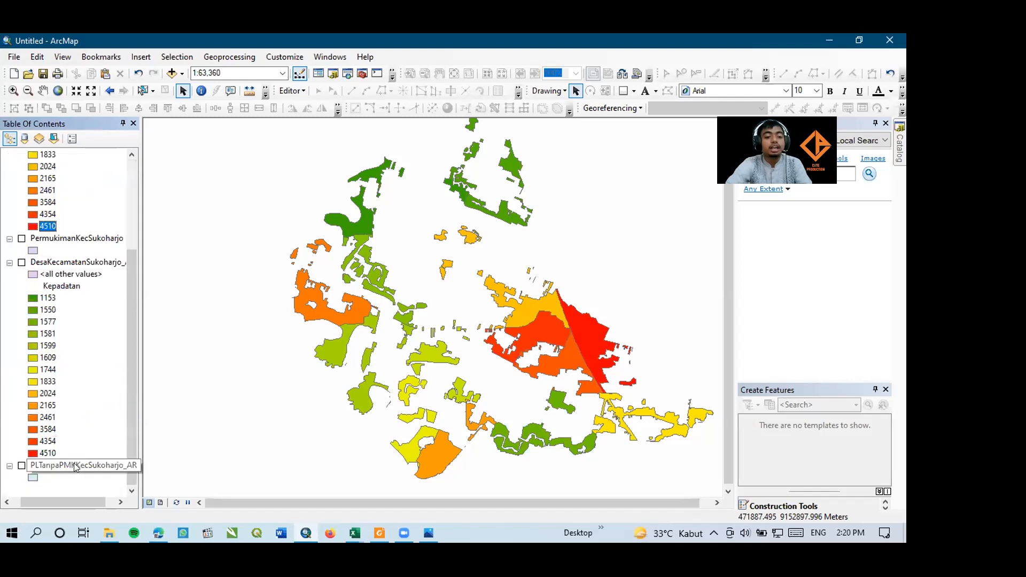
click(57, 239)
click(22, 238)
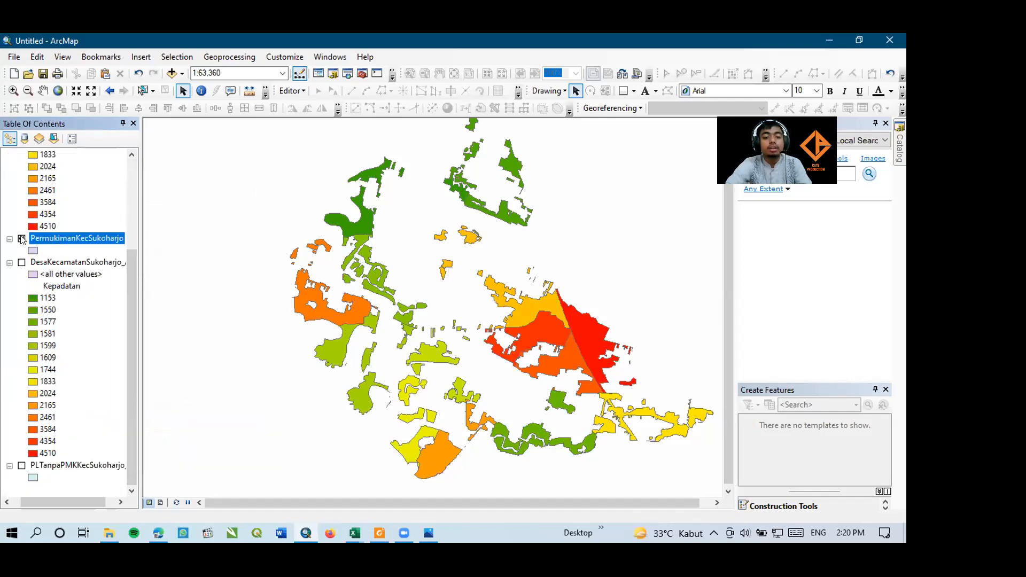
scroll(45, 240, up, 4)
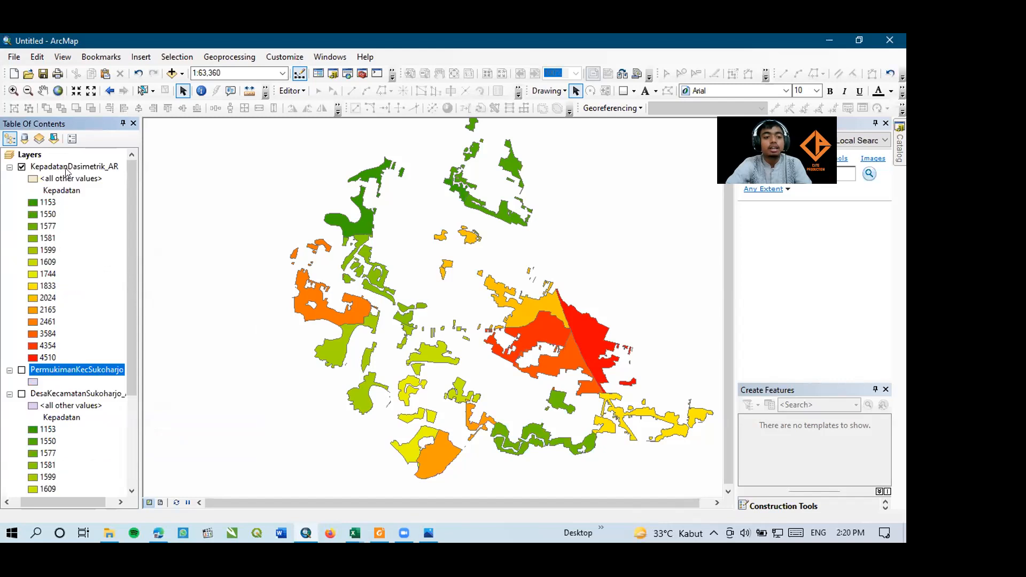
click(67, 168)
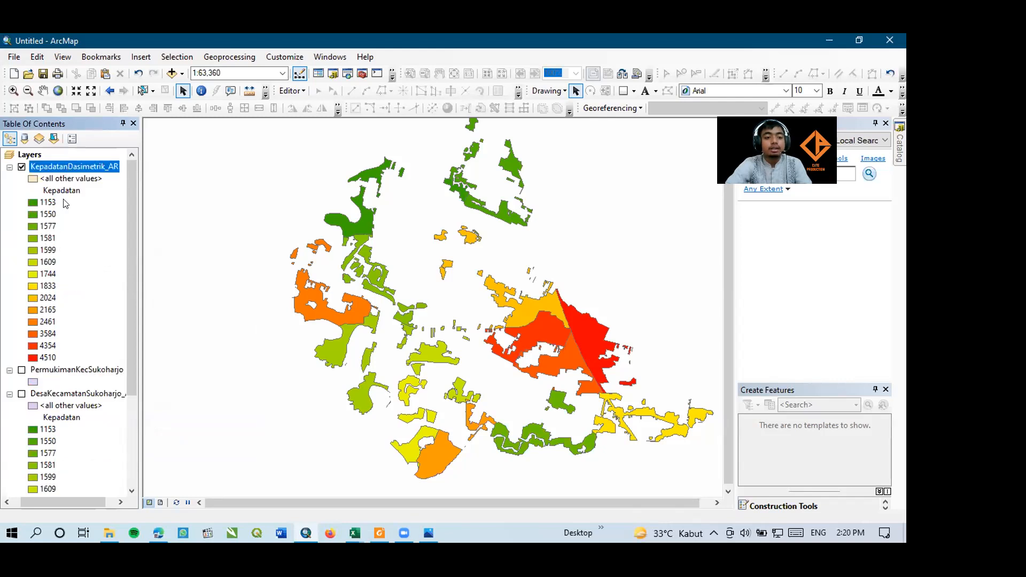
scroll(77, 435, down, 4)
click(70, 464)
scroll(80, 401, up, 4)
click(60, 170)
scroll(88, 394, down, 4)
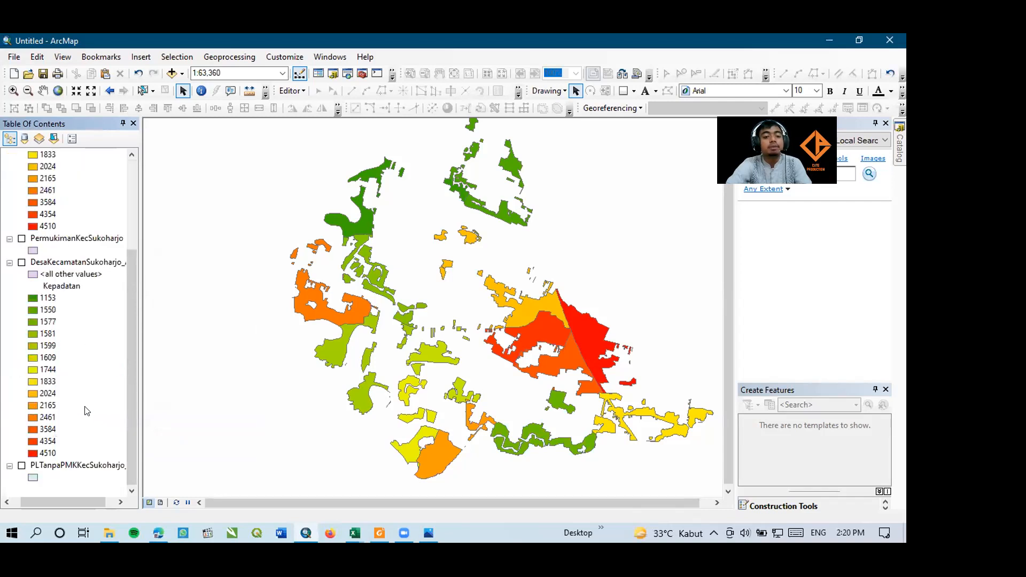
Show PLTanpaPMKKecSukoharjo_AR, hide KepadatanDasimetrik_AR, and briefly overlay PermukimanKecSukoharjo to compare settlement and non-settlement areas
click(22, 466)
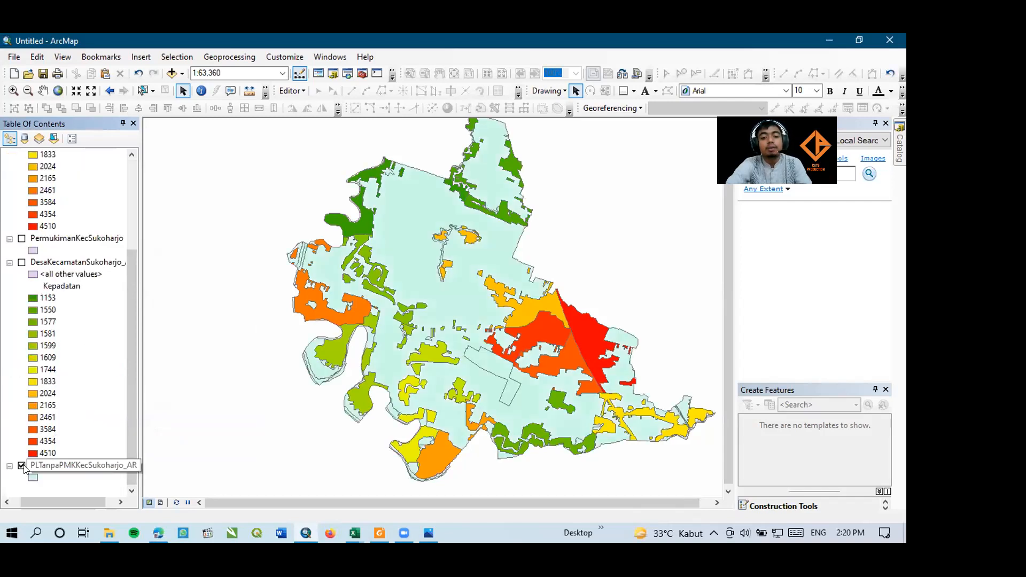
scroll(33, 219, up, 4)
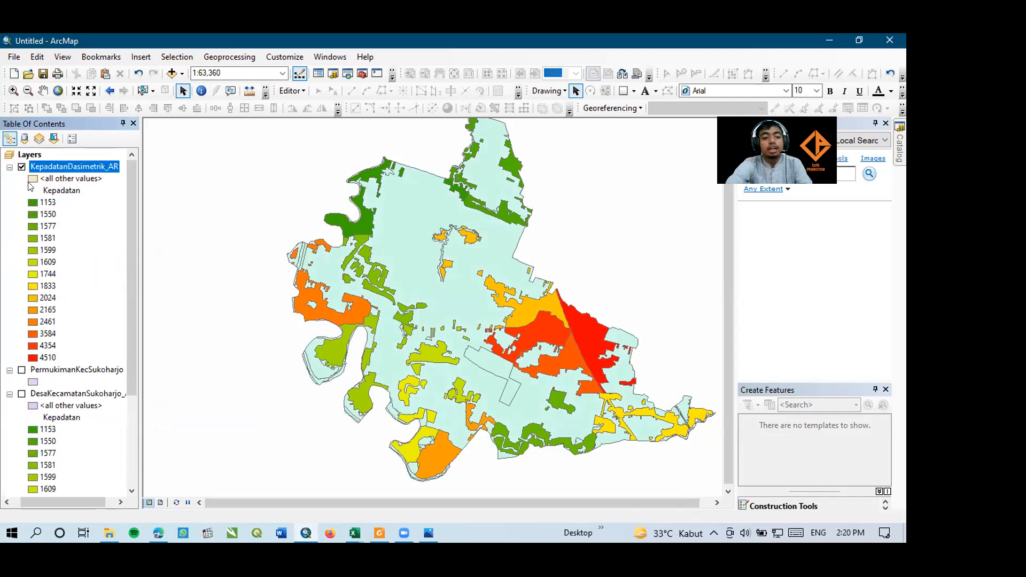
click(21, 167)
scroll(107, 360, down, 4)
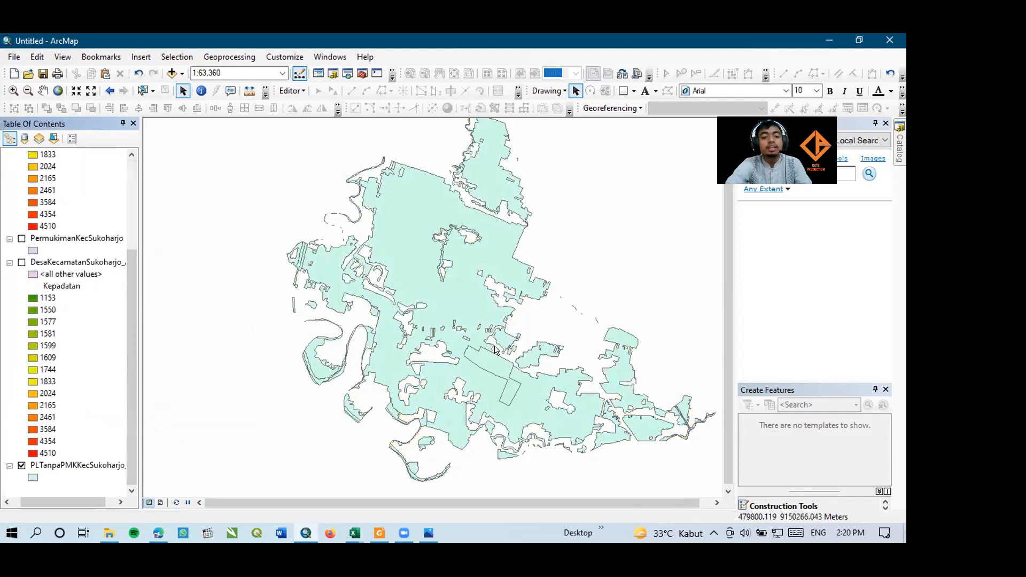
click(21, 239)
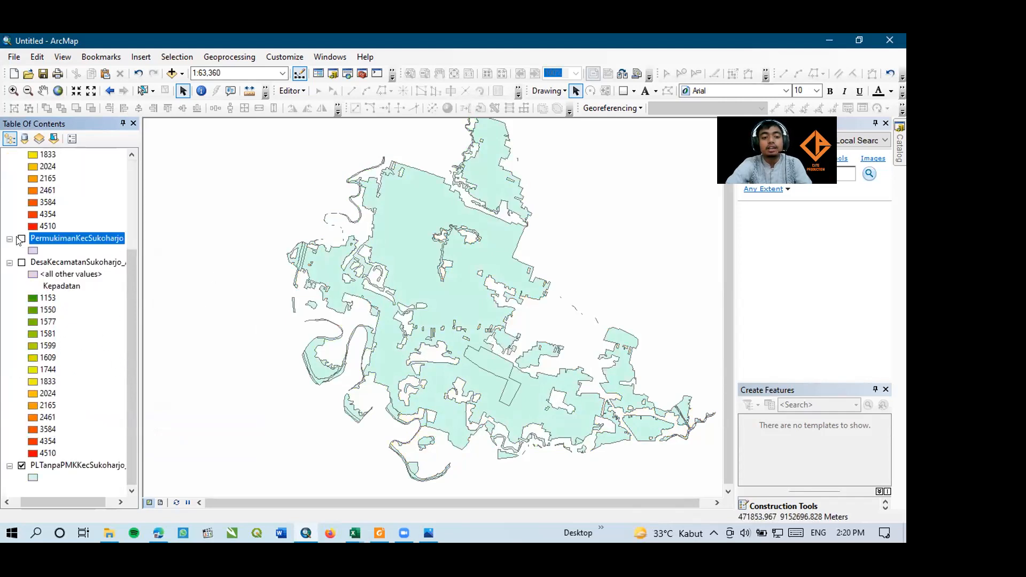
click(21, 239)
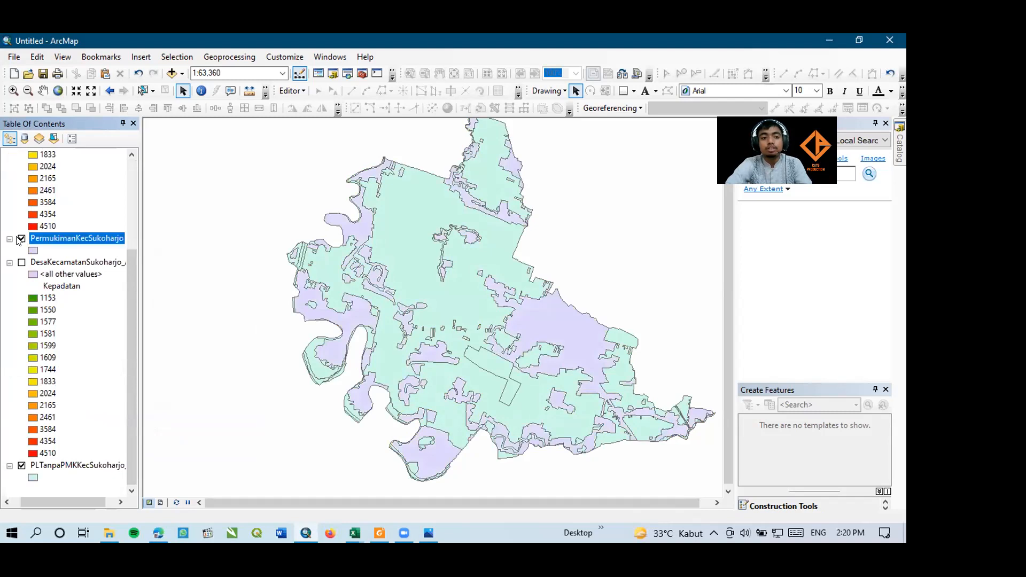
Open the Union tool and add PLTanpaPMKKecSukoharjo_AR and PermukimanKecSukoharjo as input features
click(219, 58)
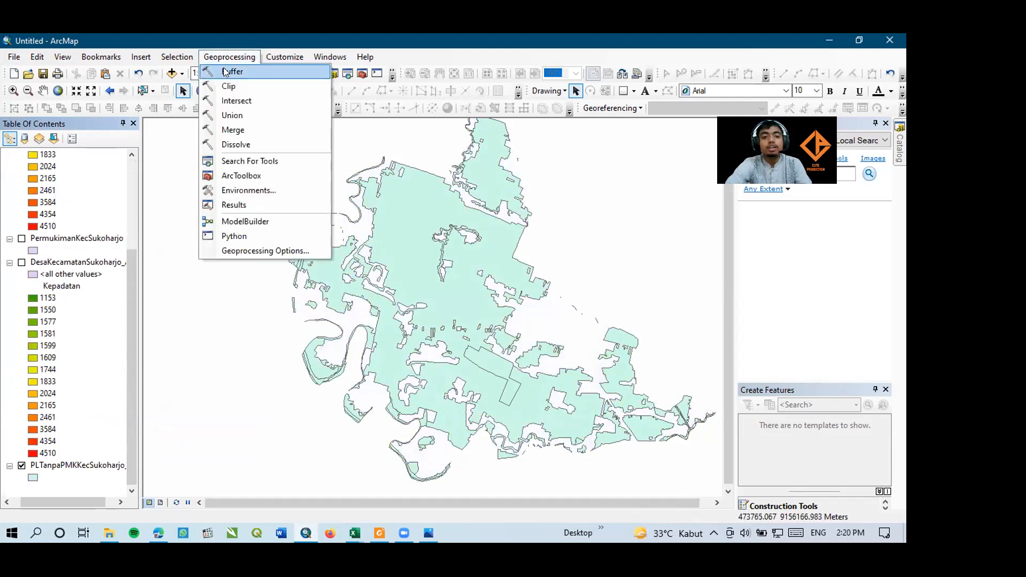
click(231, 116)
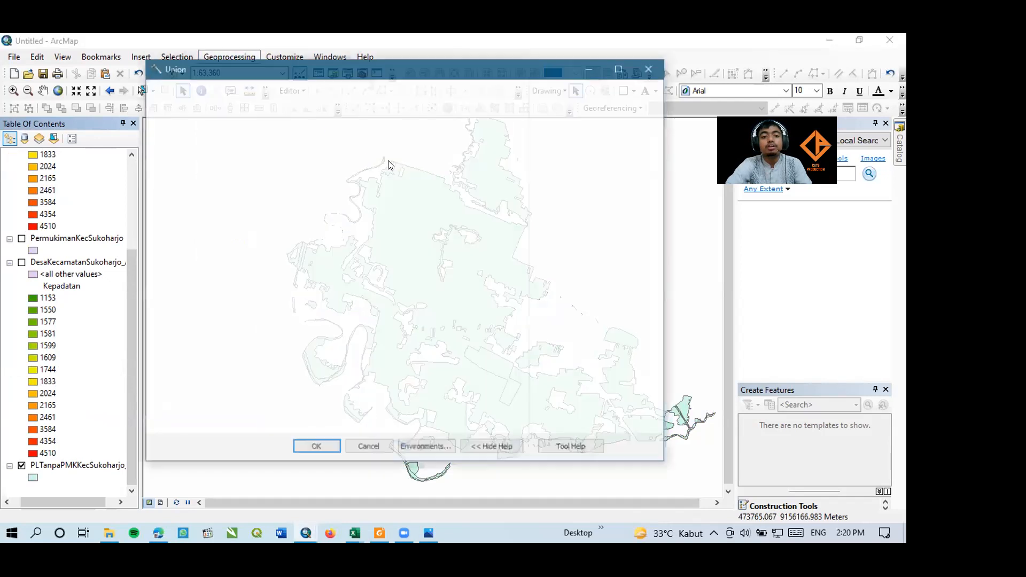
click(481, 105)
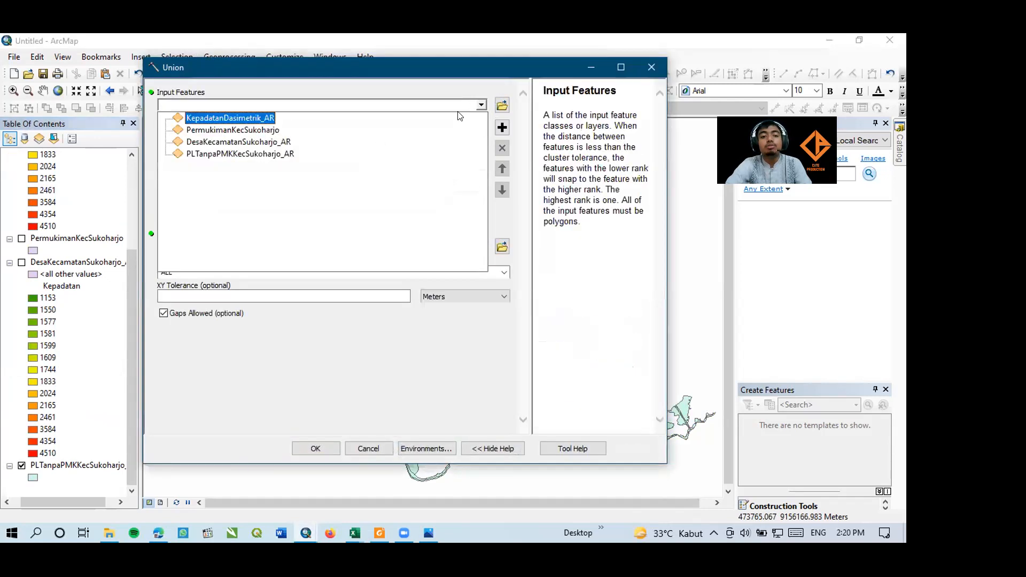
click(270, 154)
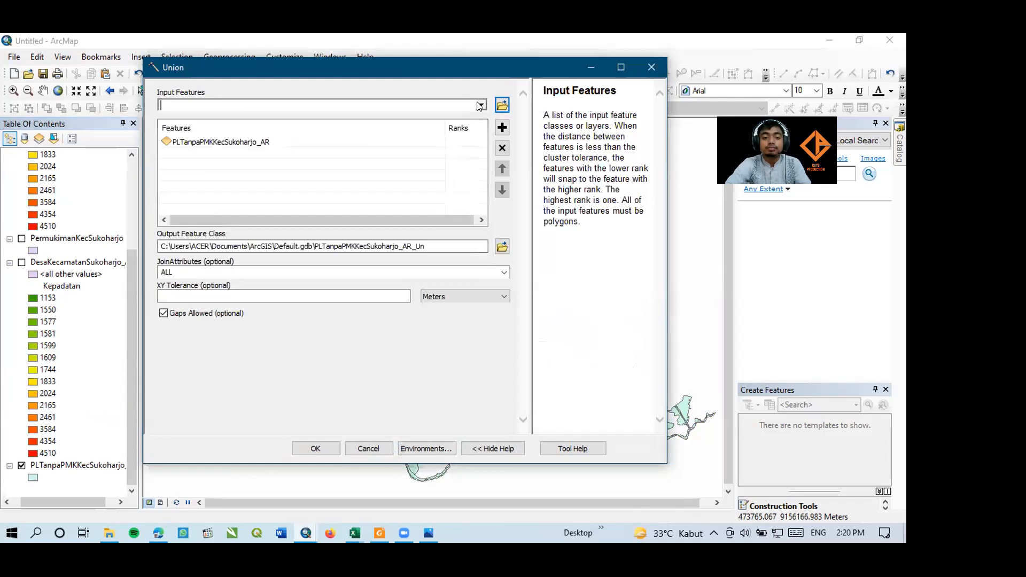
click(480, 105)
click(270, 130)
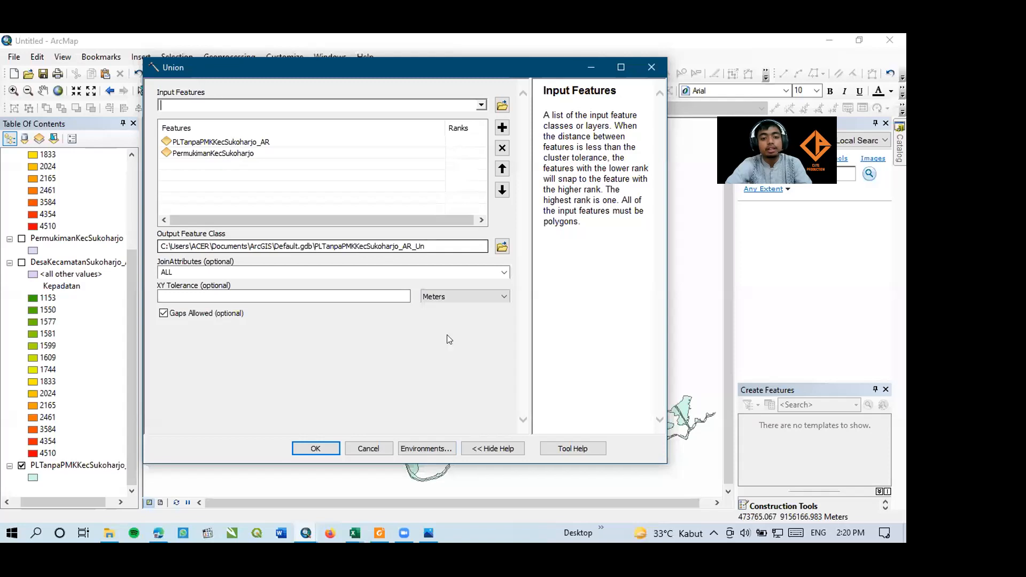
Save the union output as LanduseKecSUkoharjo in the SHP folder and run the tool
click(503, 247)
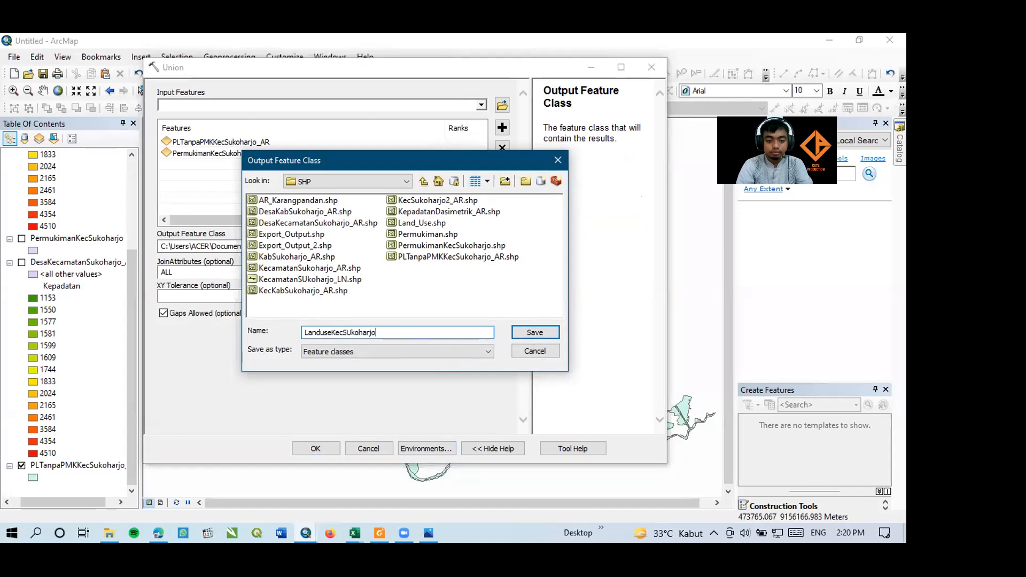
click(534, 333)
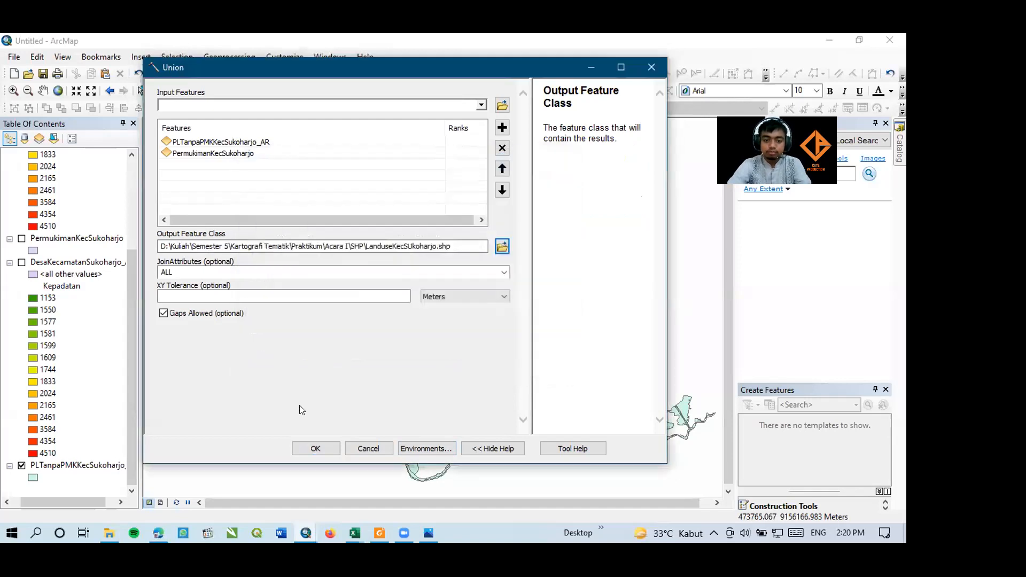
click(316, 448)
Inspect the LanduseKecSUkoharjo union against PLTanpaPMKKecSukoharjo_AR by switching their visibility, leaving only PLTanpaPMKKecSukoharjo_AR drawn
scroll(256, 406, up, 2)
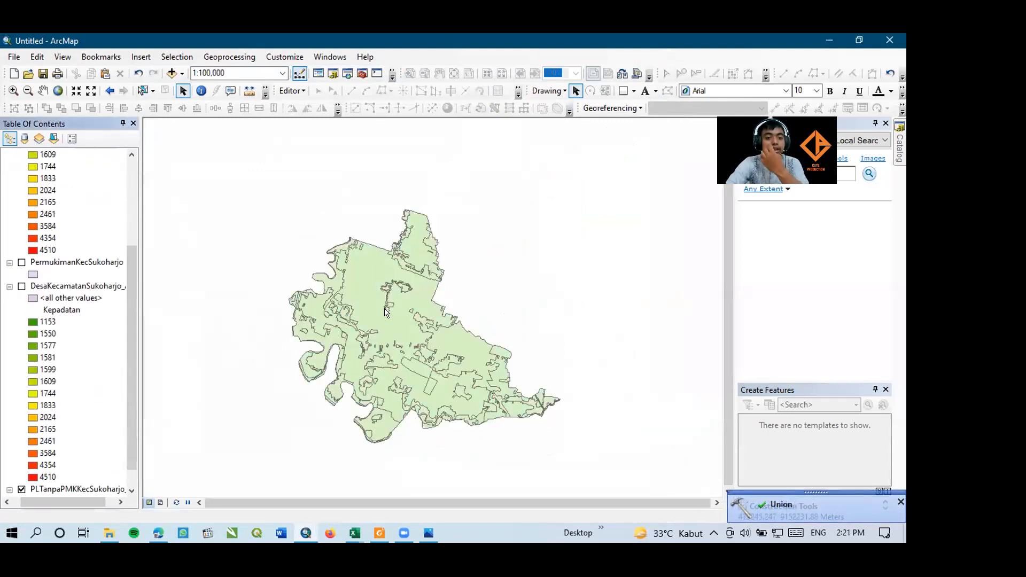
scroll(324, 387, down, 1)
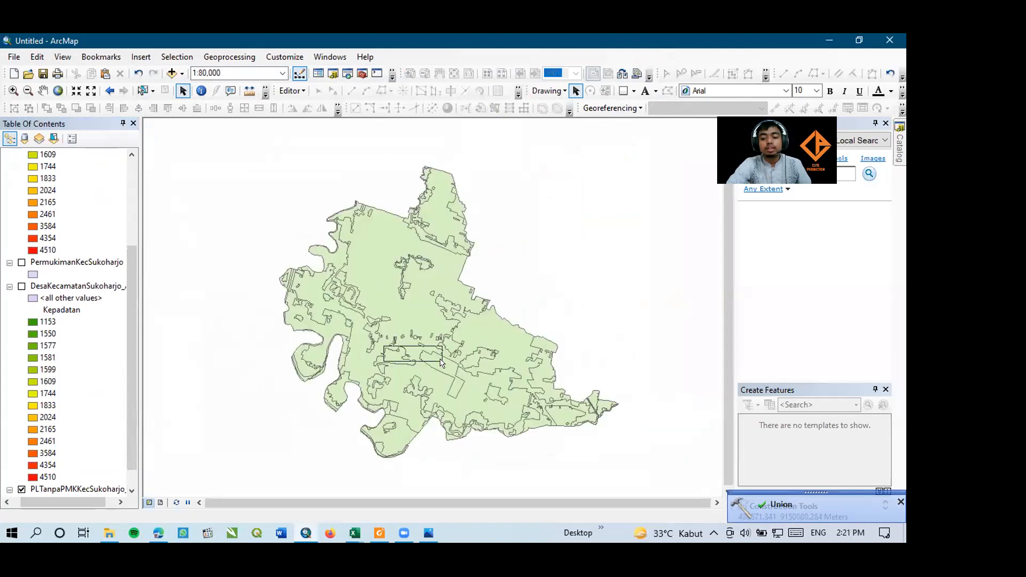
scroll(45, 249, up, 4)
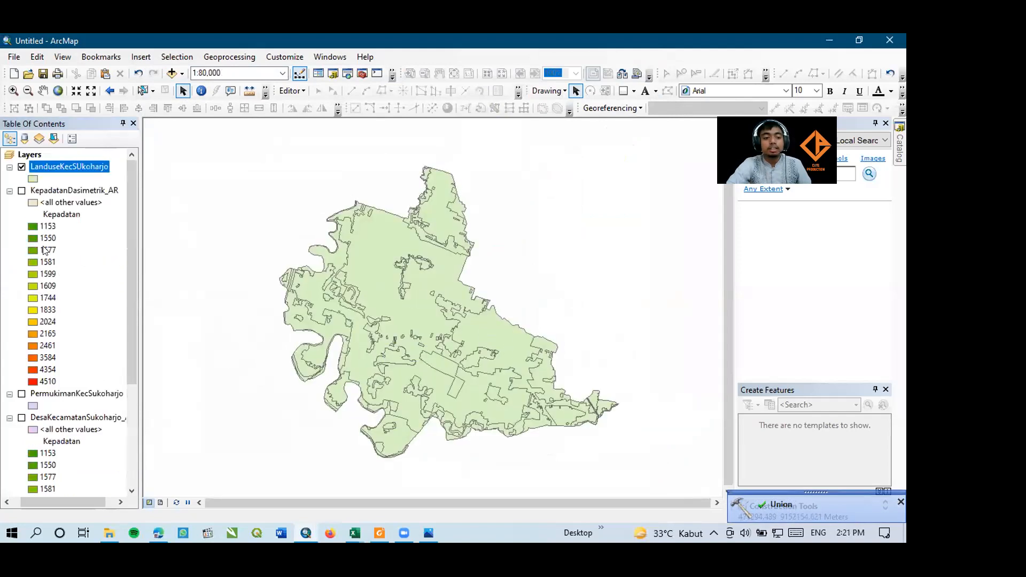
click(23, 166)
click(22, 166)
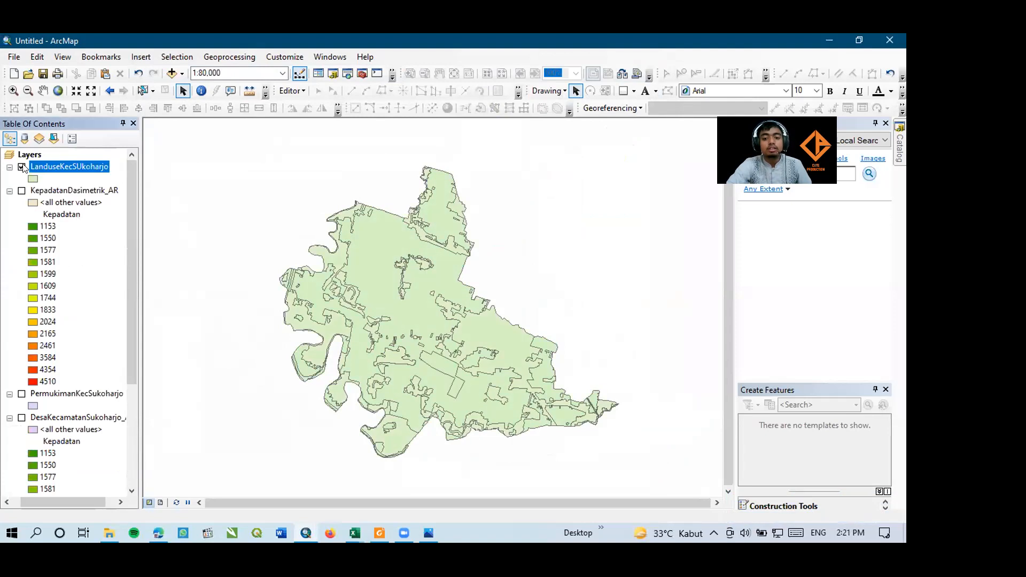
click(23, 167)
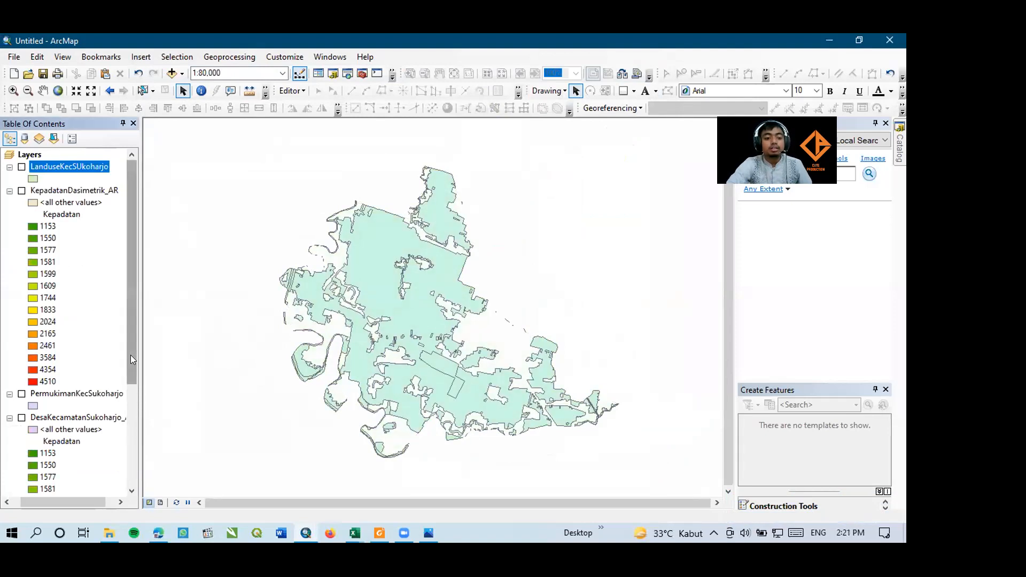
scroll(132, 363, down, 5)
click(22, 466)
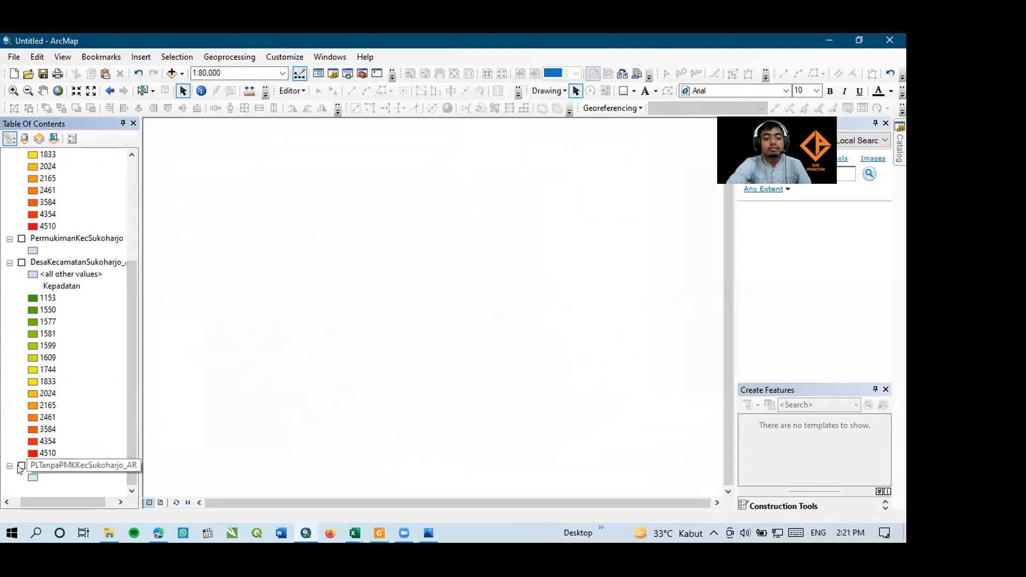
click(22, 466)
Set the PLTanpaPMKKecSukoharjo_AR symbology to unique values of the keterangan field and add all its values
click(78, 465)
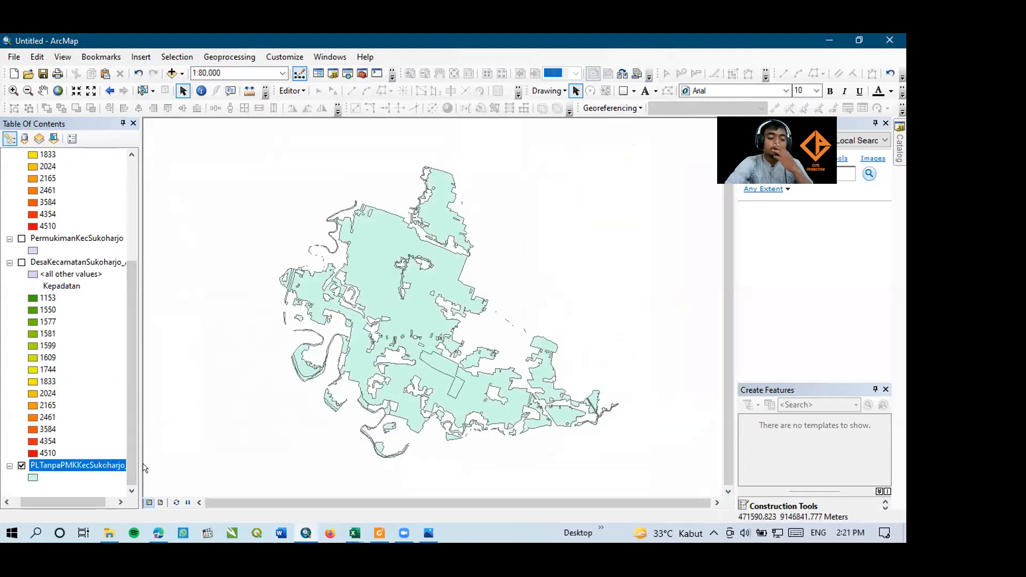
right_click(78, 463)
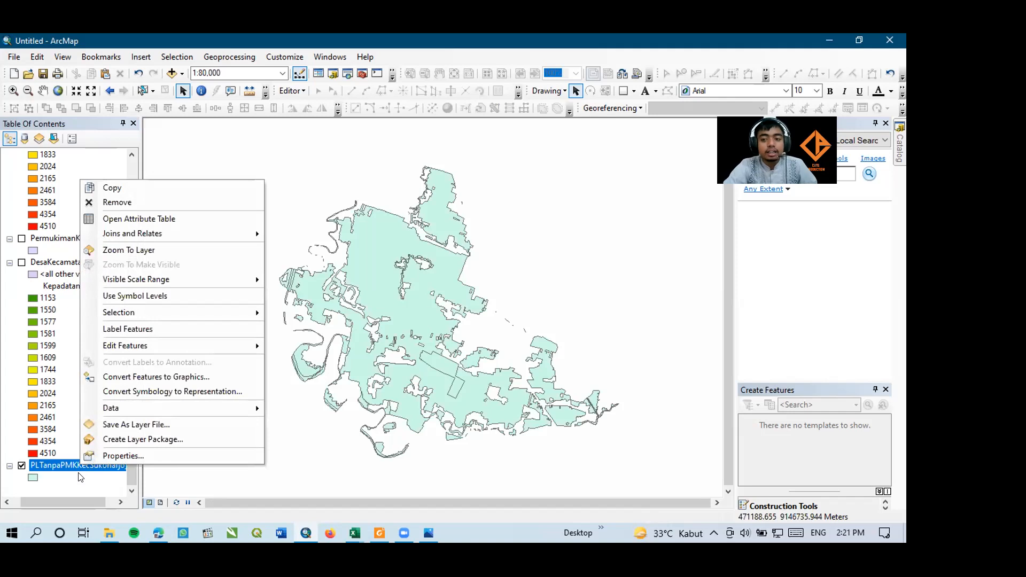
click(122, 456)
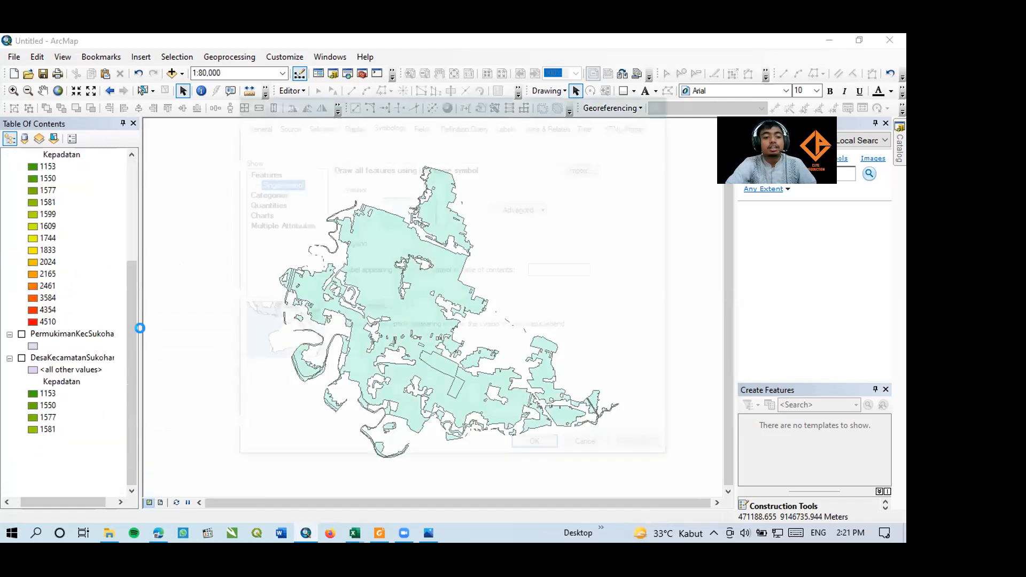
click(266, 194)
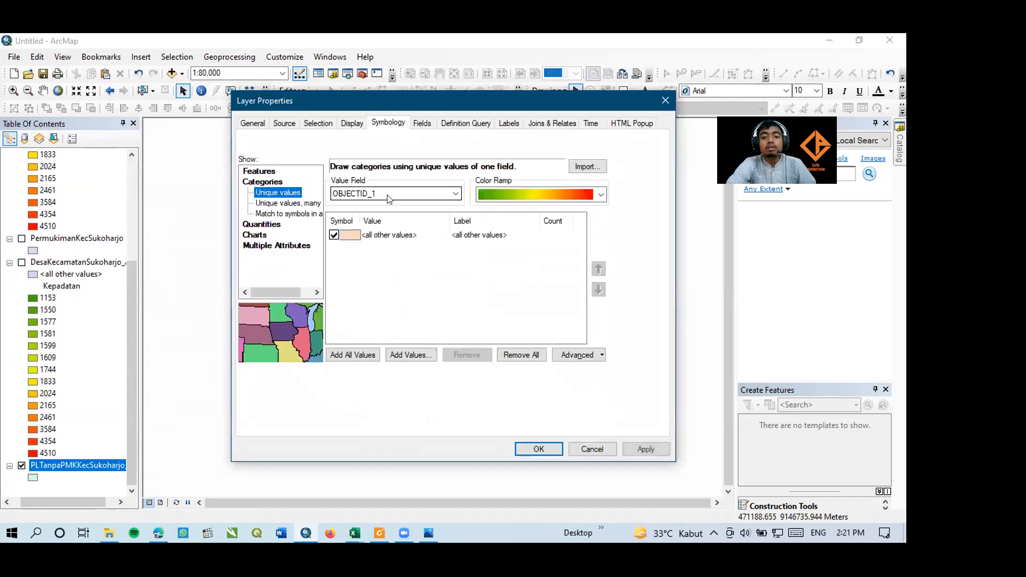
click(389, 196)
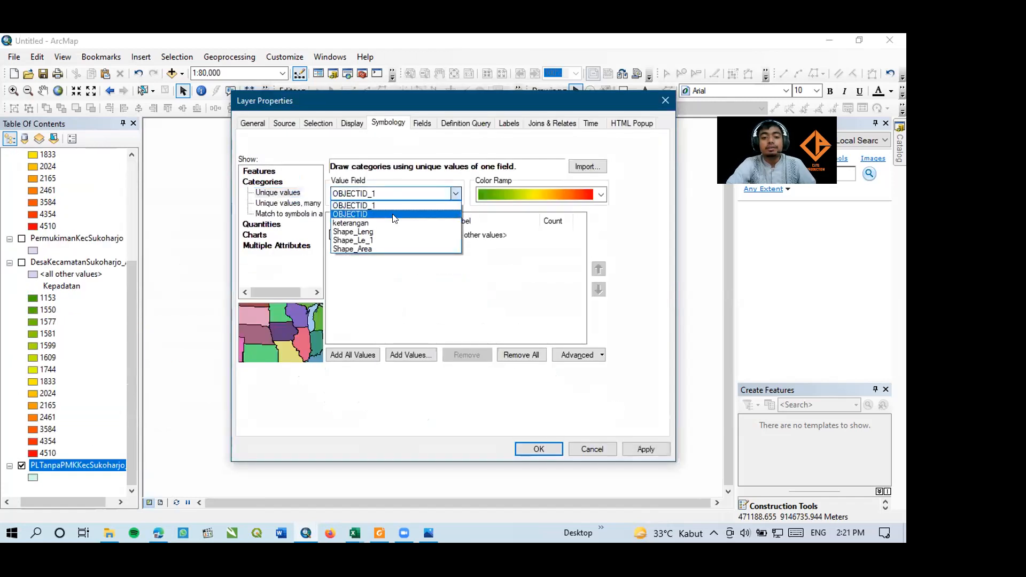
click(366, 224)
click(353, 355)
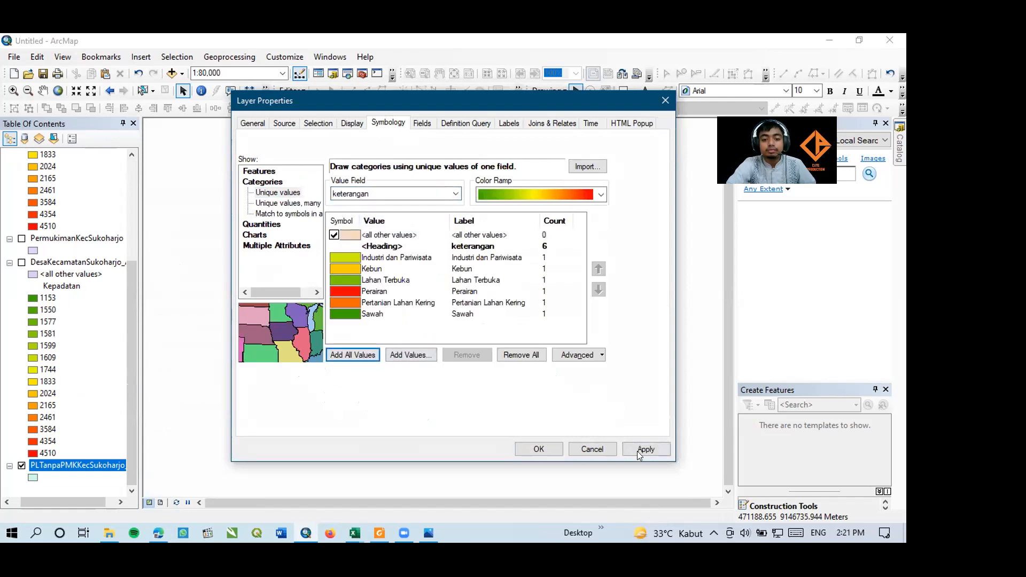
Color the keterangan categories with the orange and brown color ramp and apply the symbology to the layer
click(526, 197)
click(526, 212)
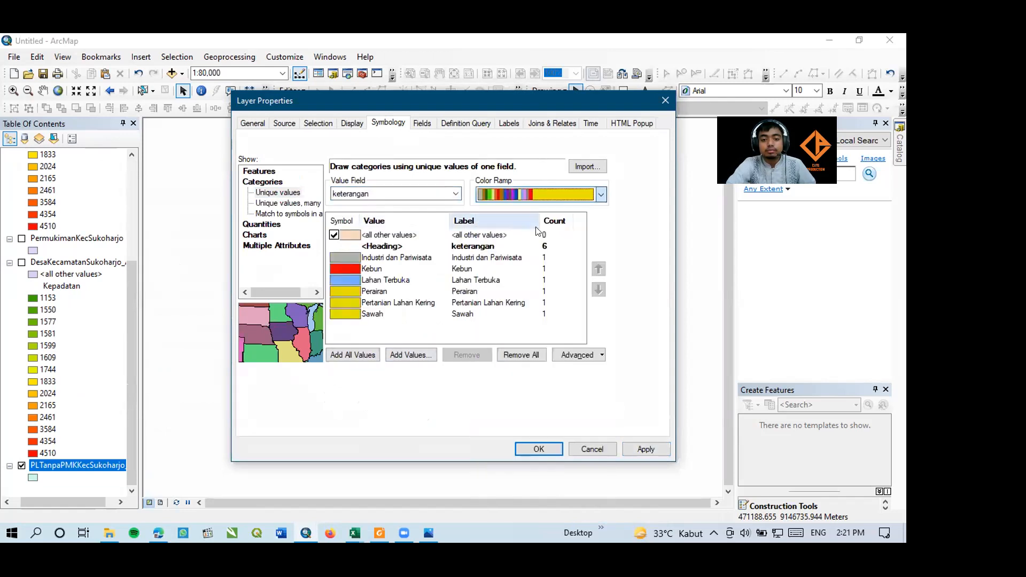
click(516, 199)
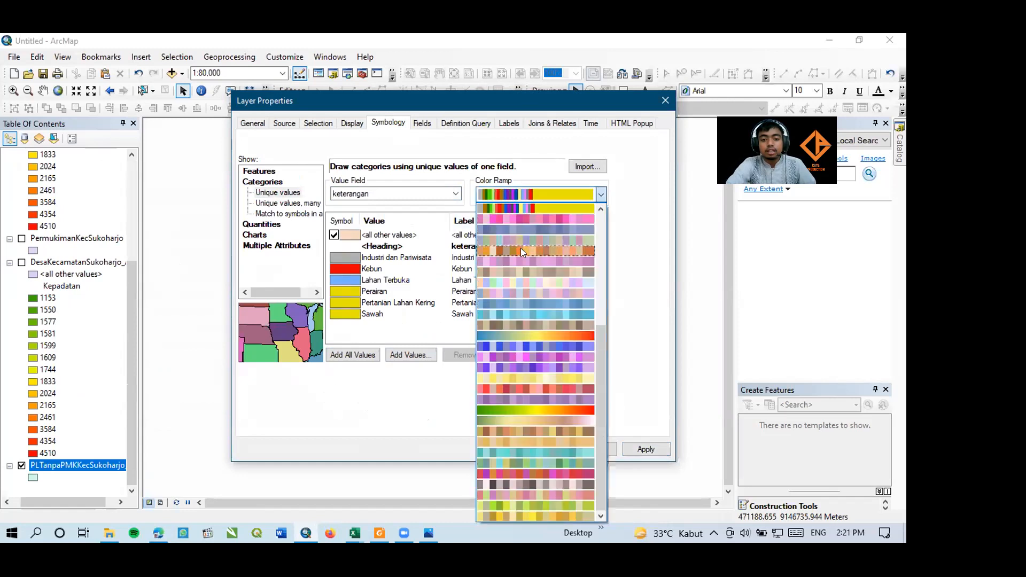
click(520, 248)
click(538, 449)
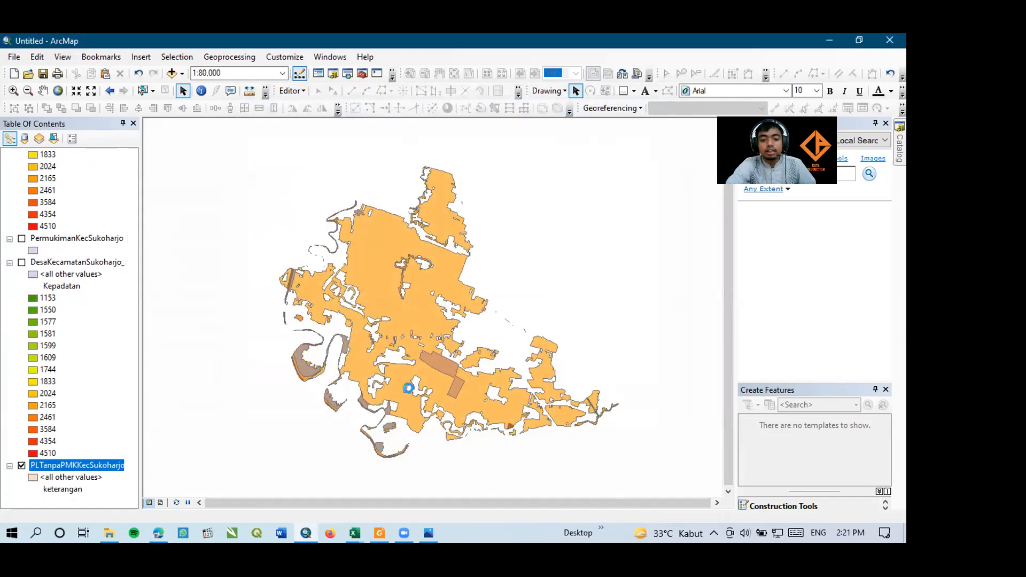
Apply the LTT Sawah symbol to the Sawah category of PLTanpaPMKKecSukoharjo_AR
scroll(47, 445, down, 2)
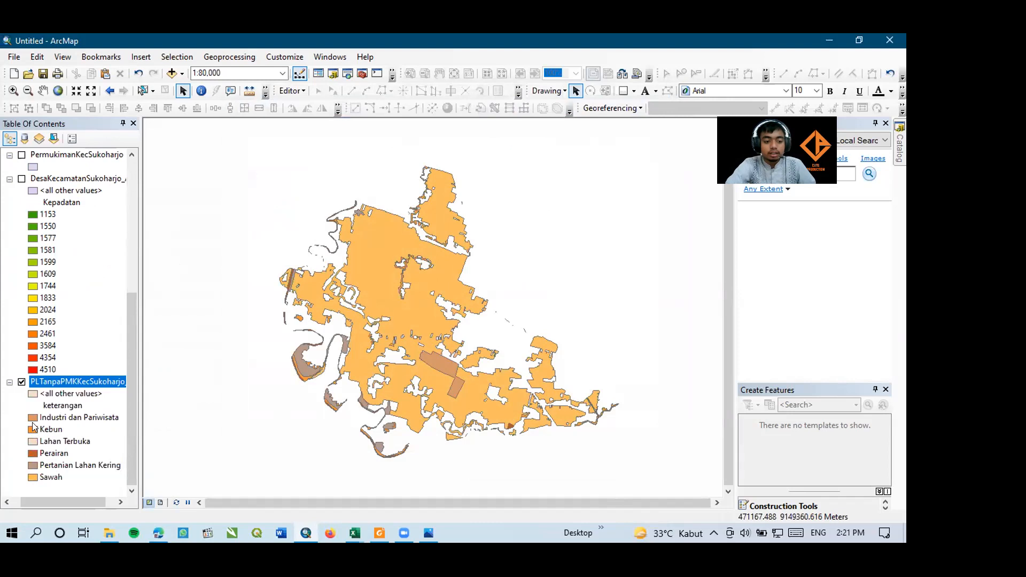
double_click(32, 478)
drag(494, 193, 493, 406)
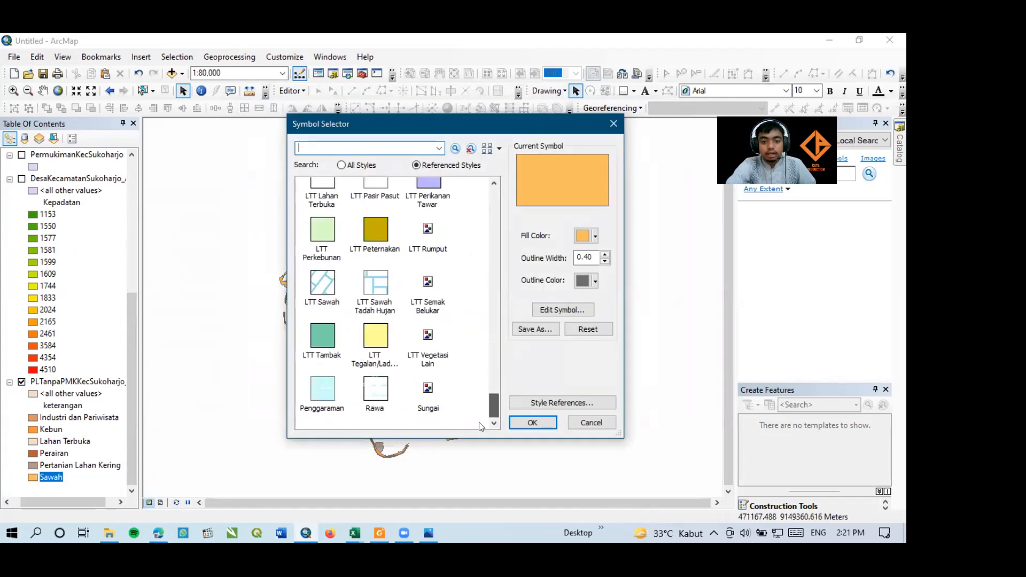
click(322, 283)
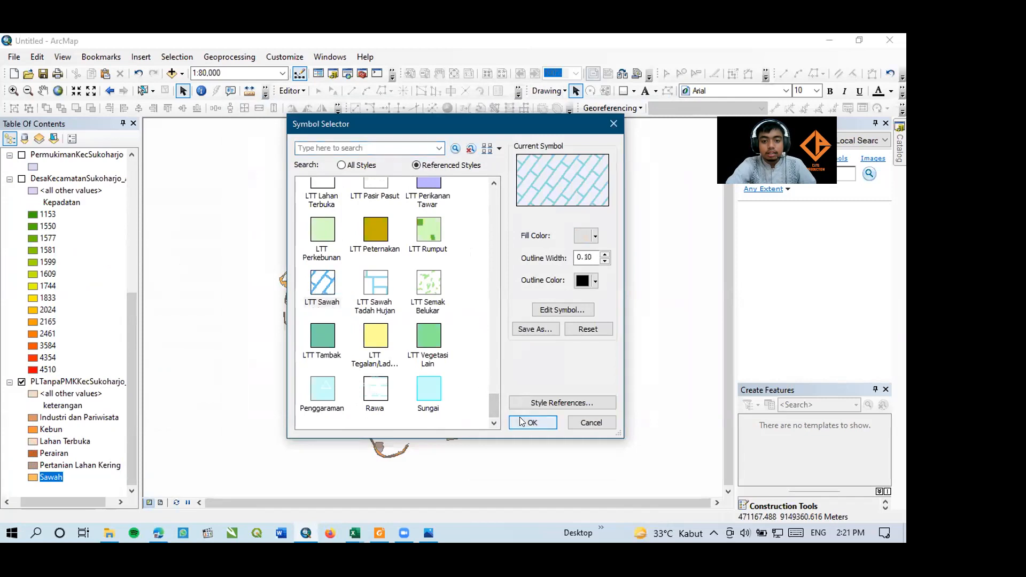
click(533, 422)
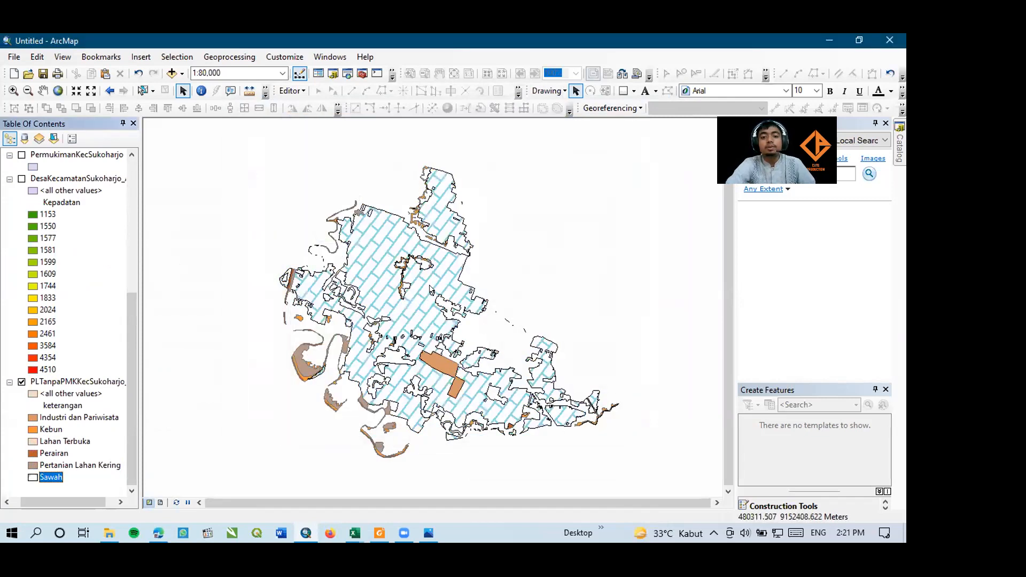
Consult the reference map DADI TUGAS 2-2.png in Photos, and in ArcMap search all styles for geology 24k and choose 627 Limestone for Sawah
click(428, 533)
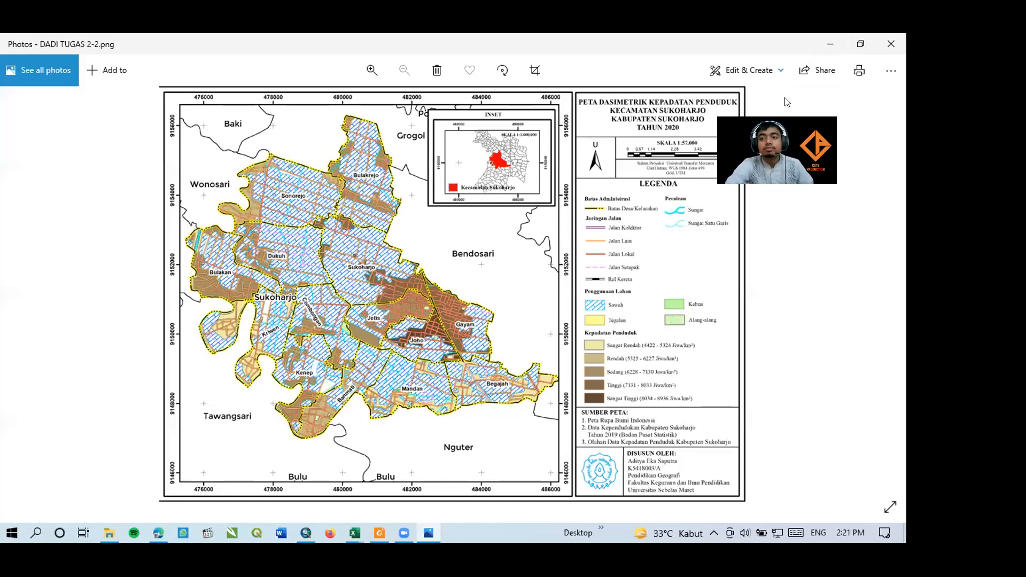
key(alt+Tab)
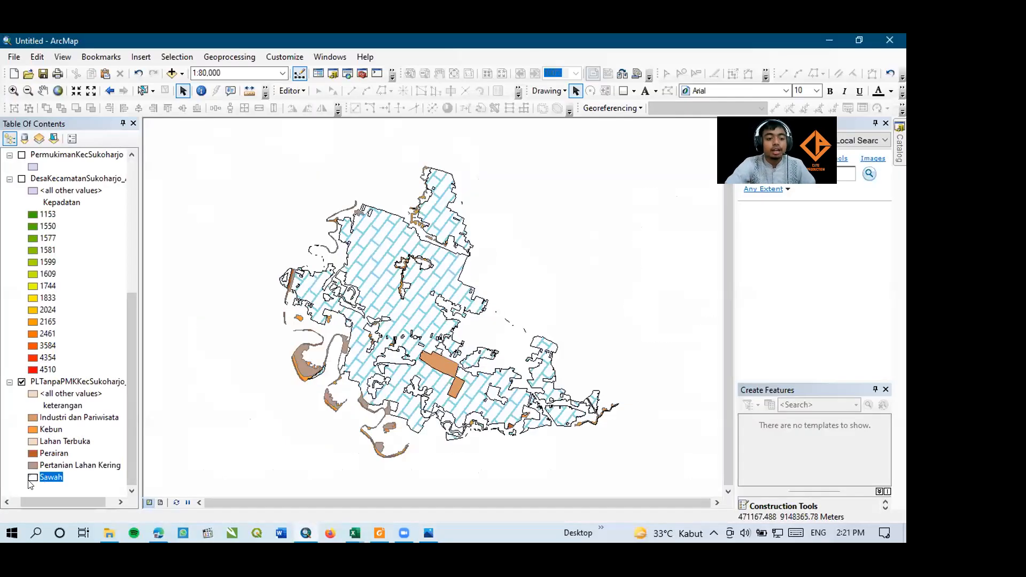
click(31, 479)
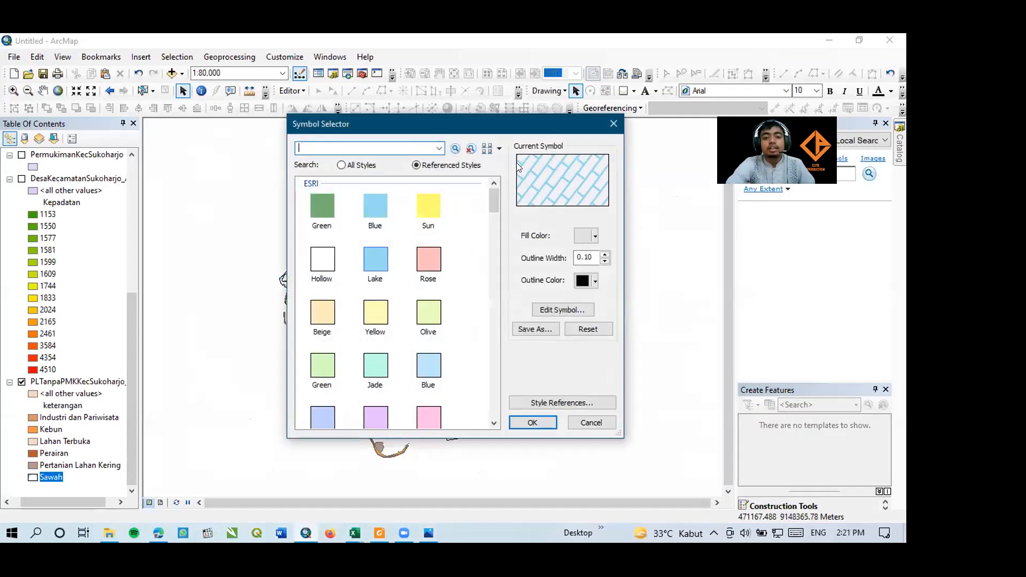
click(488, 147)
click(380, 147)
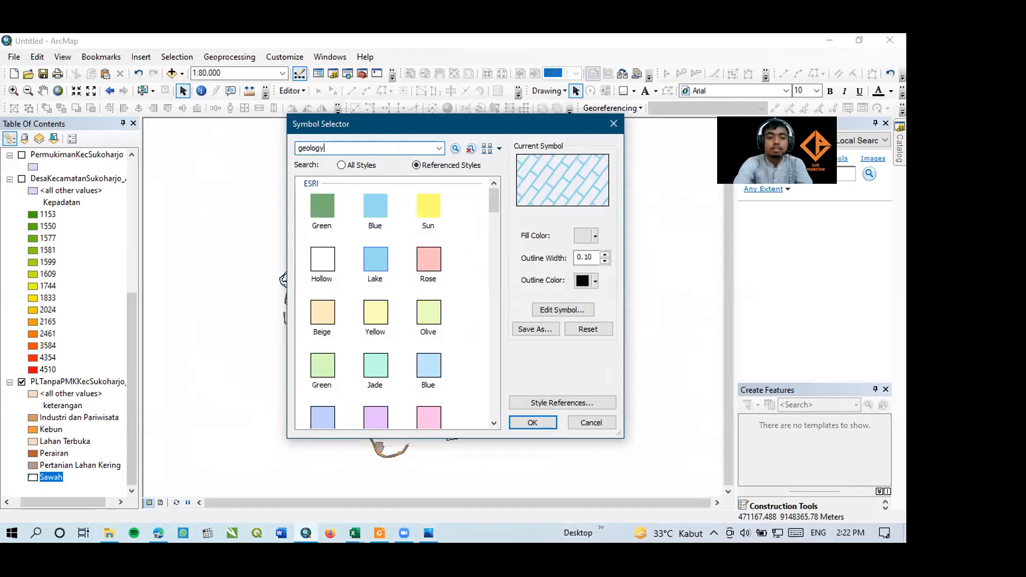
key(Return)
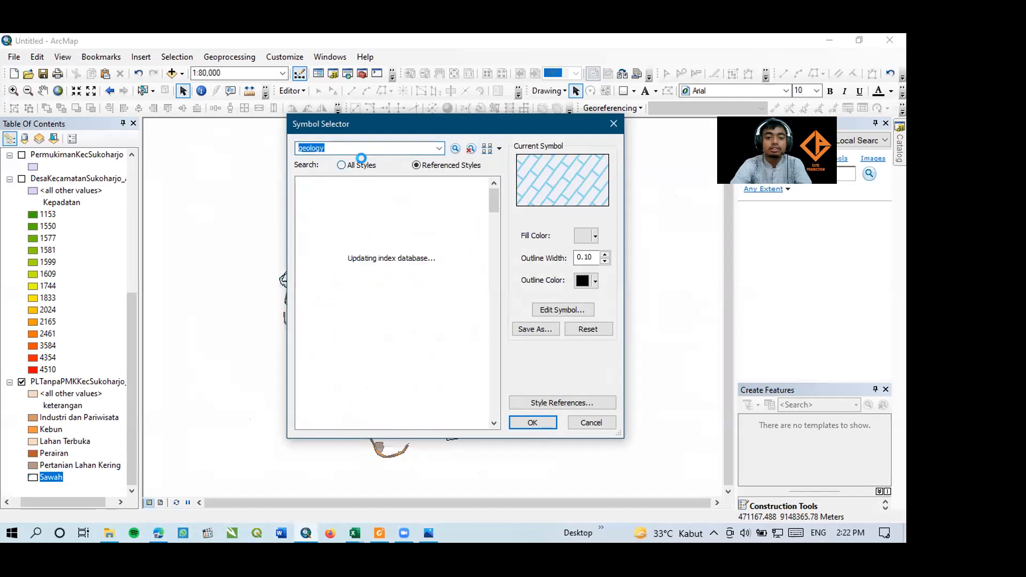
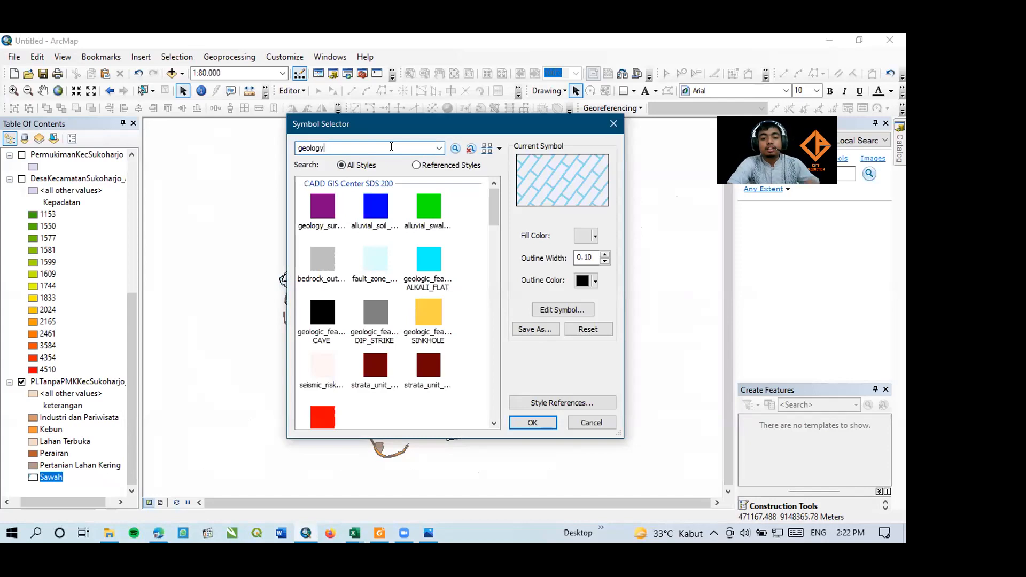
text(24k)
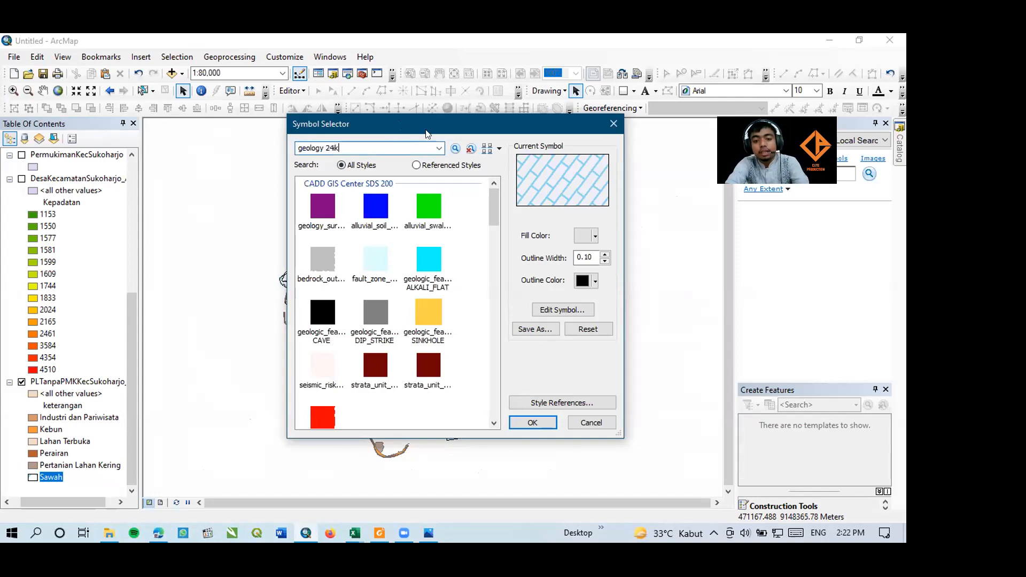
key(BackSpace)
text(k)
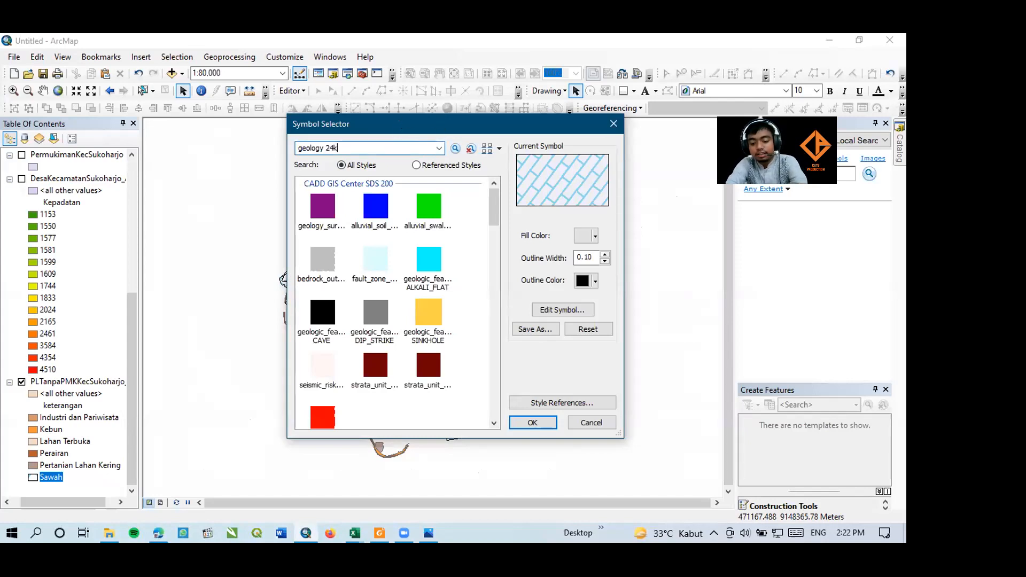
key(Return)
drag(491, 213, 487, 279)
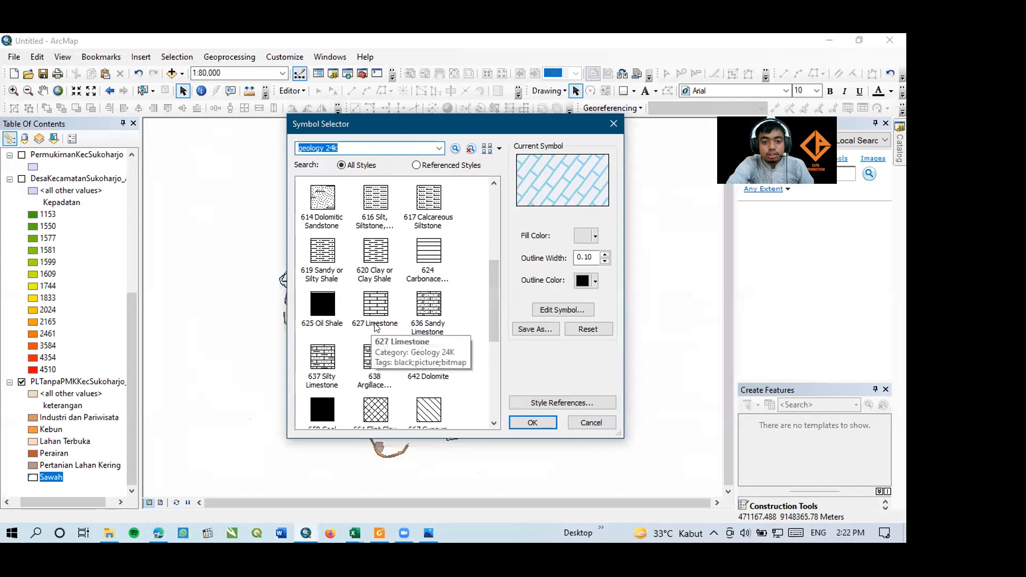
click(376, 325)
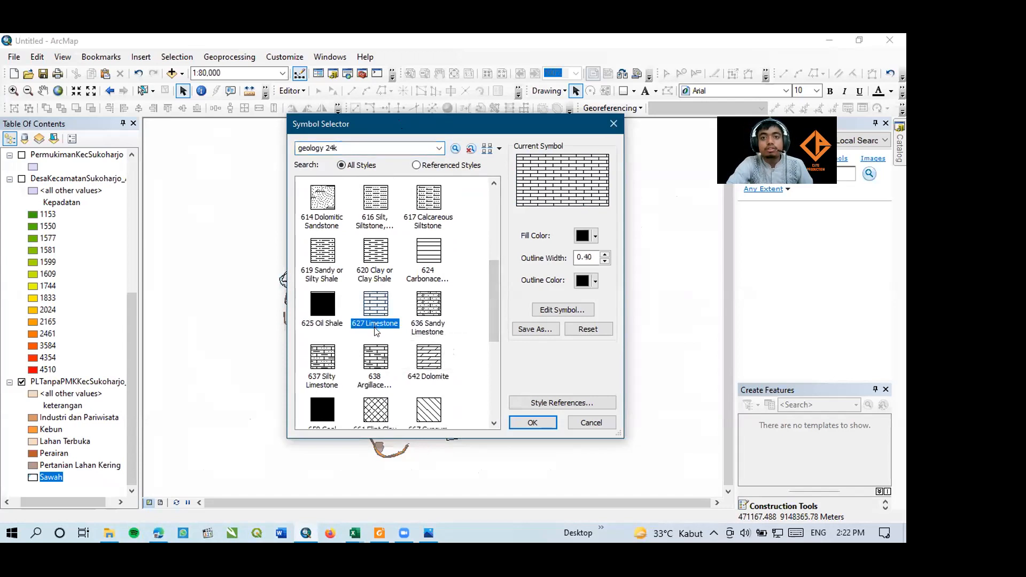
Color the Sawah limestone pattern purple and set its outline to no color
click(587, 236)
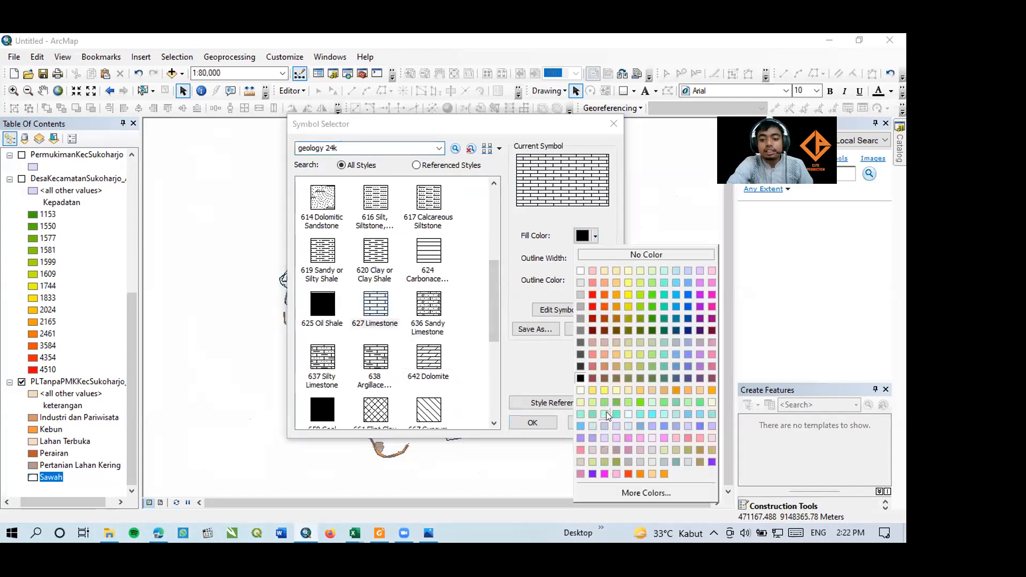
click(712, 462)
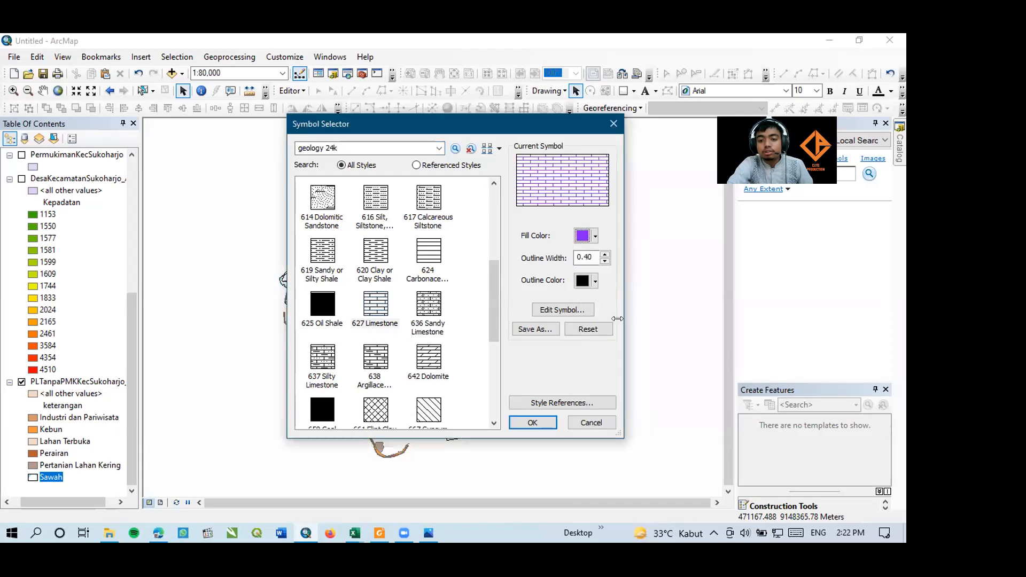
click(591, 284)
click(706, 249)
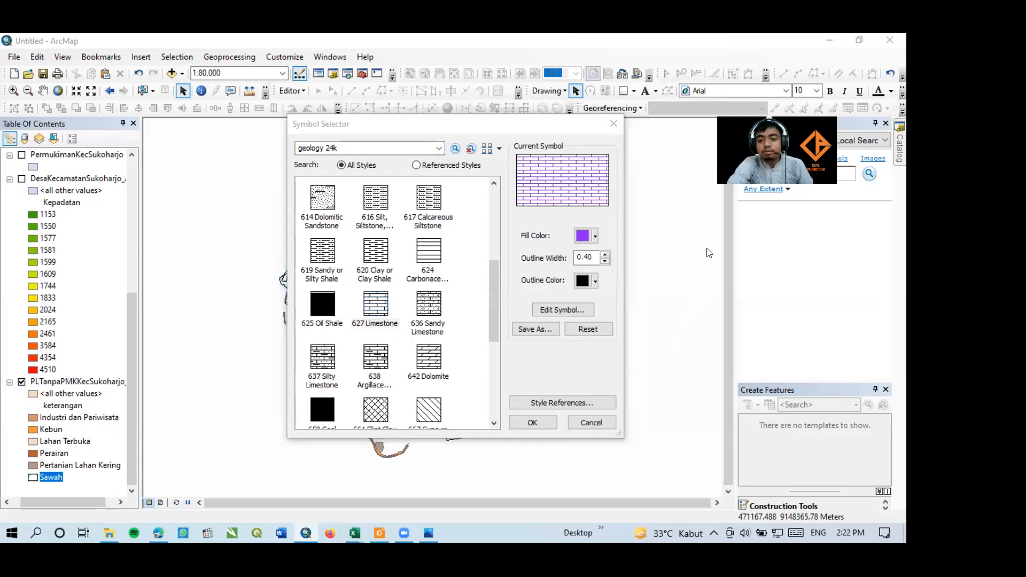
Rotate the Sawah picture fill to an angle of 40 and apply the symbol to the map
click(561, 310)
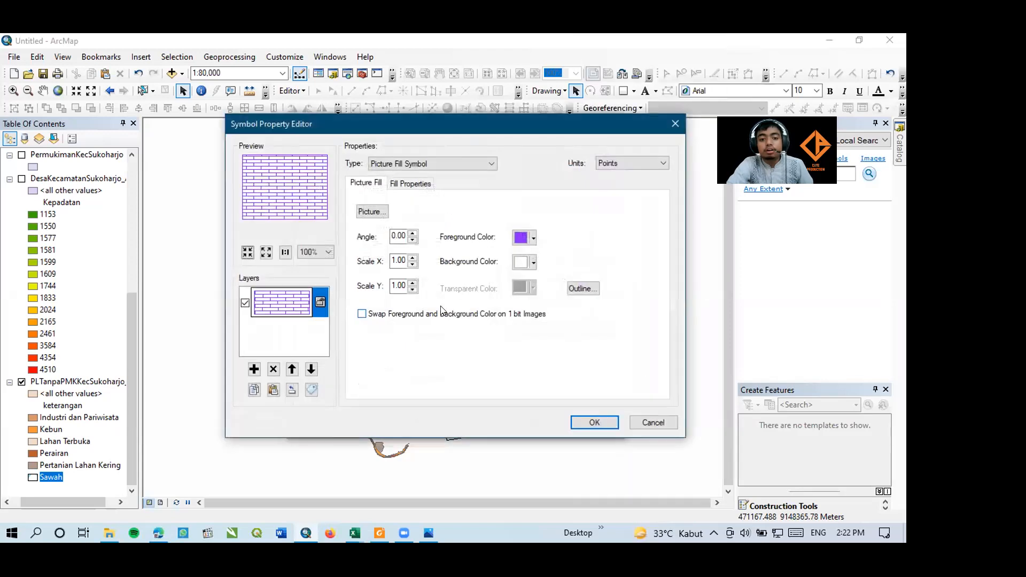
click(393, 235)
text(4)
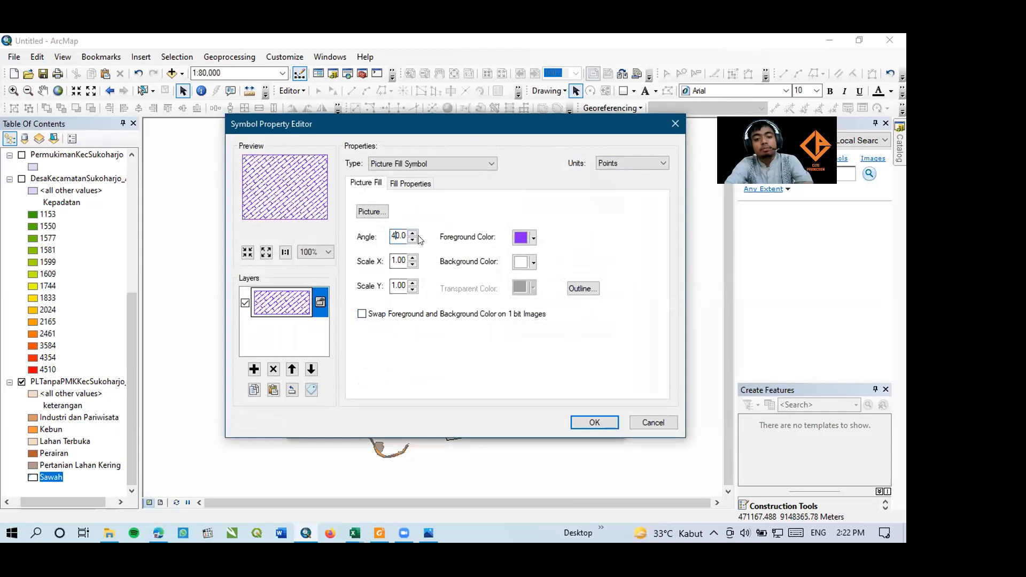
click(594, 422)
click(542, 421)
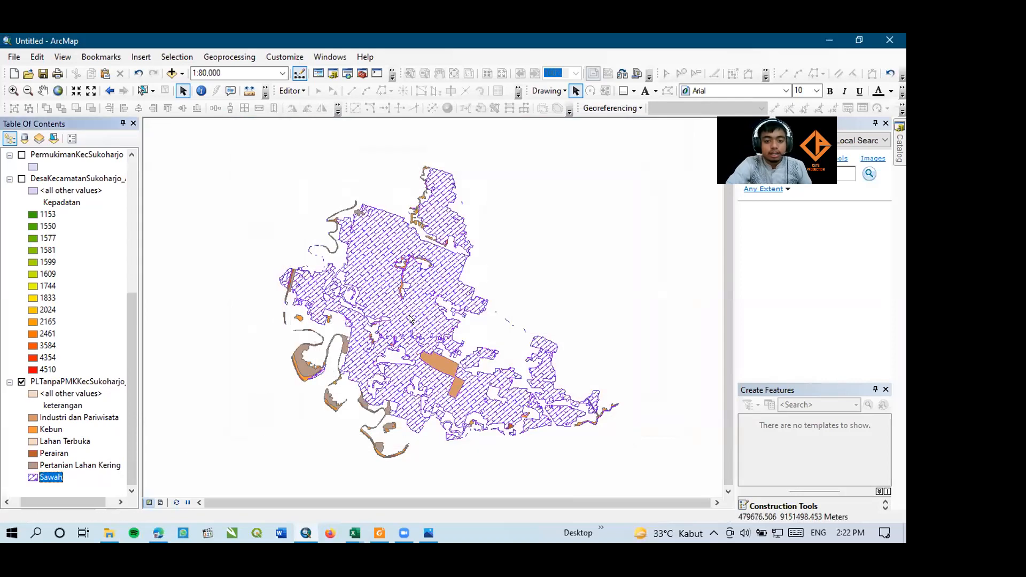
scroll(410, 318, up, 1)
scroll(410, 312, up, 1)
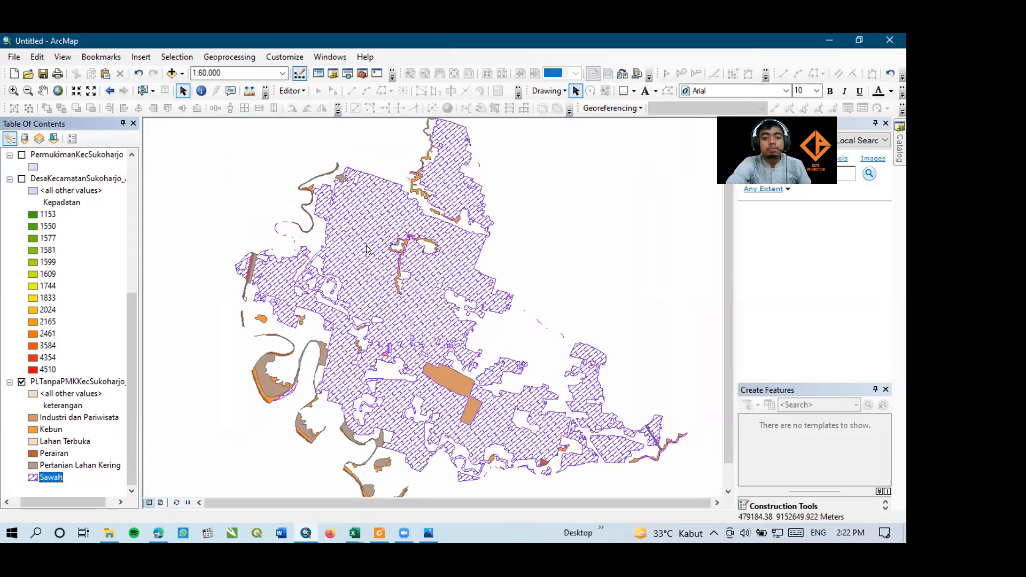
scroll(365, 269, down, 1)
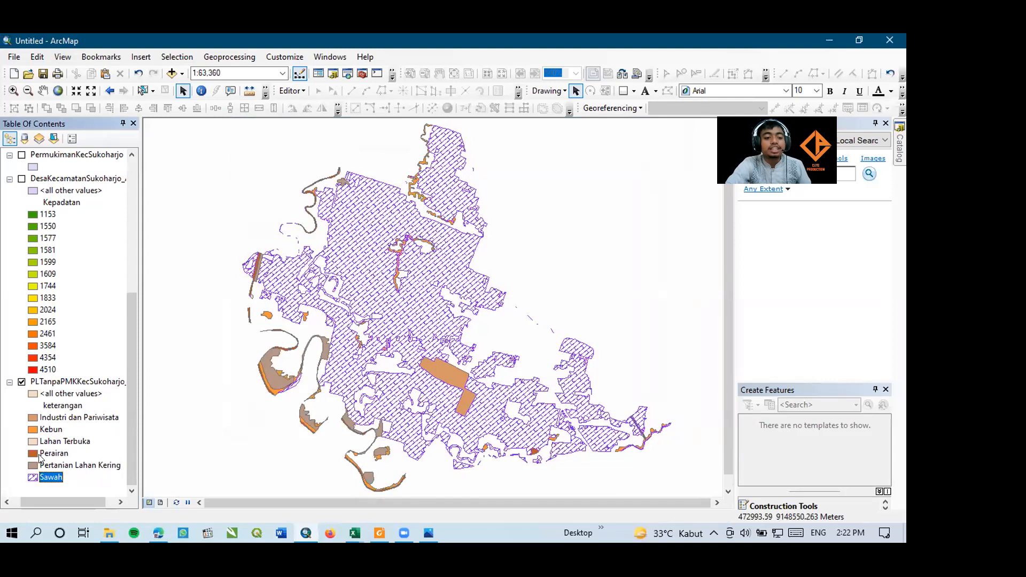
Apply the LTT Perikanan Tawar symbol to the Perairan category
double_click(32, 453)
drag(494, 195, 494, 398)
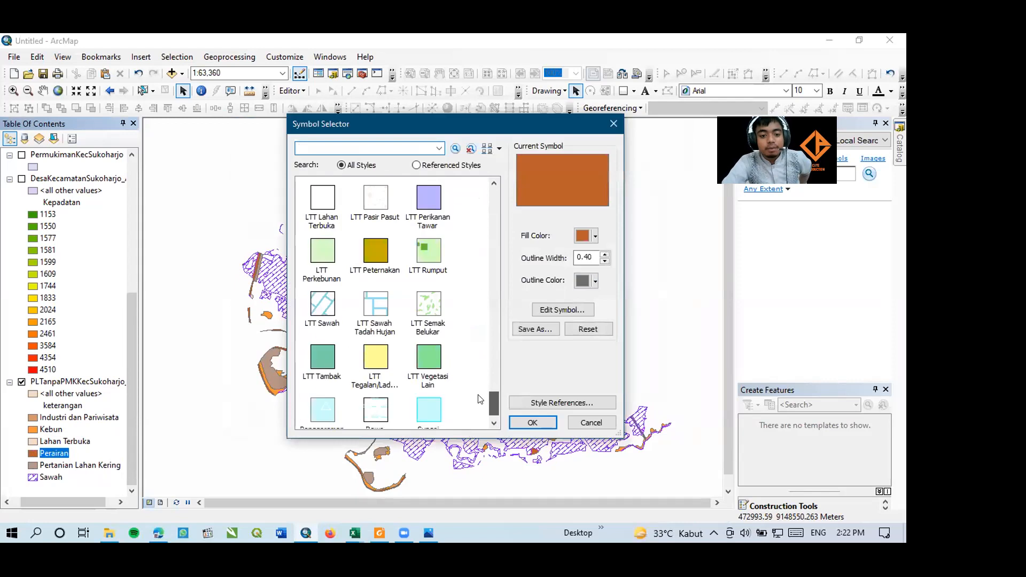
click(428, 189)
click(532, 423)
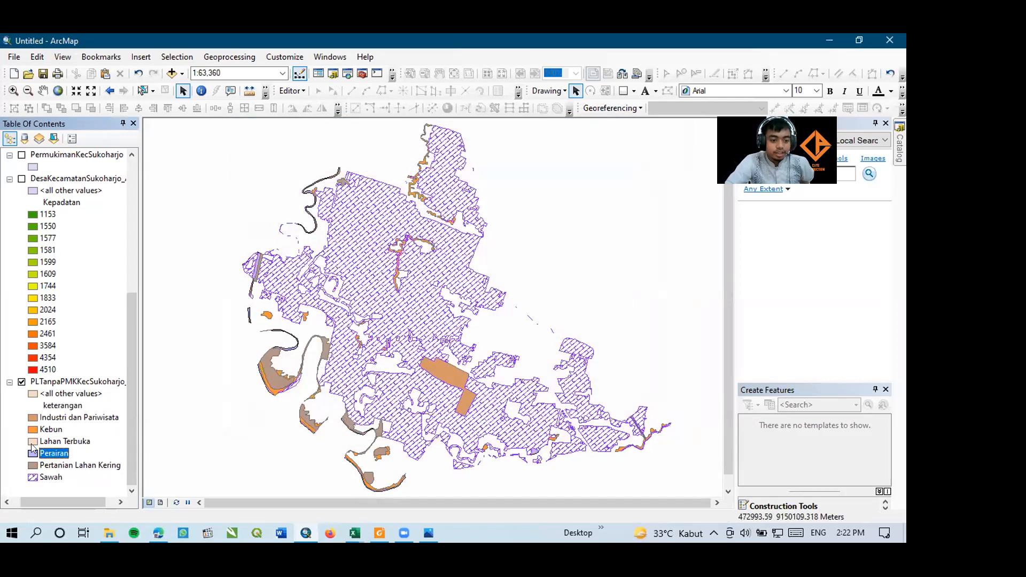
Give the Lahan Terbuka category a white fill with a black outline
double_click(33, 442)
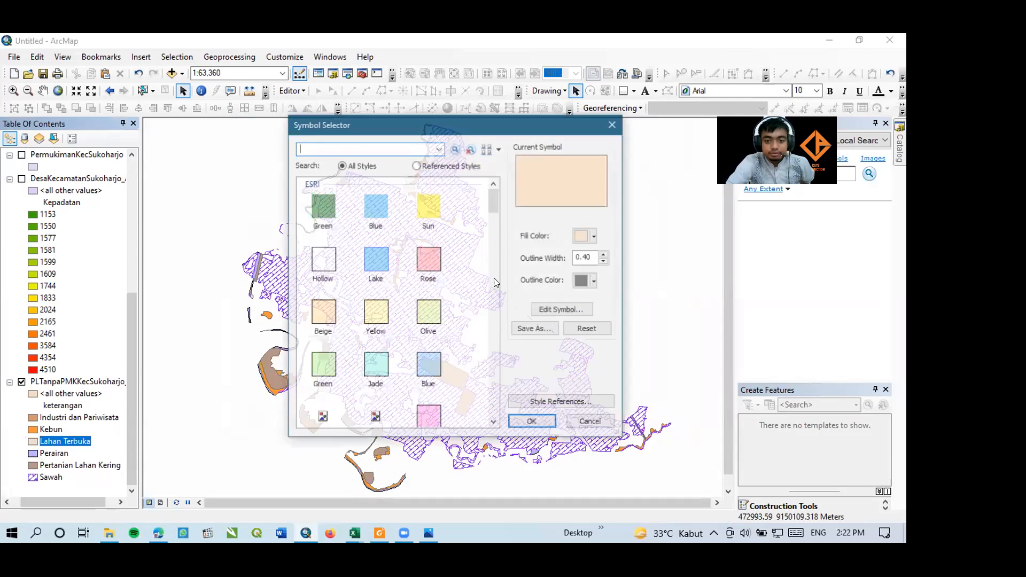
click(587, 278)
click(585, 176)
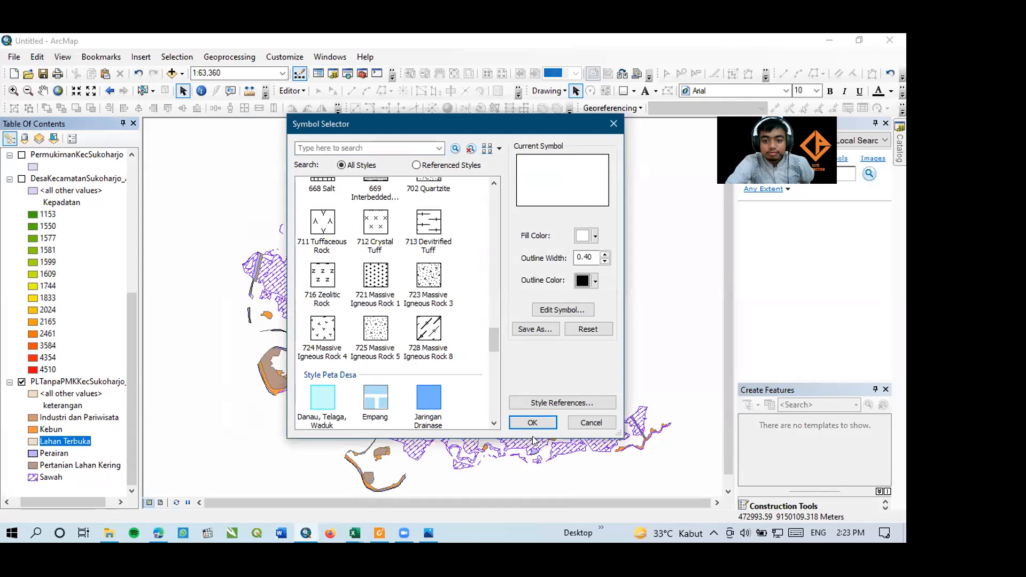
click(532, 422)
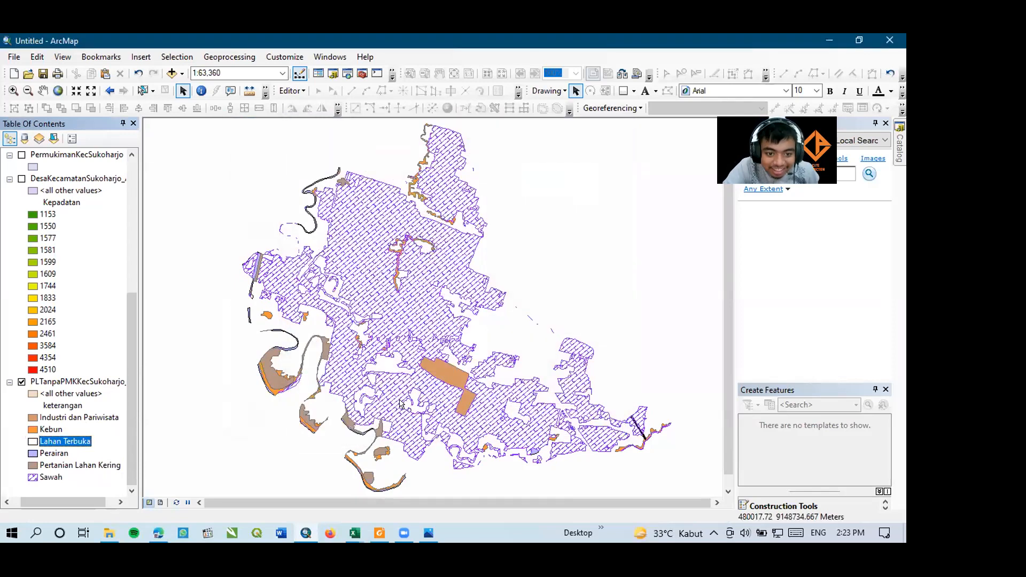
Apply the light green LTT Perkebunan symbol to the Kebun category
double_click(32, 430)
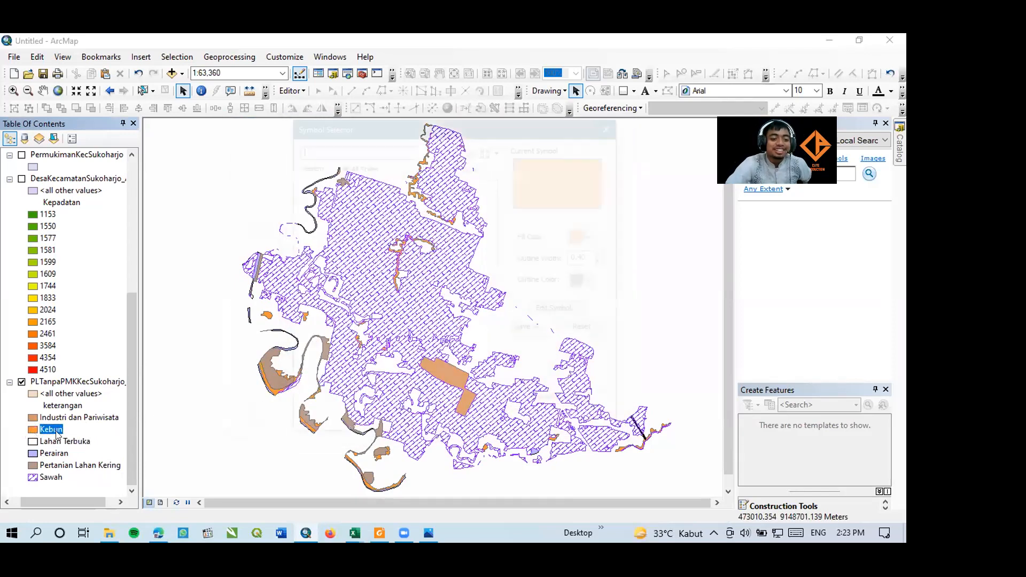
scroll(443, 344, down, 10)
click(443, 348)
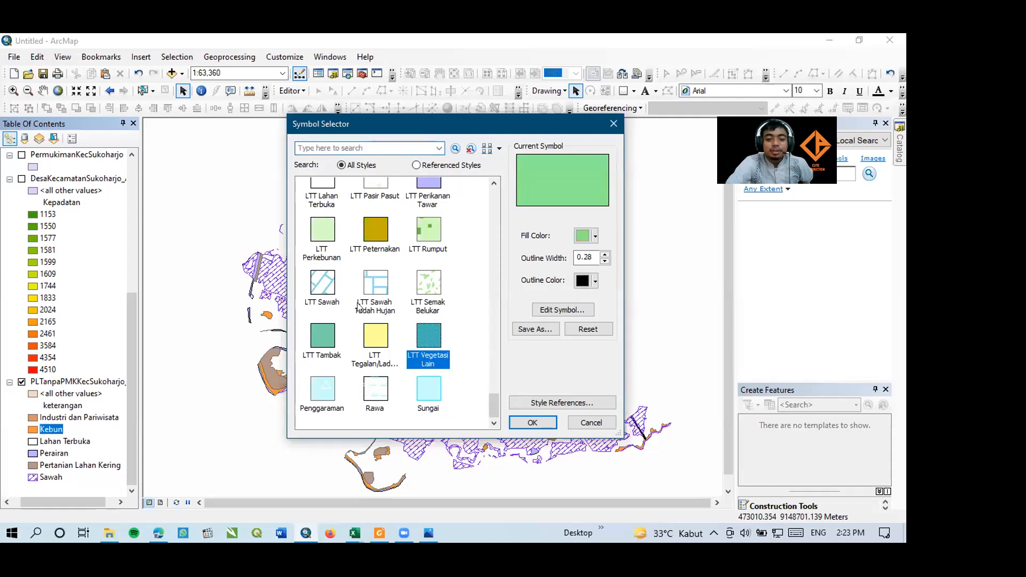
click(318, 339)
click(327, 242)
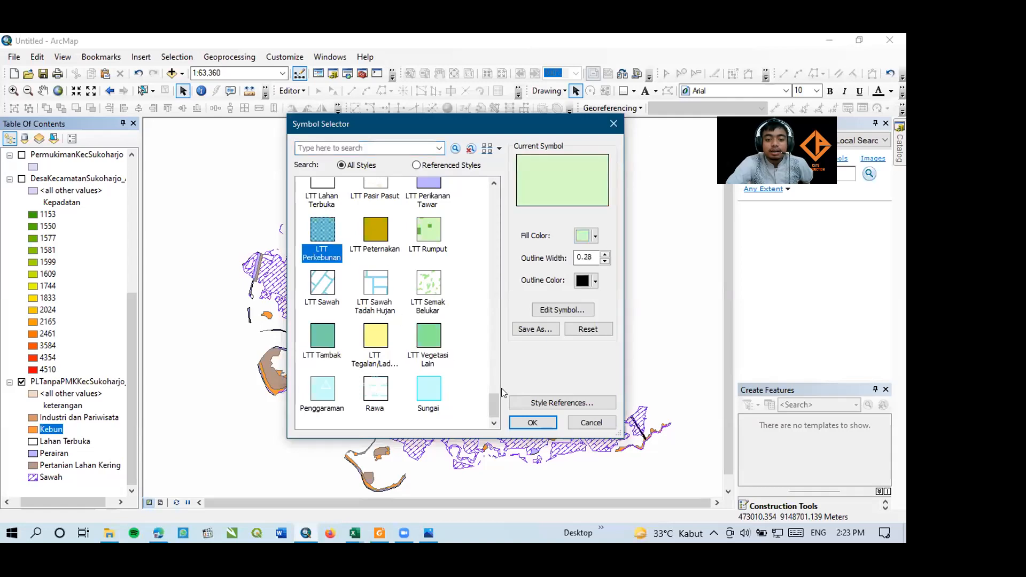
click(523, 425)
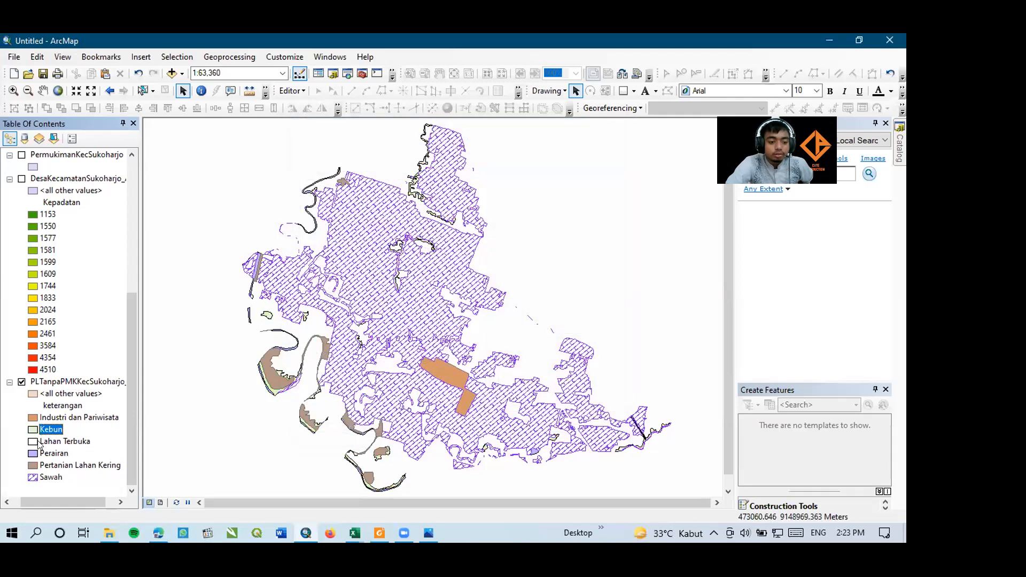
Apply the yellow LTT Tegalan/Ladang symbol to the Pertanian Lahan Kering category
click(32, 464)
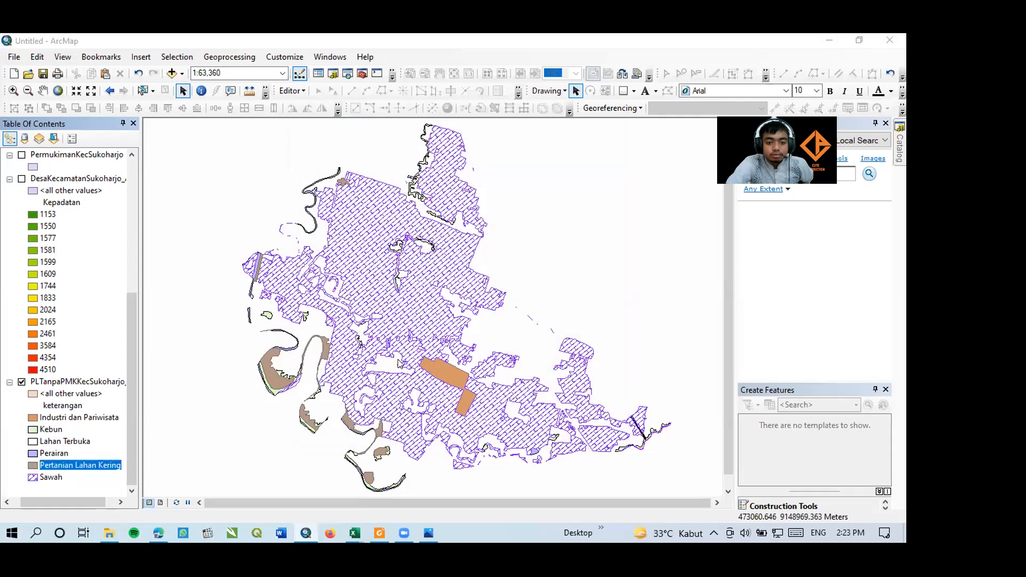
scroll(416, 348, down, 15)
click(375, 337)
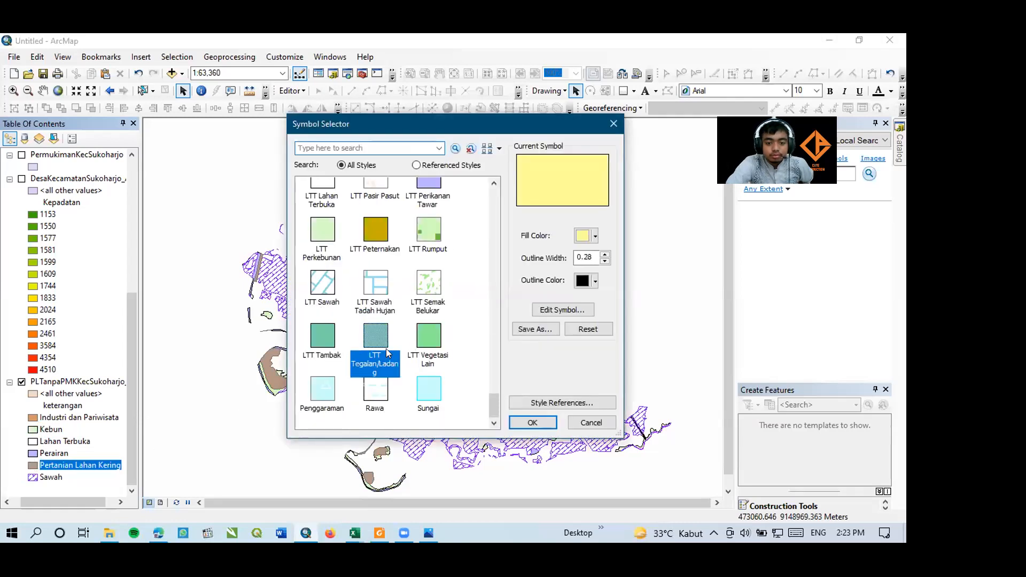
click(532, 422)
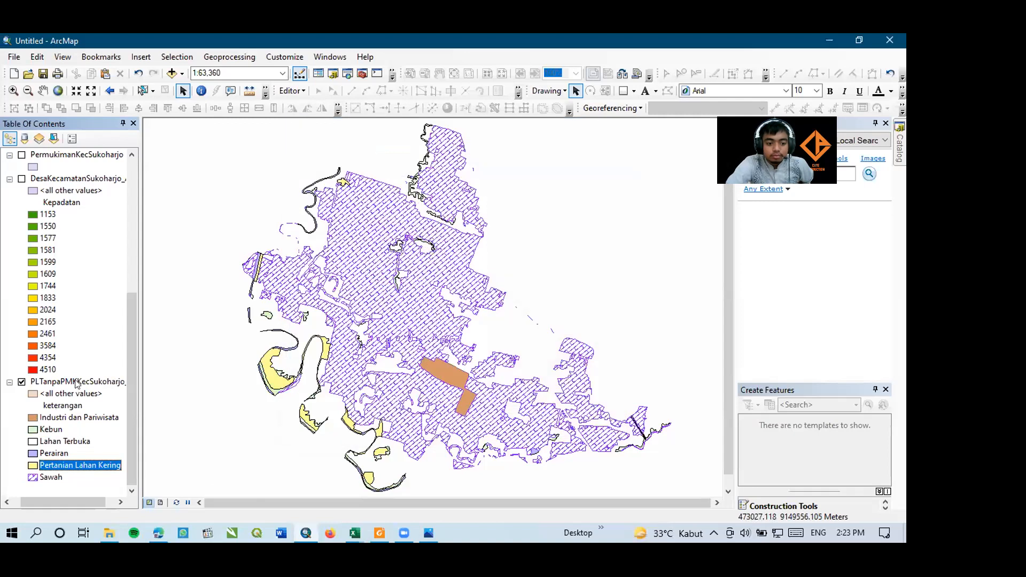
Give the Industri dan Pariwisata category a black fill with a black outline
right_click(100, 381)
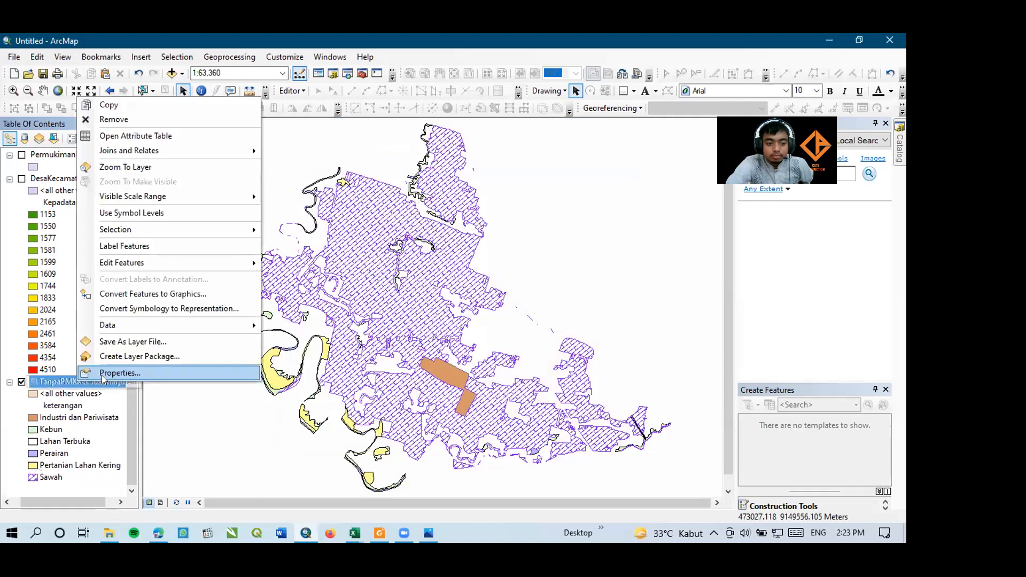
click(45, 416)
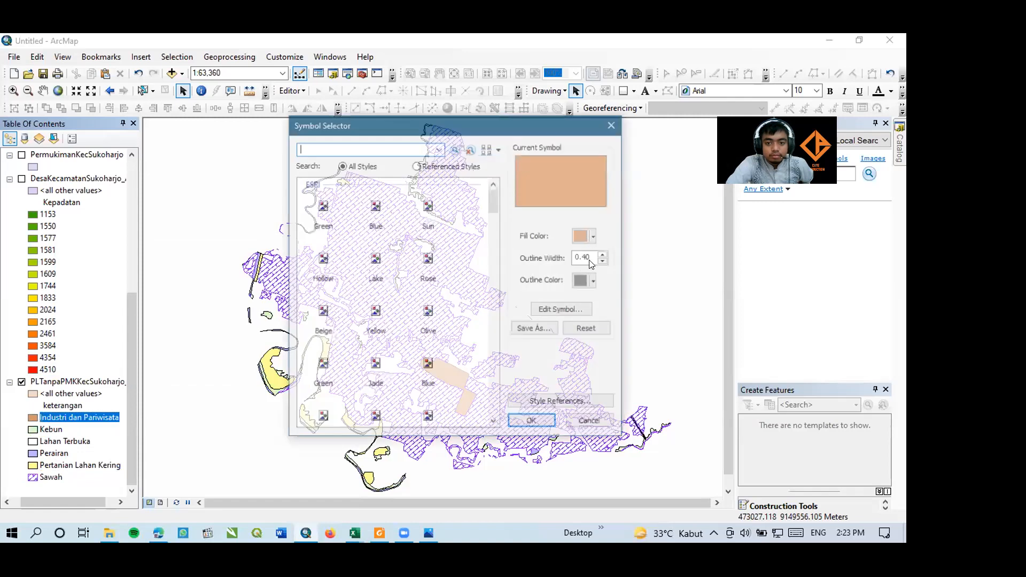
click(593, 236)
click(579, 389)
click(594, 237)
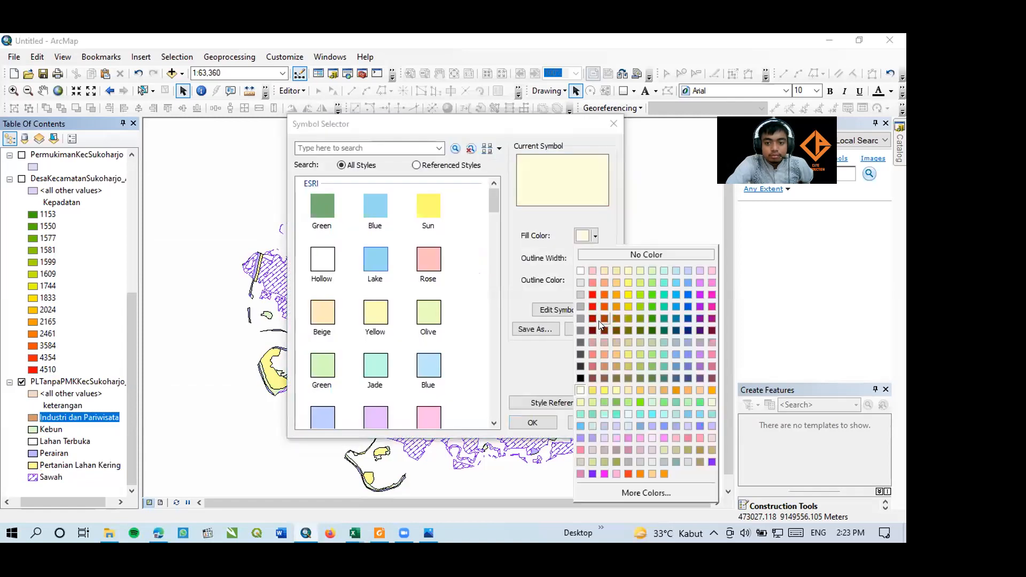
click(580, 378)
click(593, 259)
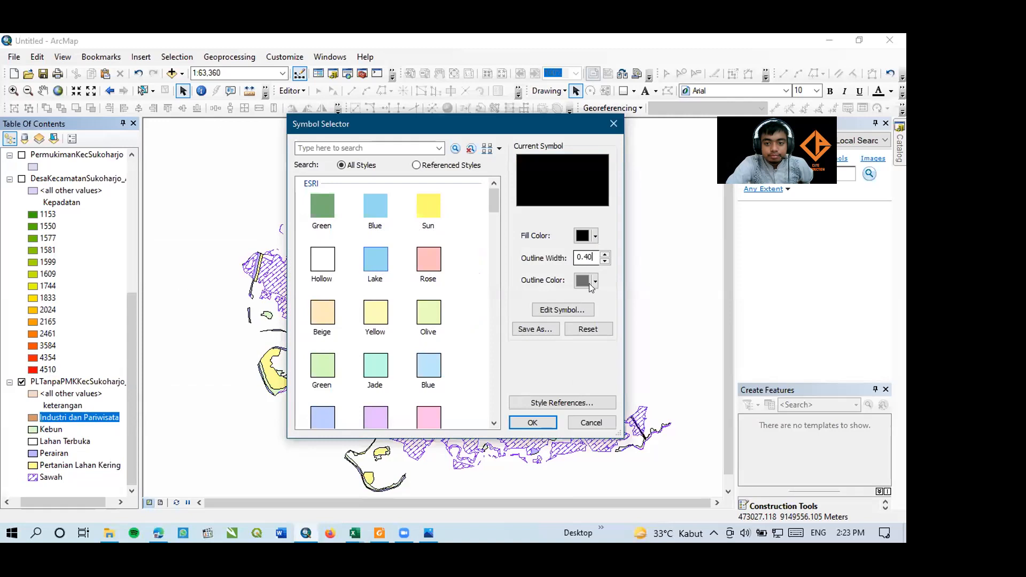
click(590, 280)
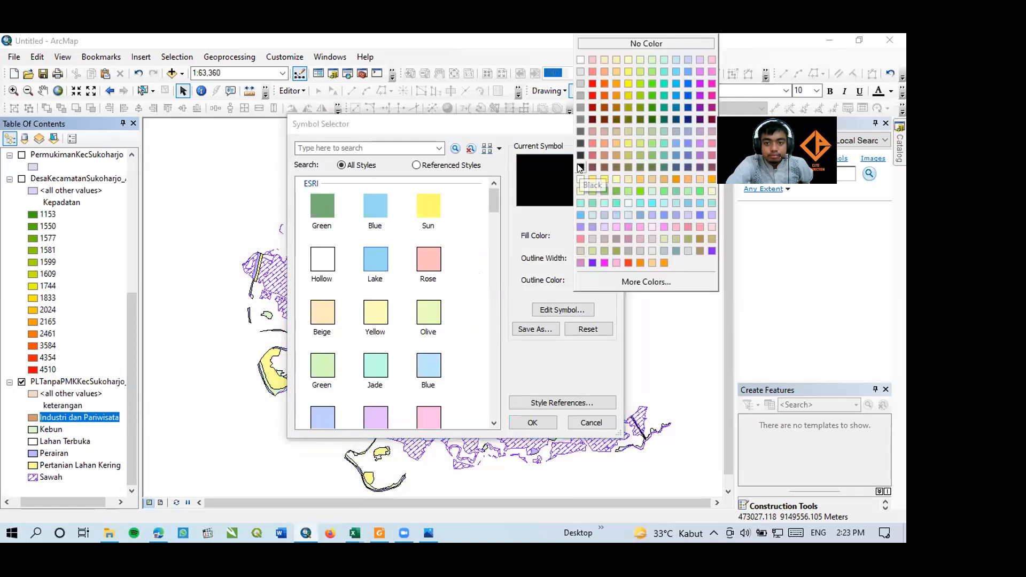
click(580, 168)
click(533, 422)
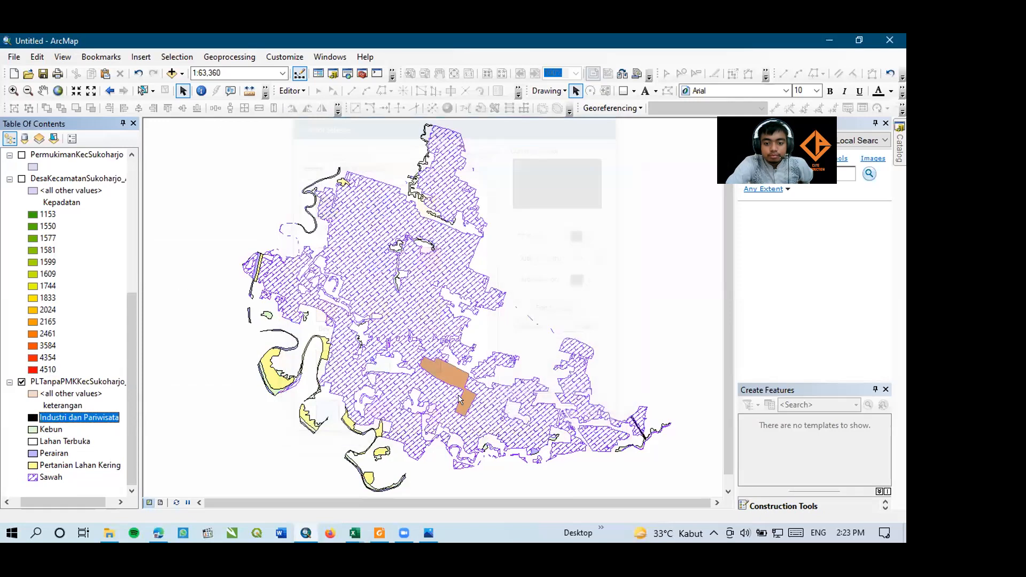
Display the KepadatanDasimetrik_AR layer together with the non-settlement land use and examine how the density and land use symbols combine
scroll(507, 343, up, 1)
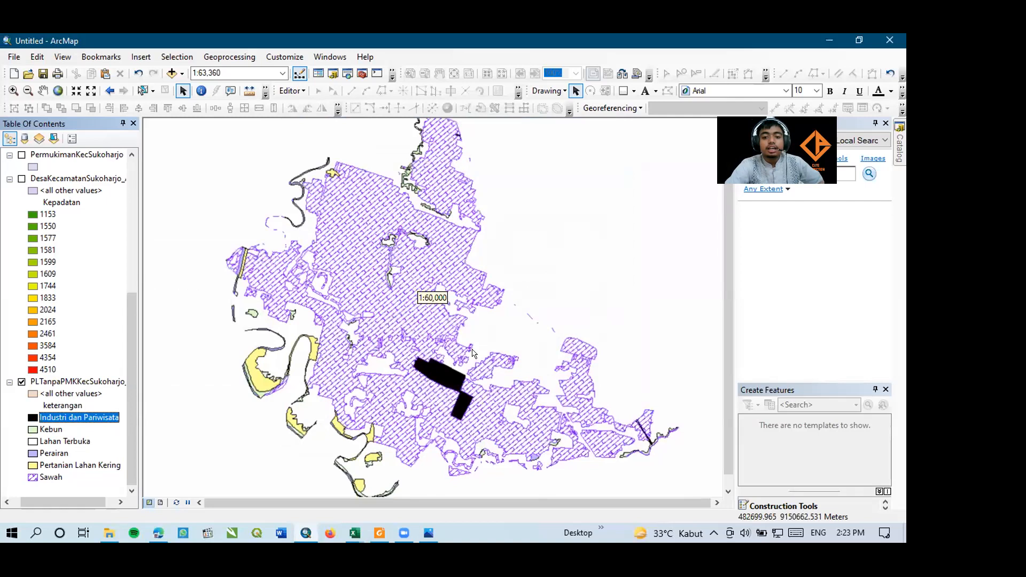
scroll(467, 343, down, 1)
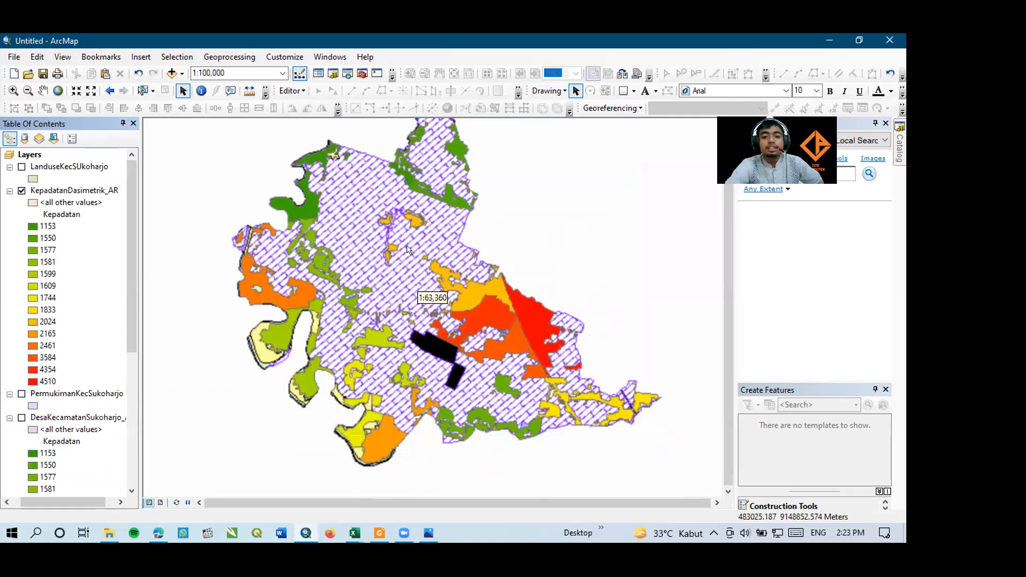
scroll(407, 250, down, 1)
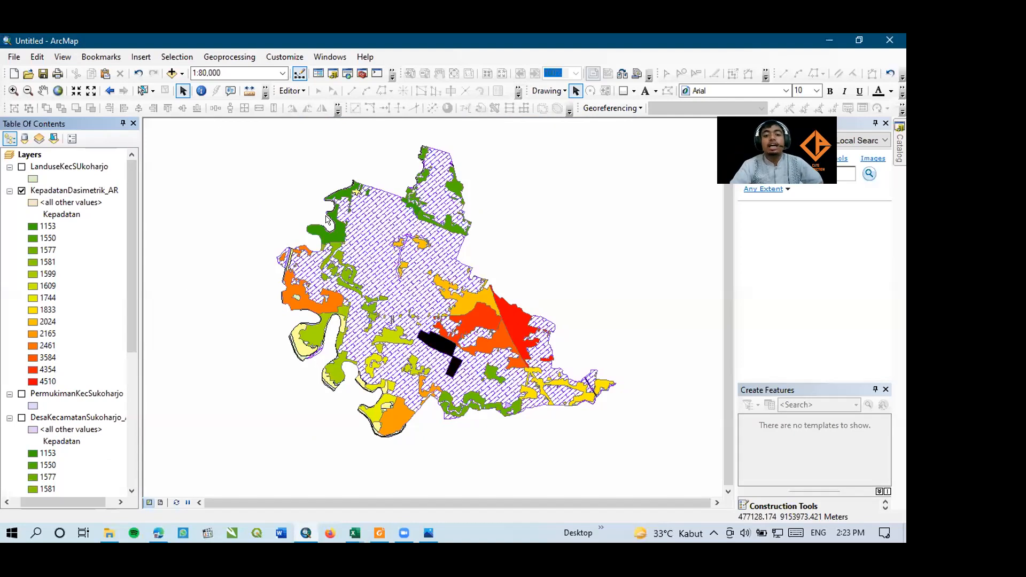
scroll(327, 369, up, 1)
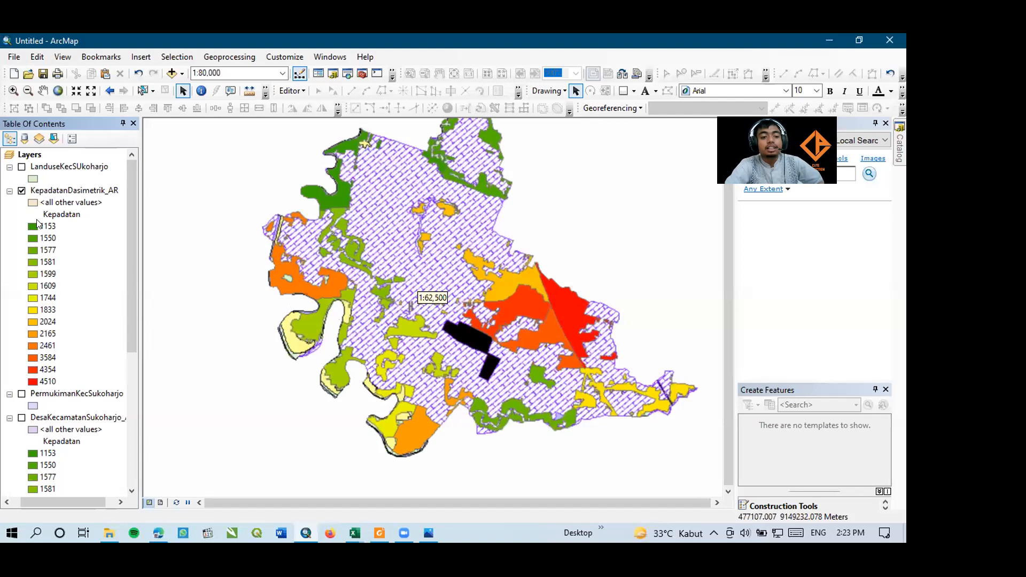
click(45, 382)
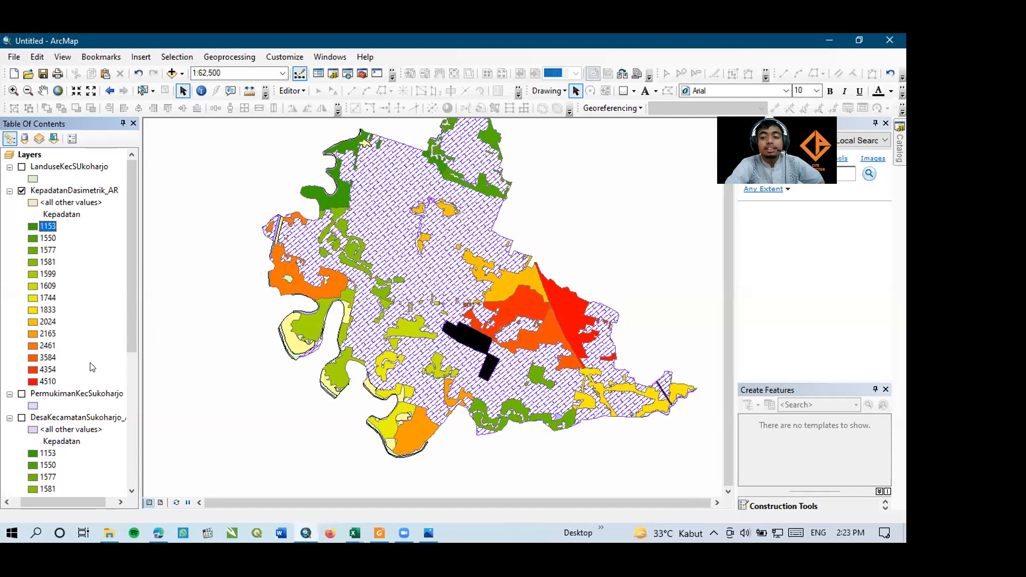
right_click(65, 412)
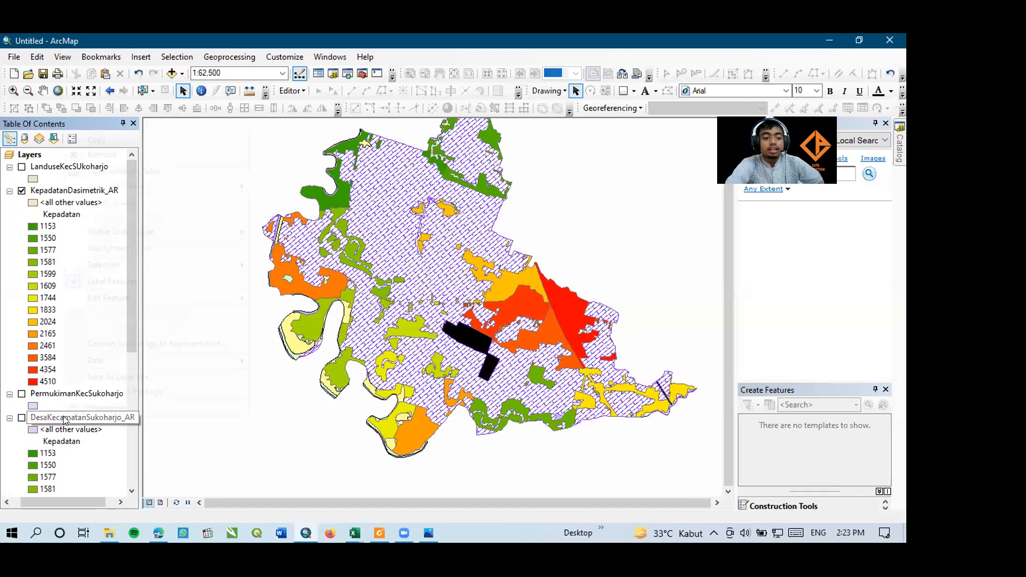
click(418, 213)
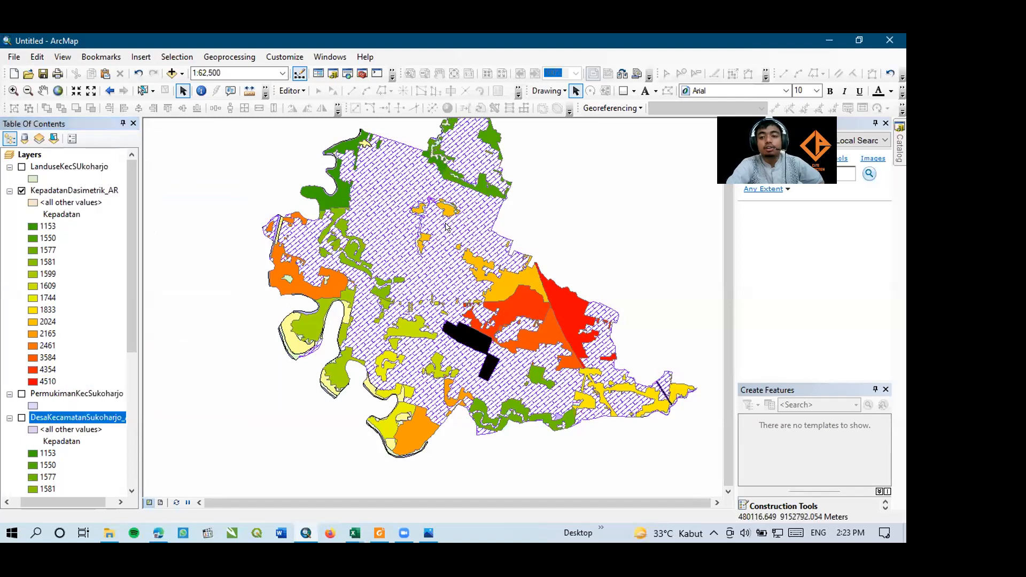
scroll(447, 229, down, 1)
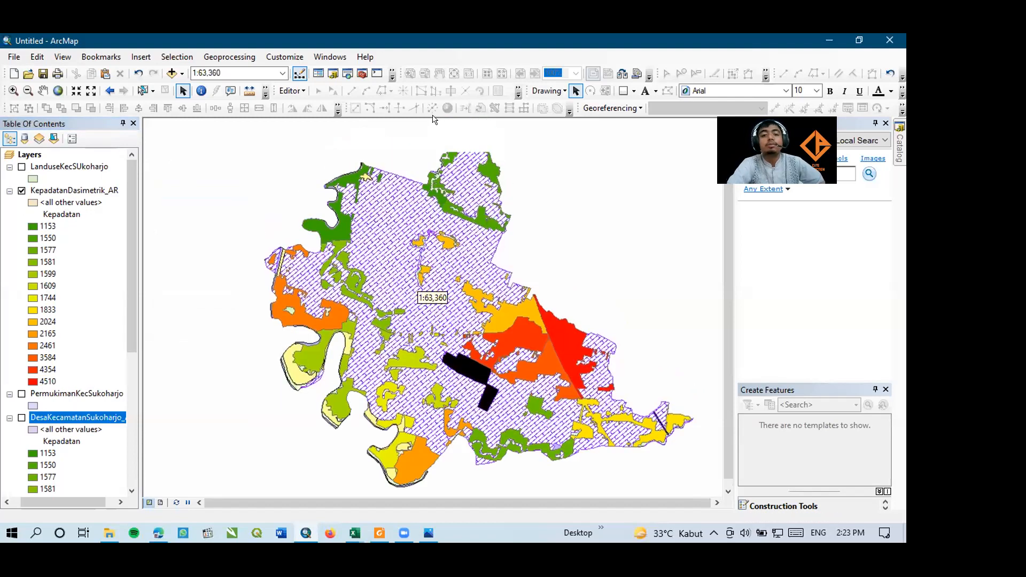
scroll(563, 138, down, 1)
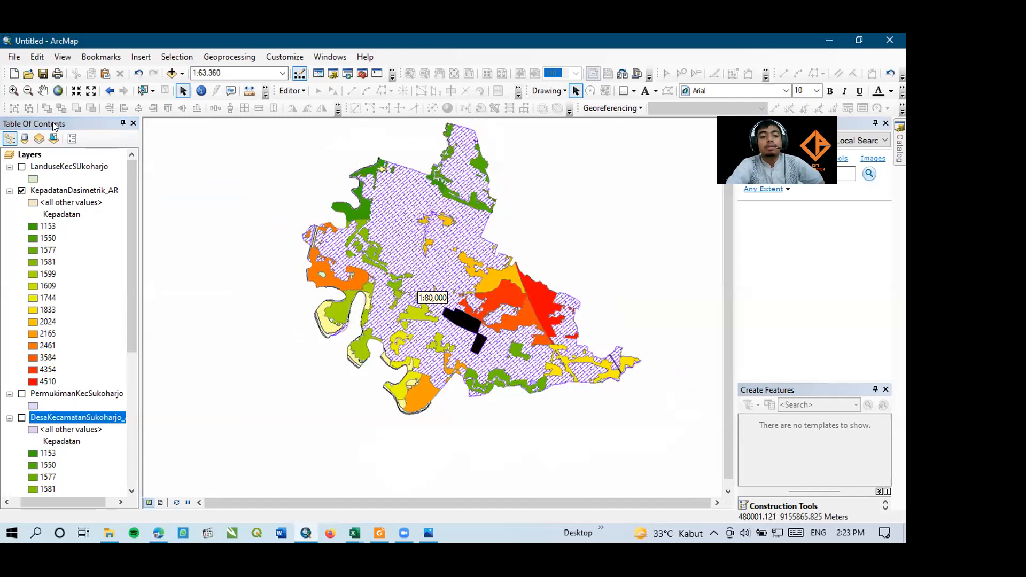
click(625, 64)
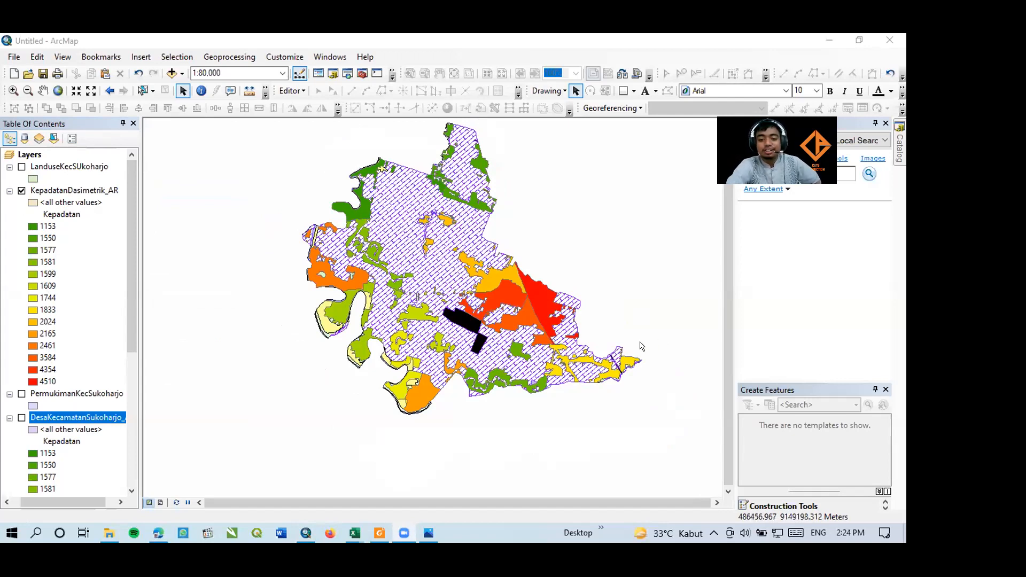
drag(458, 171, 477, 228)
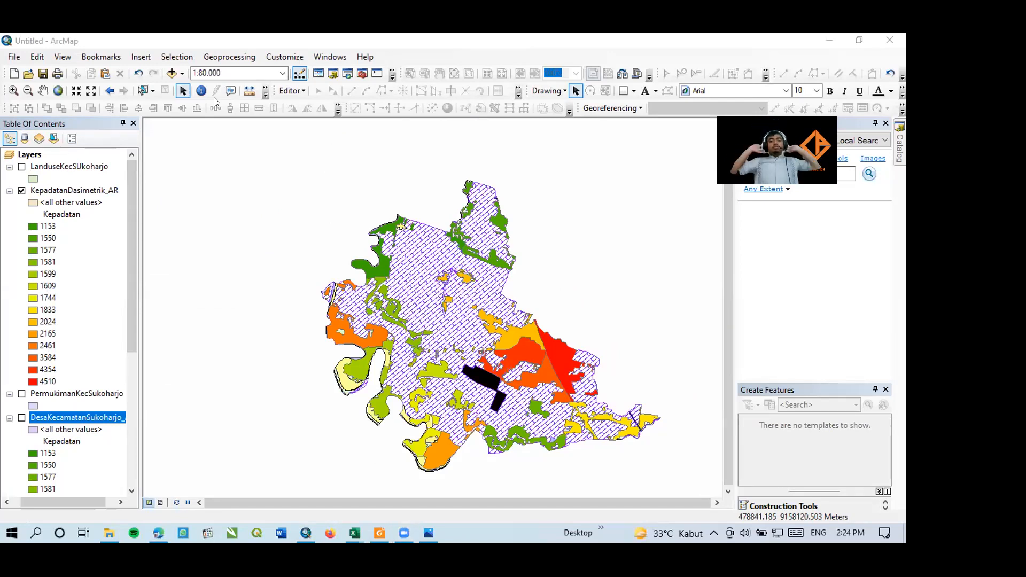
Hide the KepadatanDasimetrik_AR layer and show the DesaKecamatanSukoharjo_AR layer for comparison
click(22, 191)
click(21, 191)
click(21, 417)
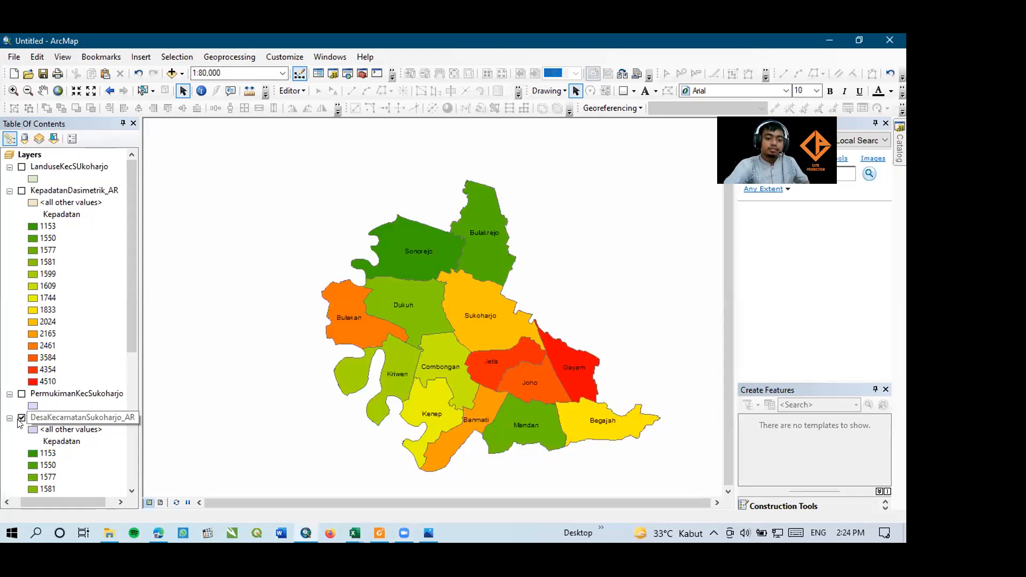
Switch to the practicum PDF in Foxit Reader and review the dasymetric density formula and the map-making steps on page 9
click(381, 531)
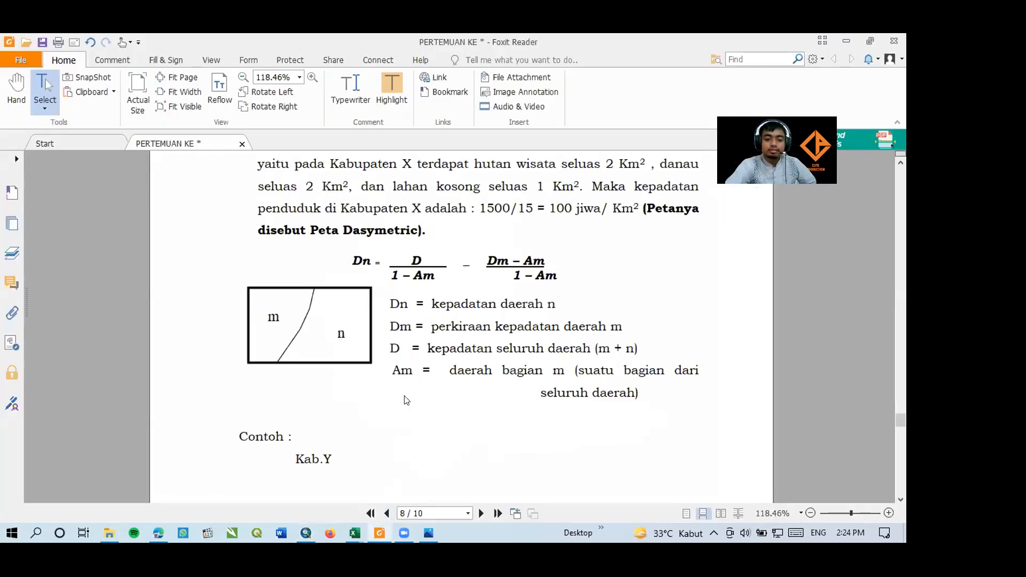
drag(450, 326, 475, 354)
click(543, 369)
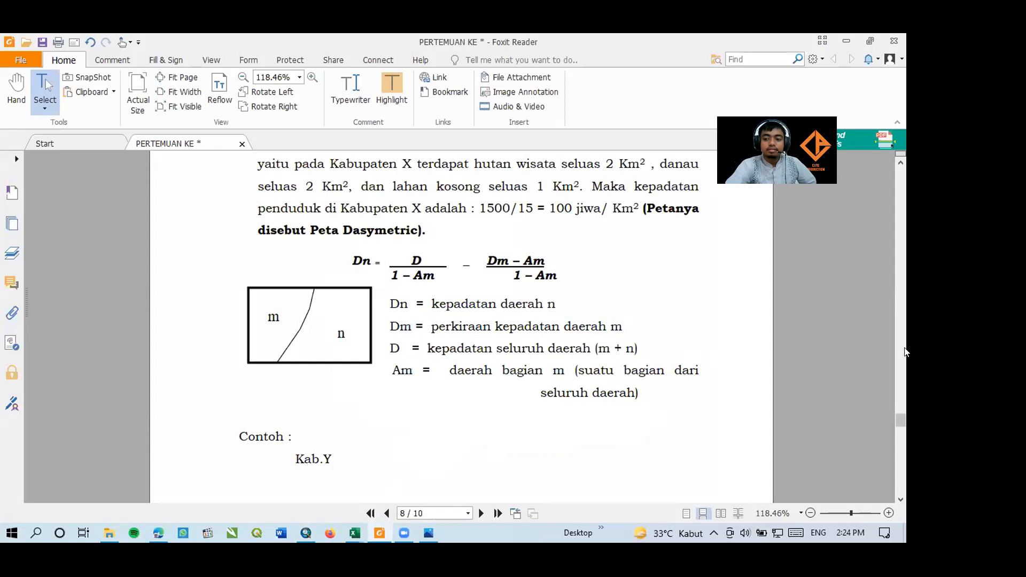
drag(905, 424, 903, 453)
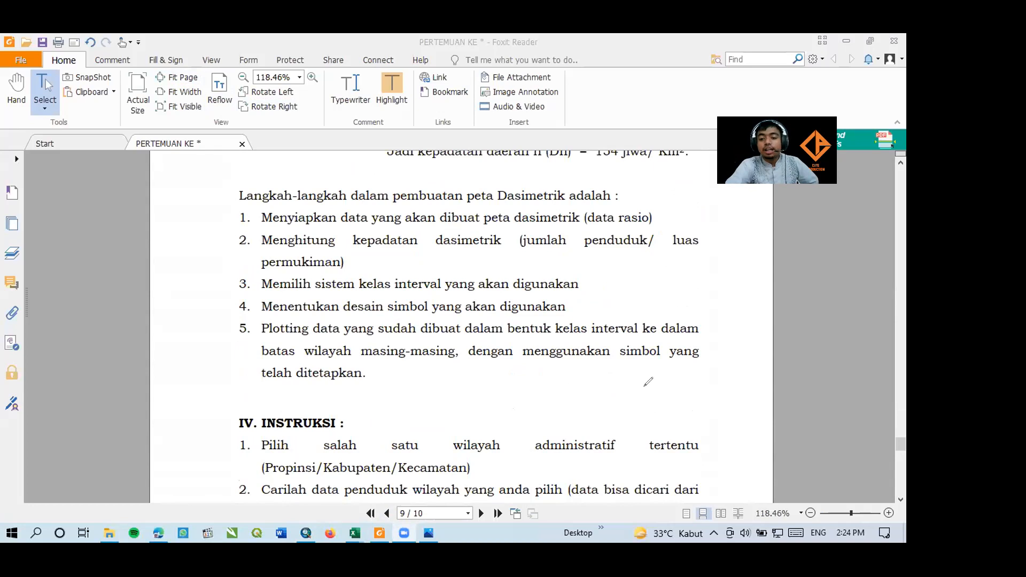
Switch to the reference map DADI TUGAS 2-2.png, draw an arrow from the map to the population density classes, and clear the annotations
key(alt+Tab)
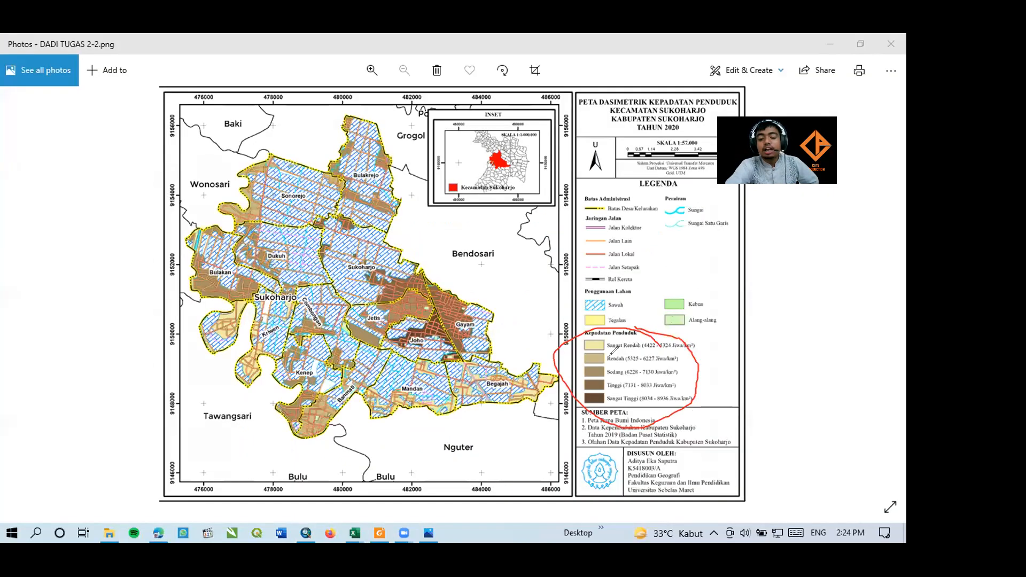
mouse_move(450, 300)
mouse_down()
mouse_move(567, 330)
mouse_move(578, 350)
mouse_up()
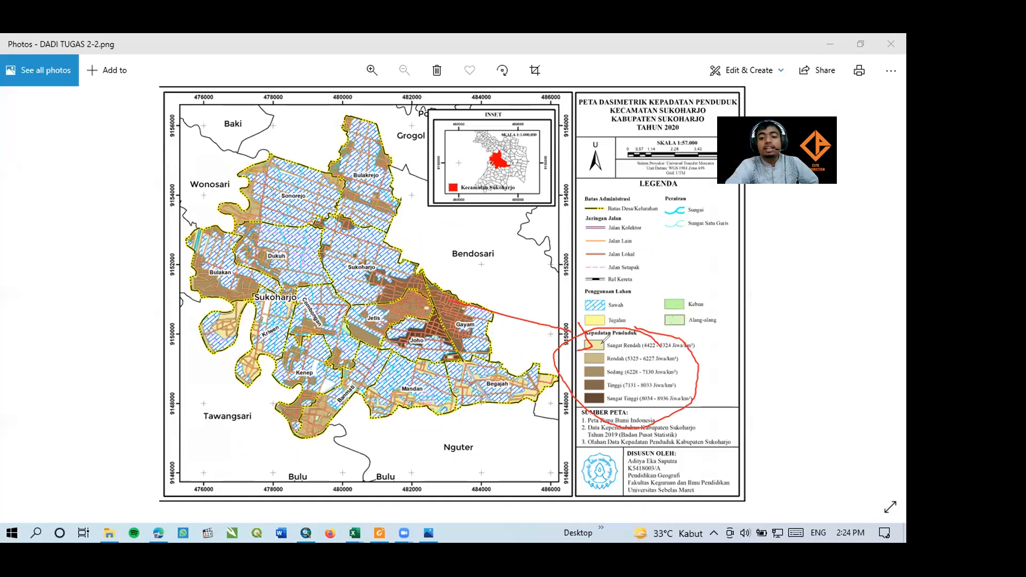
click(655, 101)
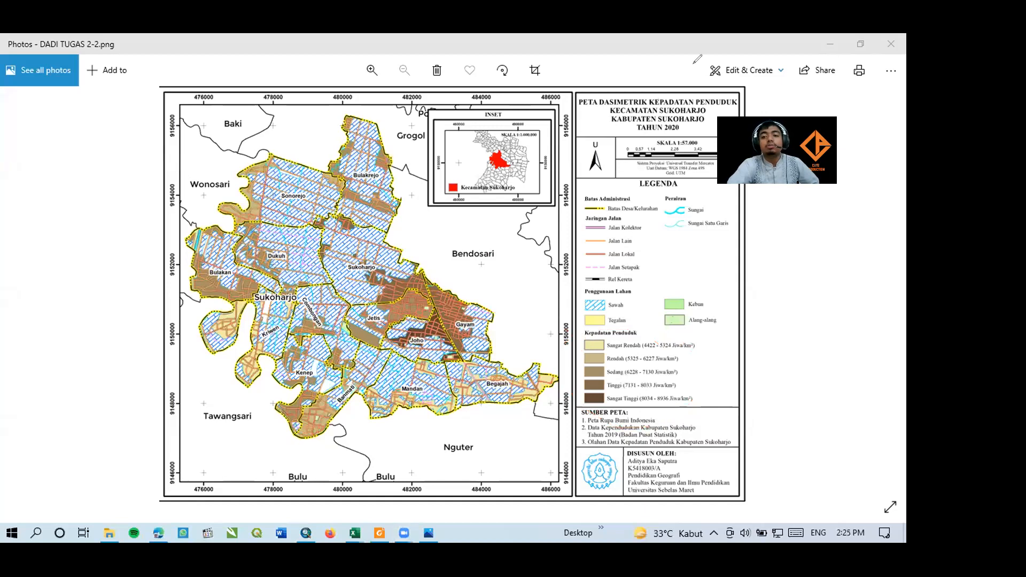
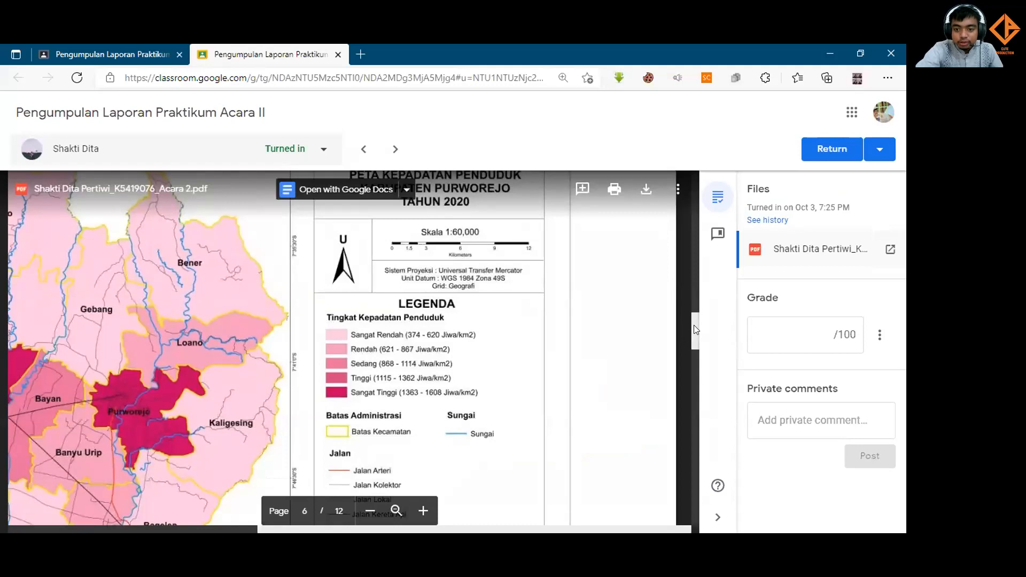
On page 6 of the submitted Purworejo report, annotate the scale text and scale bar in red, and clear the marks
drag(694, 325, 692, 326)
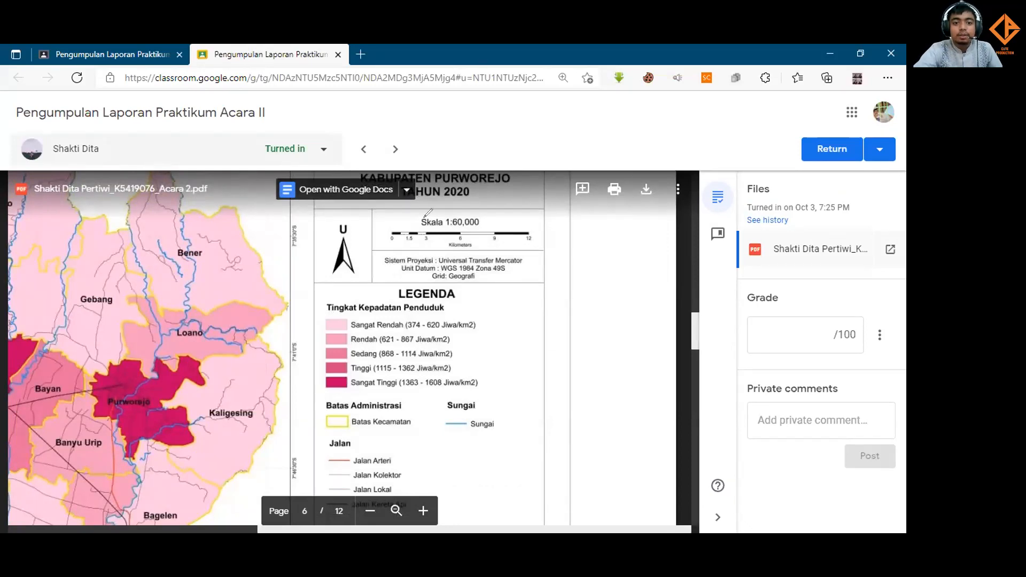
mouse_move(420, 232)
mouse_down()
mouse_move(407, 246)
mouse_move(453, 227)
mouse_move(420, 239)
mouse_move(423, 250)
mouse_up()
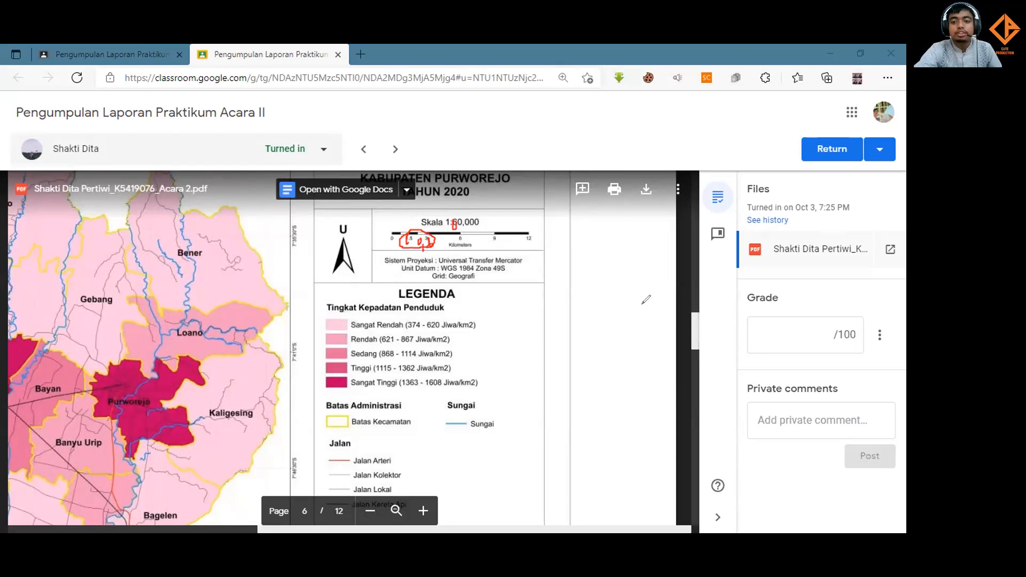
mouse_move(381, 229)
mouse_down()
mouse_move(380, 251)
mouse_move(515, 247)
mouse_move(541, 228)
mouse_move(378, 228)
mouse_move(378, 250)
mouse_move(523, 249)
mouse_move(549, 223)
mouse_move(390, 220)
mouse_move(370, 236)
mouse_up()
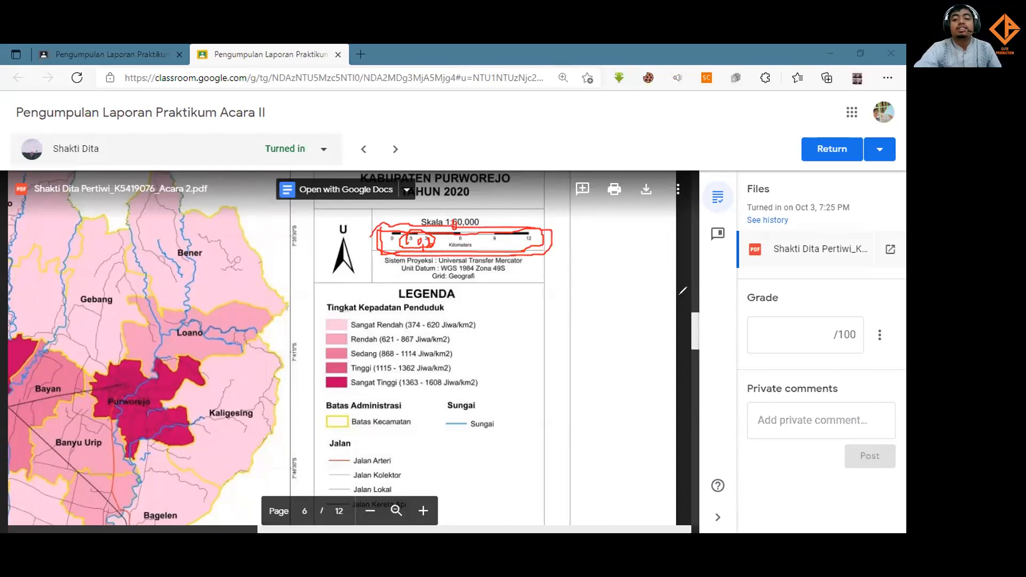
mouse_move(468, 188)
mouse_down()
mouse_move(443, 176)
mouse_move(467, 201)
mouse_move(469, 179)
mouse_move(529, 235)
mouse_move(547, 278)
mouse_up()
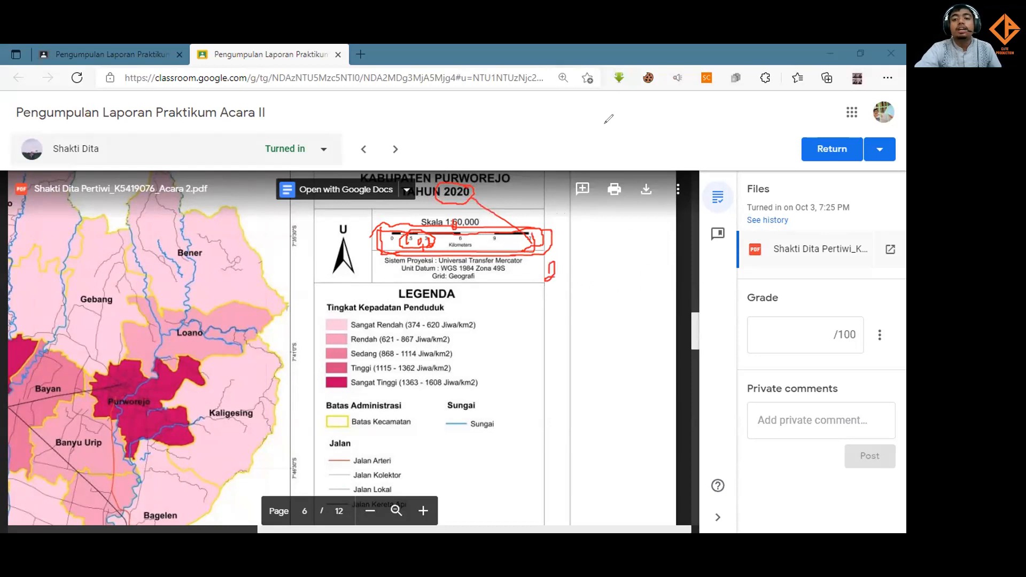
key(e)
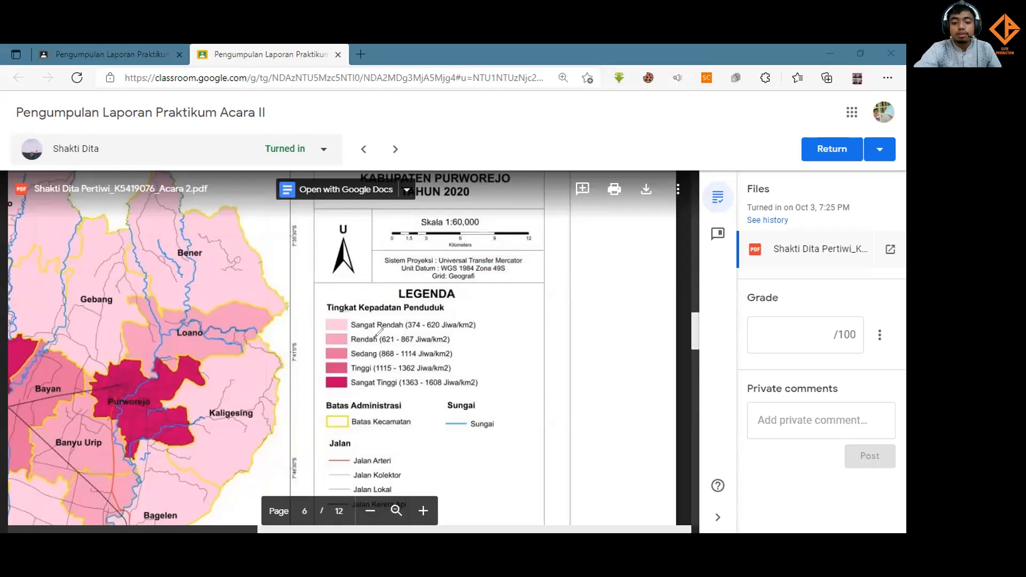
Circle the Batas Kecamatan legend entry and trace the outer district boundary on the submitted Purworejo map in red
mouse_move(363, 407)
mouse_down()
mouse_move(329, 409)
mouse_move(377, 441)
mouse_move(419, 442)
mouse_move(415, 410)
mouse_move(369, 409)
mouse_up()
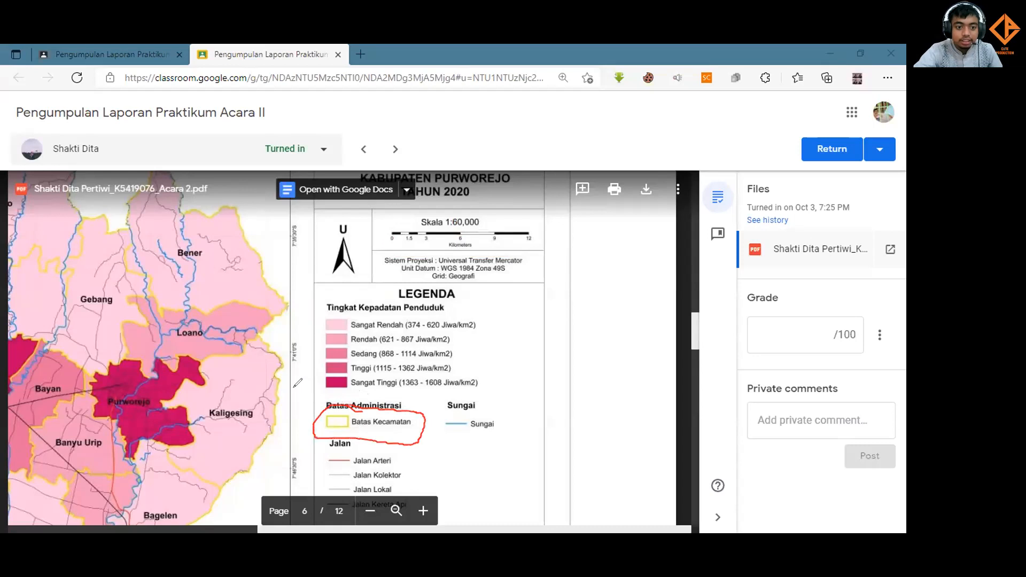
mouse_move(287, 423)
mouse_down()
mouse_move(273, 315)
mouse_move(289, 296)
mouse_move(263, 231)
mouse_move(138, 174)
mouse_move(114, 228)
mouse_move(70, 213)
mouse_move(65, 176)
mouse_up()
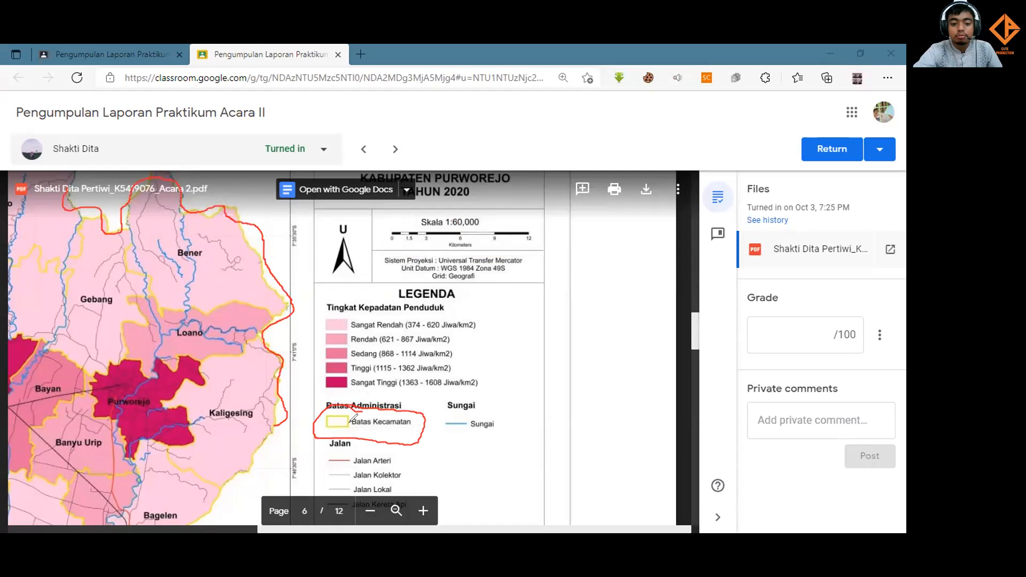
drag(327, 412, 348, 420)
drag(496, 380, 536, 382)
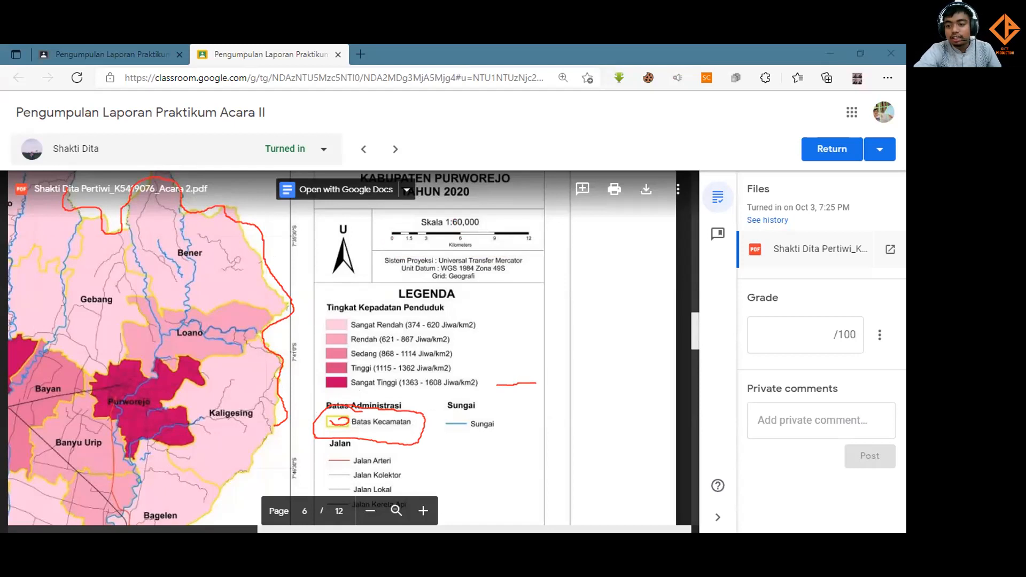
Mark the Batas Desa/Kelurahan line symbol in the legend of the reference map DADI TUGAS 2-2.png
mouse_move(762, 246)
mouse_down()
mouse_move(764, 229)
mouse_move(747, 231)
mouse_up()
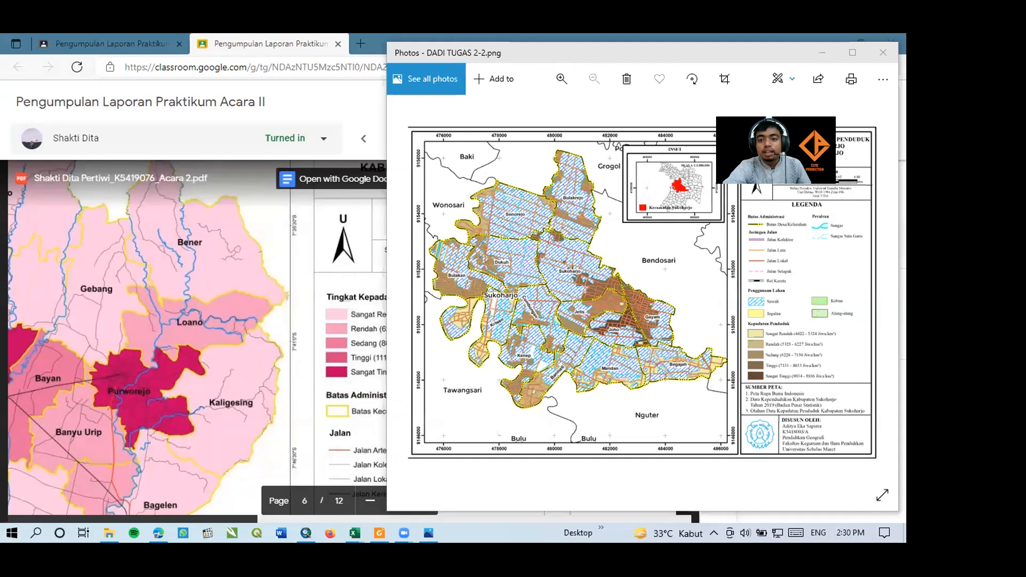
mouse_move(744, 222)
mouse_down()
mouse_move(764, 225)
mouse_move(753, 212)
mouse_move(769, 212)
mouse_up()
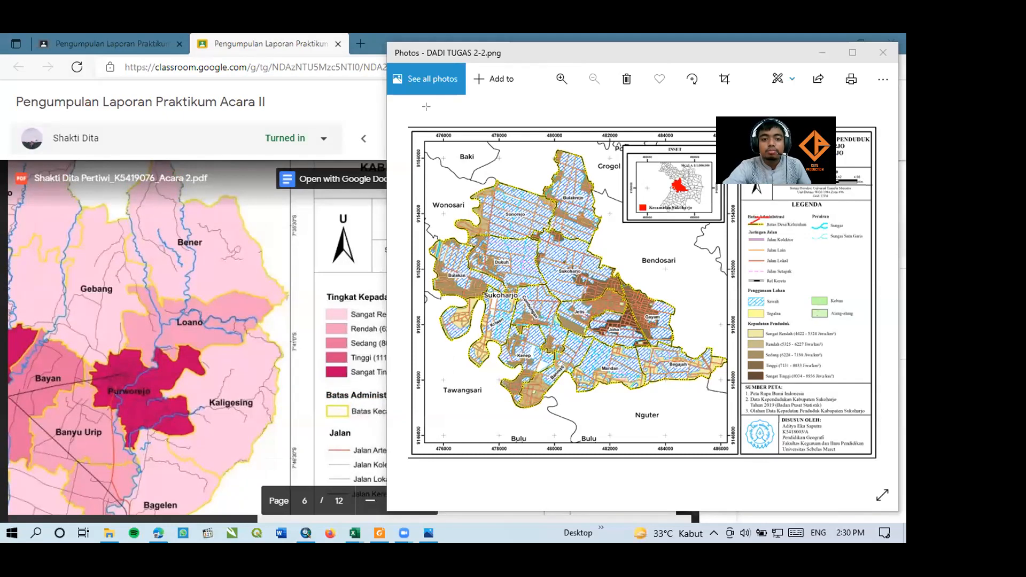
Circle the Batas Desa/Kelurahan symbol on the reference map and the Batas Kecamatan symbol on the submitted Purworejo map, and clear the marks
mouse_move(755, 209)
mouse_down()
mouse_move(749, 223)
mouse_move(770, 216)
mouse_up()
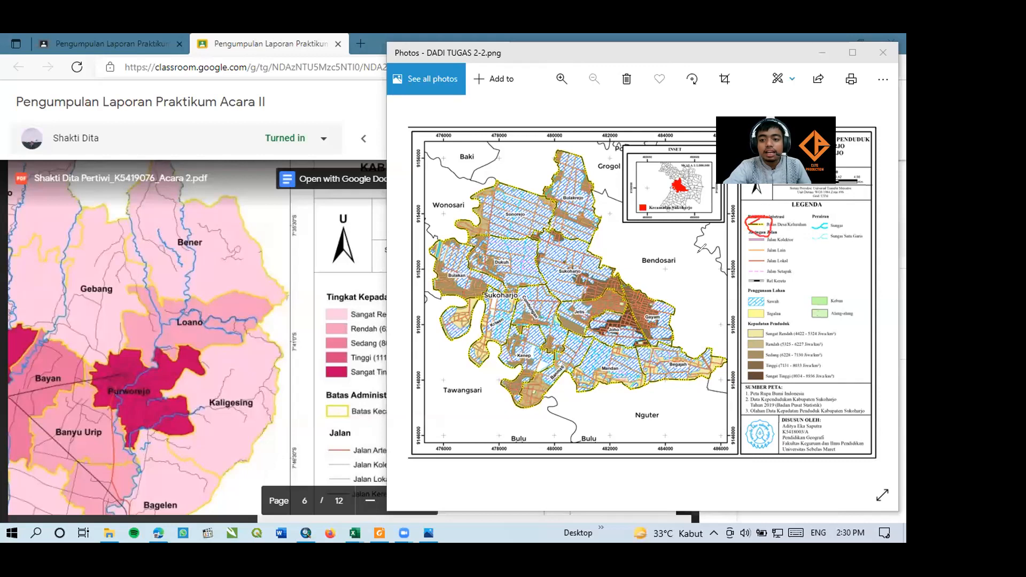
mouse_move(337, 385)
mouse_down()
mouse_move(324, 401)
mouse_move(353, 391)
mouse_move(328, 394)
mouse_up()
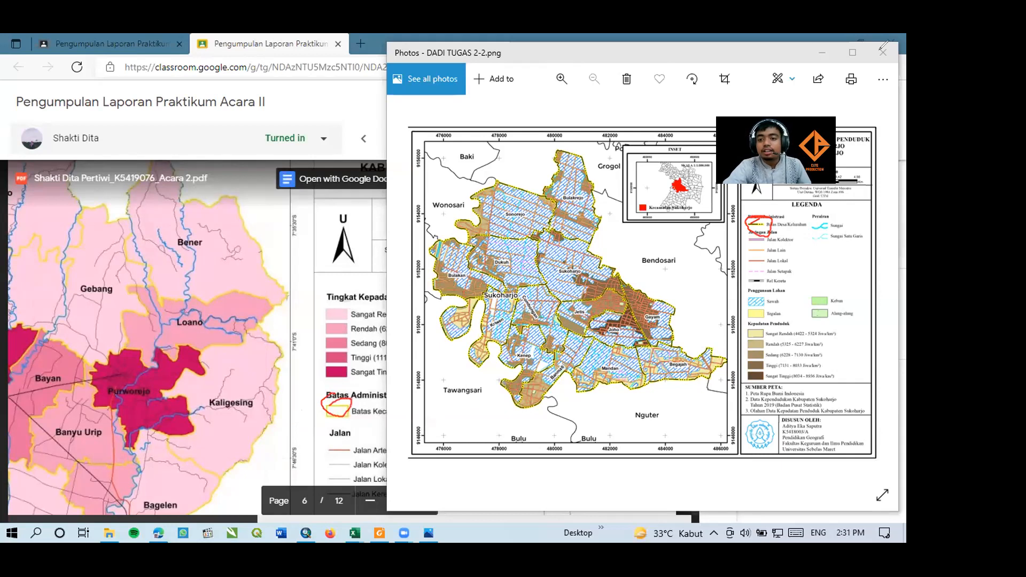
key(Escape)
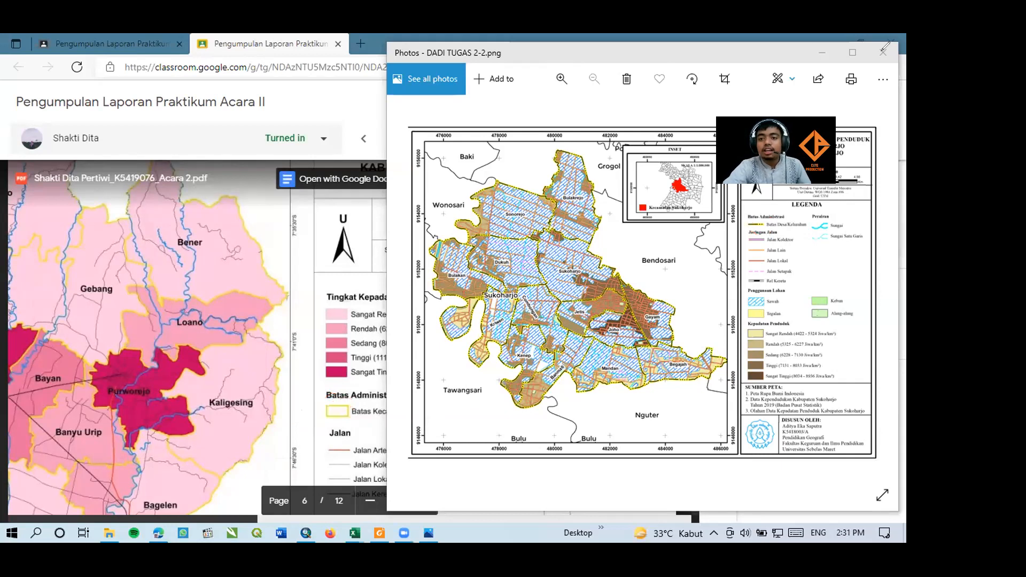
Close the reference map image and look back through the submitted Purworejo report from page 6 to page 4
click(883, 52)
scroll(605, 293, down, 8)
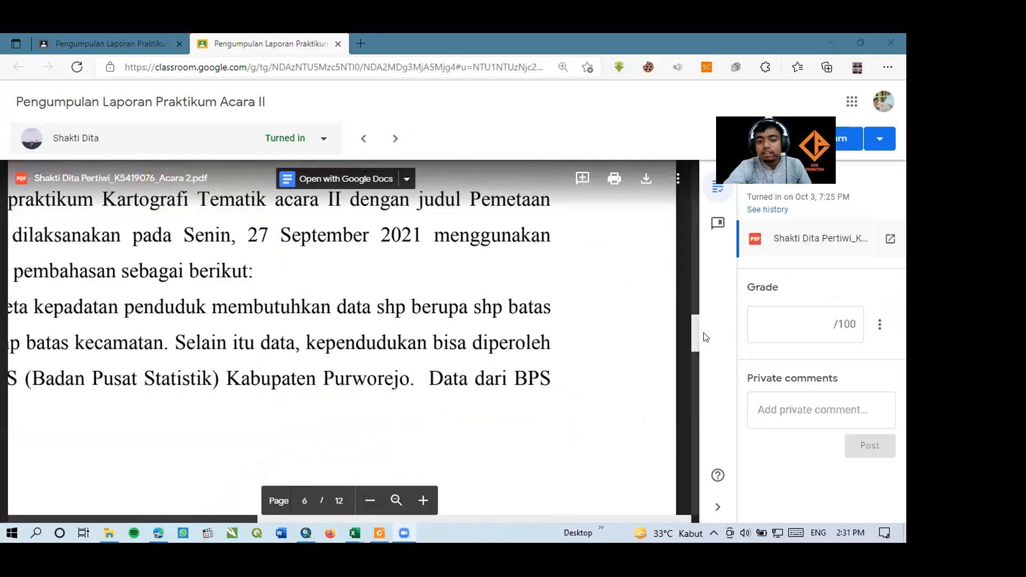
scroll(689, 289, up, 4)
scroll(691, 293, up, 15)
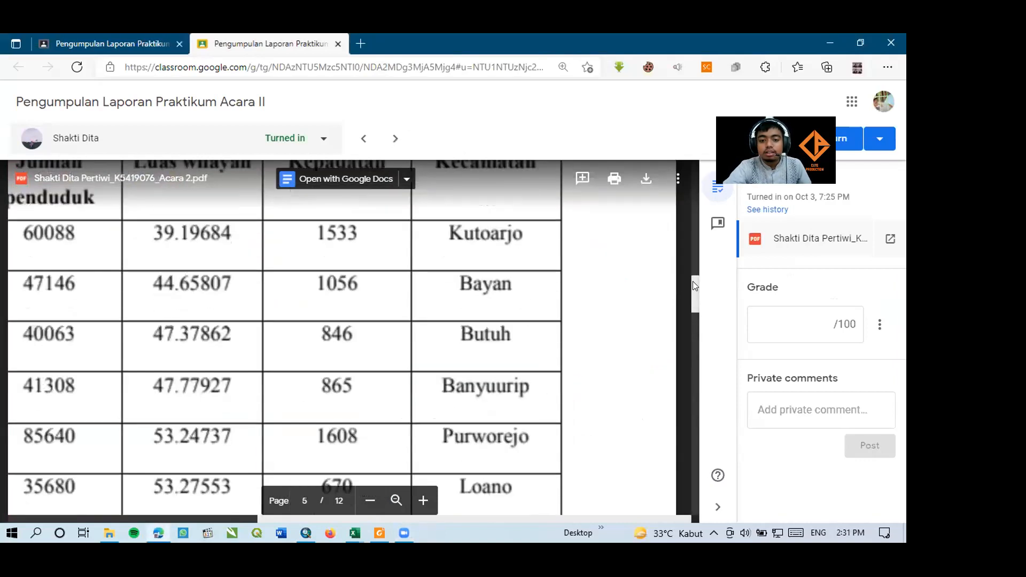
scroll(435, 302, down, 10)
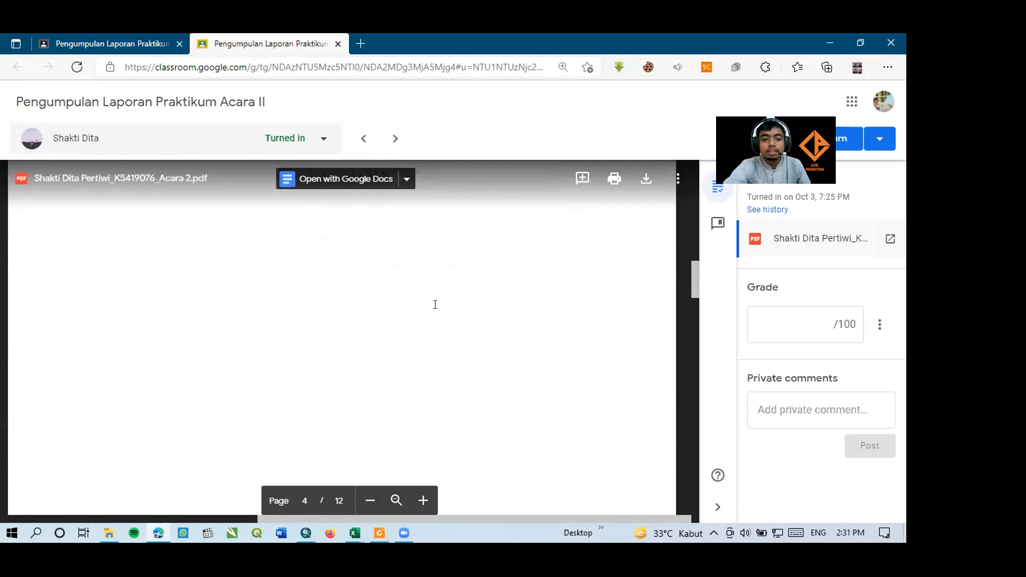
Return to the student work list, browse the turned-in submissions, and open the fourth report in the second row
click(72, 46)
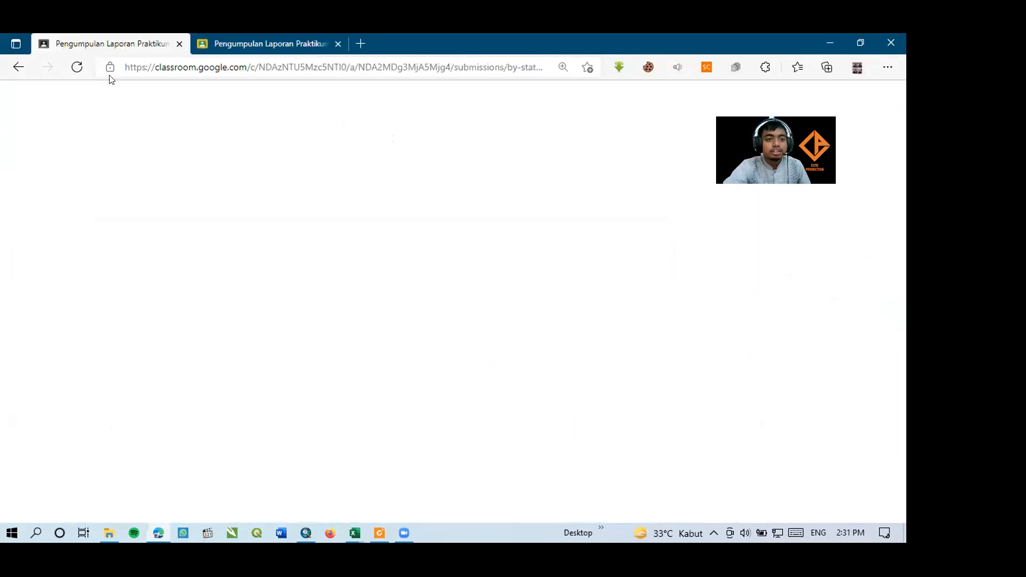
drag(904, 294, 904, 365)
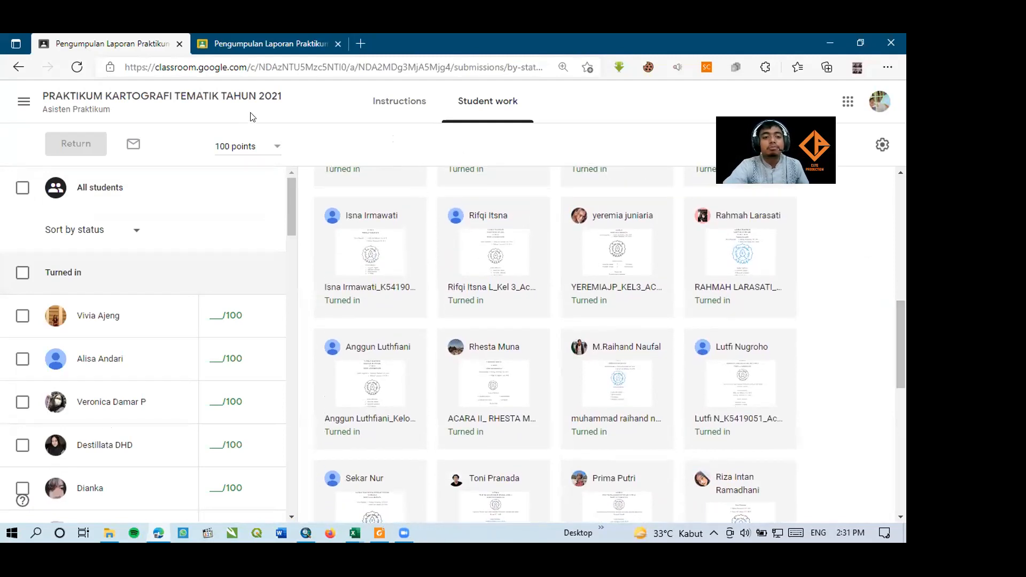
drag(903, 347, 906, 274)
scroll(904, 247, up, 1)
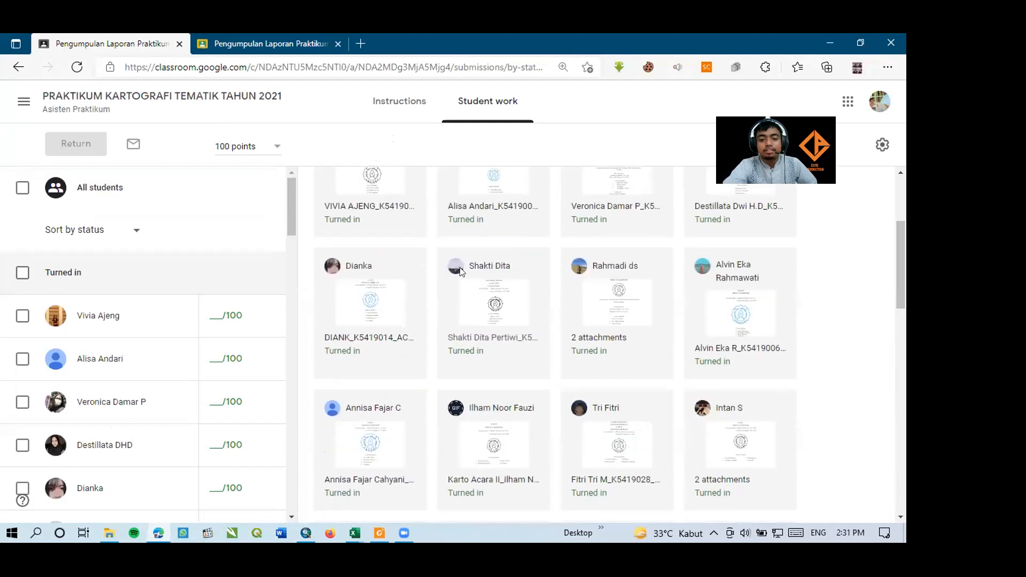
drag(904, 308, 904, 238)
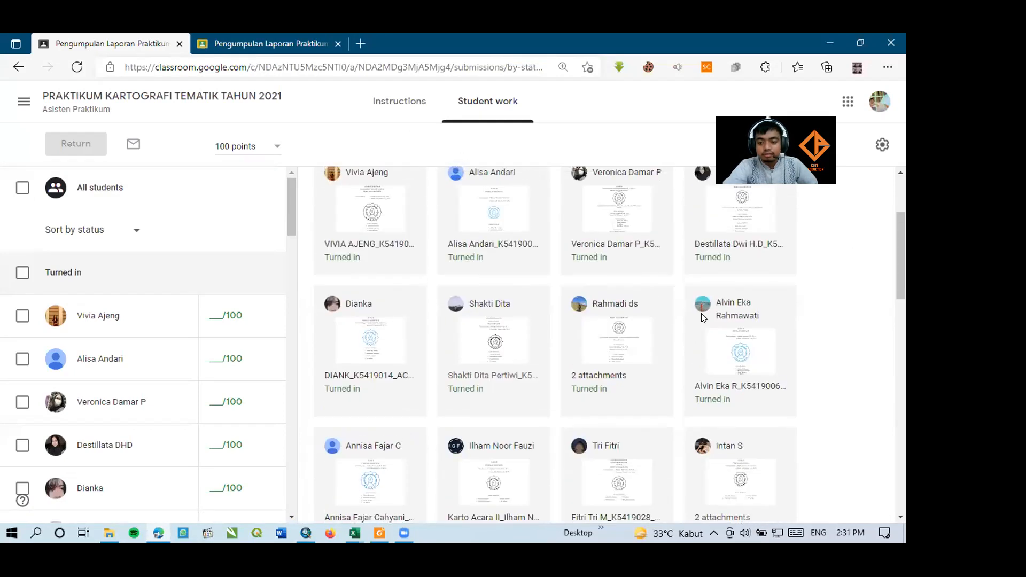
click(734, 353)
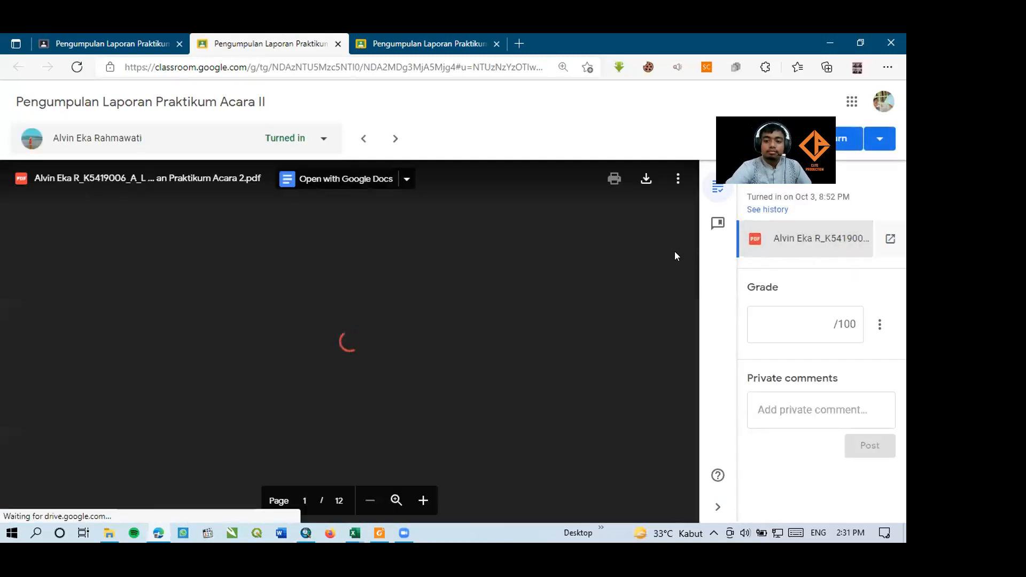
Find the Kabupaten Jembrana population density map on page 8 of the submitted report and enlarge it for review
scroll(662, 259, down, 10)
drag(692, 204, 704, 386)
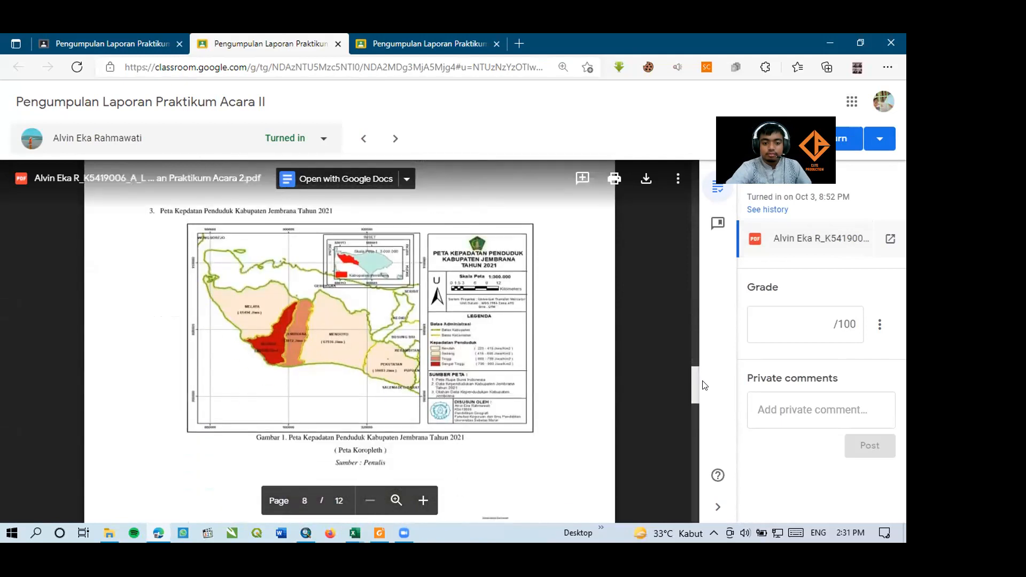
ctrl+scroll(403, 382, up, 7)
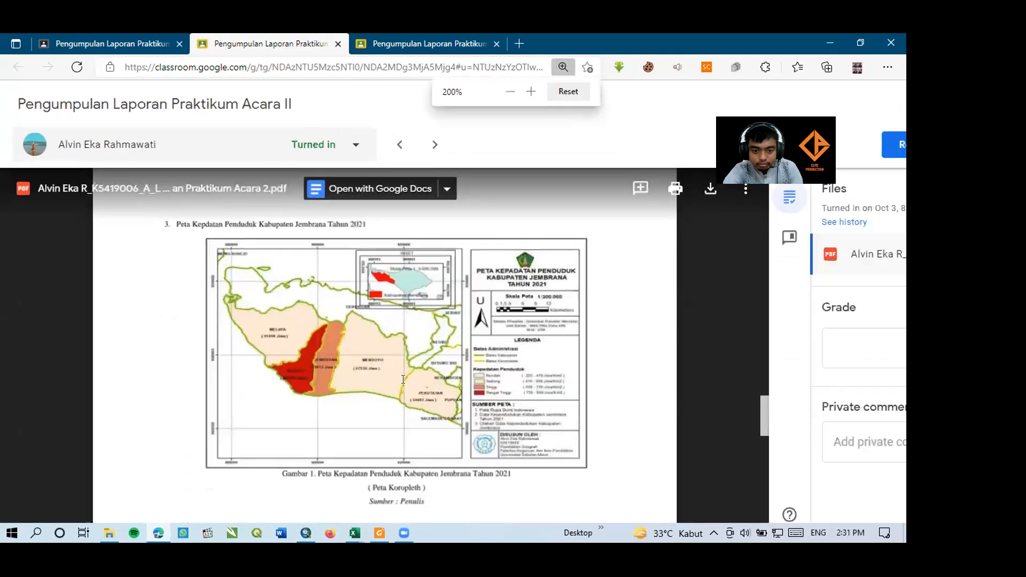
ctrl+scroll(403, 381, down, 8)
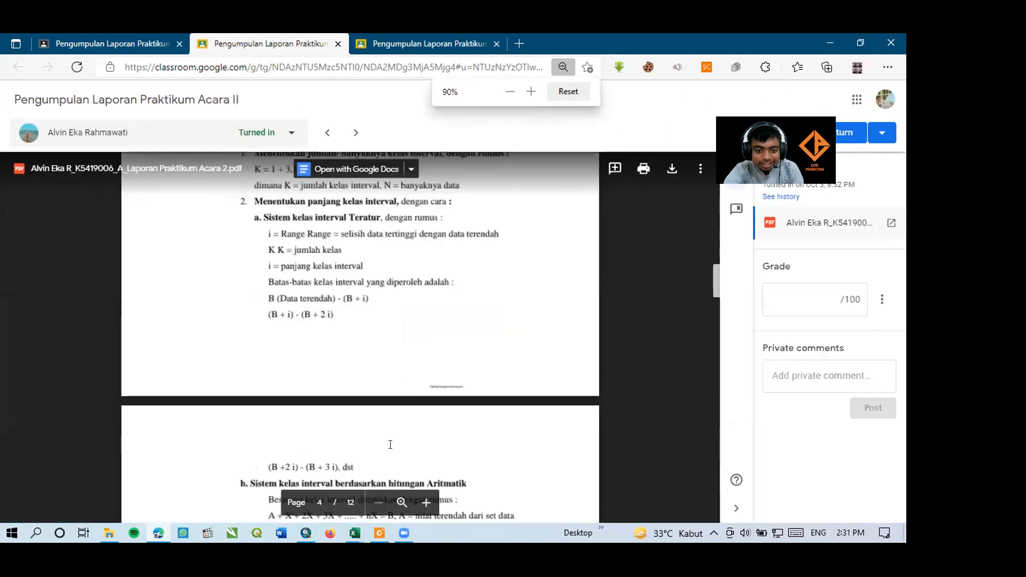
scroll(414, 416, down, 20)
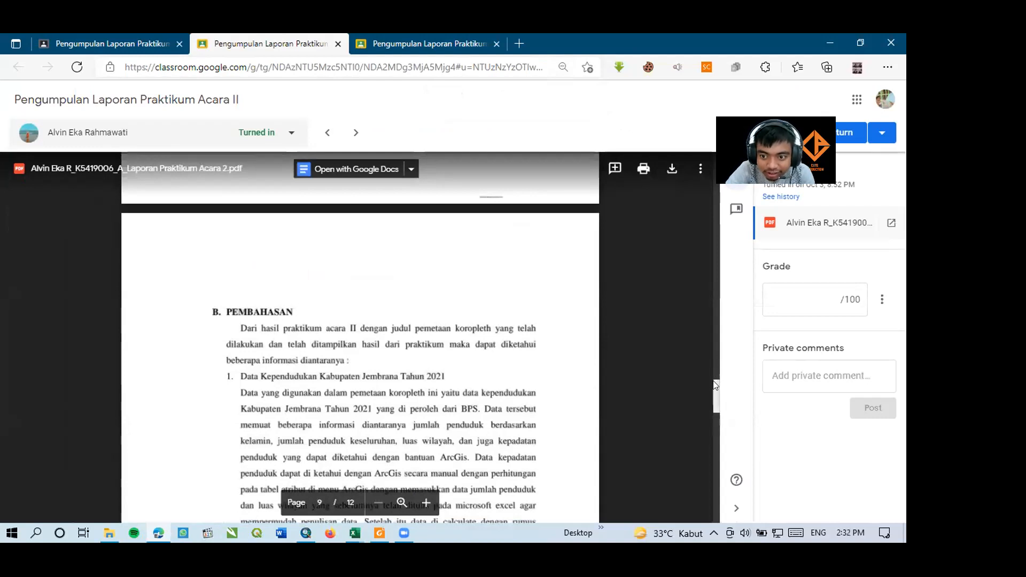
mouse_move(716, 384)
mouse_down()
mouse_move(716, 332)
mouse_move(716, 372)
mouse_up()
click(401, 502)
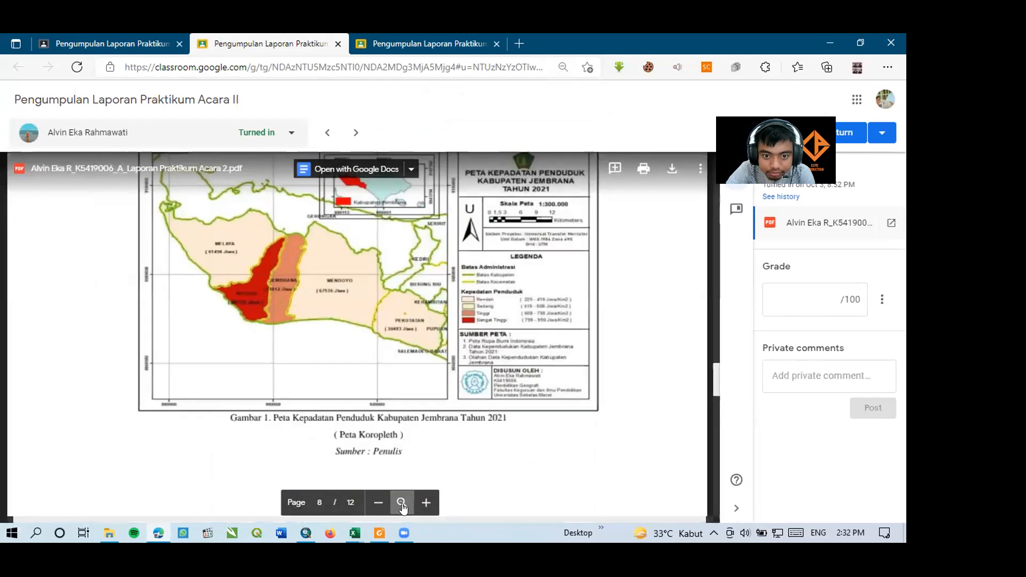
click(402, 503)
click(402, 503)
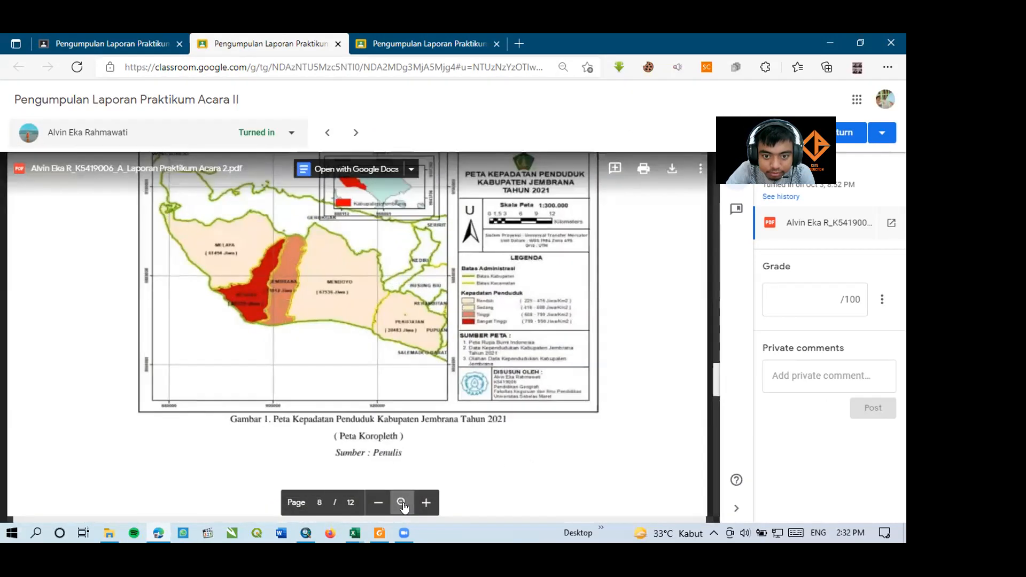